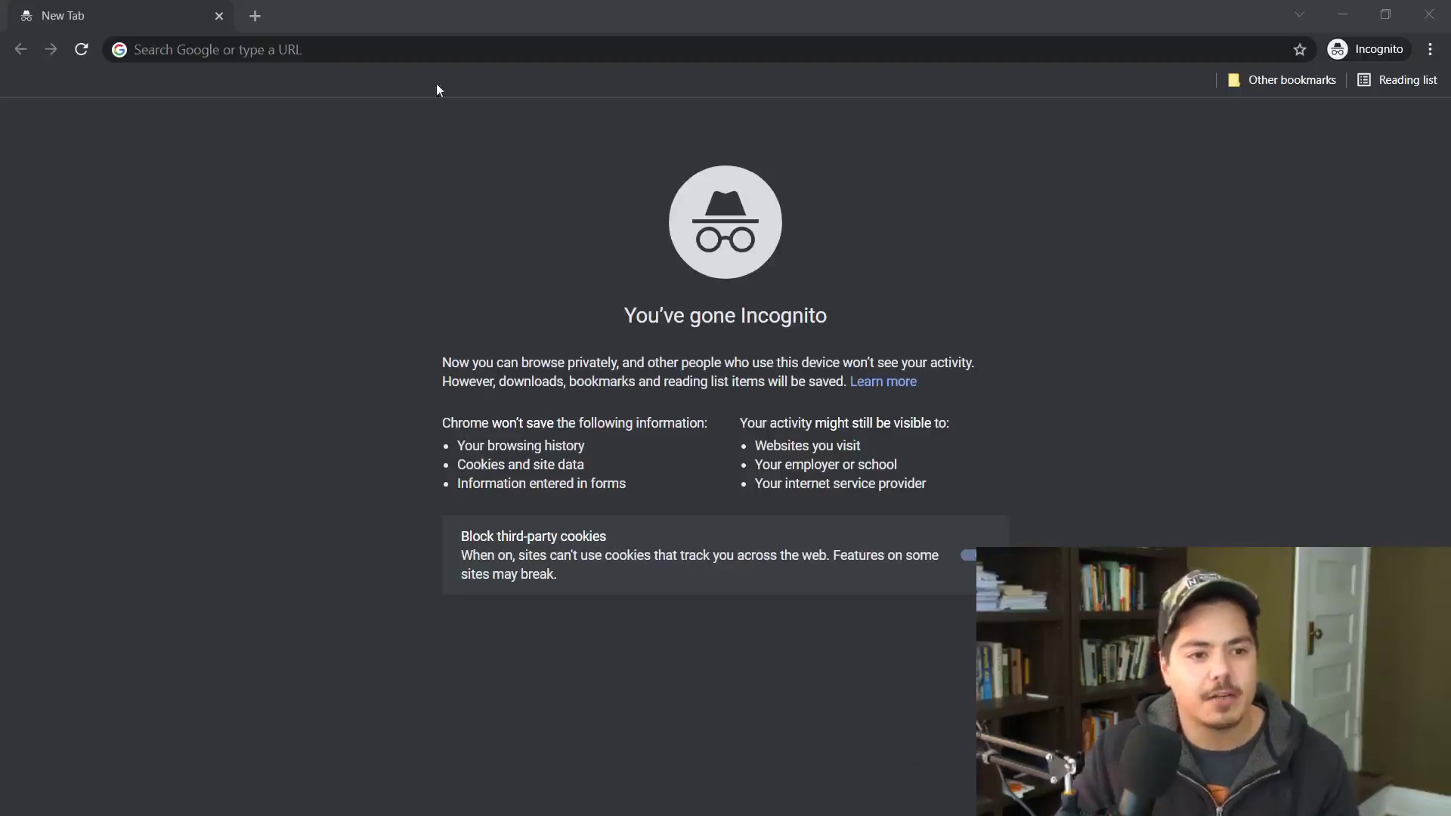
Load ticktick.com in Chrome and go to its 'Sign Up for Free' page.
{"action": "left_click", "coordinate": [437, 56]}
{"action": "type", "text": "ticktick.com"}
{"action": "key", "text": "Return"}
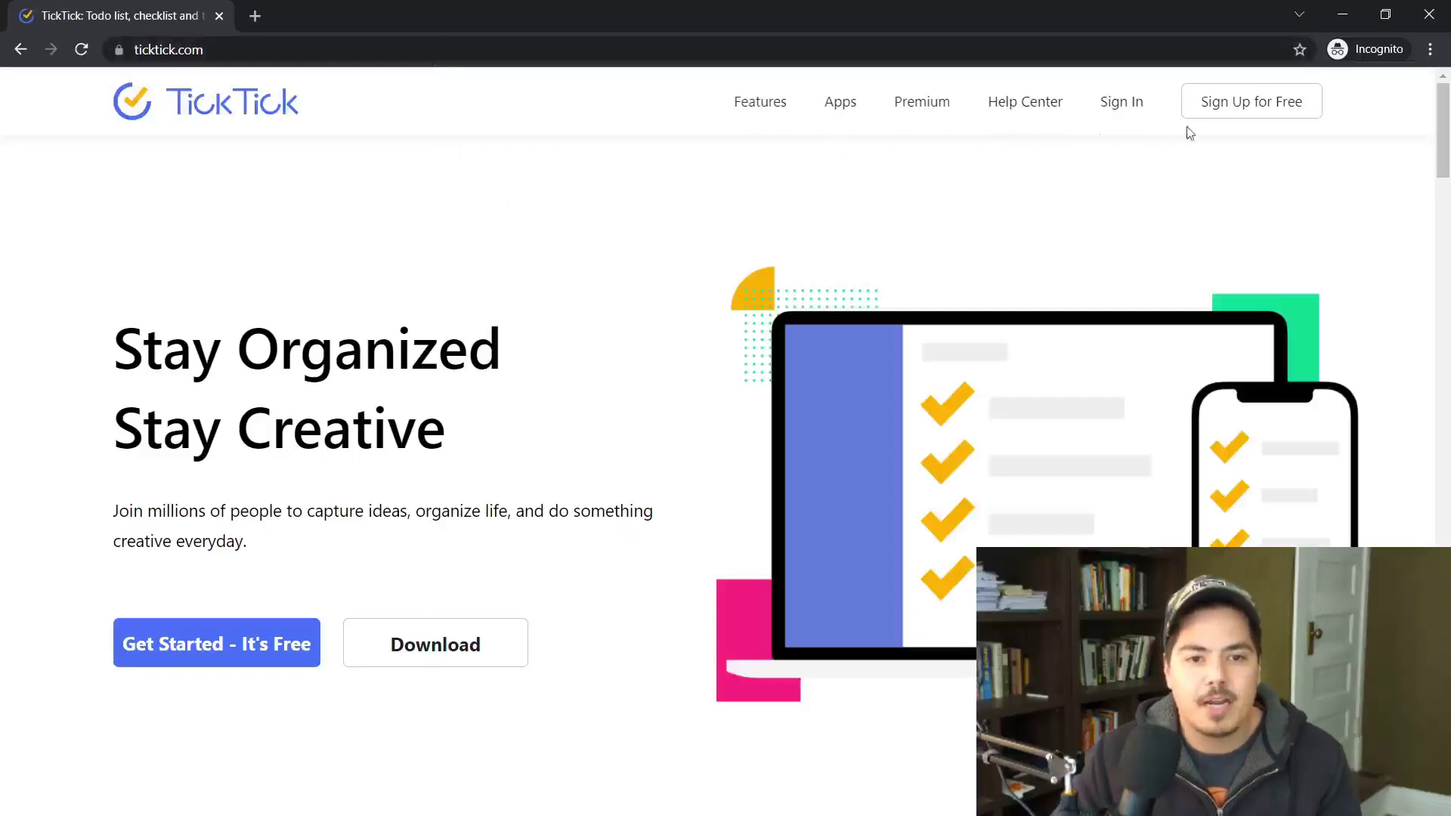
{"action": "left_click", "coordinate": [1222, 121]}
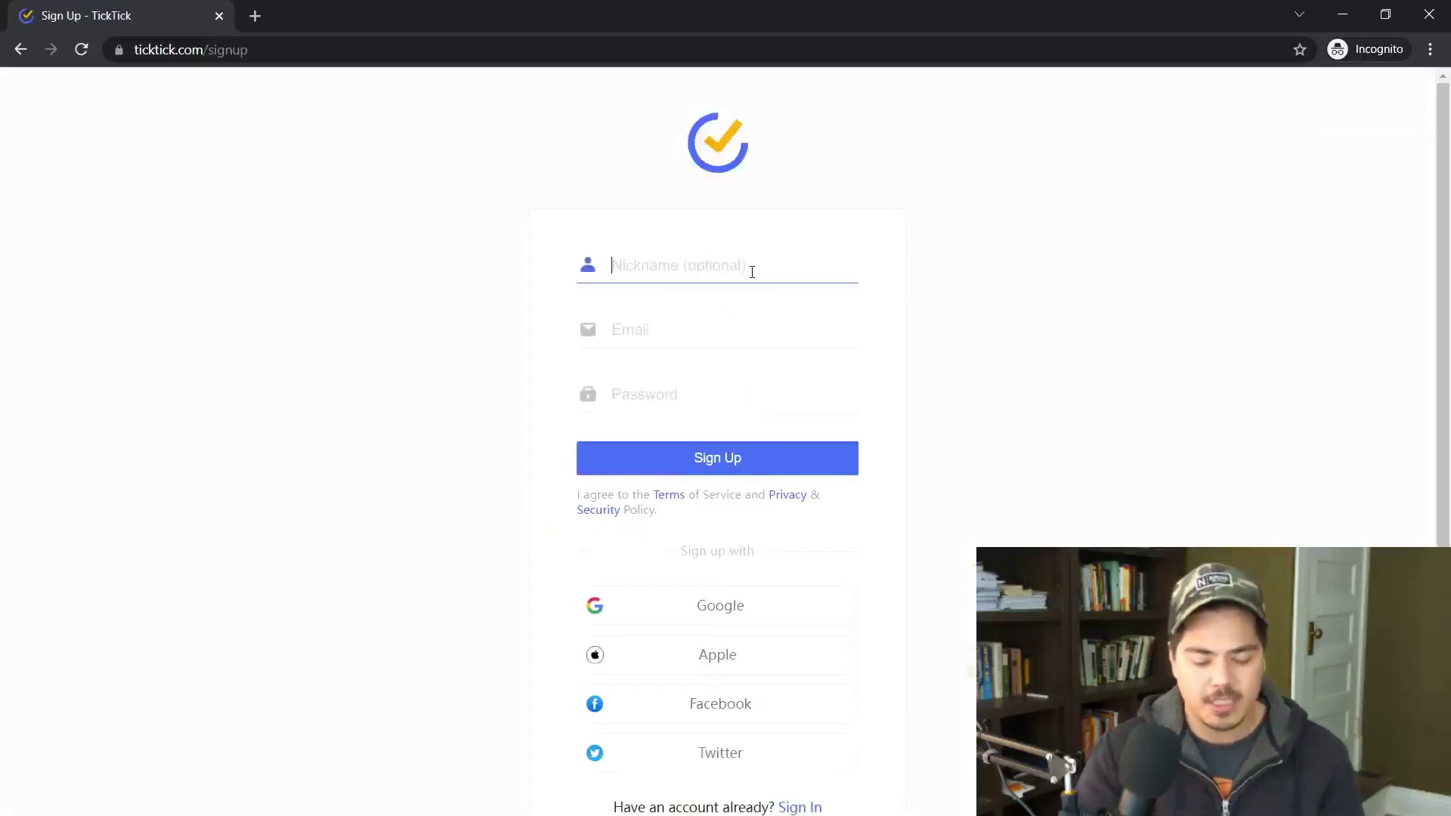
Sign up by entering a nickname, the pasted e-mail address and a password.
{"action": "type", "text": "Joshua Best "}
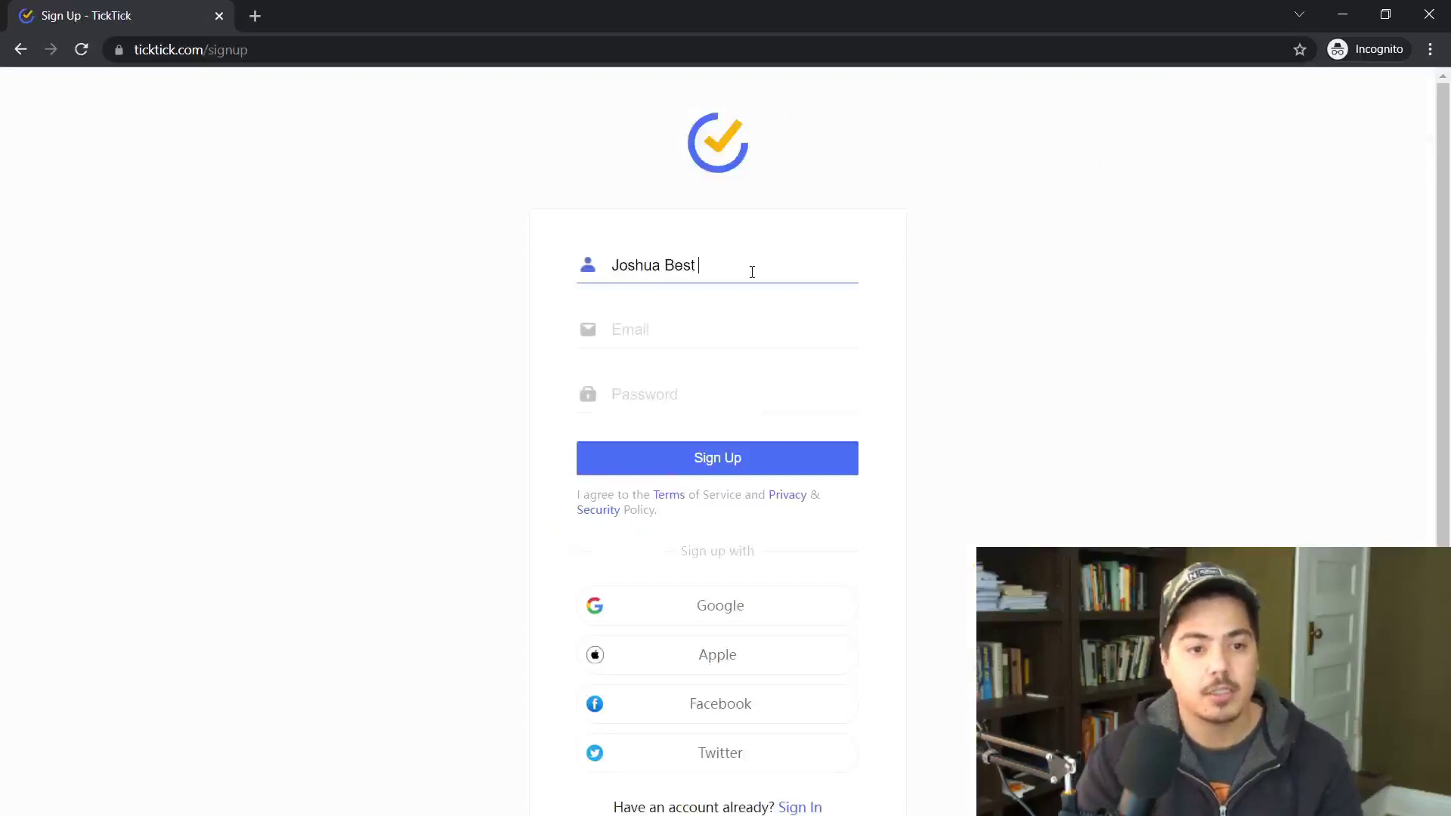
{"action": "type", "text": "Complete"}
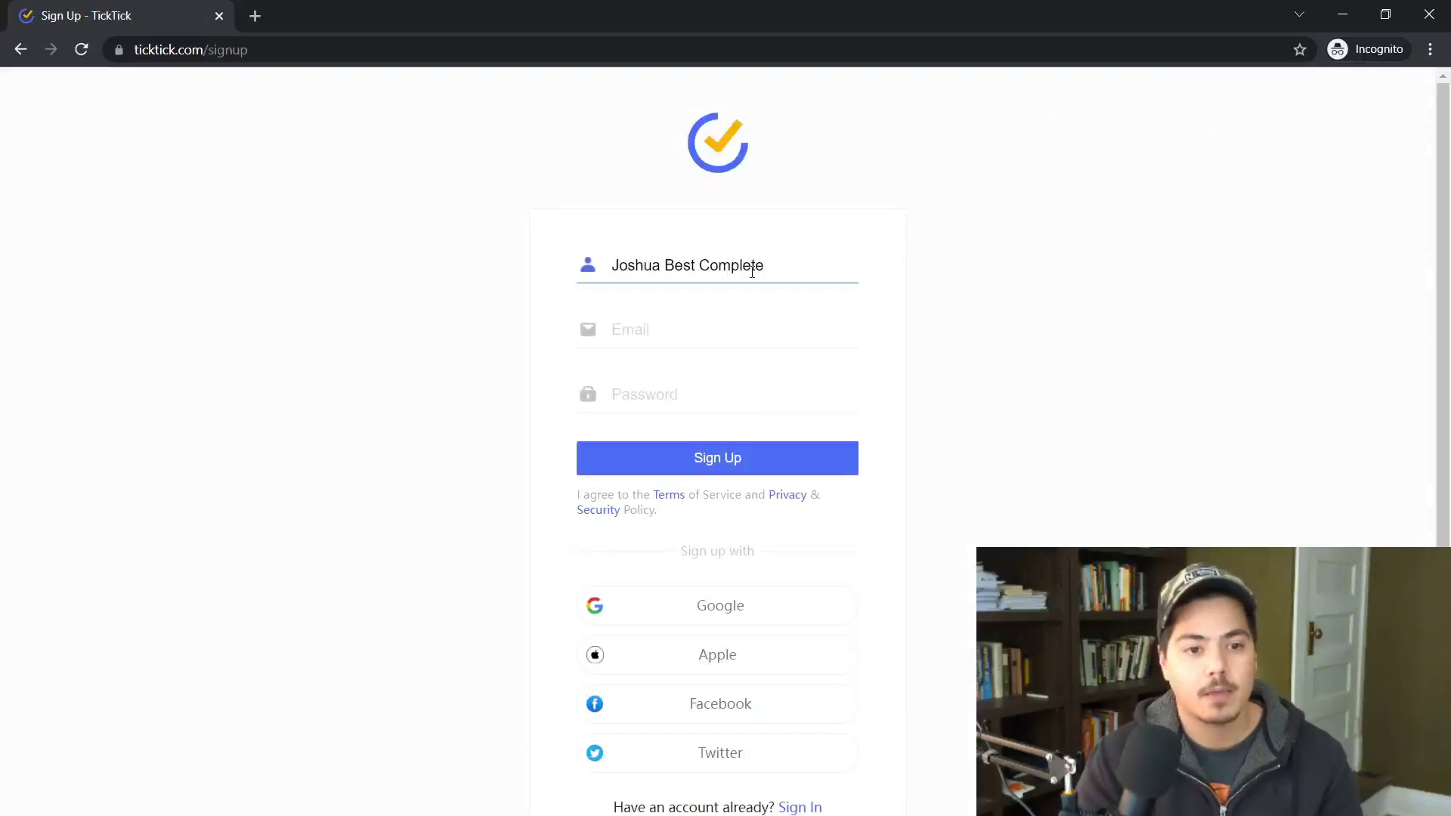
{"action": "type", "text": " Guide"}
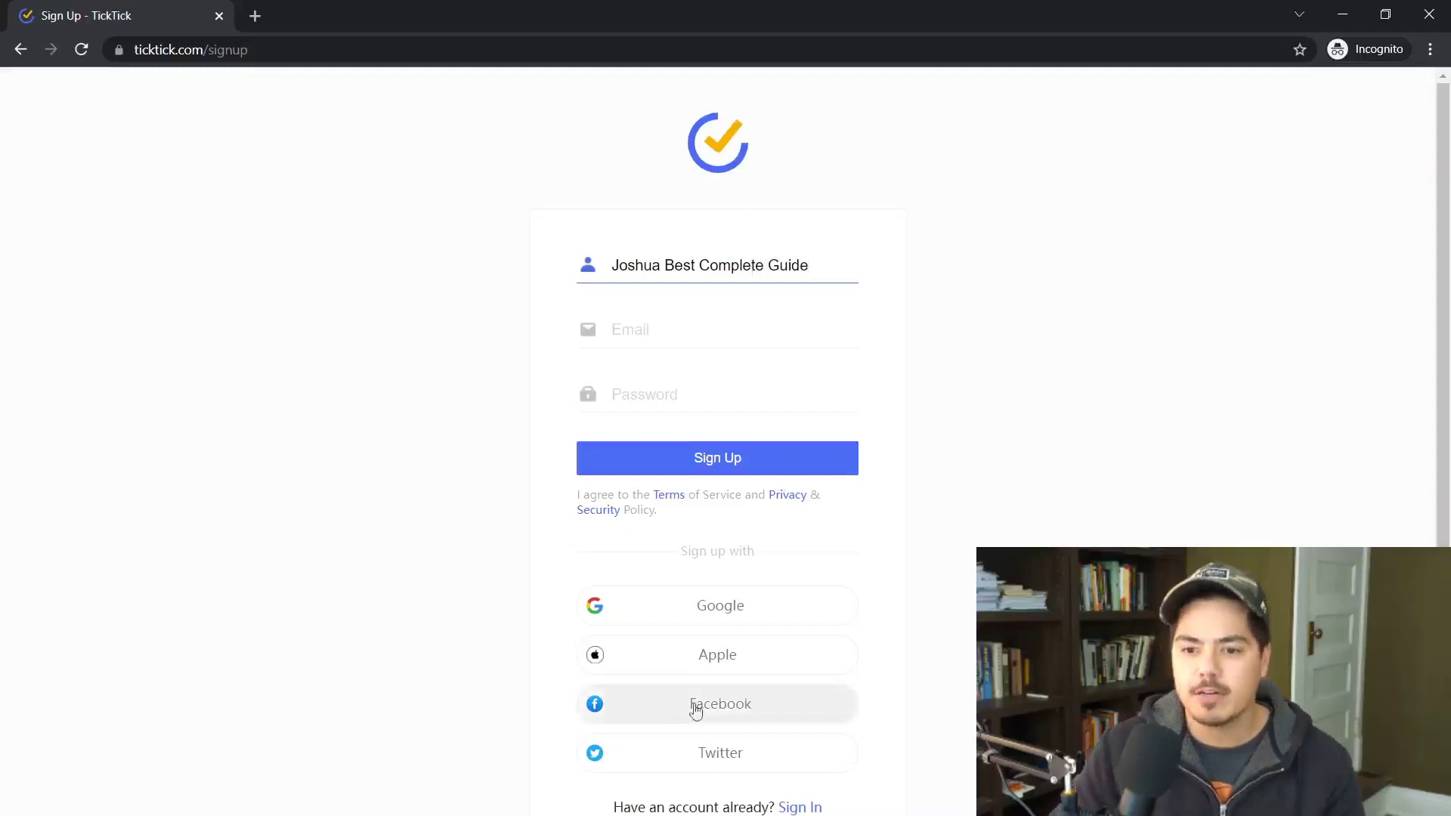
{"action": "key", "text": "alt+Tab"}
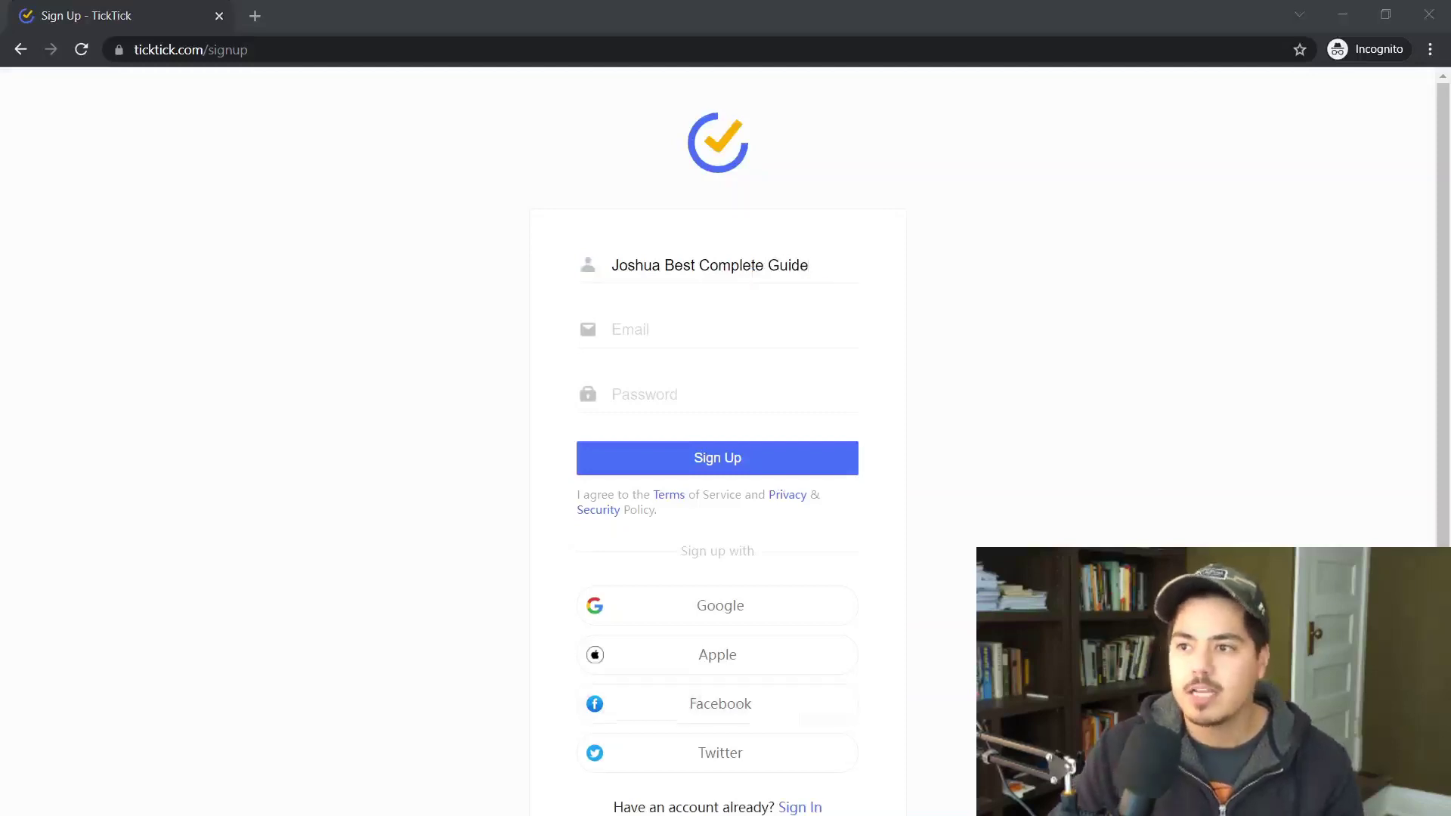
{"action": "left_click", "coordinate": [711, 329]}
{"action": "key", "text": "ctrl+v"}
{"action": "left_click", "coordinate": [758, 399]}
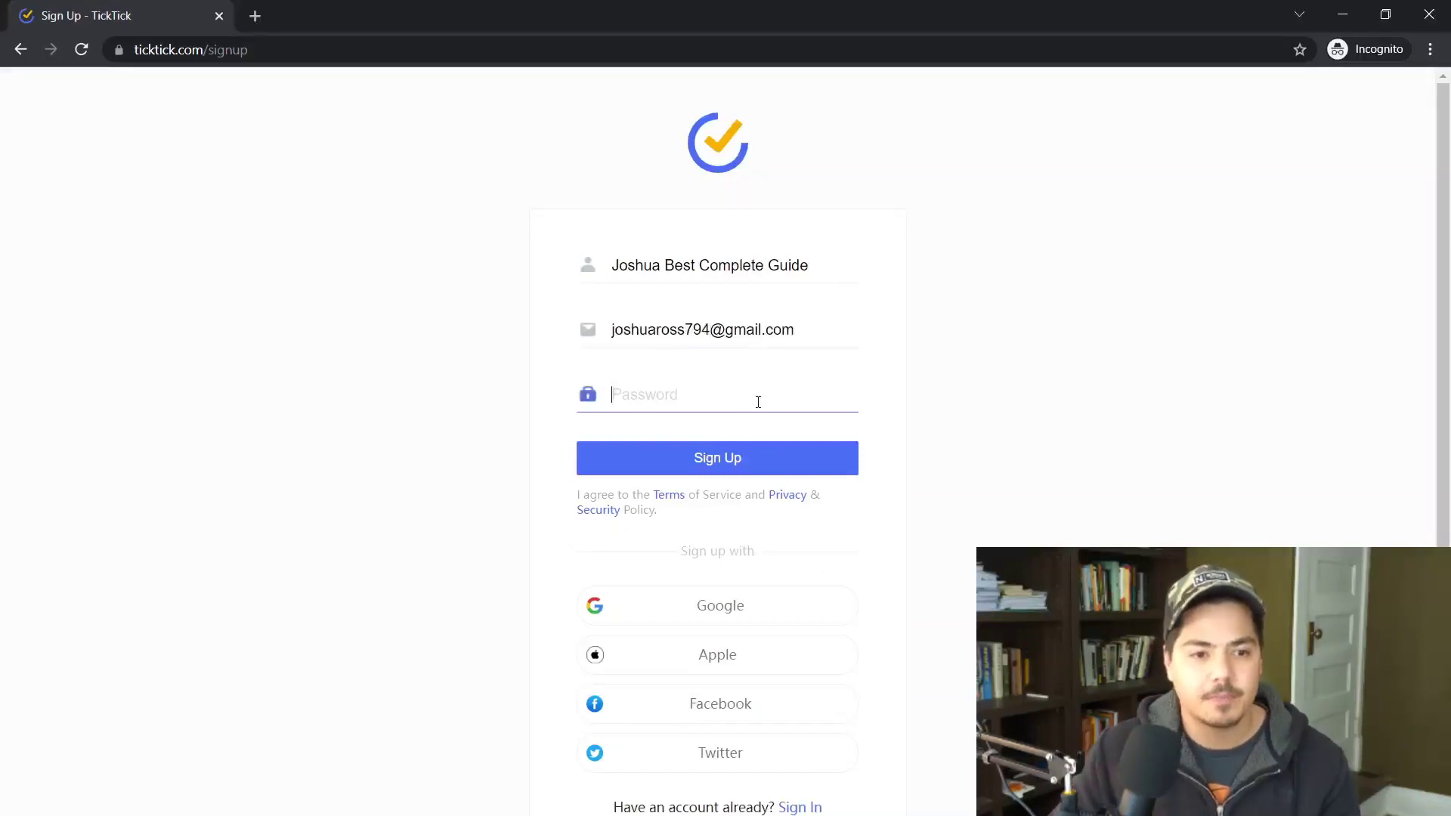
{"action": "type", "text": "********"}
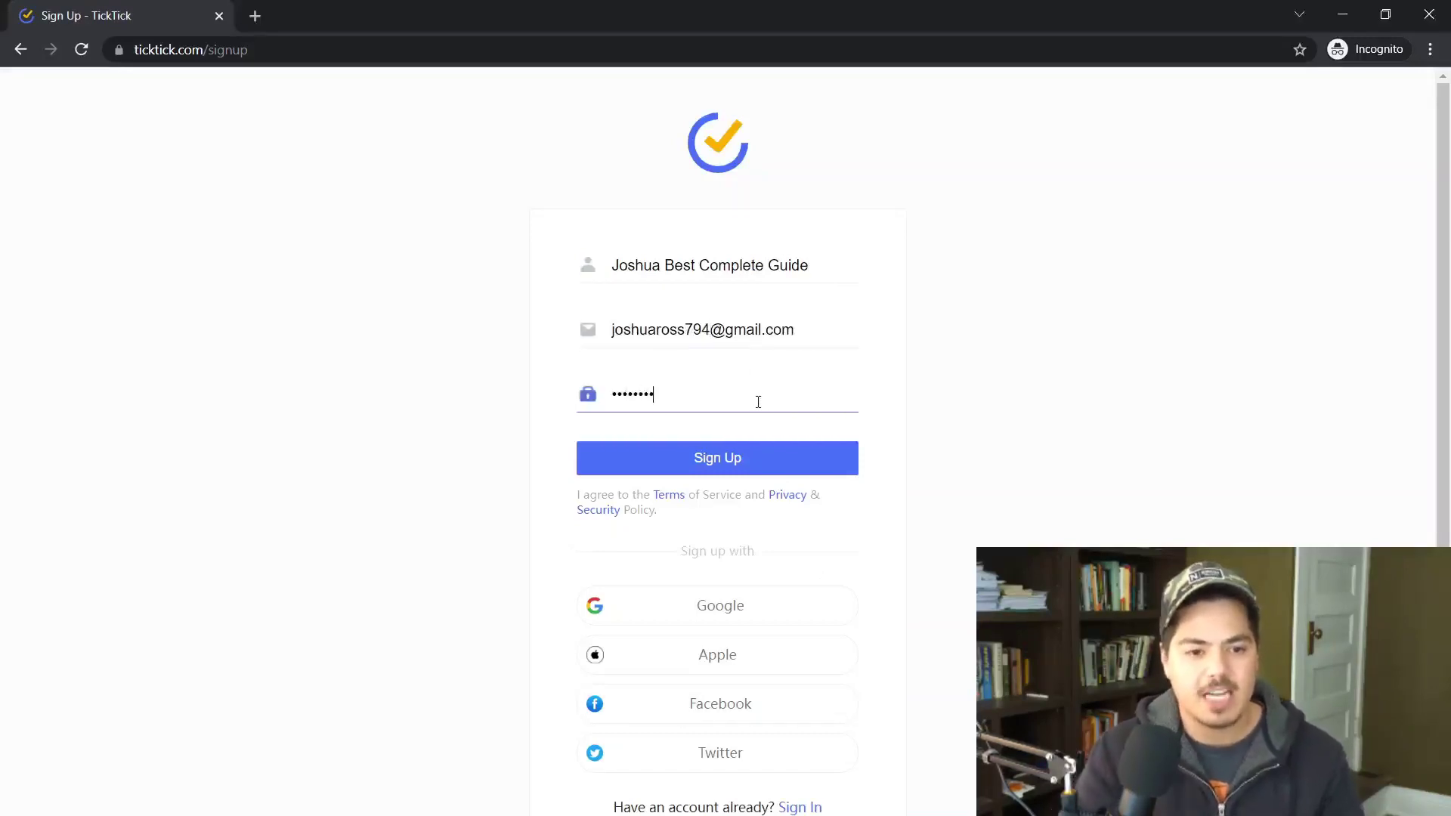
{"action": "left_click", "coordinate": [748, 453]}
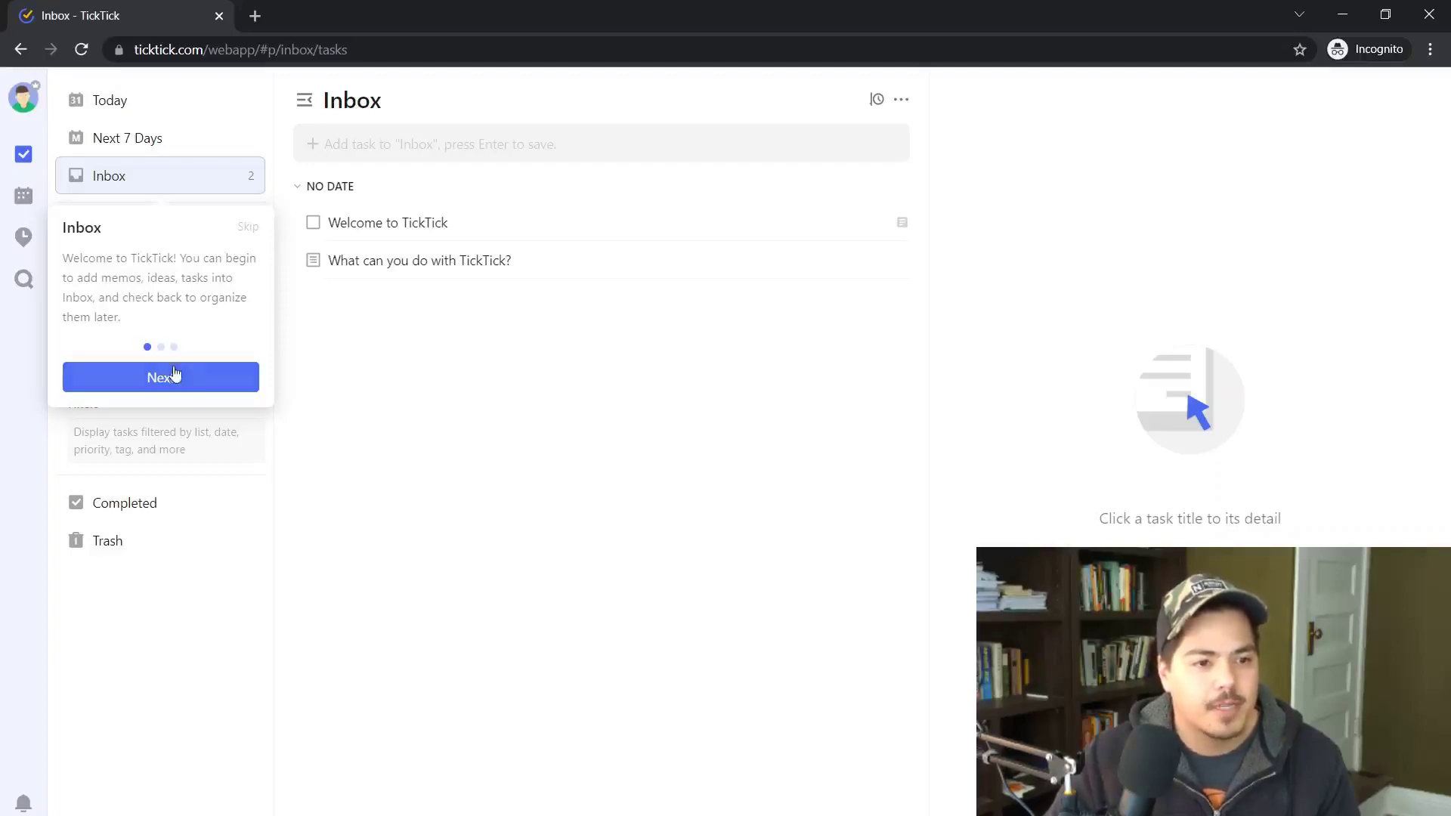
Step through the welcome tour's two tips and finish it with 'Ready to go'.
{"action": "left_click", "coordinate": [201, 390]}
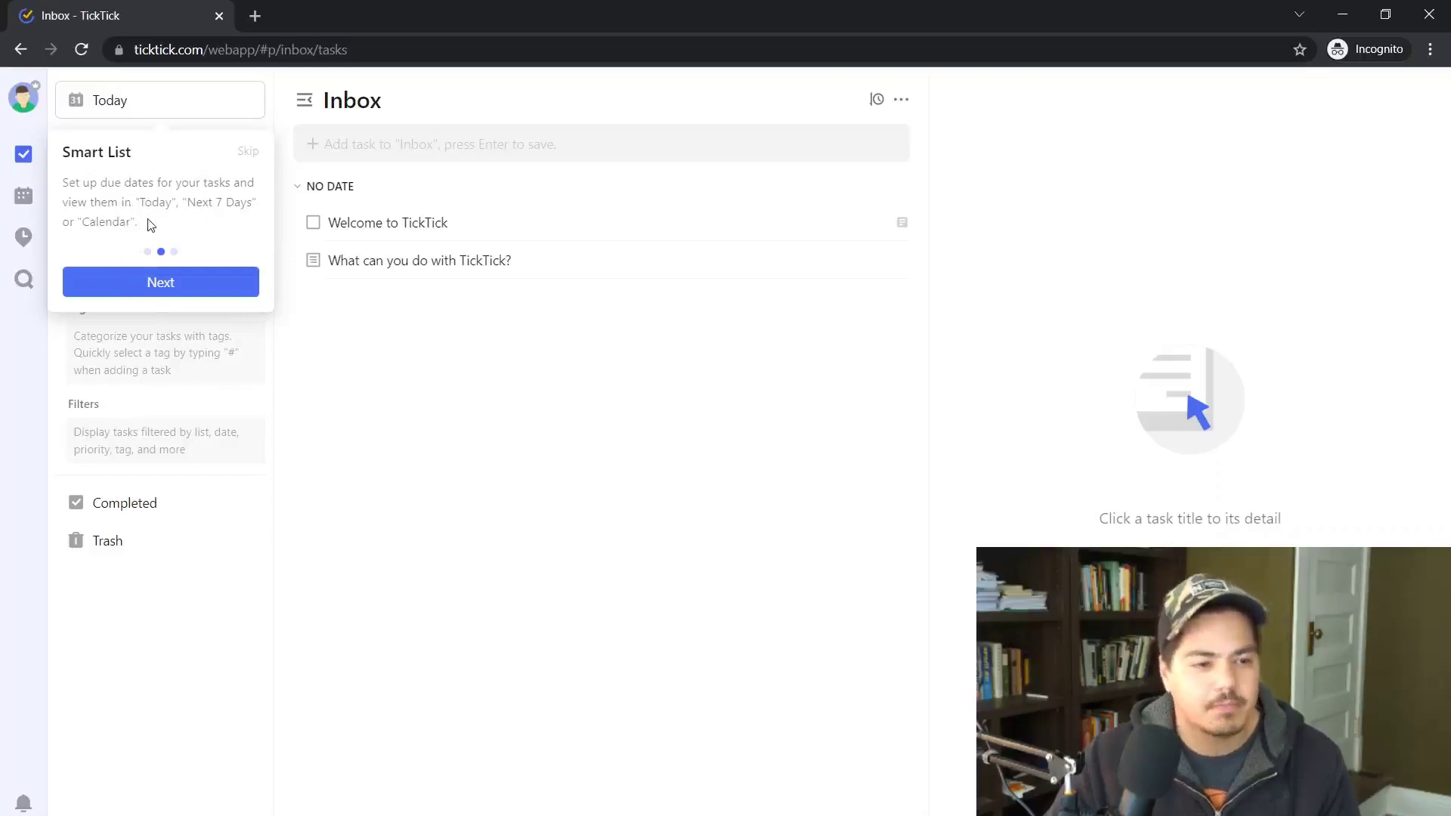
{"action": "left_click", "coordinate": [163, 286]}
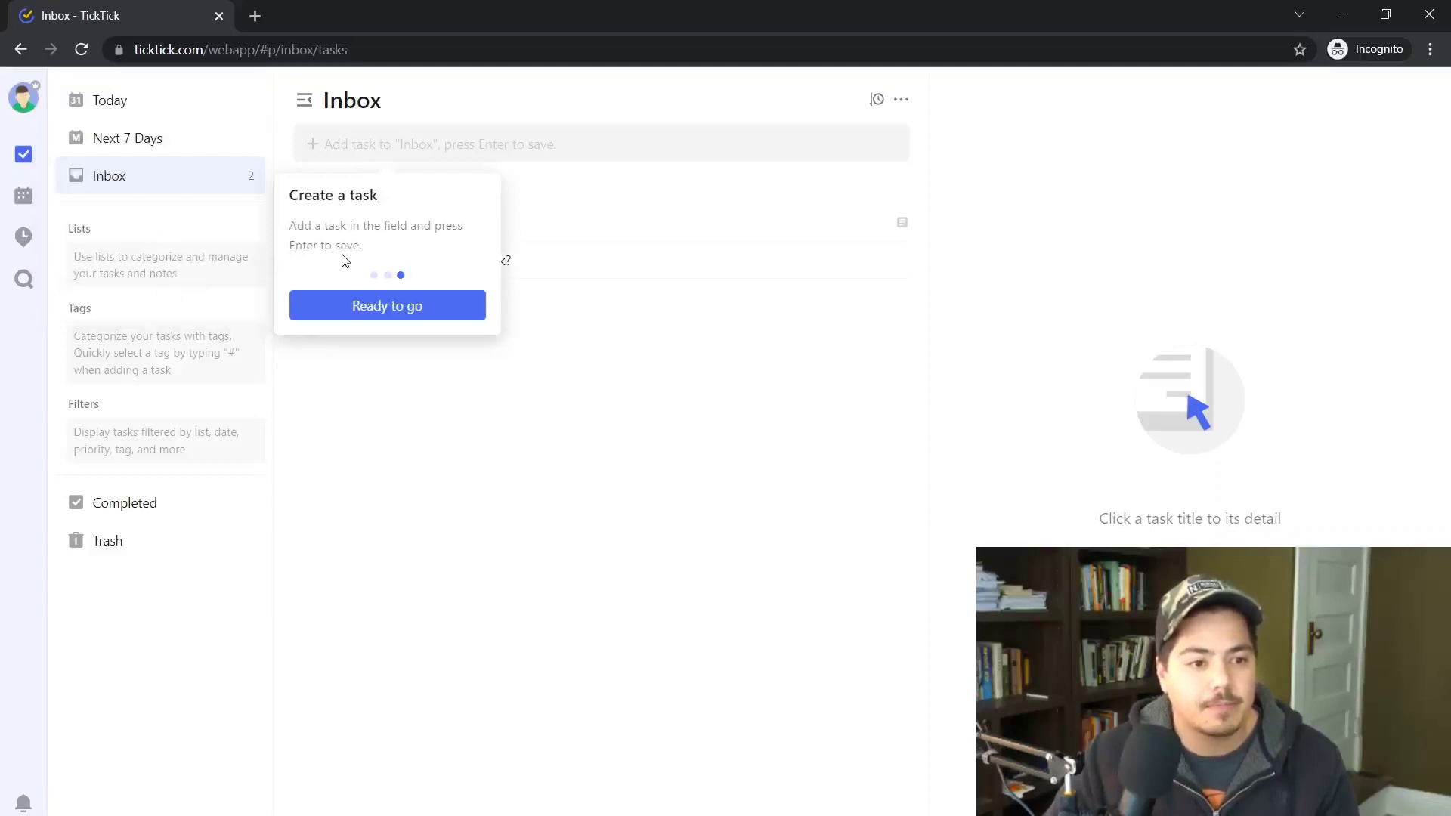
{"action": "left_click", "coordinate": [385, 317]}
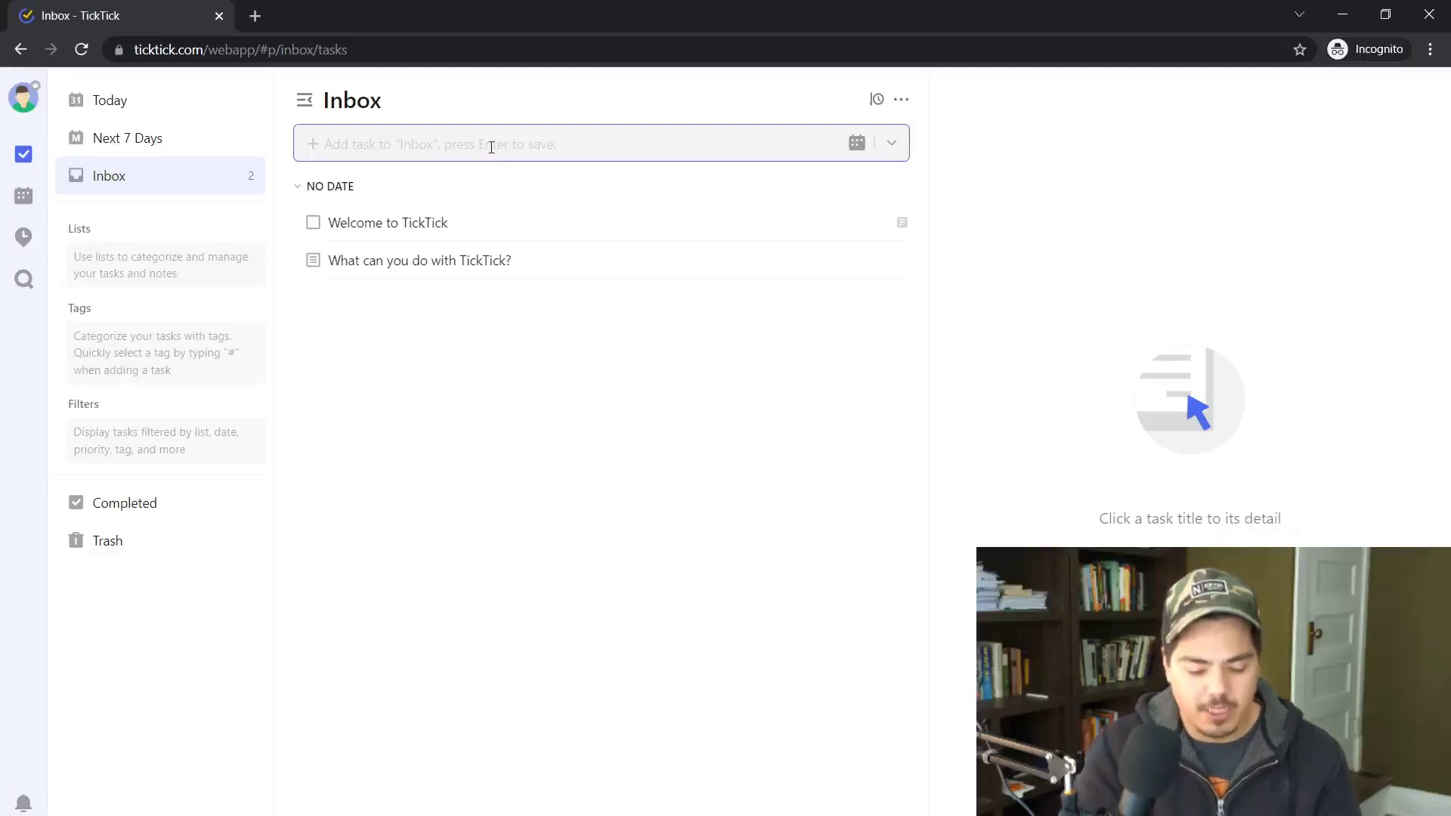
Add 'Our first task' to the Inbox and view the Welcome to TickTick task's details.
{"action": "type", "text": "Our first task"}
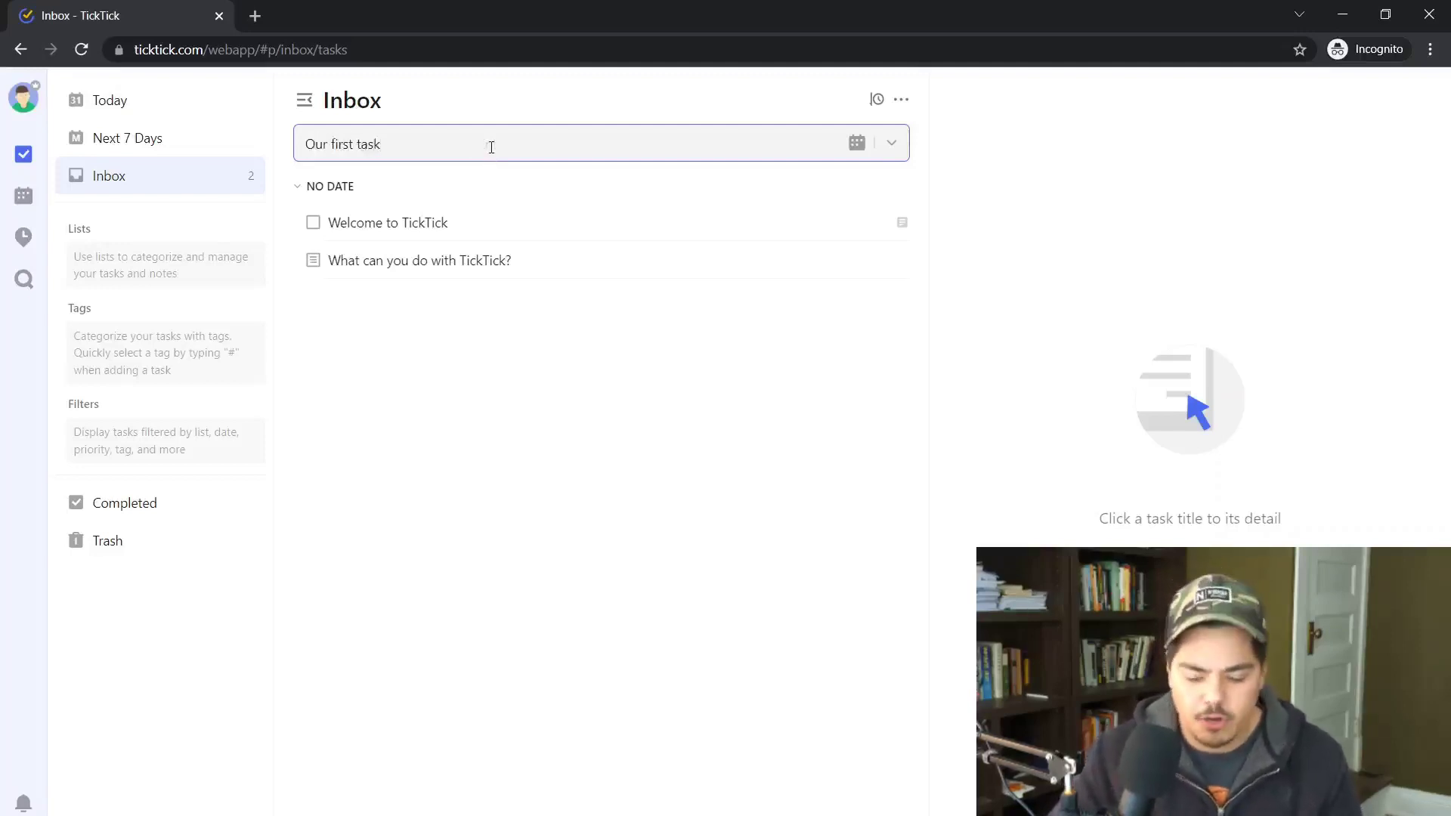
{"action": "key", "text": "Return"}
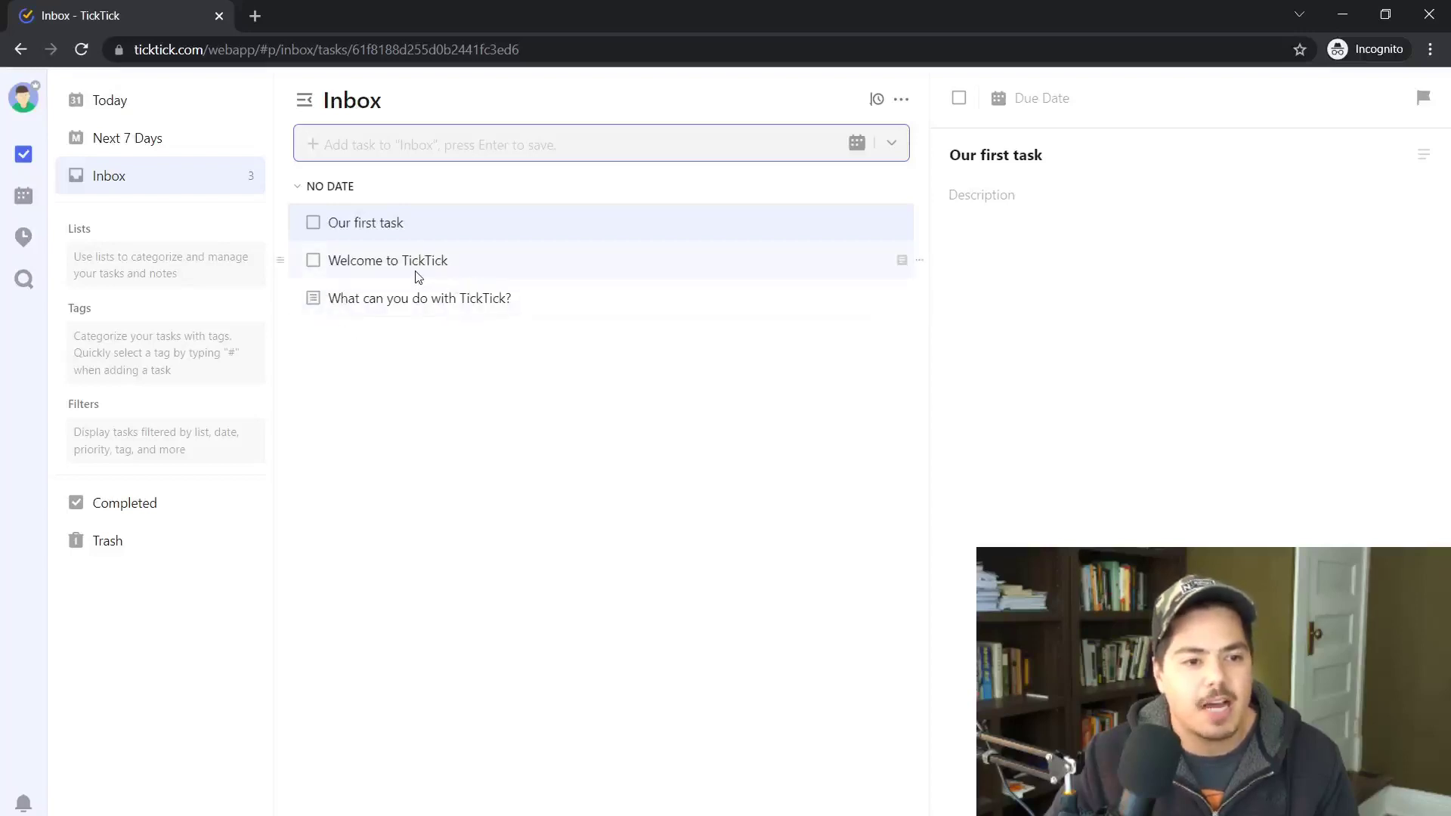
{"action": "left_click", "coordinate": [480, 263]}
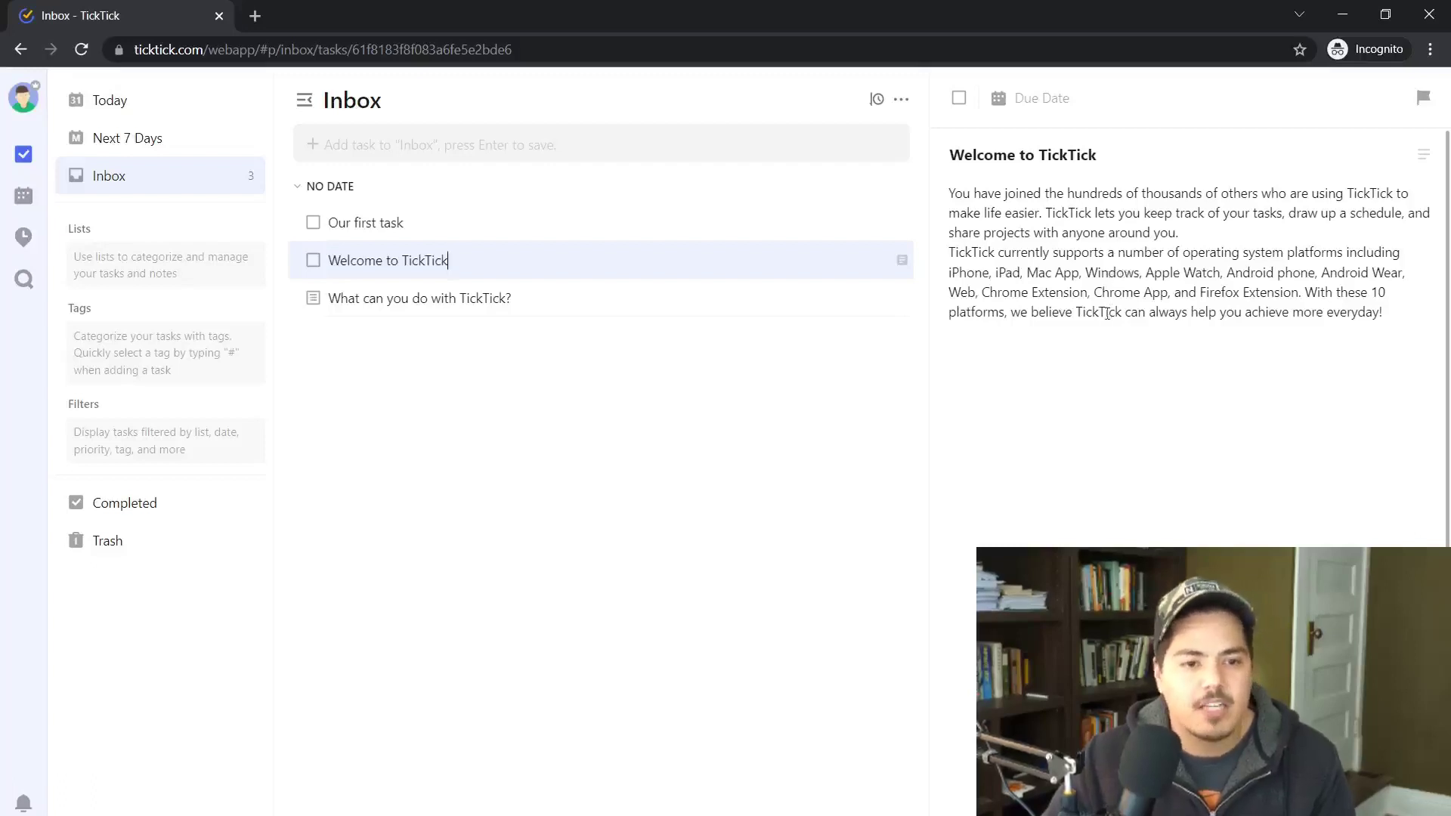
Check off Welcome to TickTick, What can you do with TickTick? and Our first task.
{"action": "left_click", "coordinate": [318, 265]}
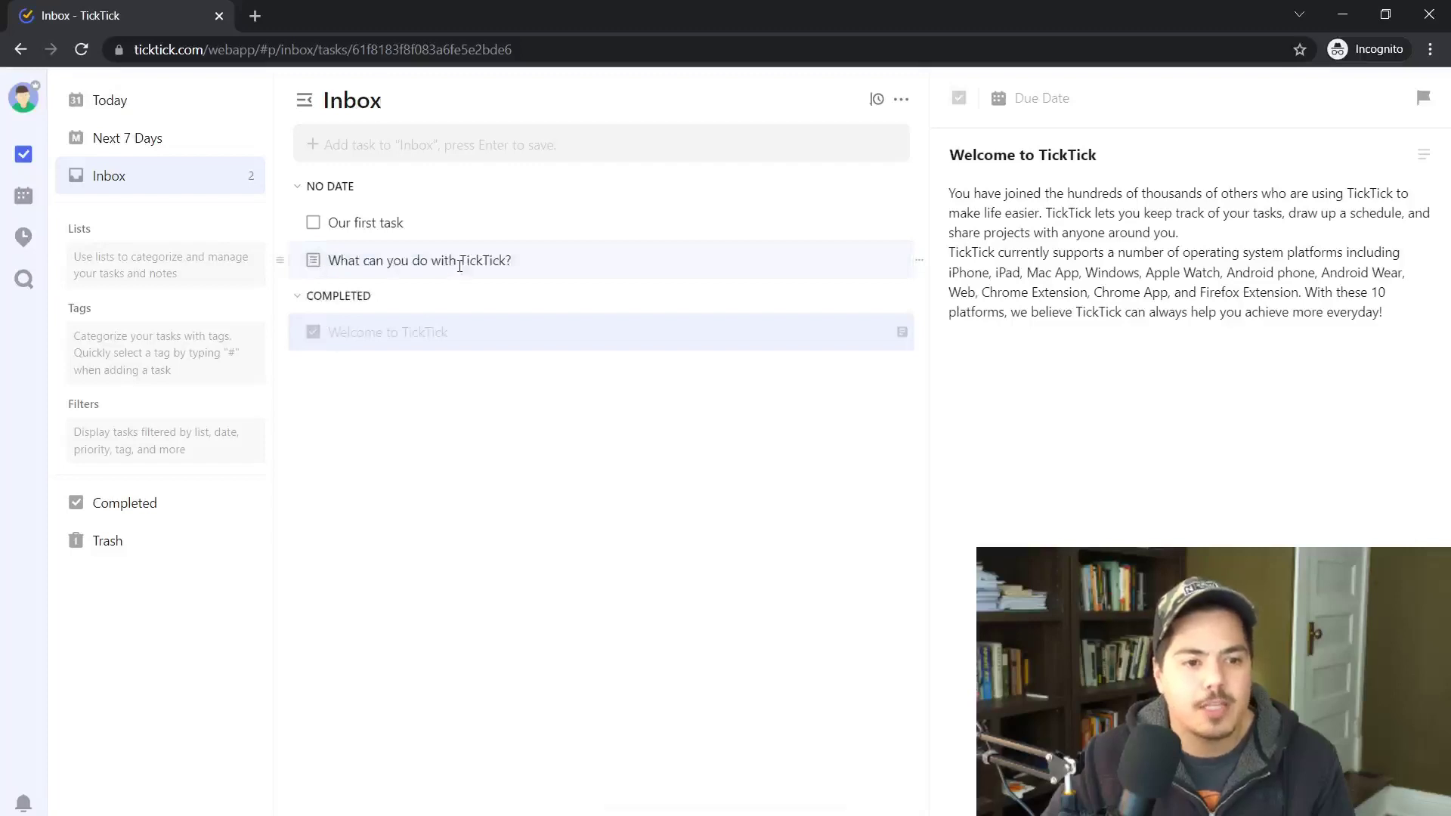
{"action": "left_click", "coordinate": [461, 264]}
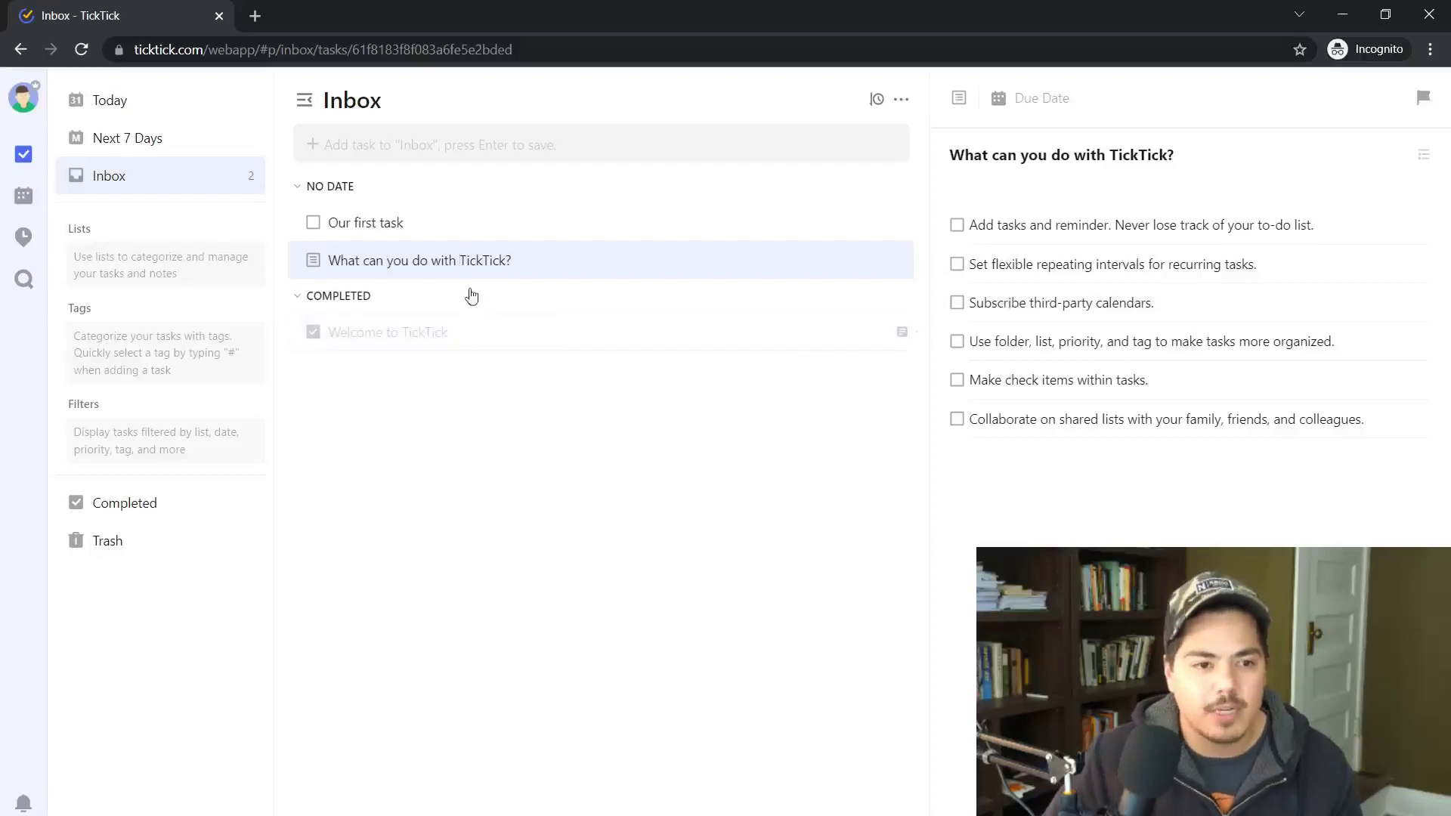
{"action": "left_click", "coordinate": [313, 261]}
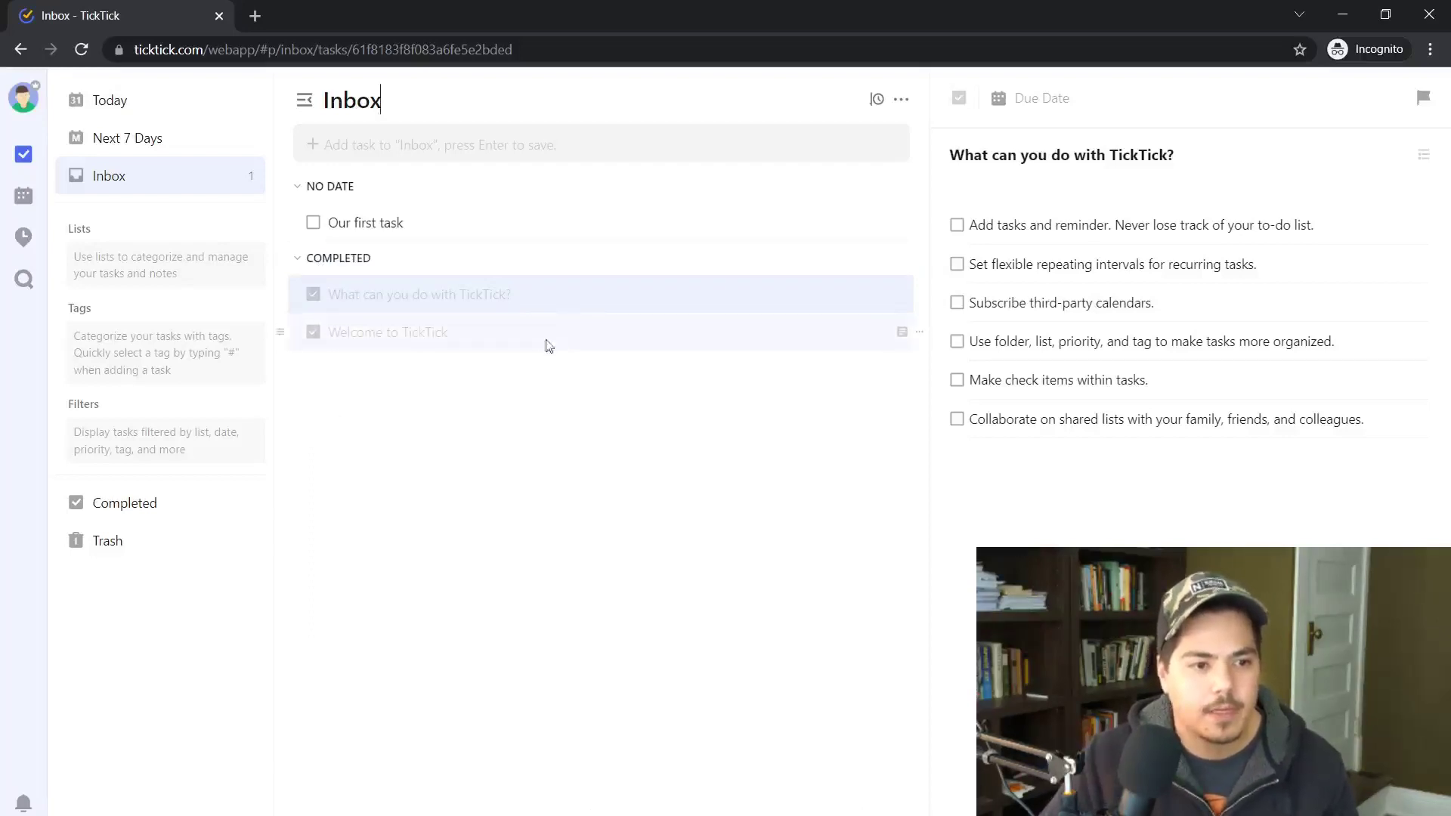
{"action": "left_click", "coordinate": [313, 225]}
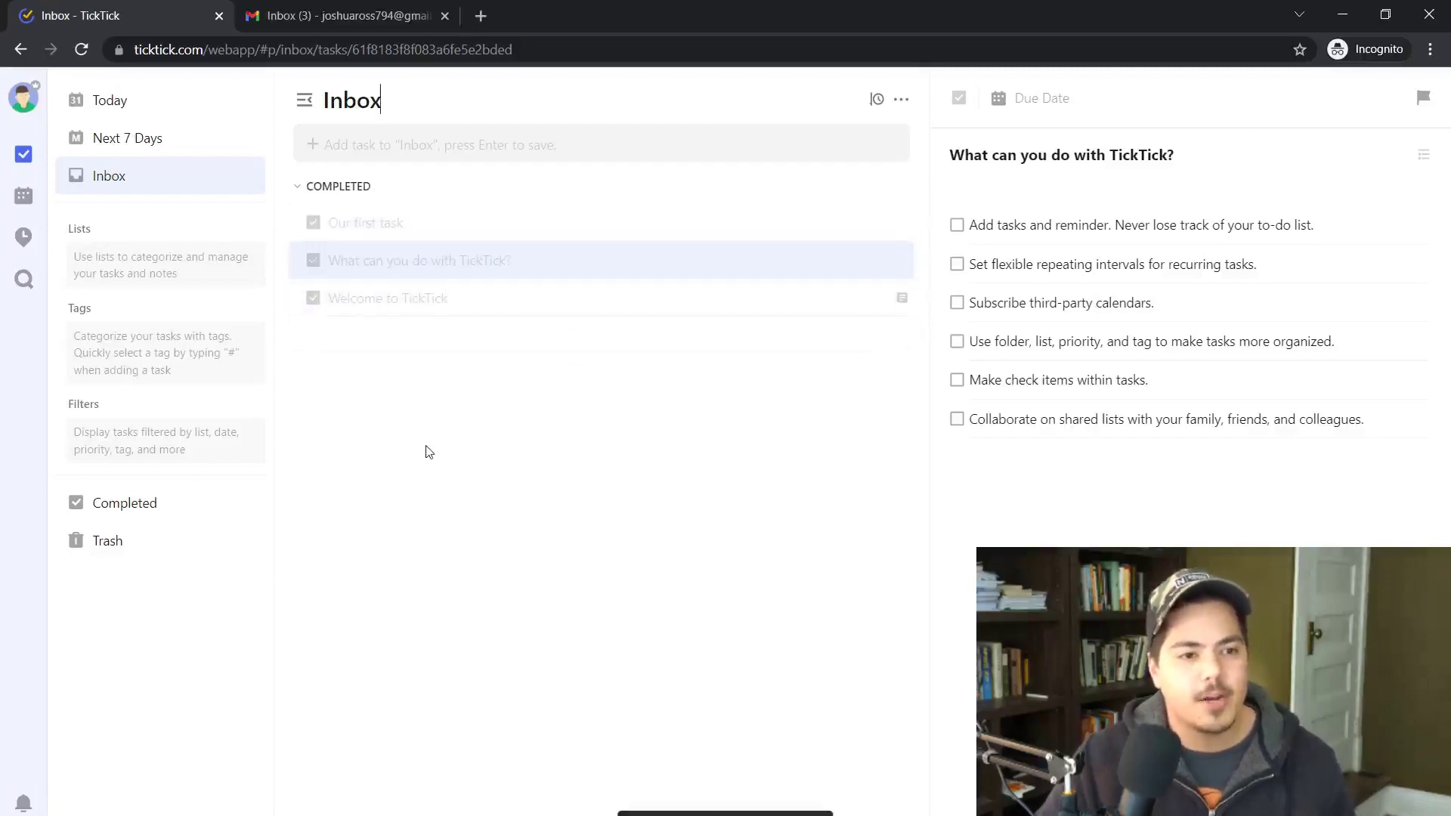
In Gmail, verify the account through the TickTick Team email's 'Confirm Now' link.
{"action": "left_click", "coordinate": [392, 13]}
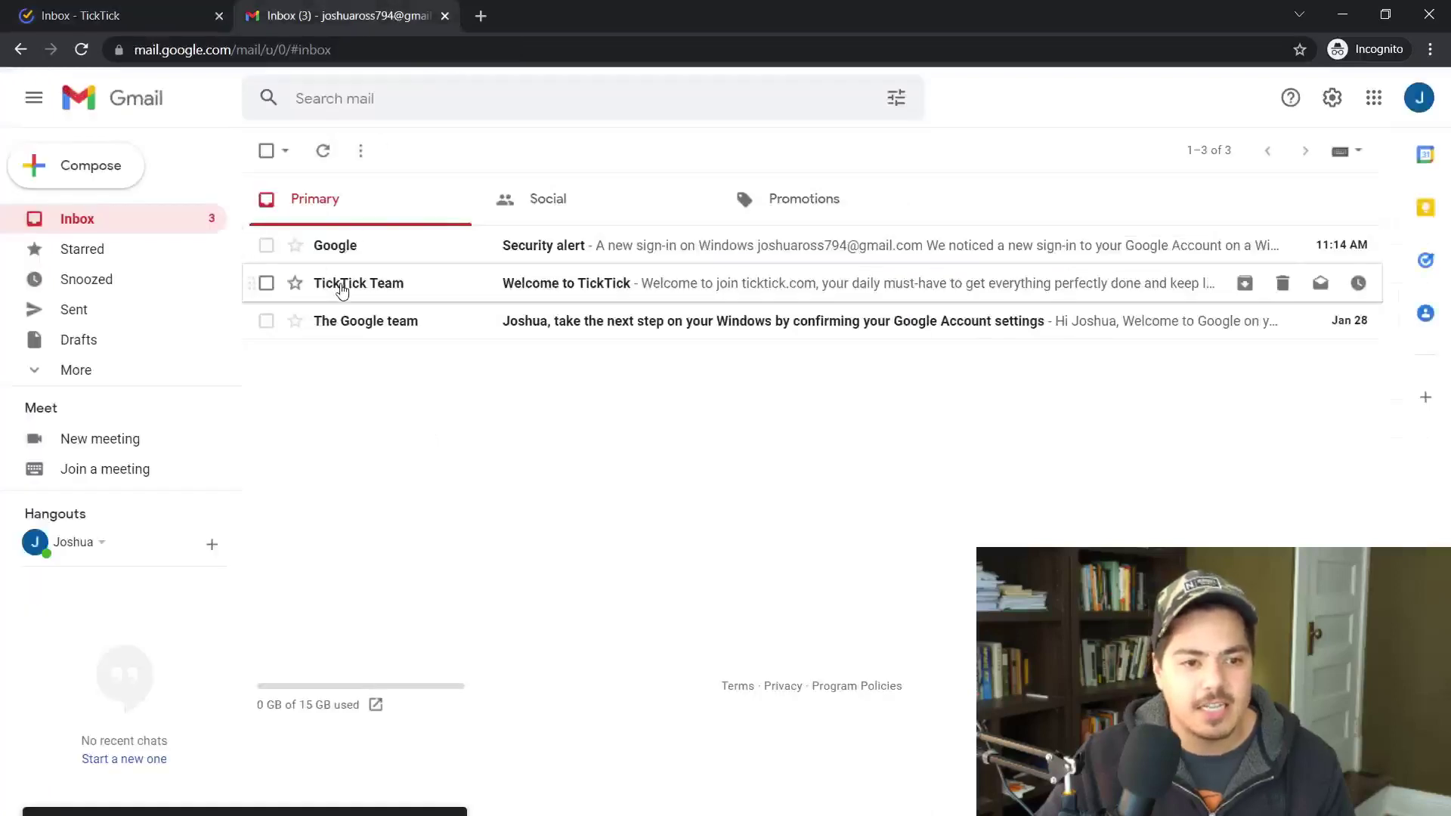
{"action": "left_click", "coordinate": [564, 296]}
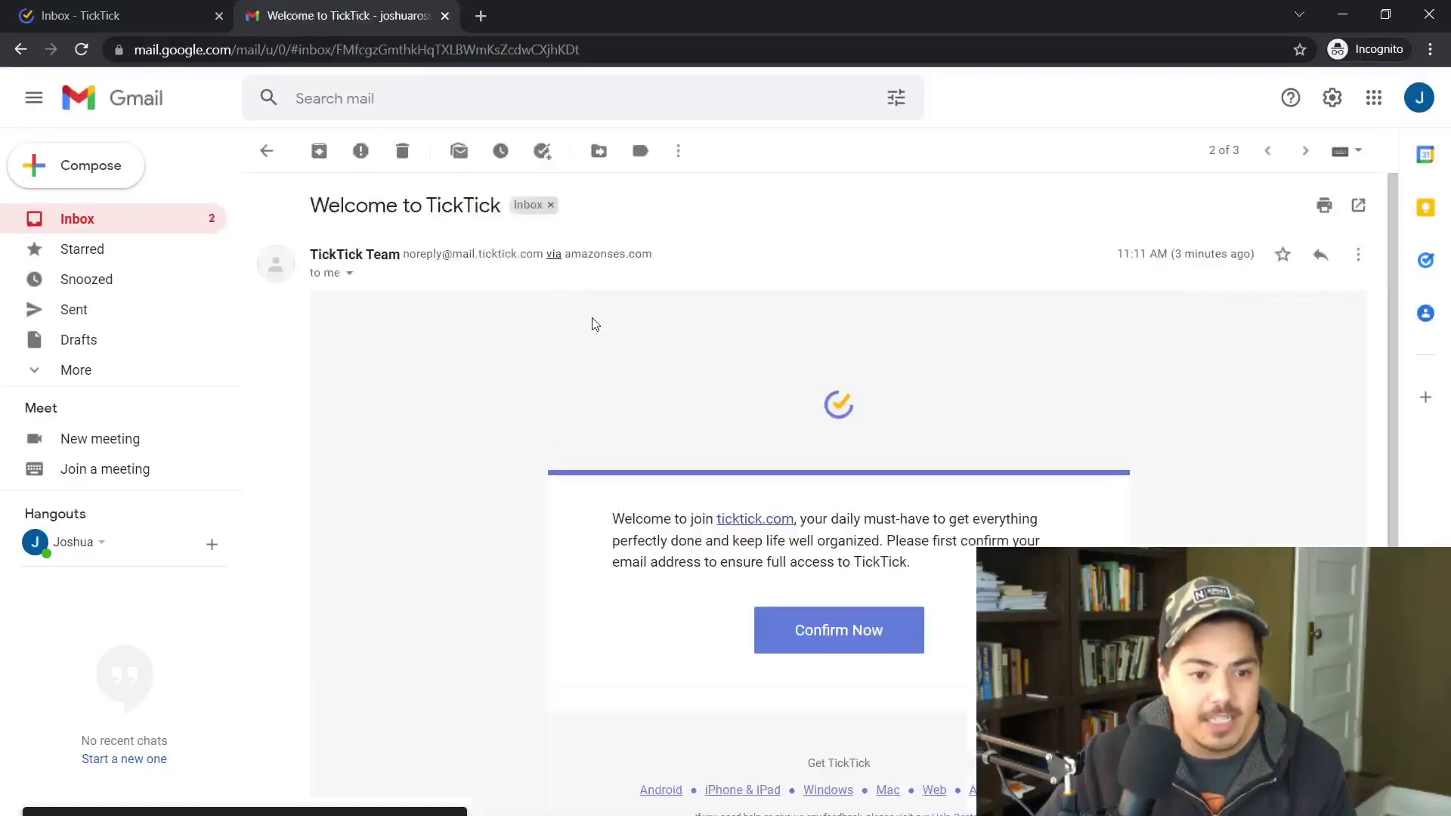
{"action": "scroll", "coordinate": [618, 350], "scroll_direction": "down", "scroll_amount": 3}
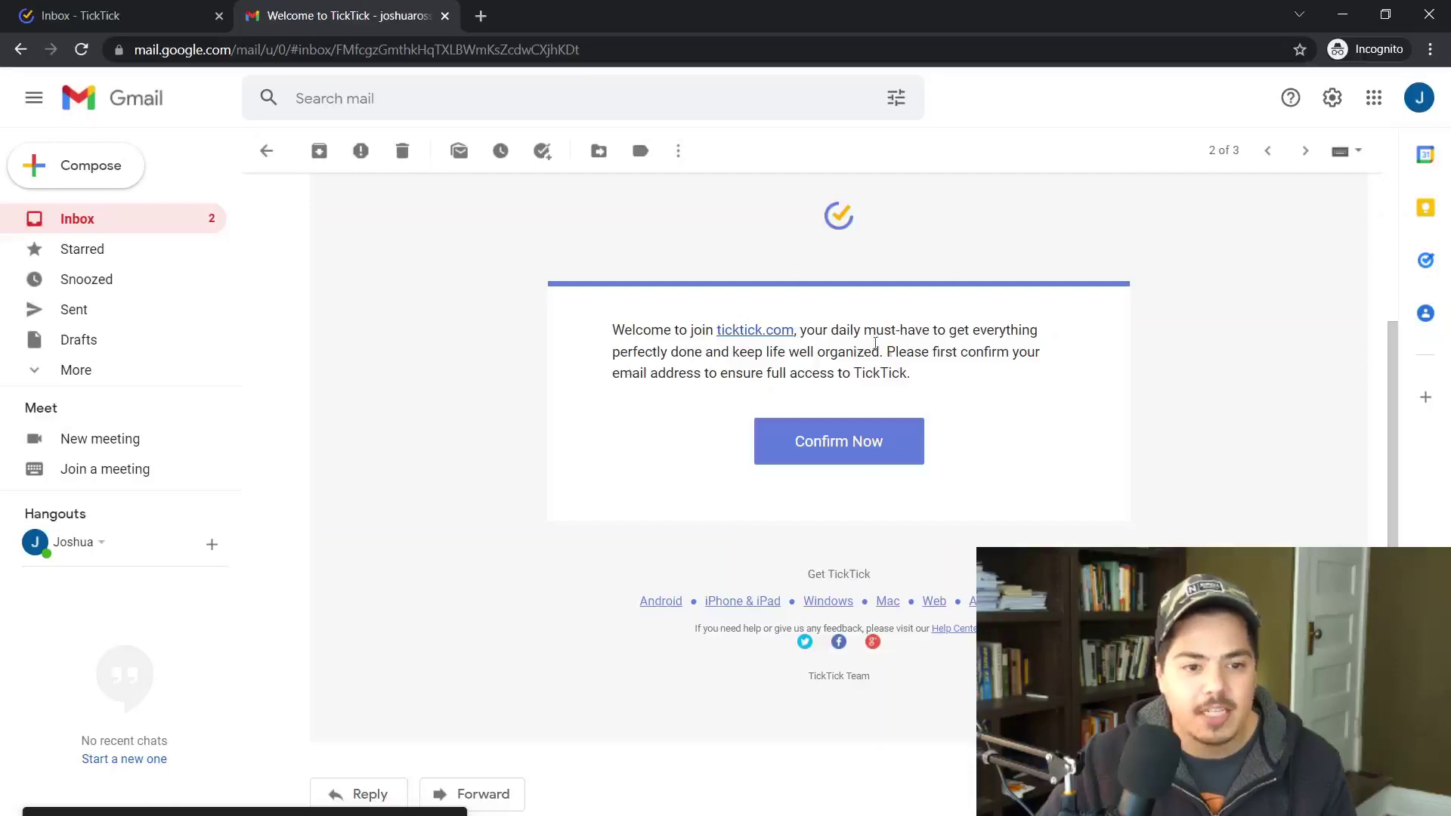
{"action": "left_click", "coordinate": [852, 454]}
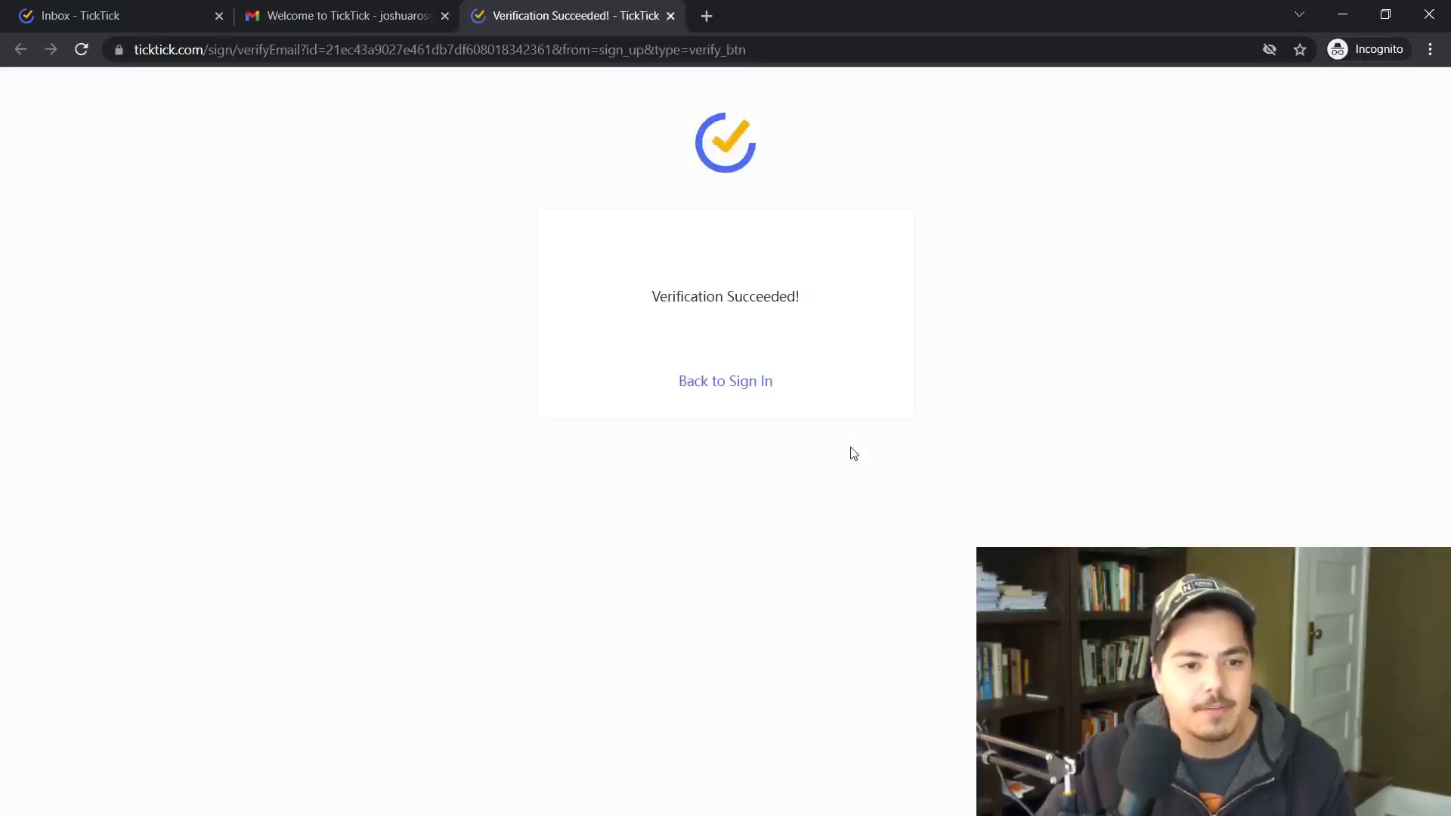
Load the ticktick web app in the verification tab and switch it to full screen (F11).
{"action": "left_click", "coordinate": [755, 385]}
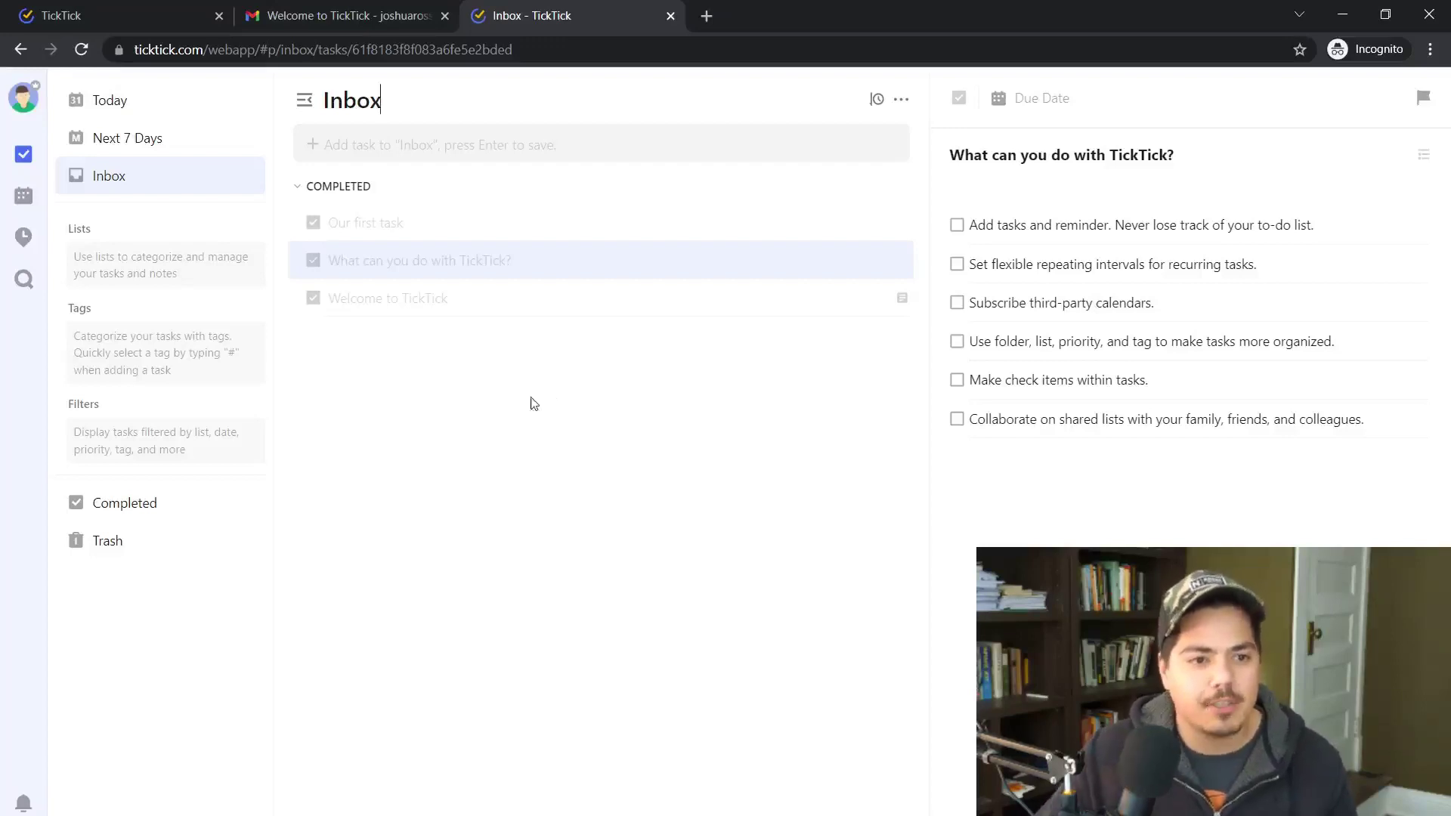
{"action": "left_click", "coordinate": [675, 53]}
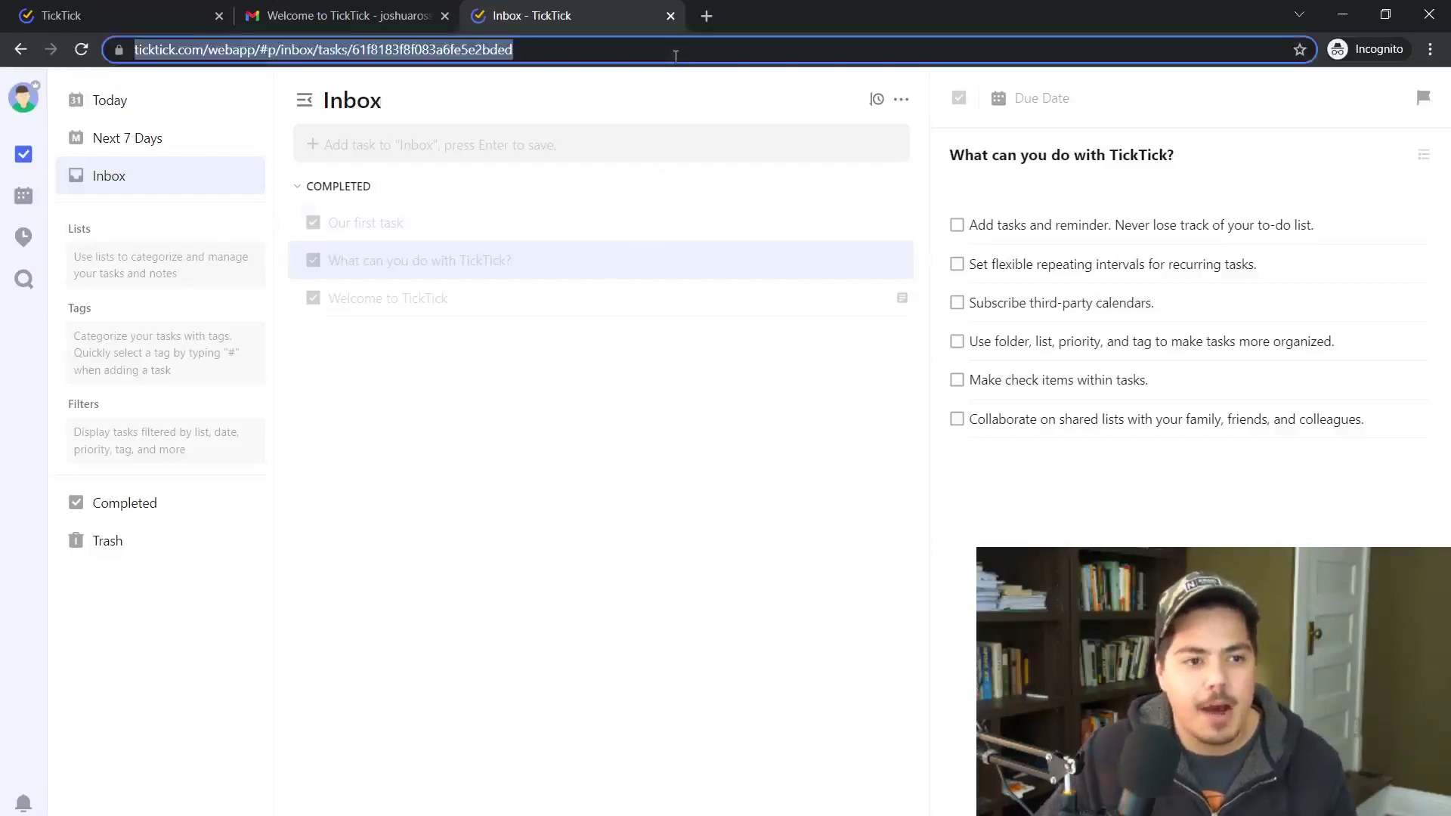
{"action": "type", "text": "ticktick."}
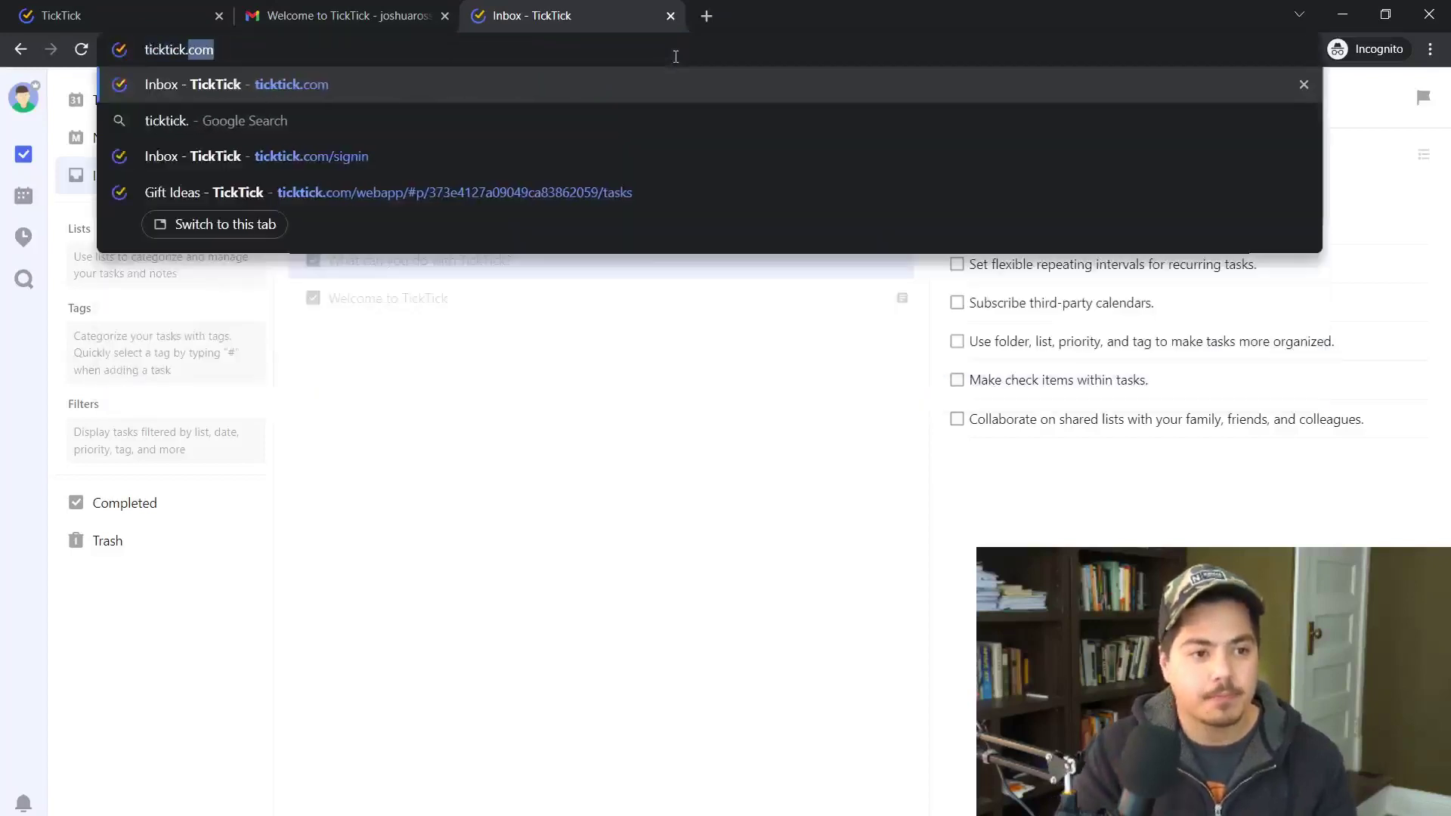
{"action": "key", "text": "Return"}
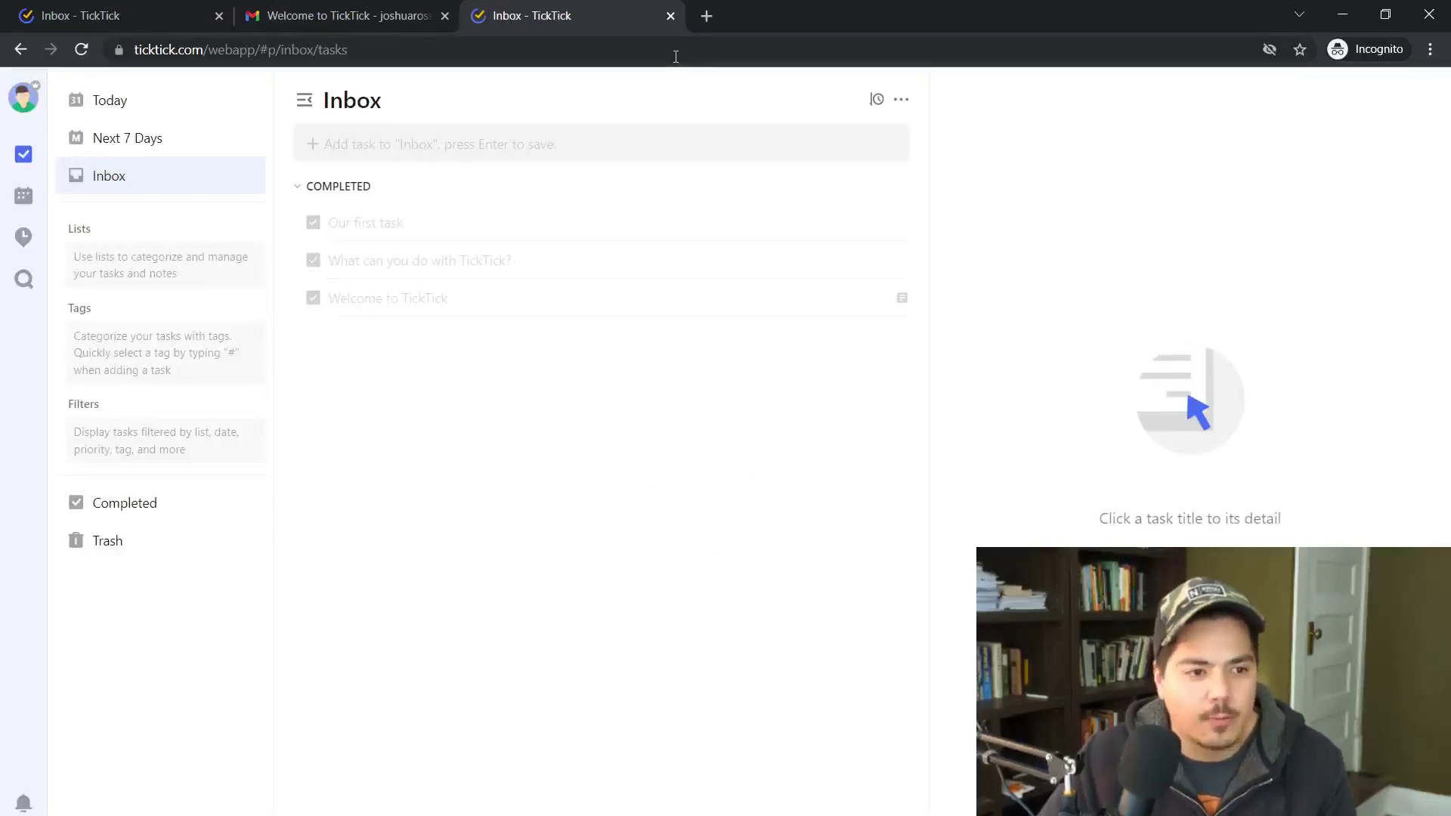
{"action": "key", "text": "F11"}
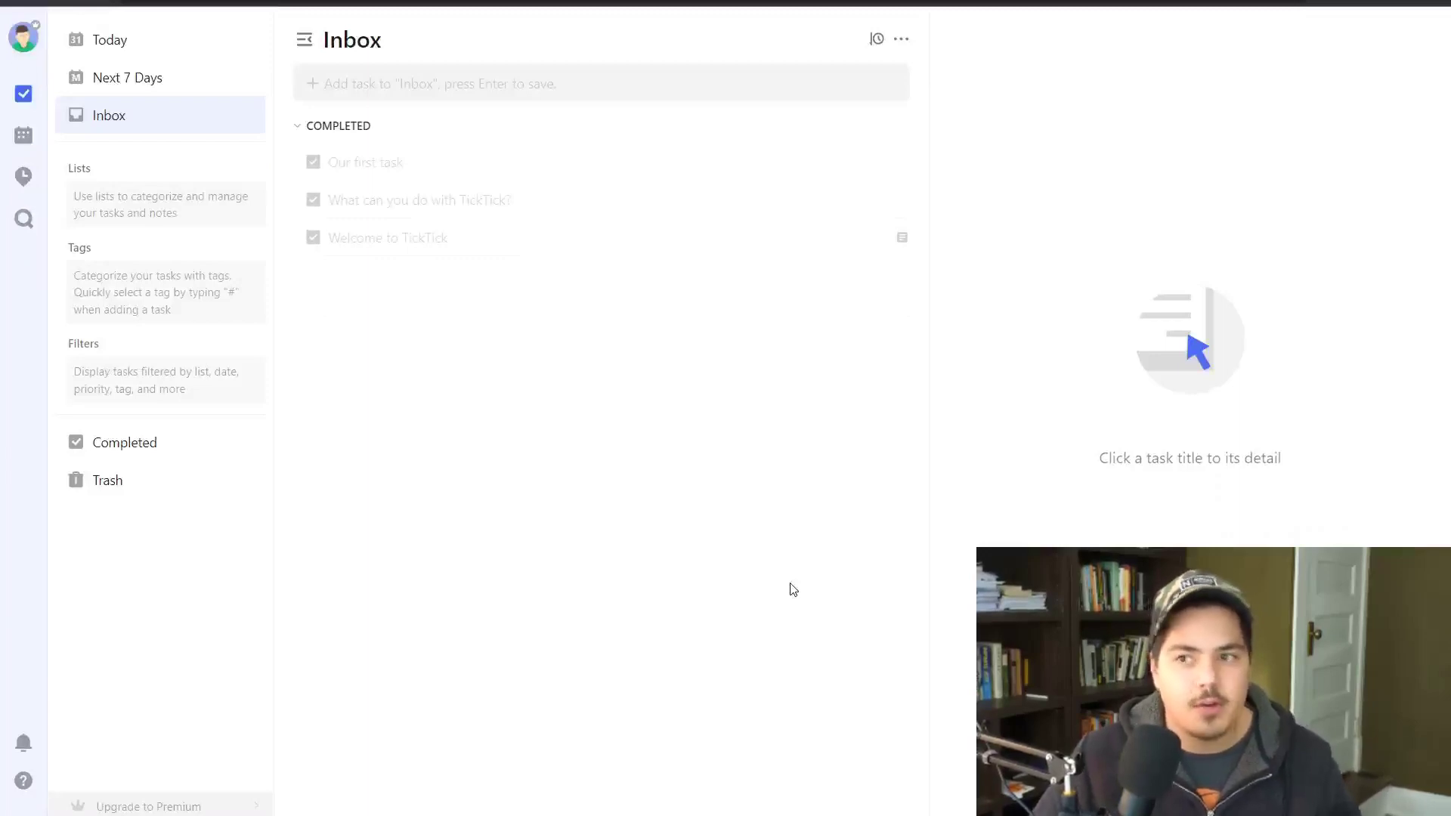
Go to the TickTick homepage via Home in the help menu.
{"action": "left_click", "coordinate": [22, 783]}
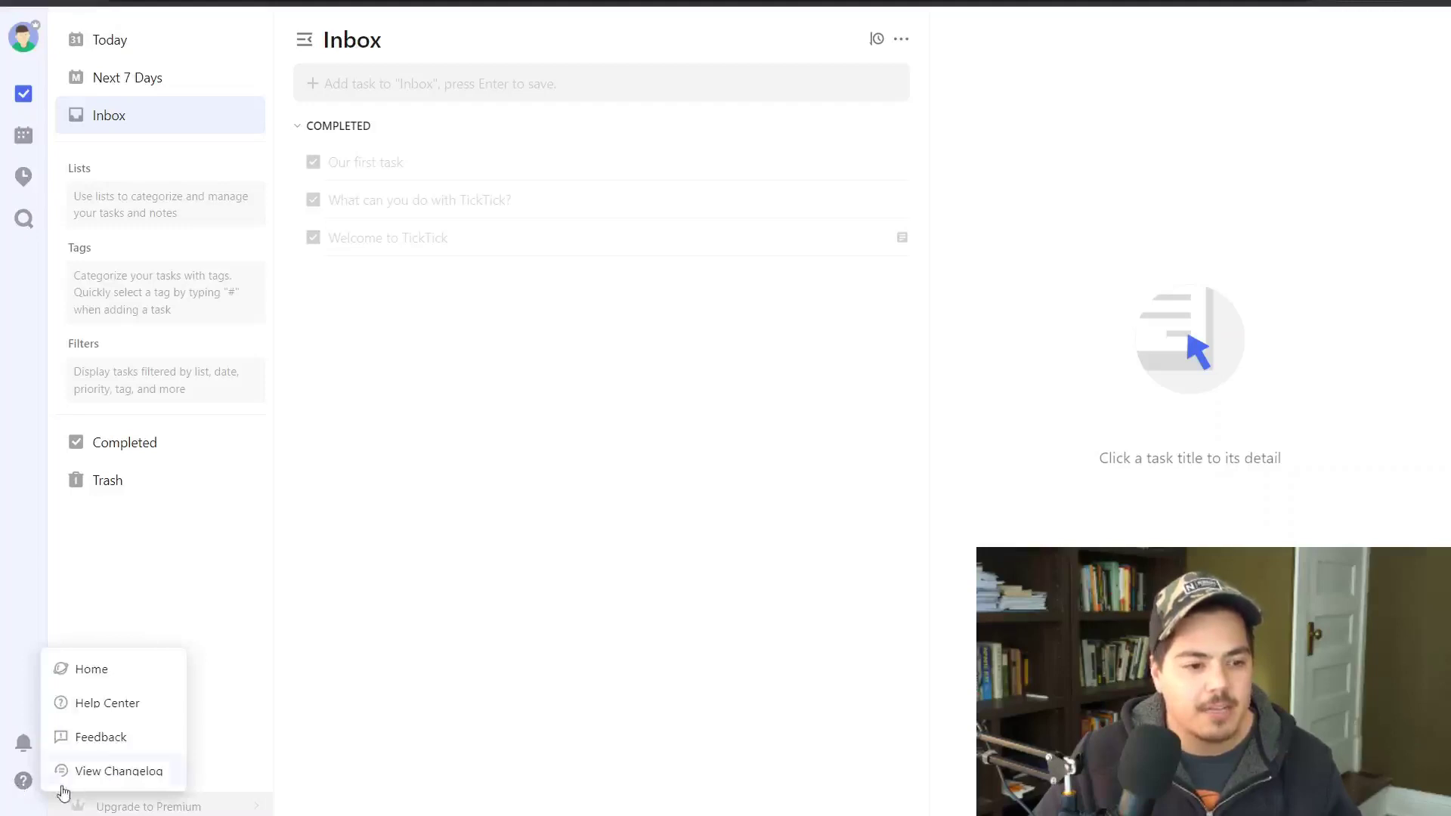
{"action": "left_click", "coordinate": [99, 670]}
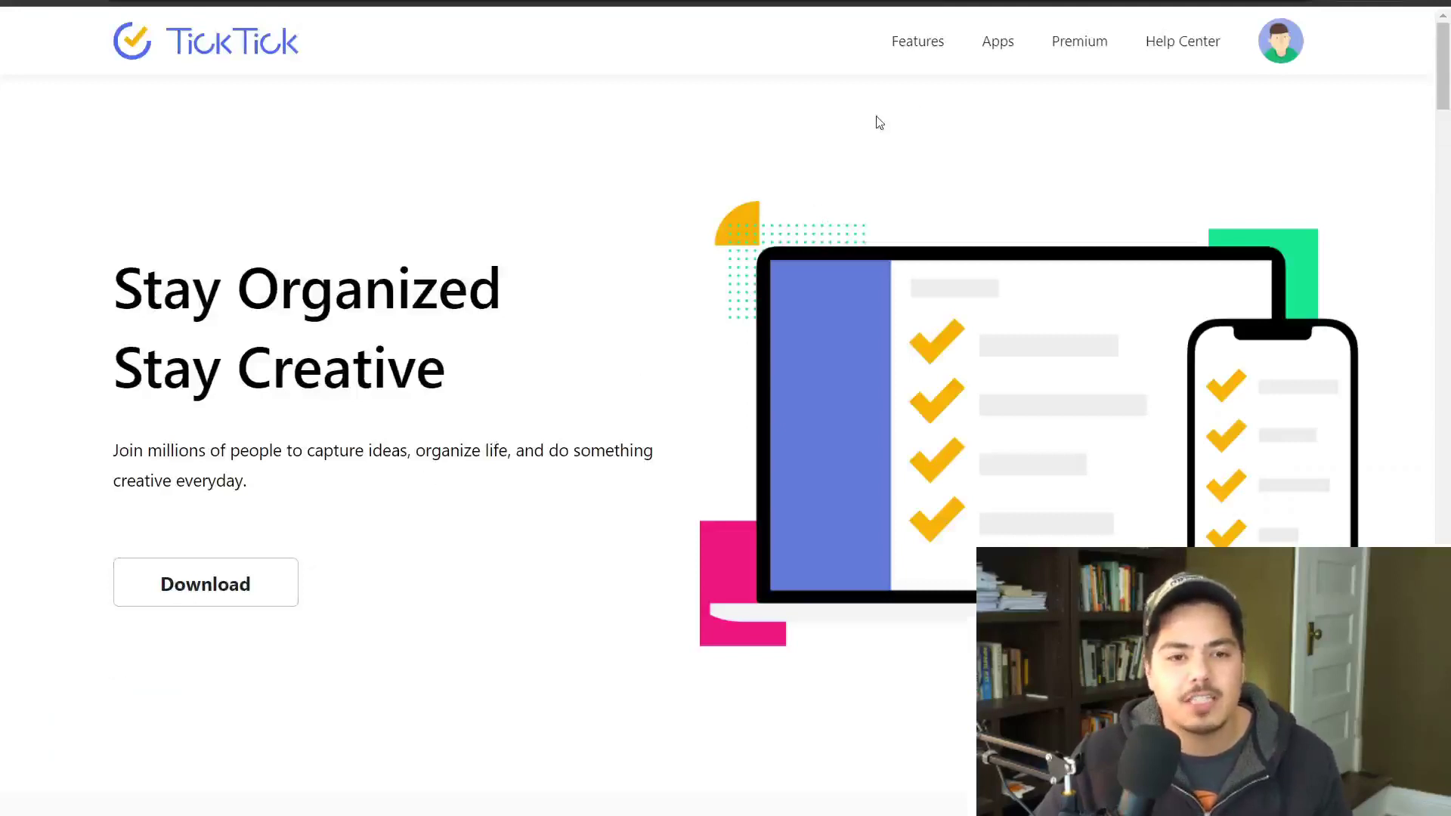
Browse the Apps page's platform cards, ending on the Windows download card.
{"action": "left_click", "coordinate": [999, 50]}
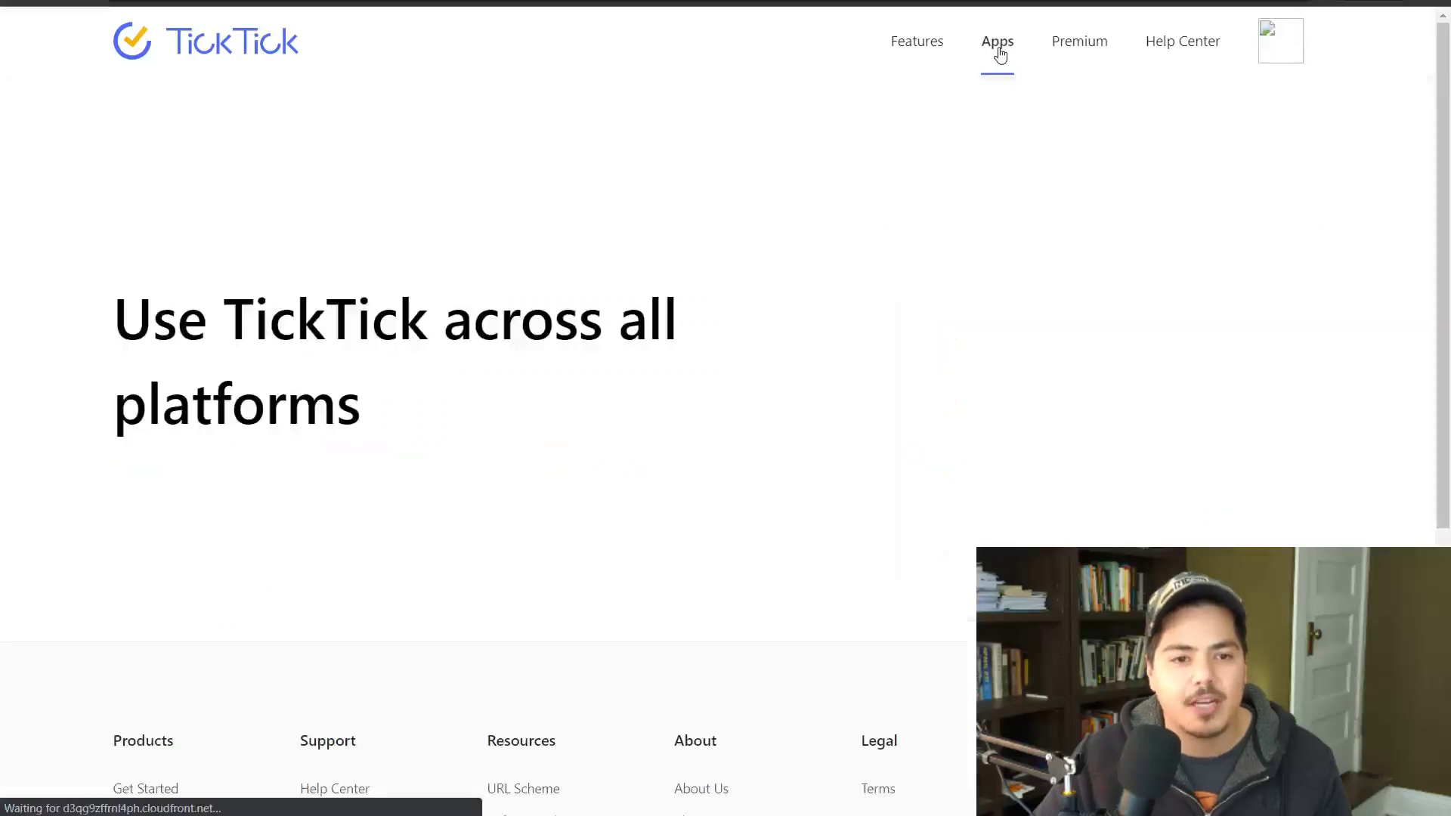
{"action": "scroll", "coordinate": [884, 226], "scroll_direction": "down", "scroll_amount": 4}
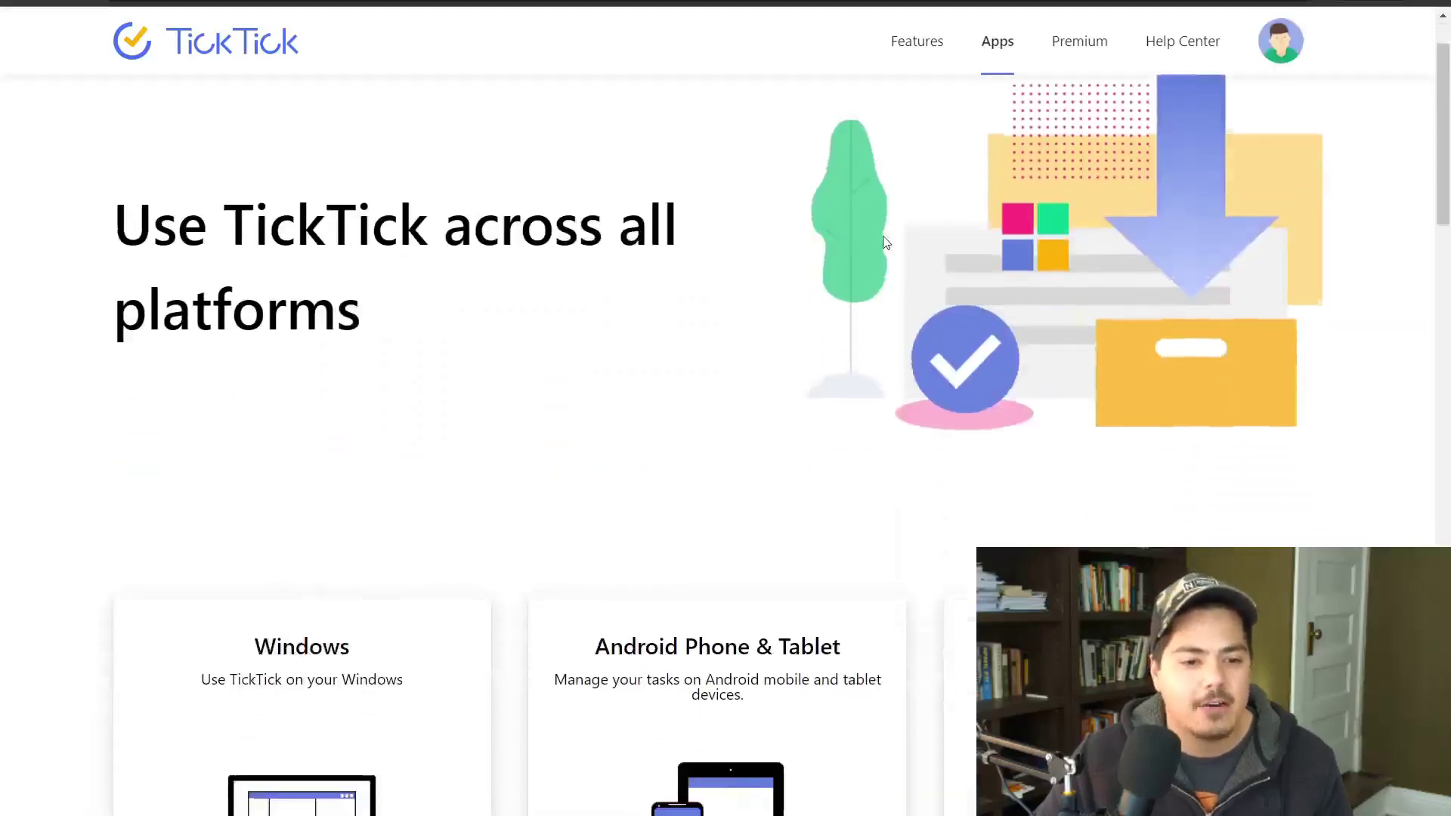
{"action": "scroll", "coordinate": [886, 250], "scroll_direction": "down", "scroll_amount": 4}
{"action": "scroll", "coordinate": [886, 250], "scroll_direction": "down", "scroll_amount": 4}
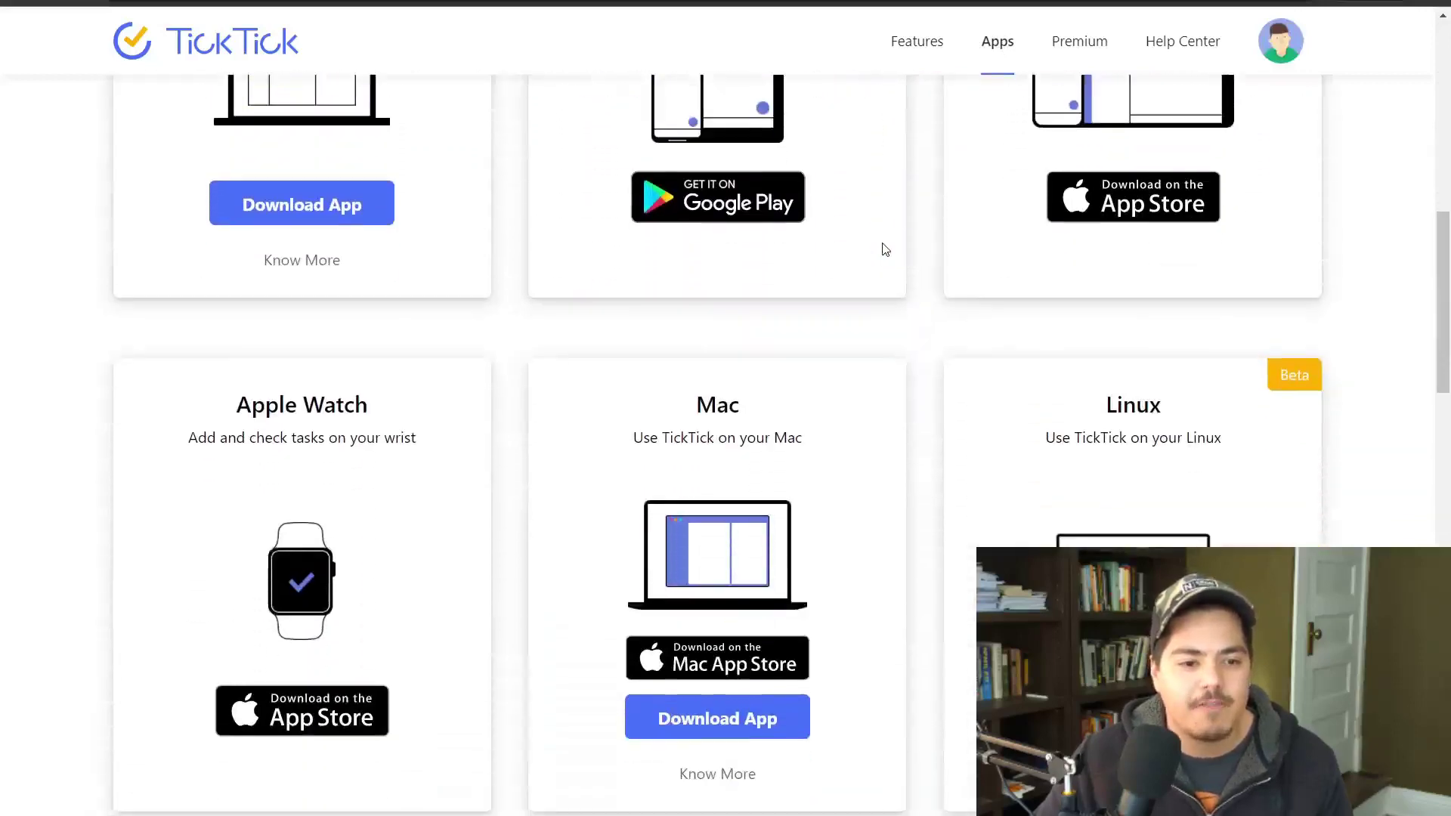
{"action": "scroll", "coordinate": [886, 249], "scroll_direction": "up", "scroll_amount": 5}
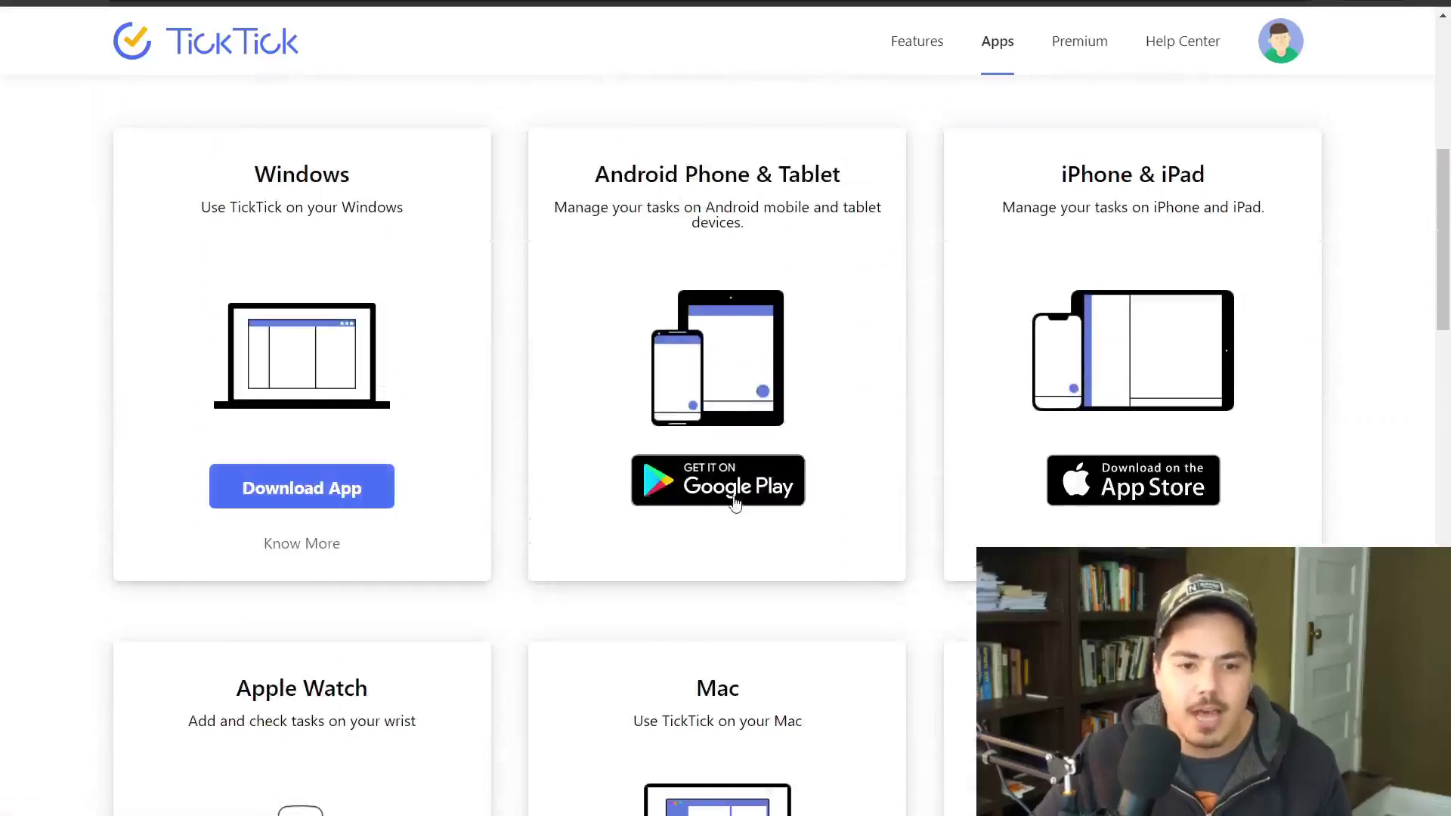
{"action": "scroll", "coordinate": [735, 504], "scroll_direction": "down", "scroll_amount": 3}
{"action": "scroll", "coordinate": [738, 560], "scroll_direction": "down", "scroll_amount": 2}
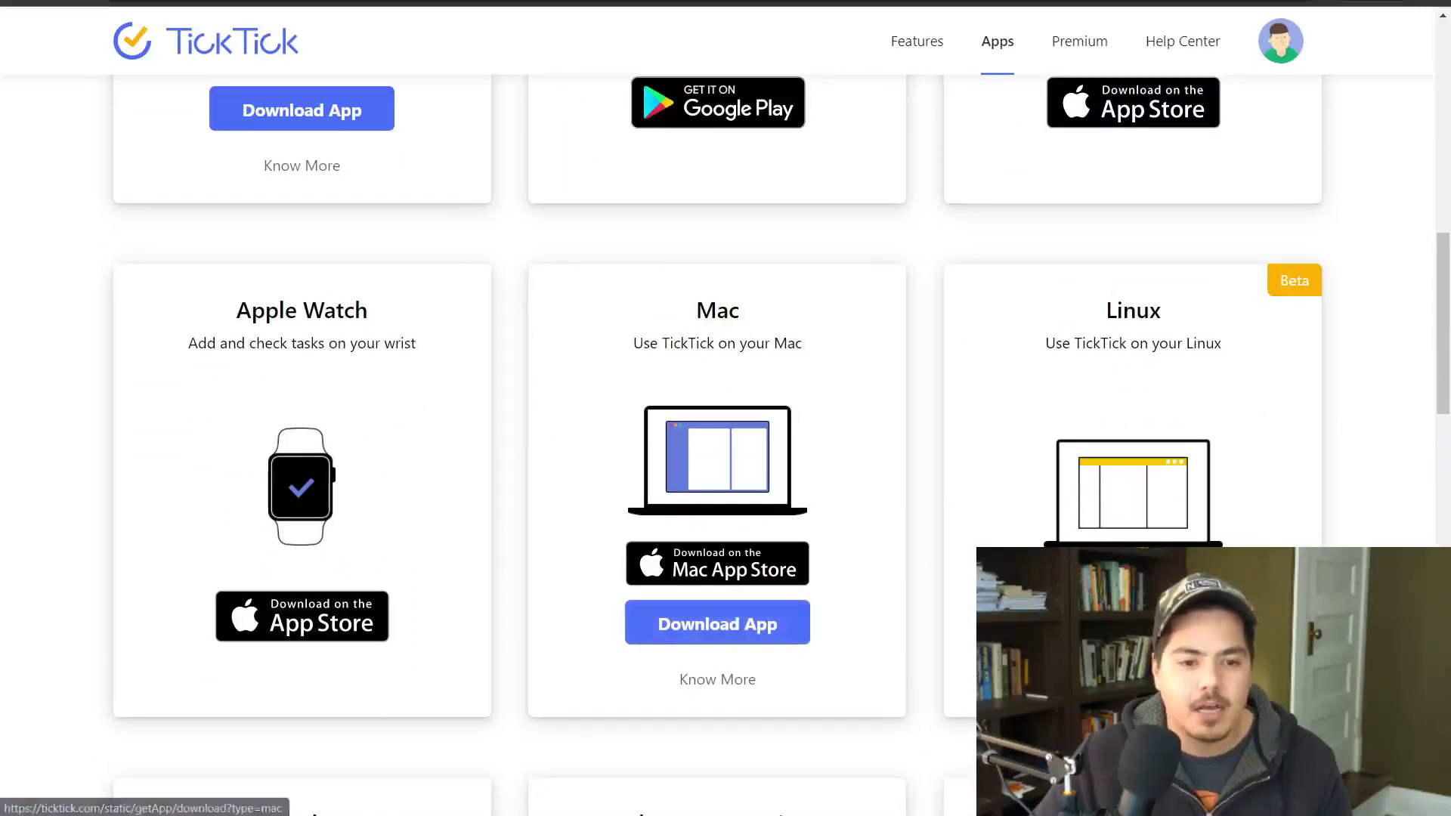
{"action": "scroll", "coordinate": [726, 408], "scroll_direction": "down", "scroll_amount": 4}
{"action": "scroll", "coordinate": [726, 408], "scroll_direction": "down", "scroll_amount": 3}
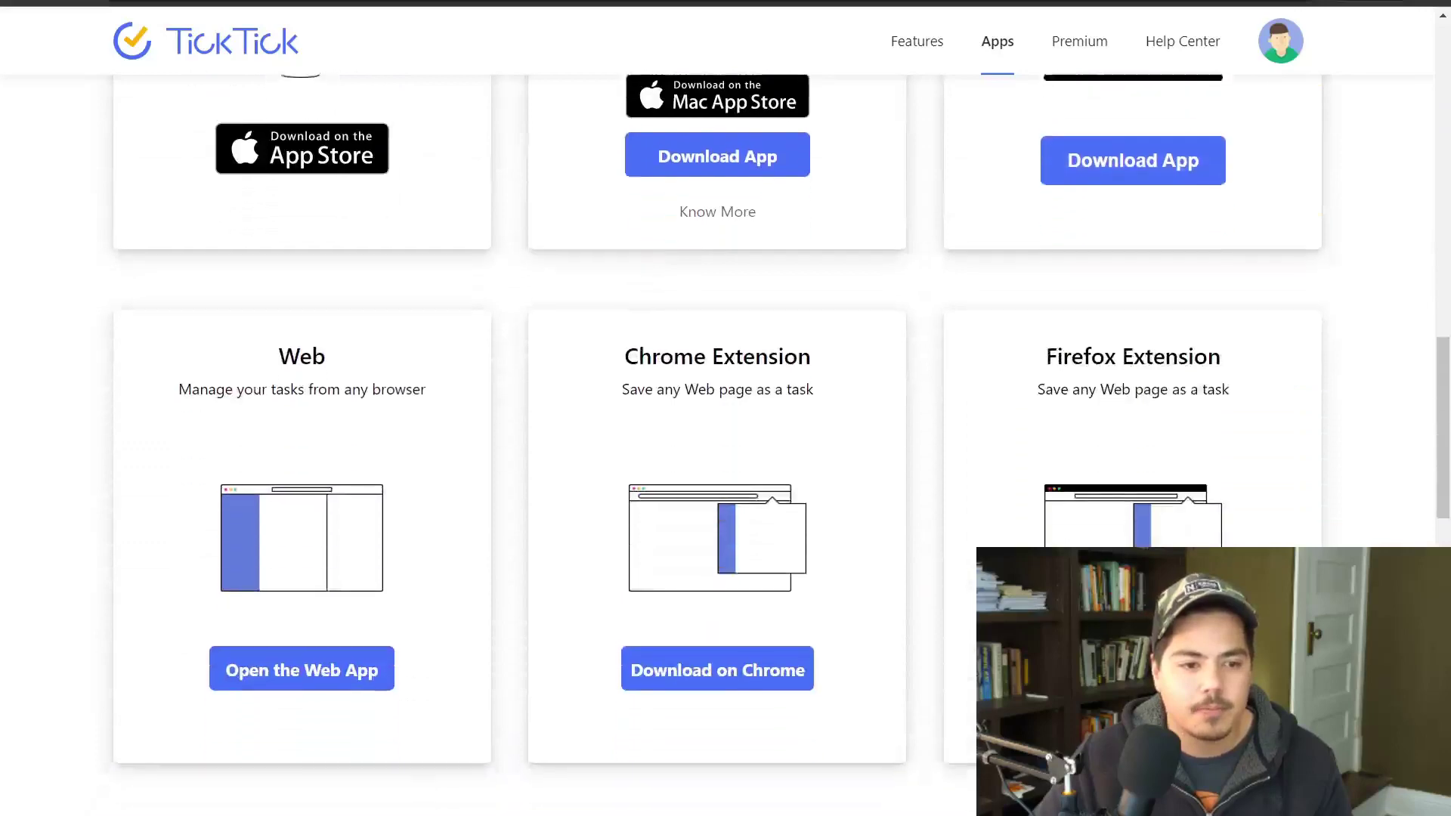
{"action": "scroll", "coordinate": [725, 409], "scroll_direction": "up", "scroll_amount": 12}
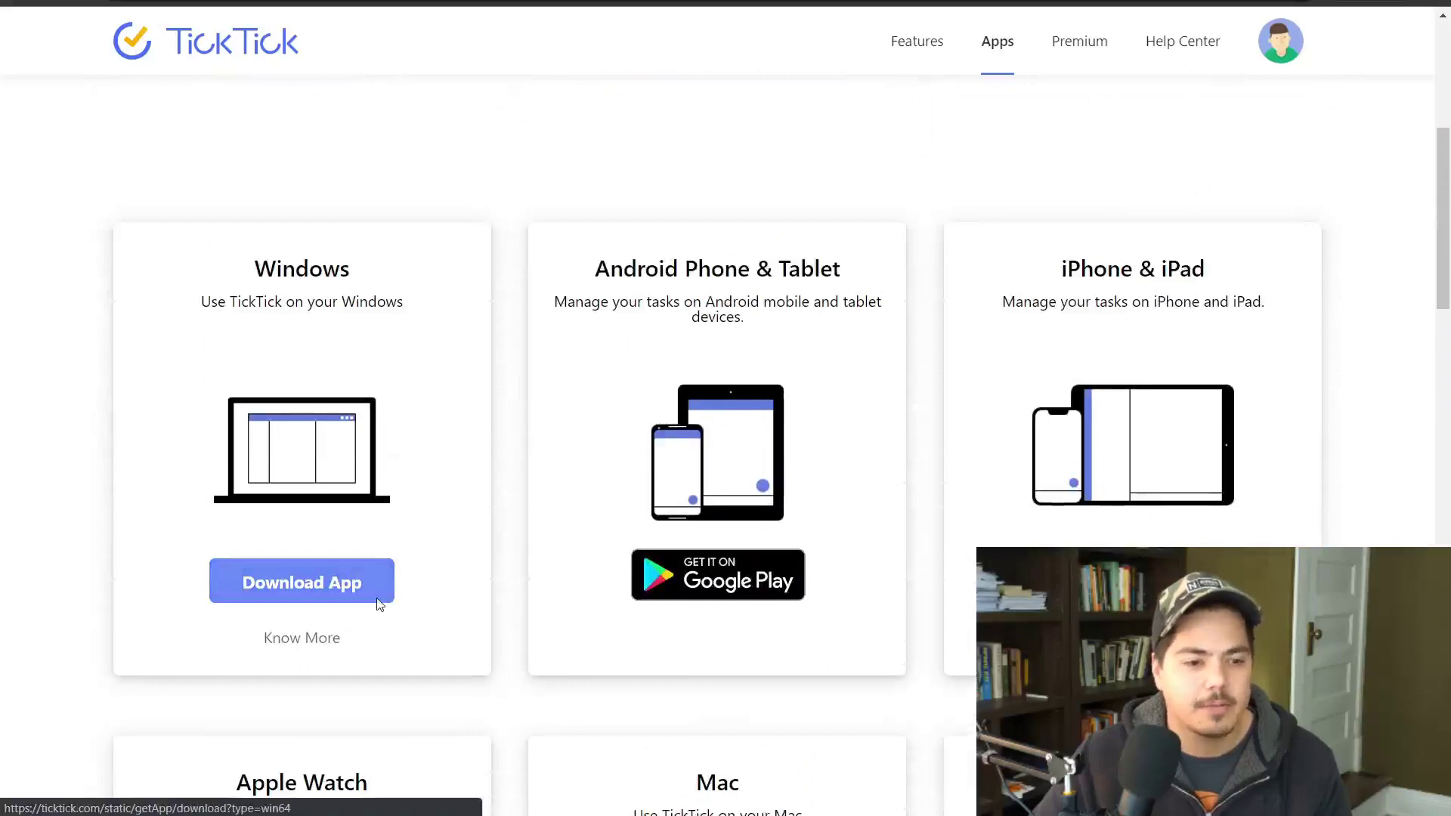
Save tick_win_setup_release_x64_4120.exe to Downloads and run it to start setup.
{"action": "left_click", "coordinate": [379, 604]}
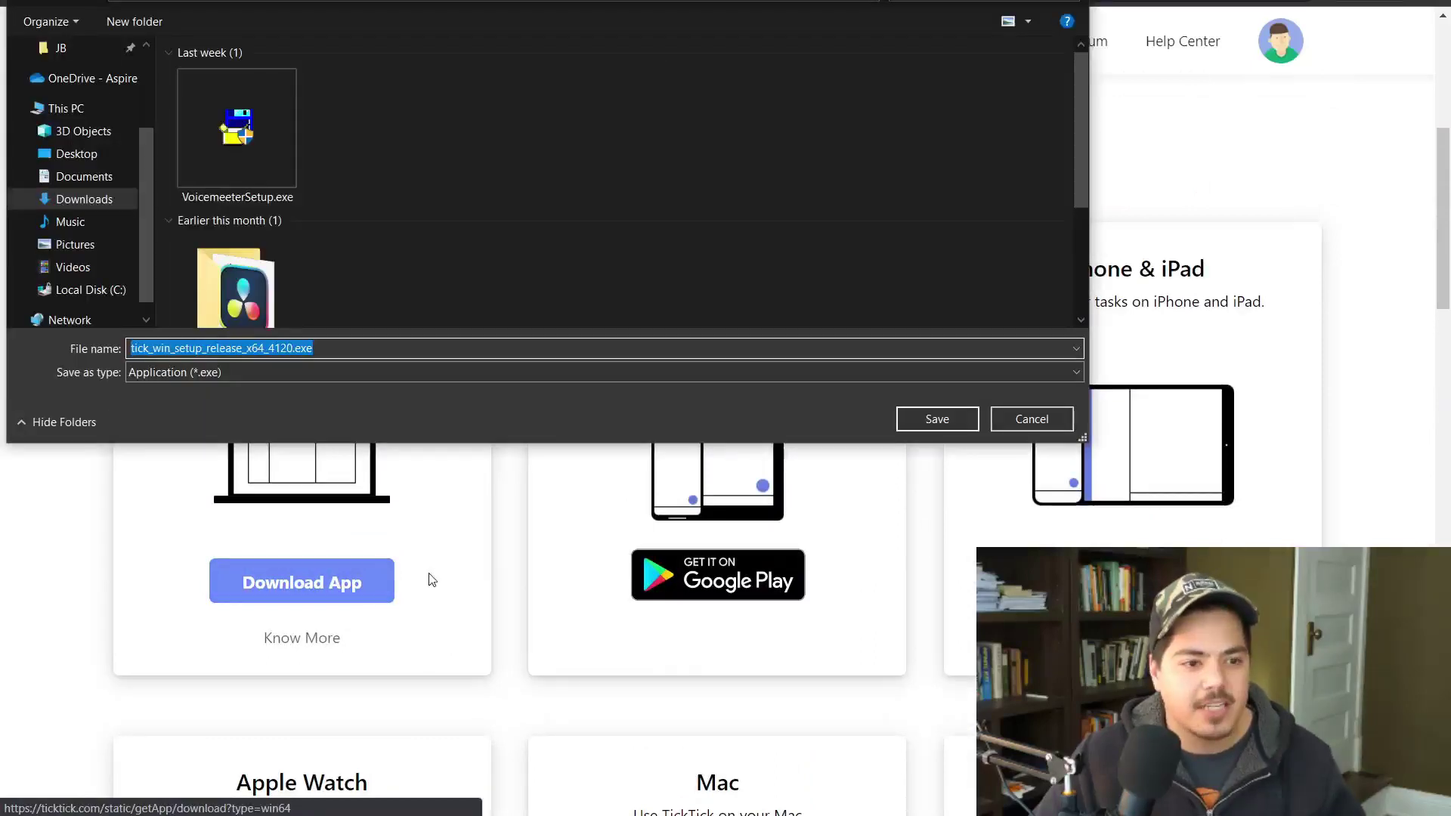
{"action": "left_click", "coordinate": [923, 420]}
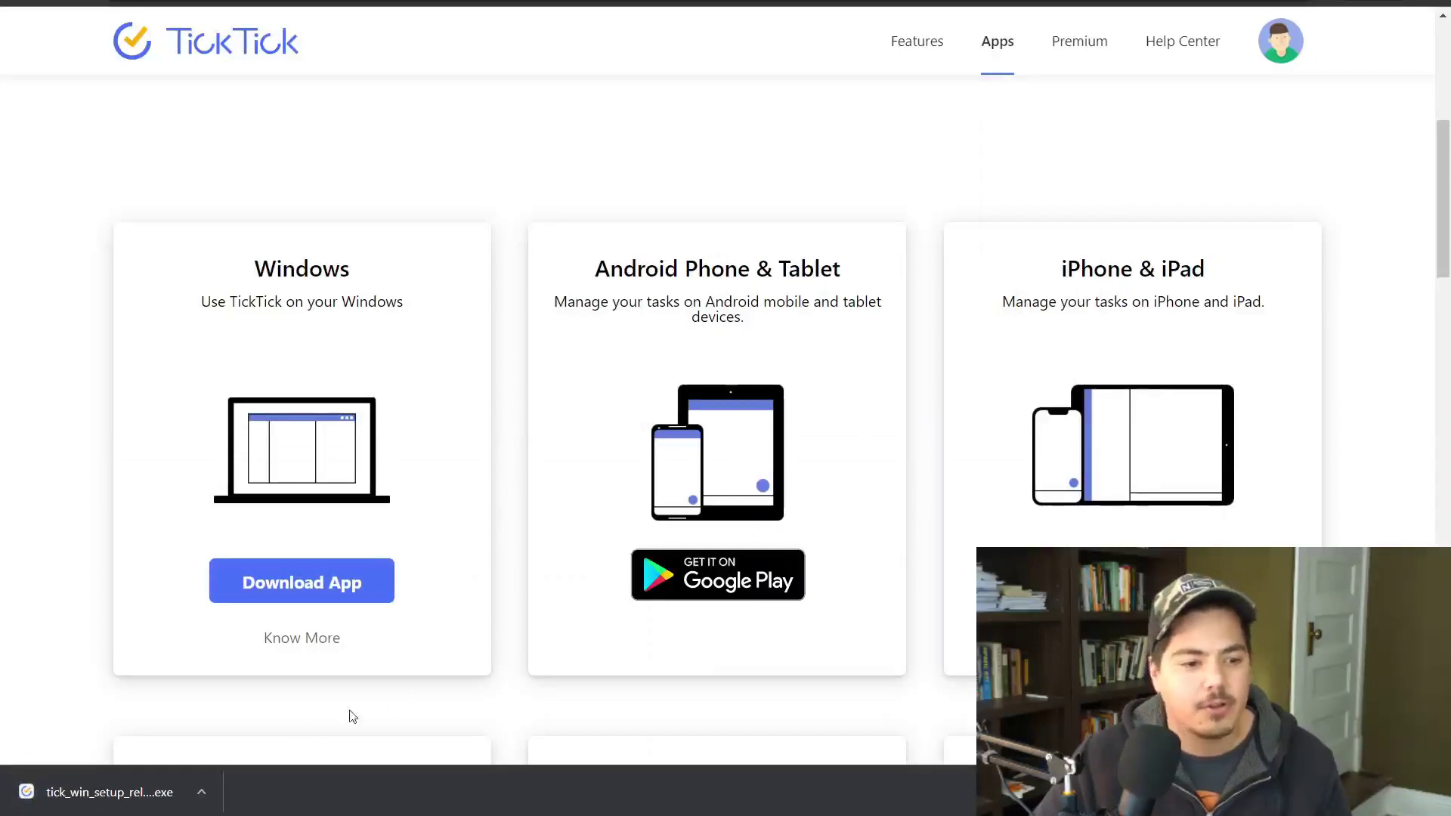
{"action": "left_click", "coordinate": [106, 792]}
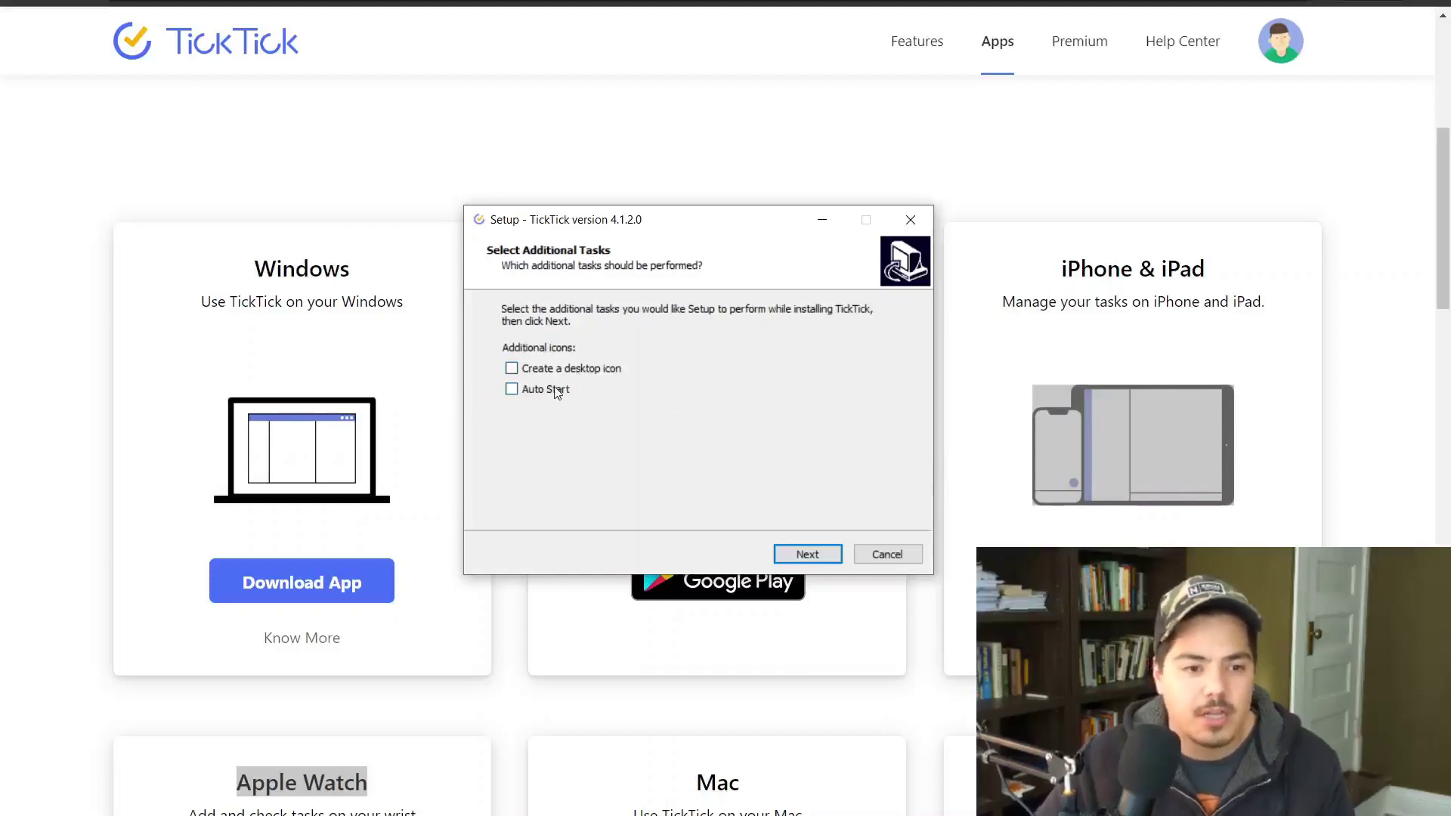
Install TickTick 4.1.2.0 without a desktop icon or auto start, then finish the wizard.
{"action": "left_click", "coordinate": [805, 555]}
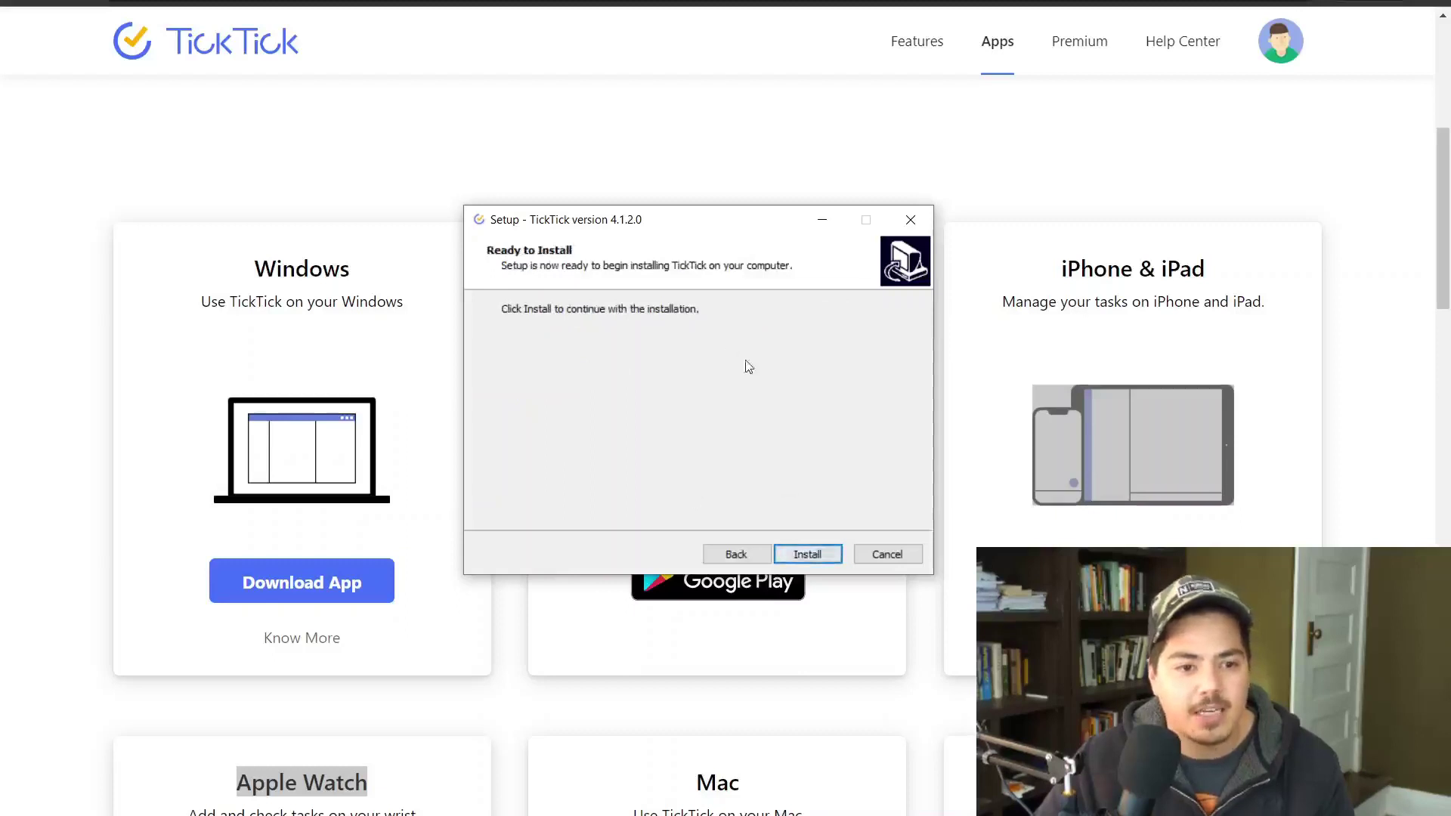
{"action": "left_click", "coordinate": [806, 555]}
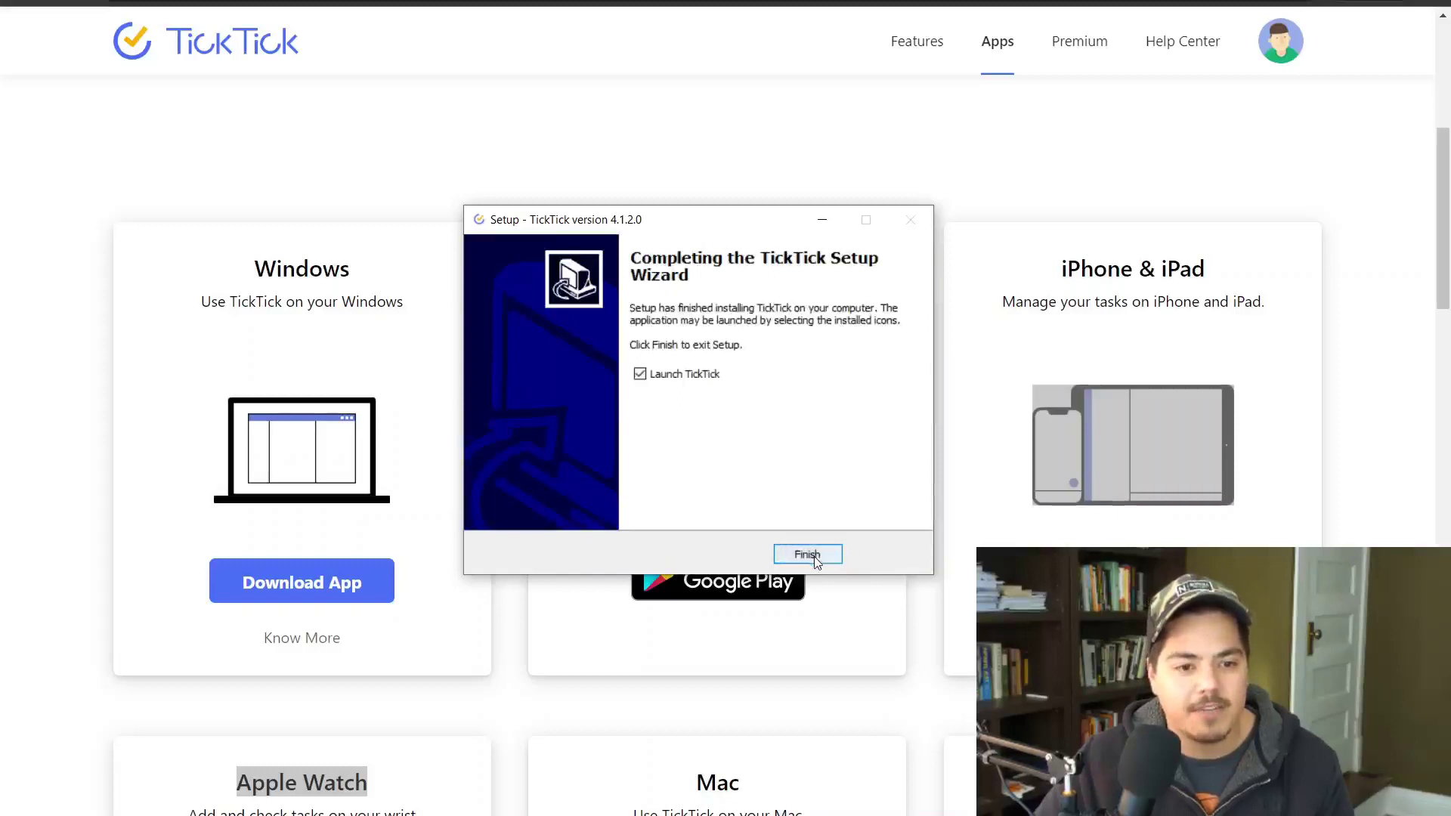
{"action": "left_click", "coordinate": [808, 556]}
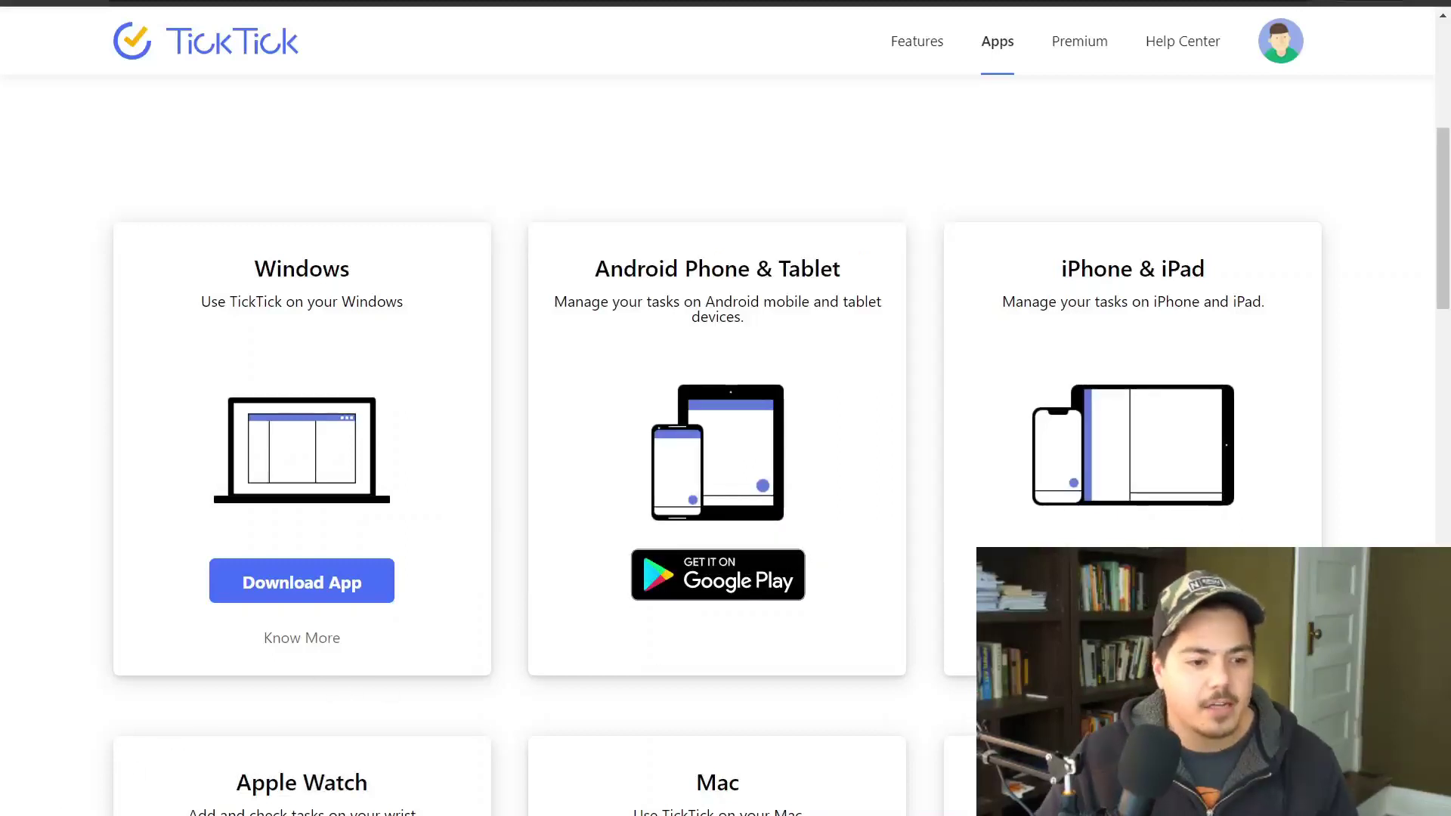
Start TickTick from the Start menu app list under T to reach its sign-in window.
{"action": "left_click", "coordinate": [15, 809]}
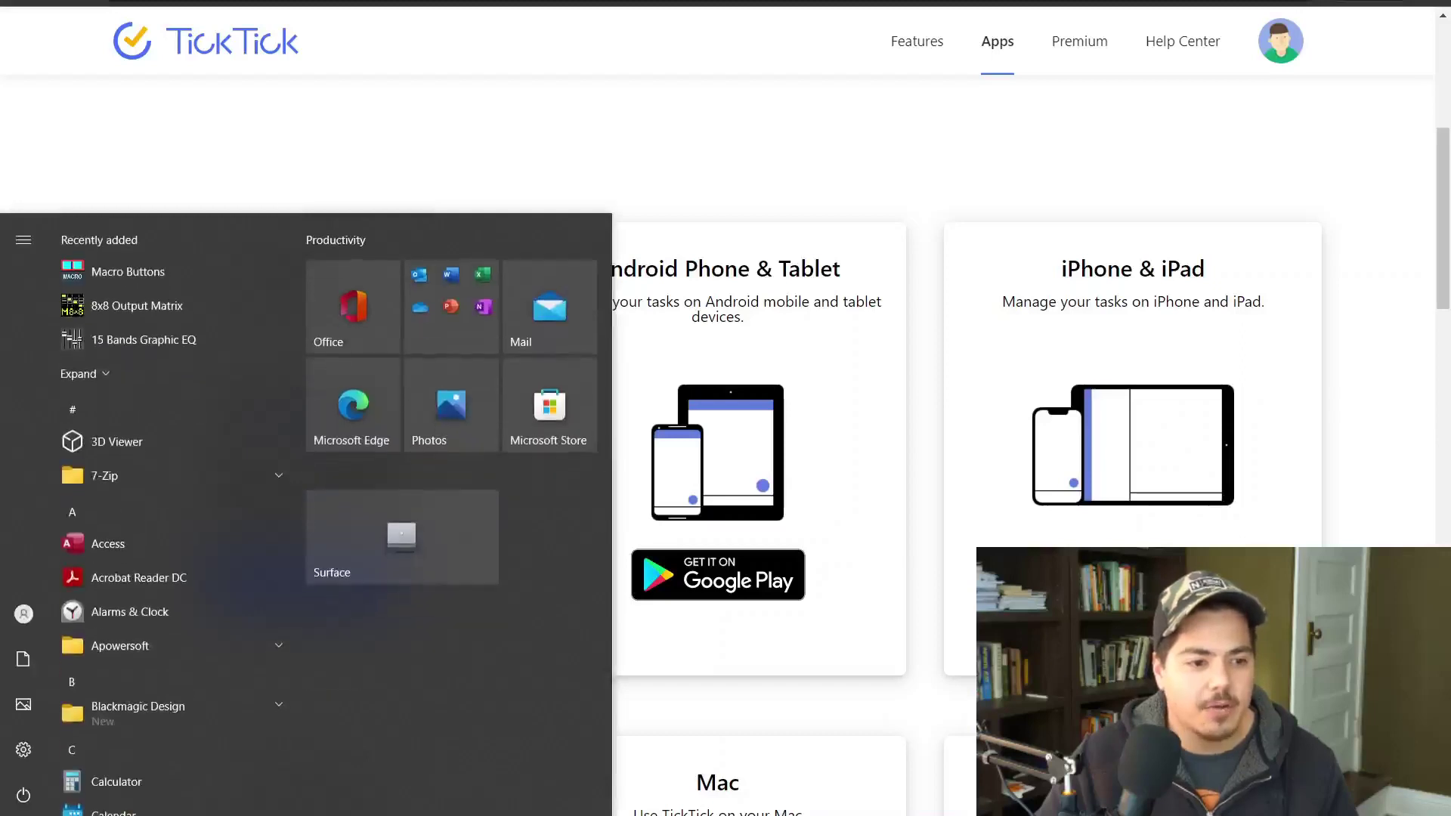
{"action": "scroll", "coordinate": [175, 679], "scroll_direction": "down", "scroll_amount": 10}
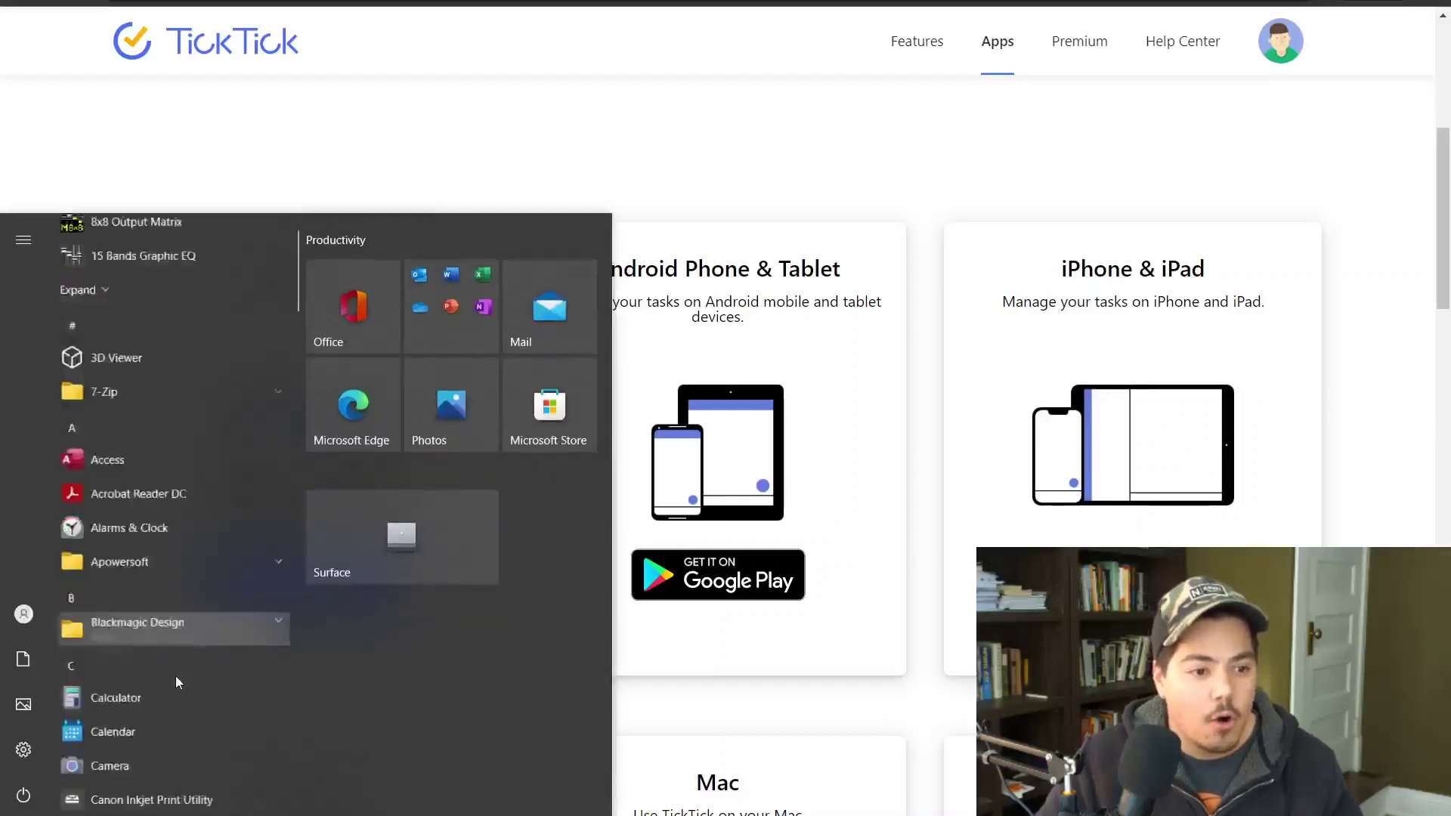
{"action": "scroll", "coordinate": [175, 678], "scroll_direction": "down", "scroll_amount": 6}
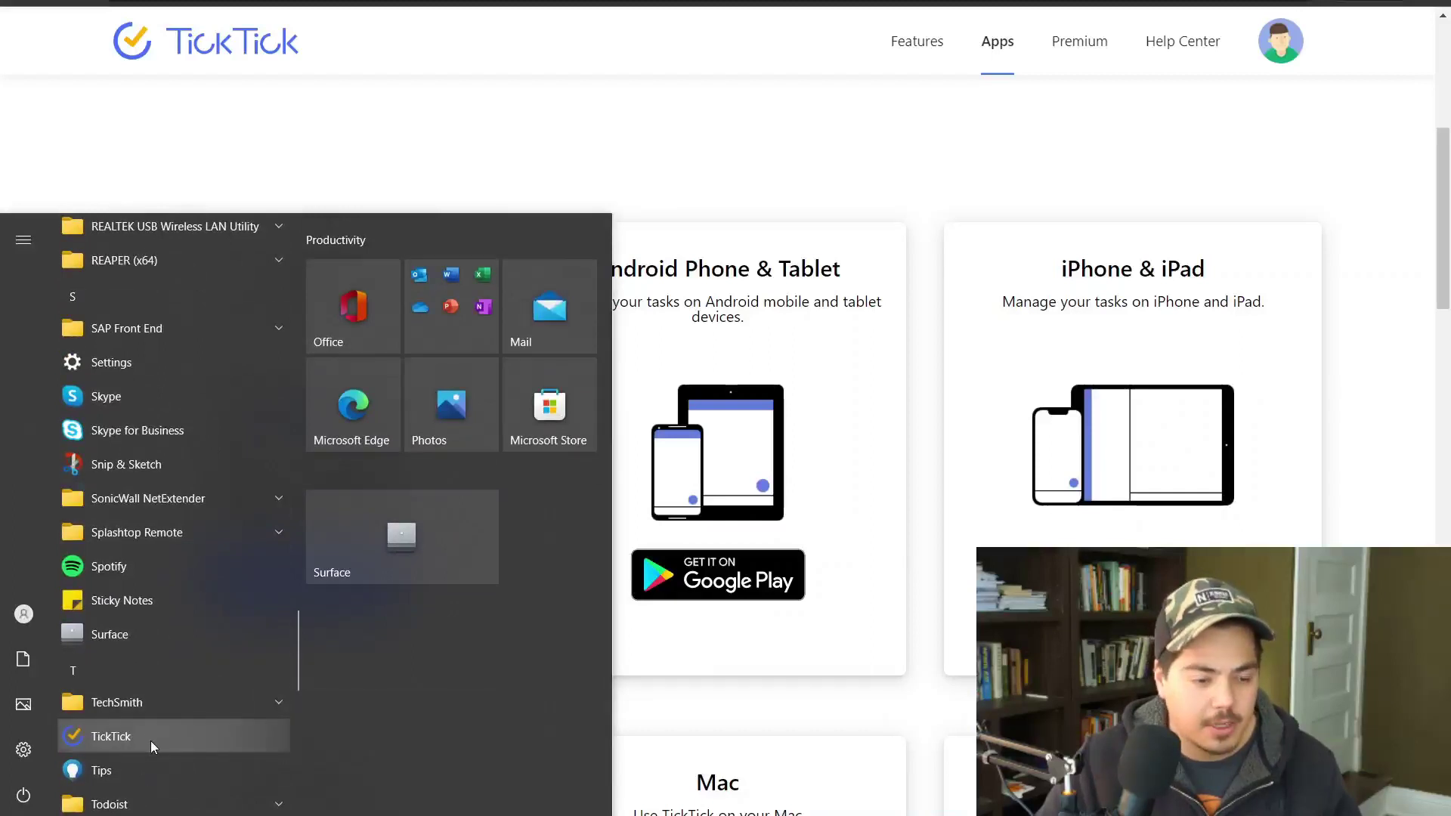
{"action": "left_click", "coordinate": [151, 742]}
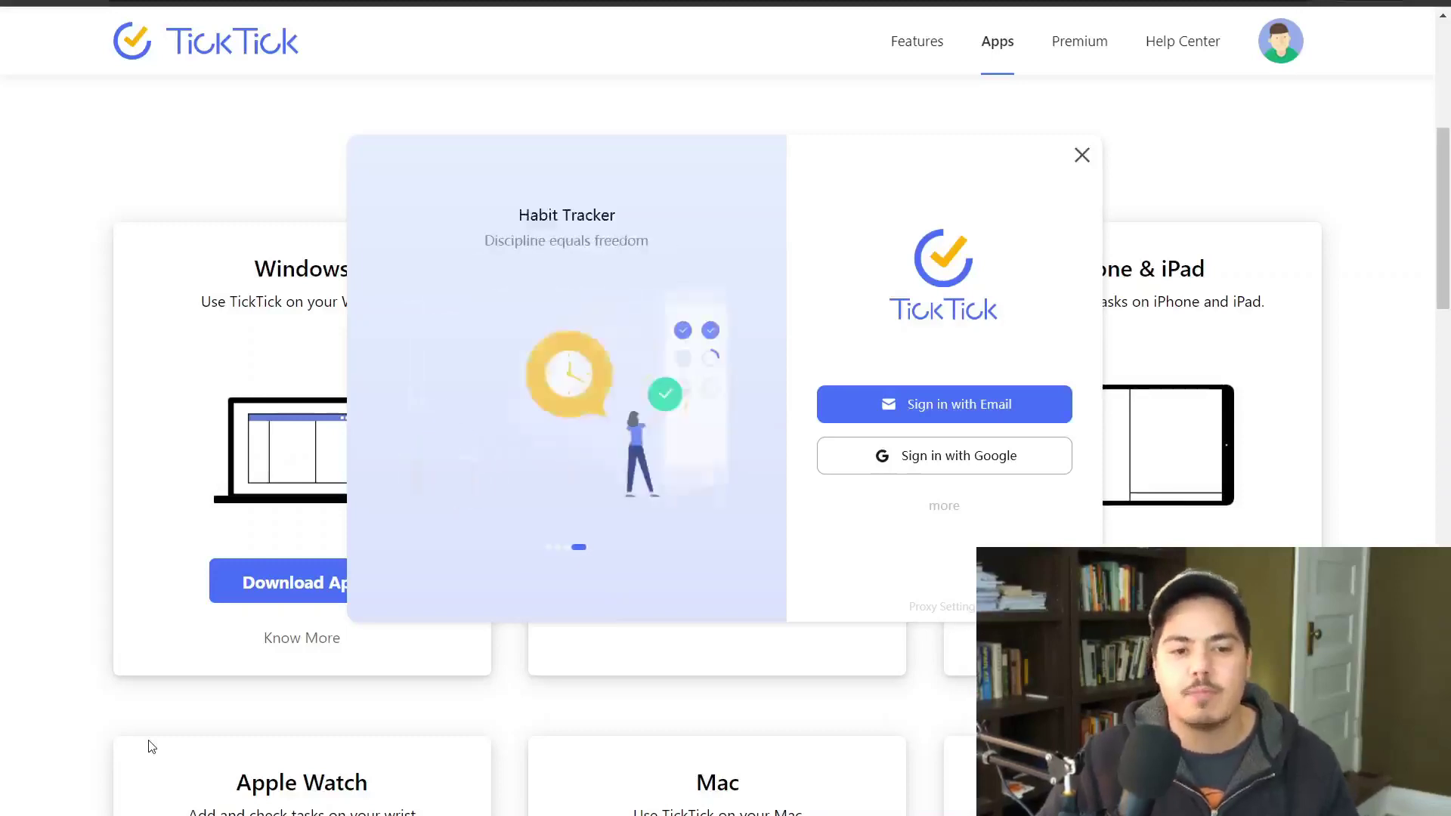
Use Sign in with Email, replacing the prefilled address with the new account's e-mail and entering its password.
{"action": "left_click", "coordinate": [905, 421]}
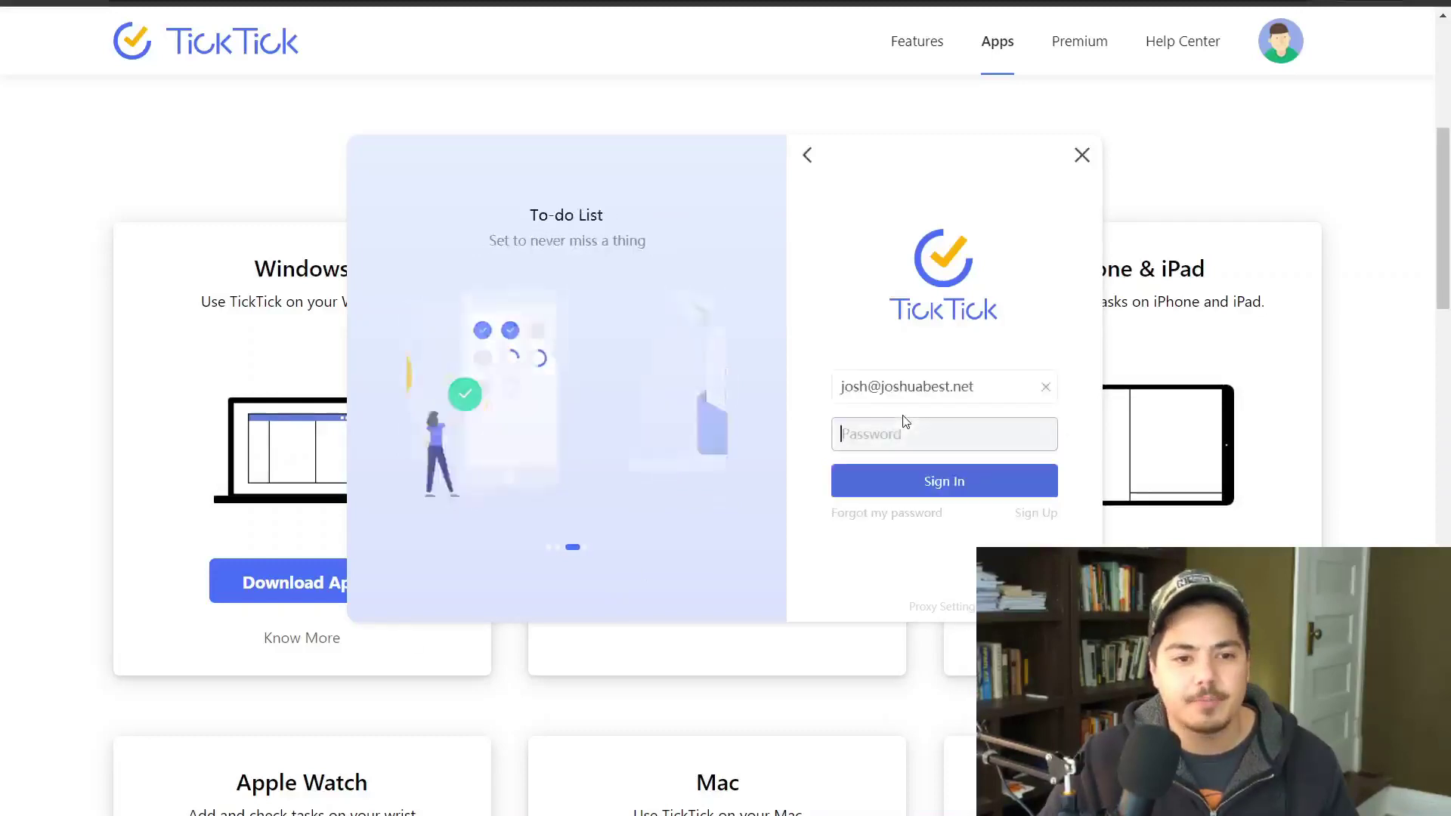
{"action": "left_click", "coordinate": [1046, 390]}
{"action": "left_click", "coordinate": [984, 439]}
{"action": "type", "text": "password"}
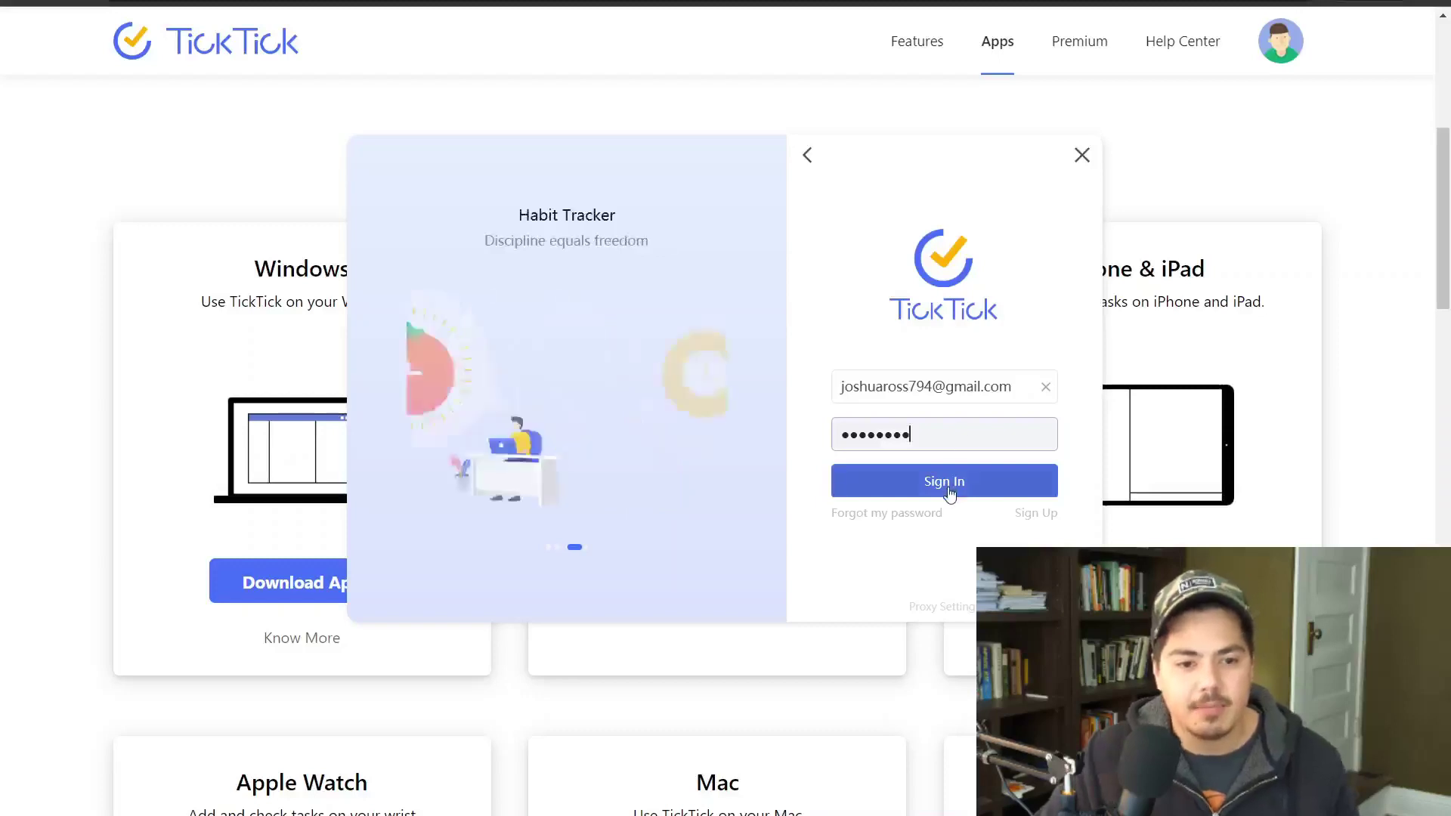
{"action": "left_click", "coordinate": [945, 481]}
{"action": "left_click", "coordinate": [951, 494]}
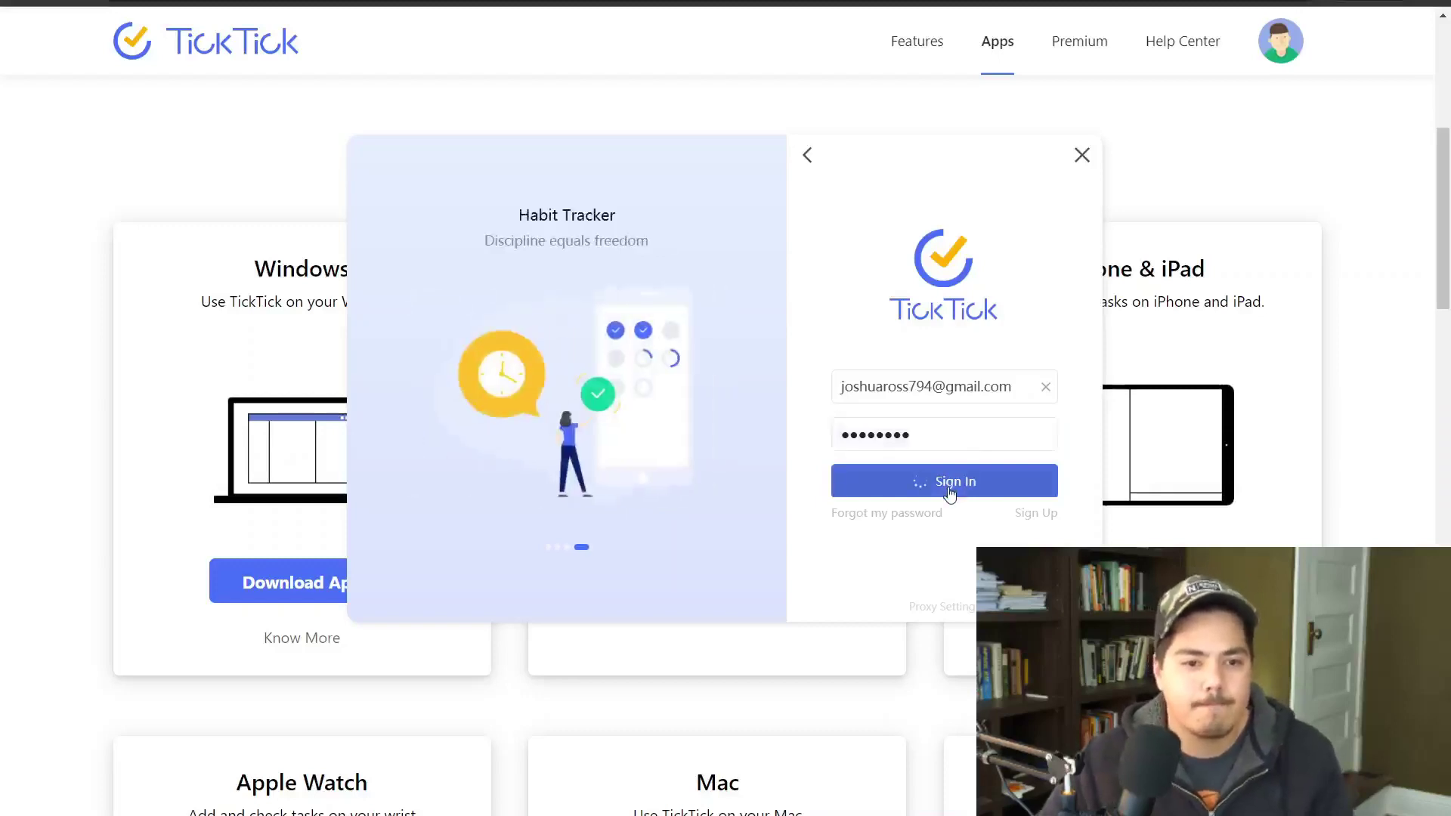
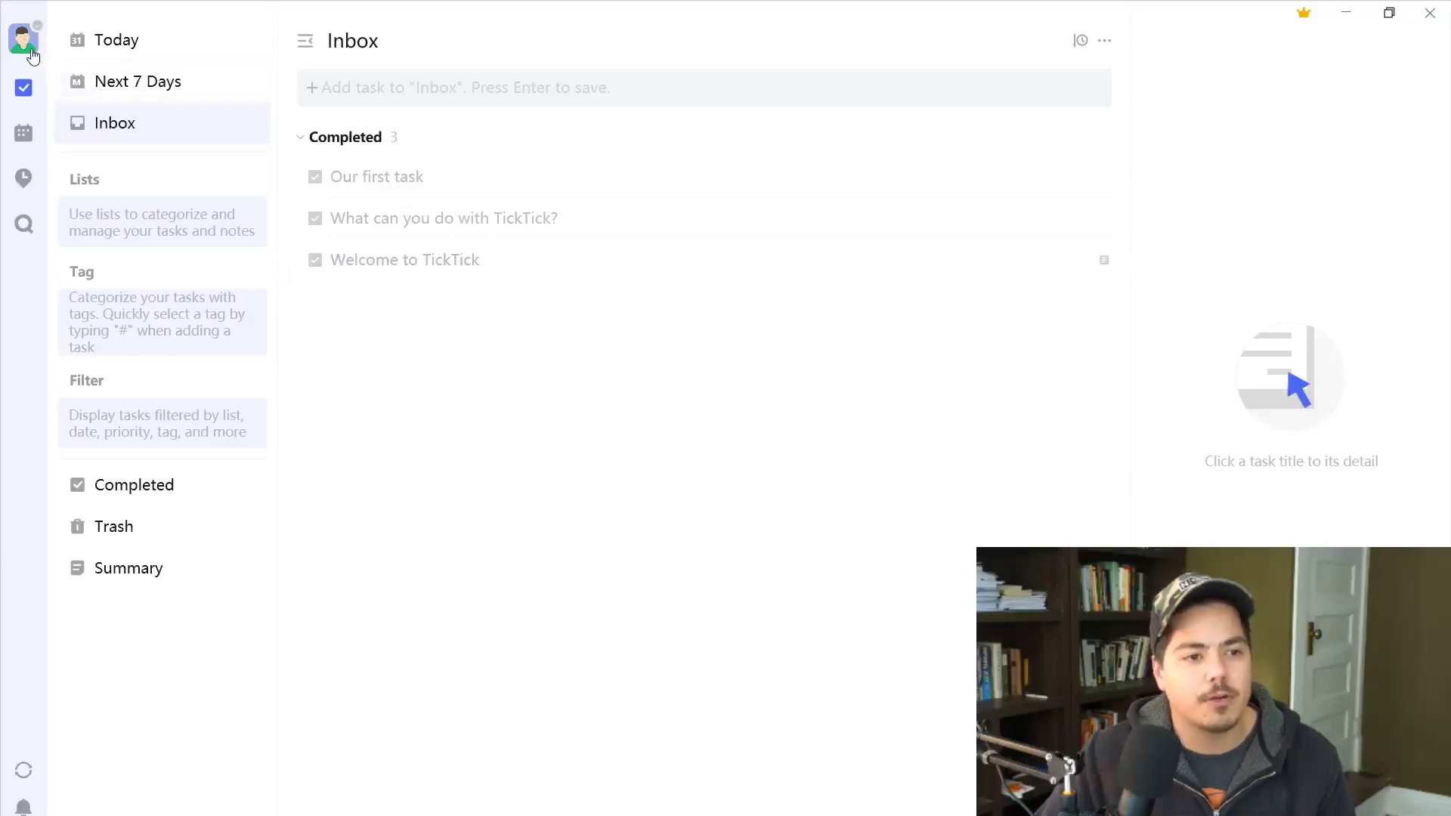
Bring up TickTick's Premium upgrade page from the avatar's account menu.
{"action": "left_click", "coordinate": [32, 55]}
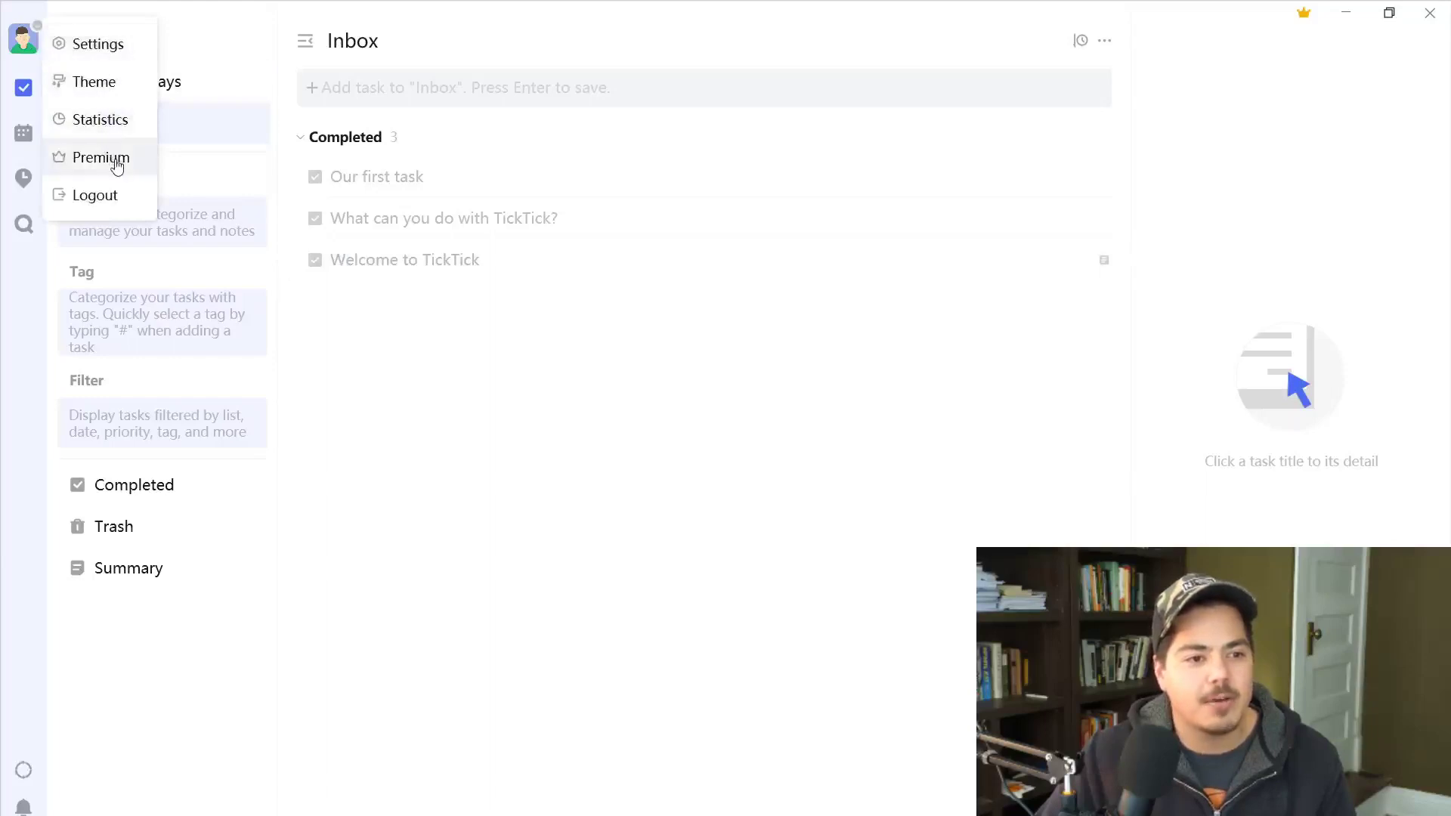
{"action": "key", "text": "Escape"}
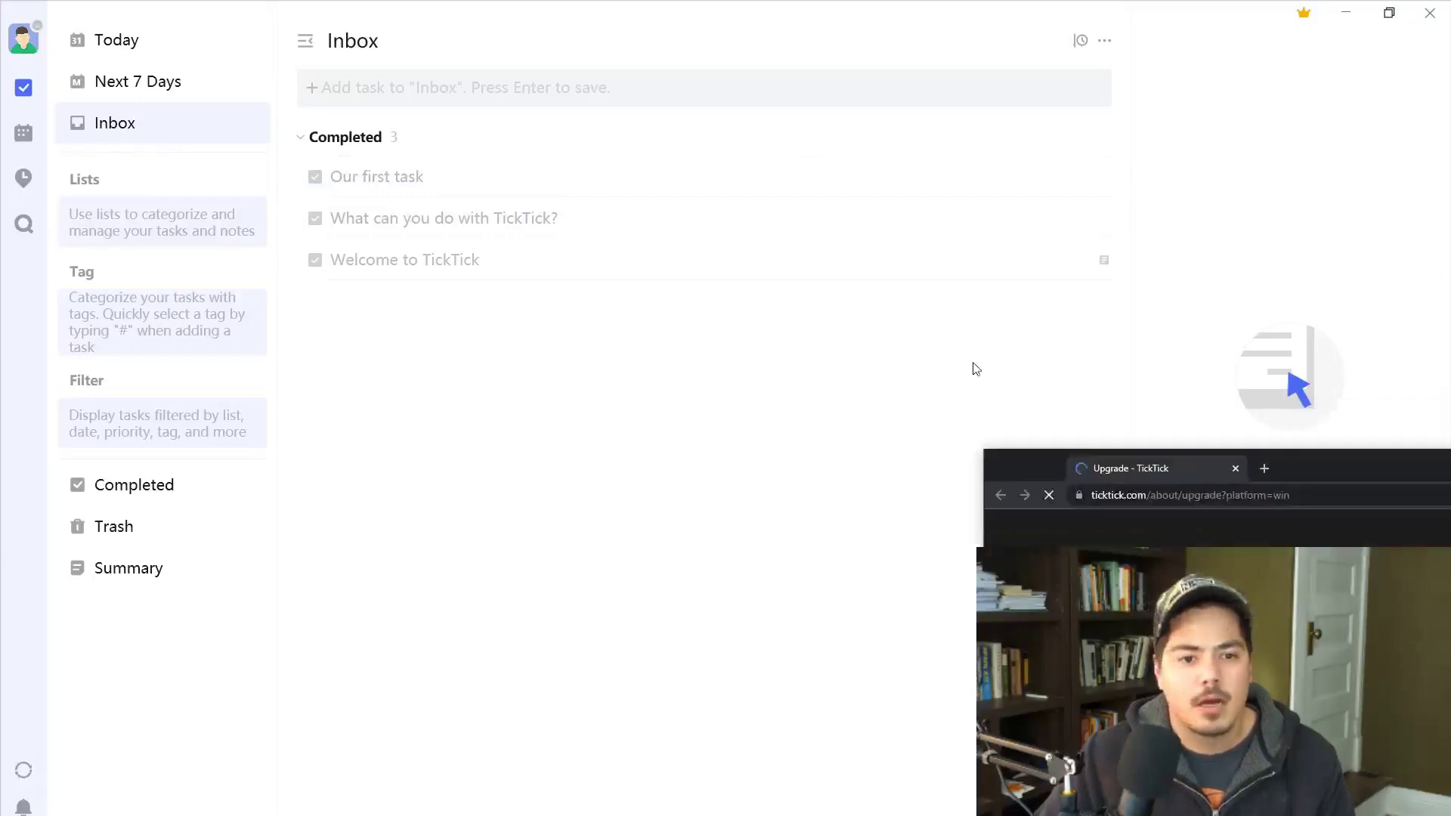
Maximize Chrome and start a one-month Premium upgrade at $2.79, paying with PayPal.
{"action": "left_click_drag", "start_coordinate": [891, 241], "coordinate": [646, 161]}
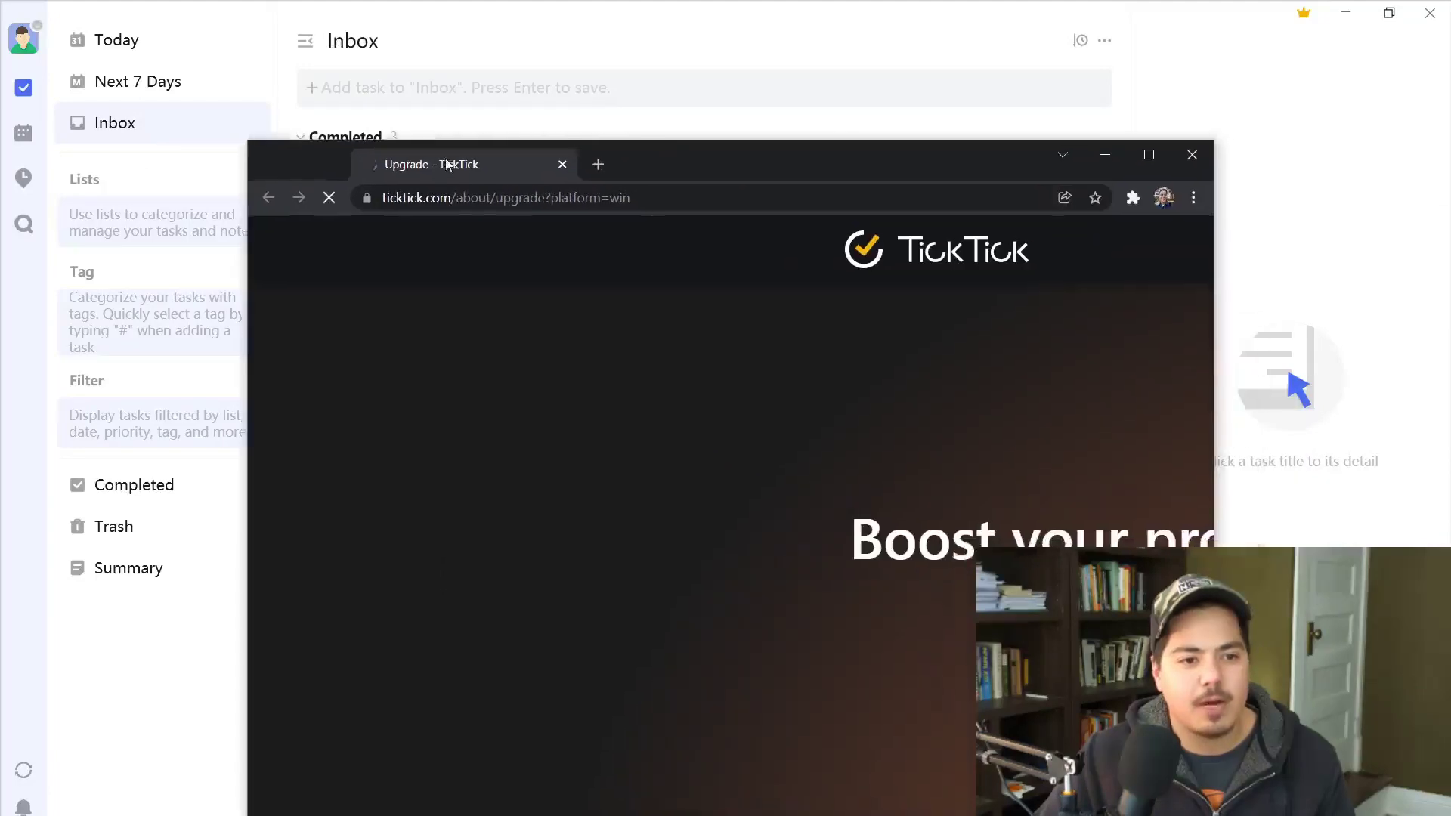
{"action": "double_click", "coordinate": [647, 162]}
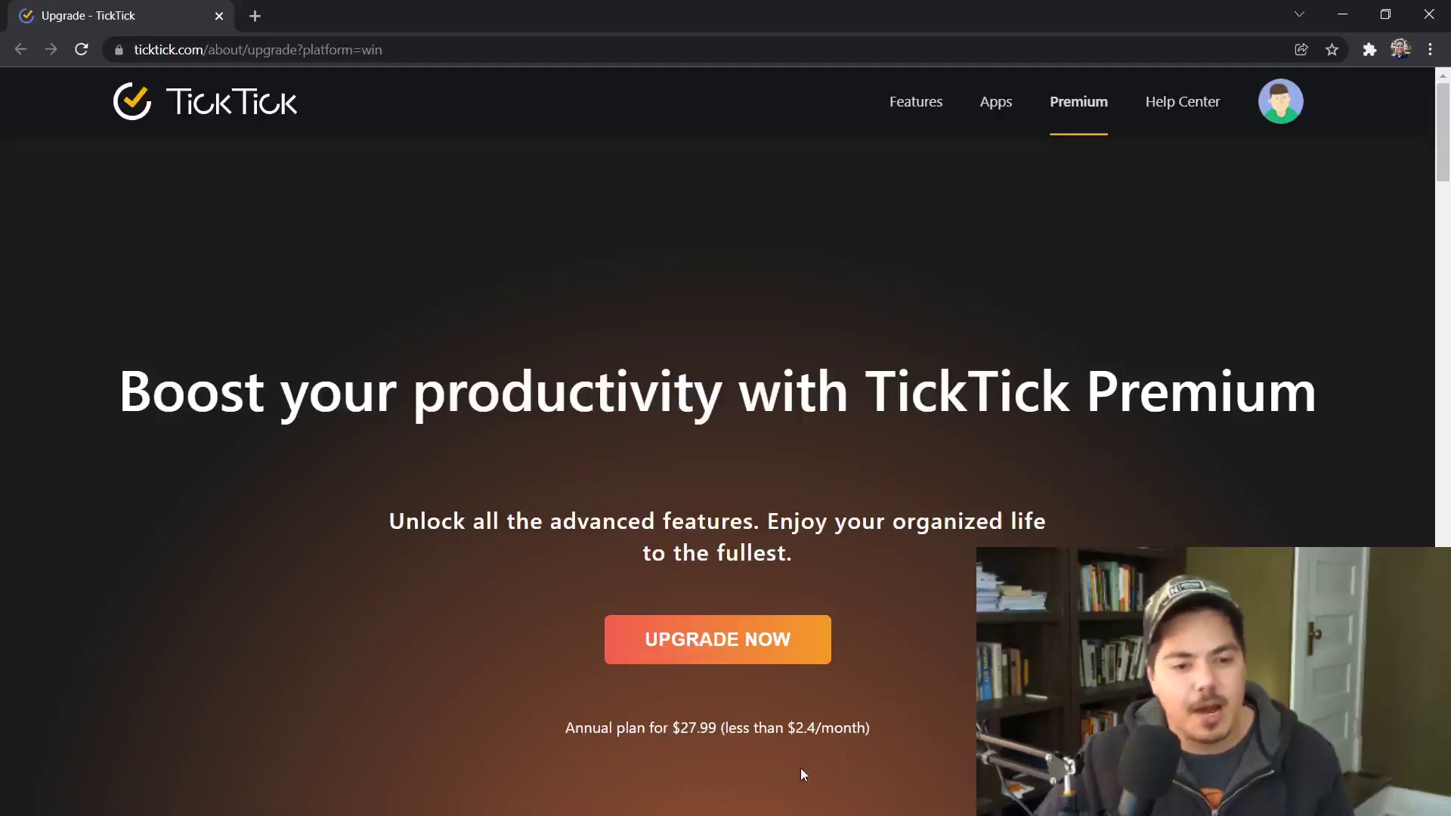
{"action": "left_click", "coordinate": [772, 659]}
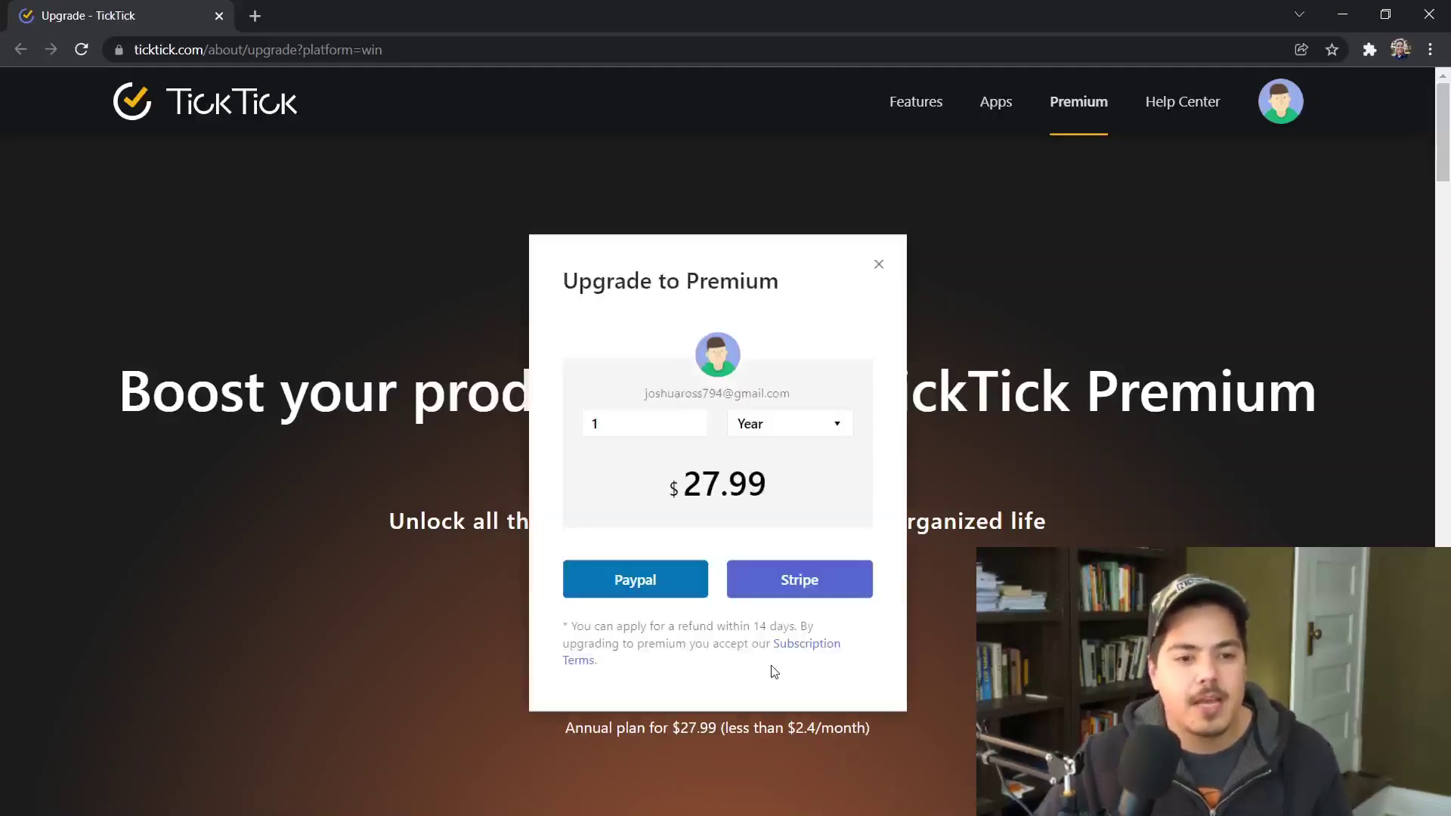
{"action": "left_click", "coordinate": [817, 436]}
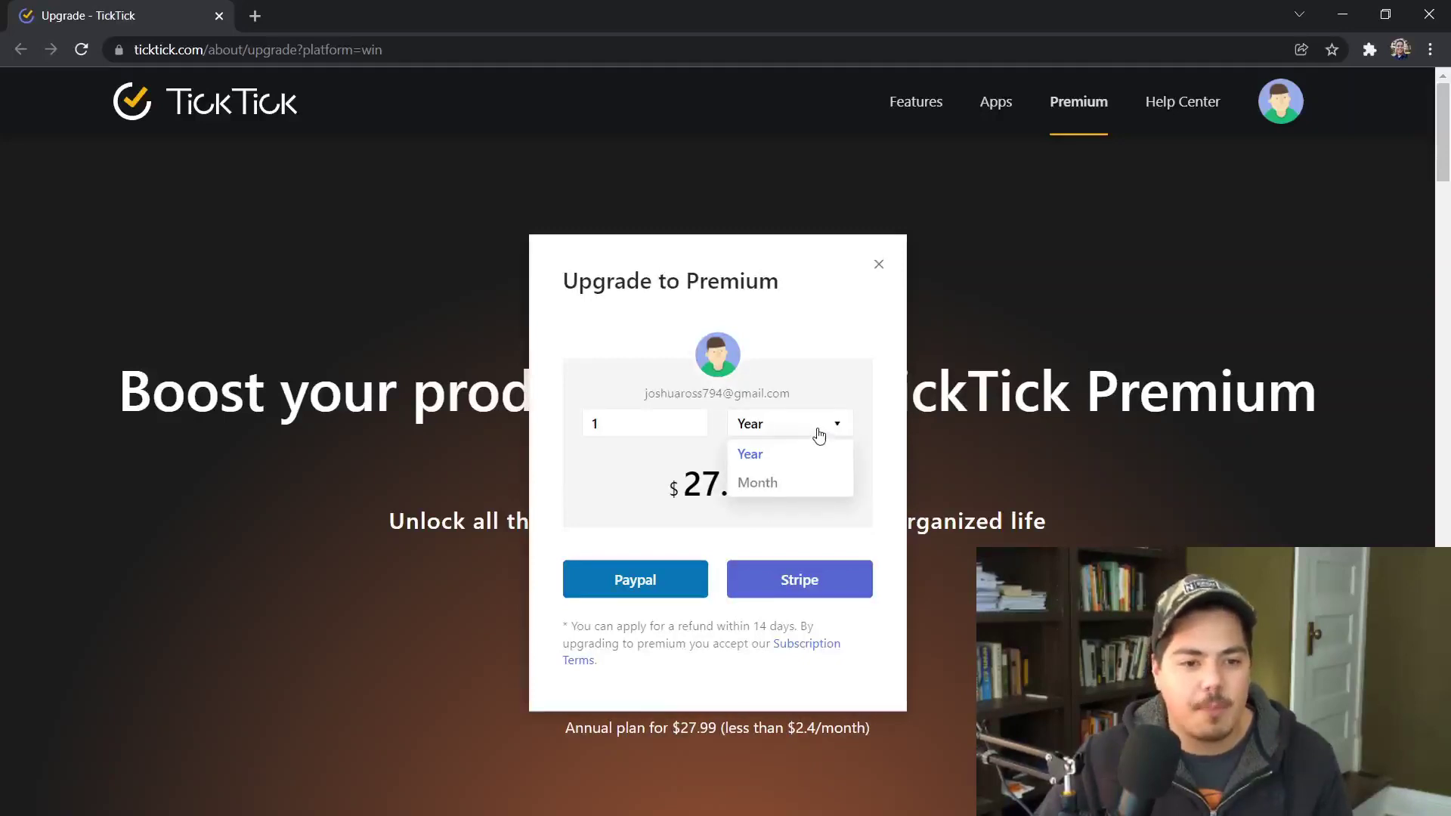
{"action": "left_click", "coordinate": [812, 481]}
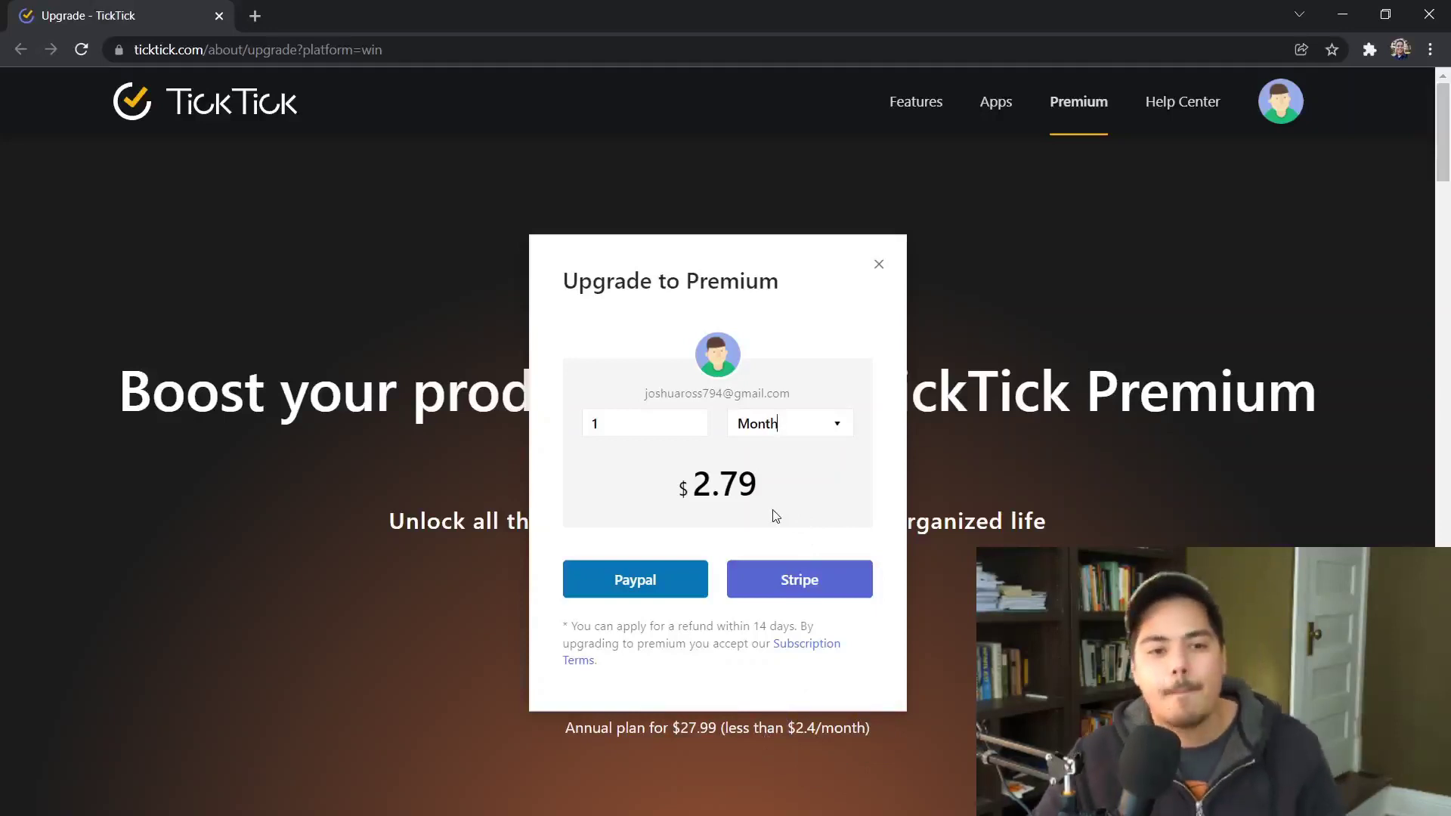
{"action": "left_click", "coordinate": [680, 582]}
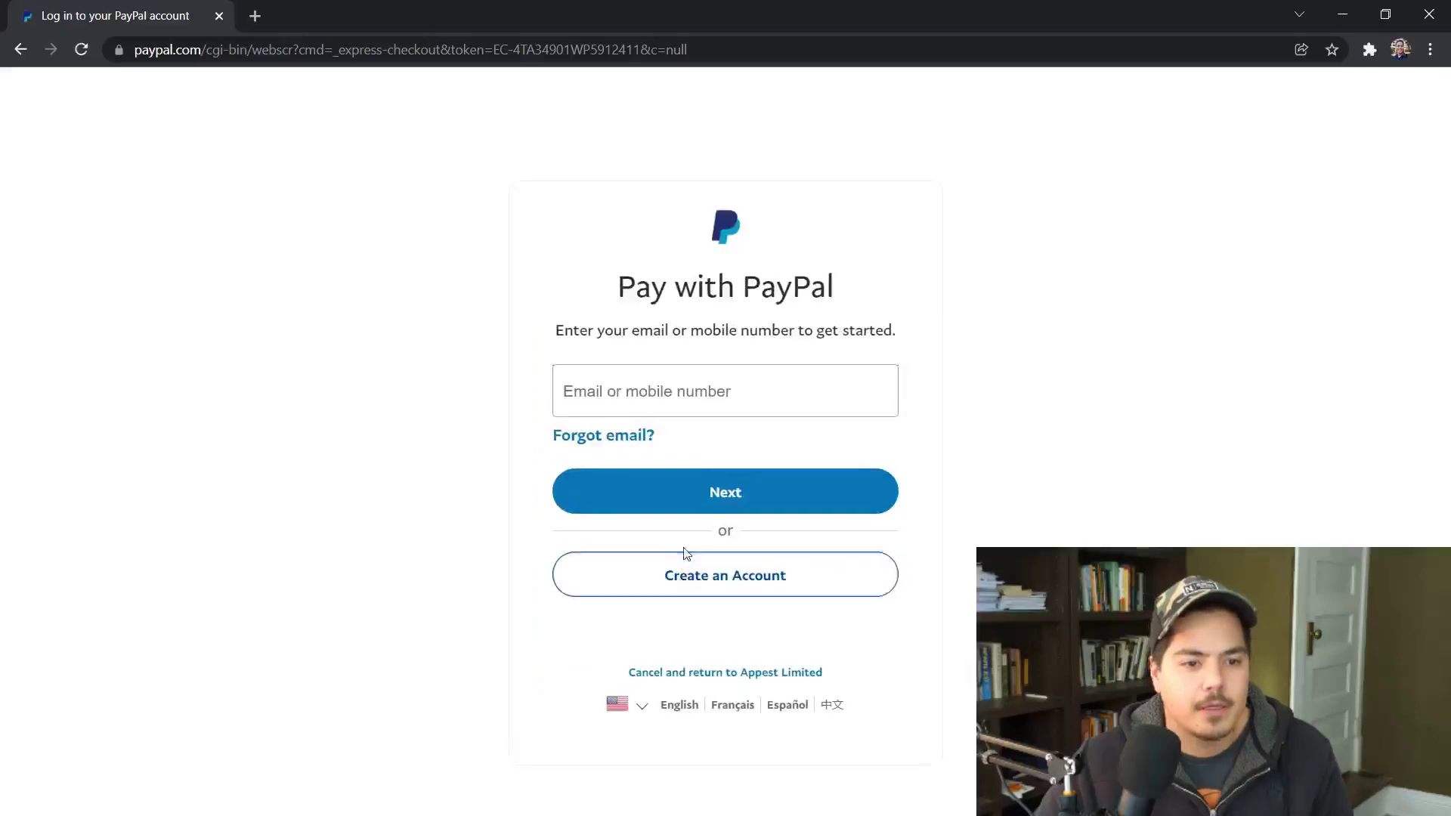
Sign in to PayPal with the account e-mail to pay for monthly Premium.
{"action": "left_click", "coordinate": [694, 393]}
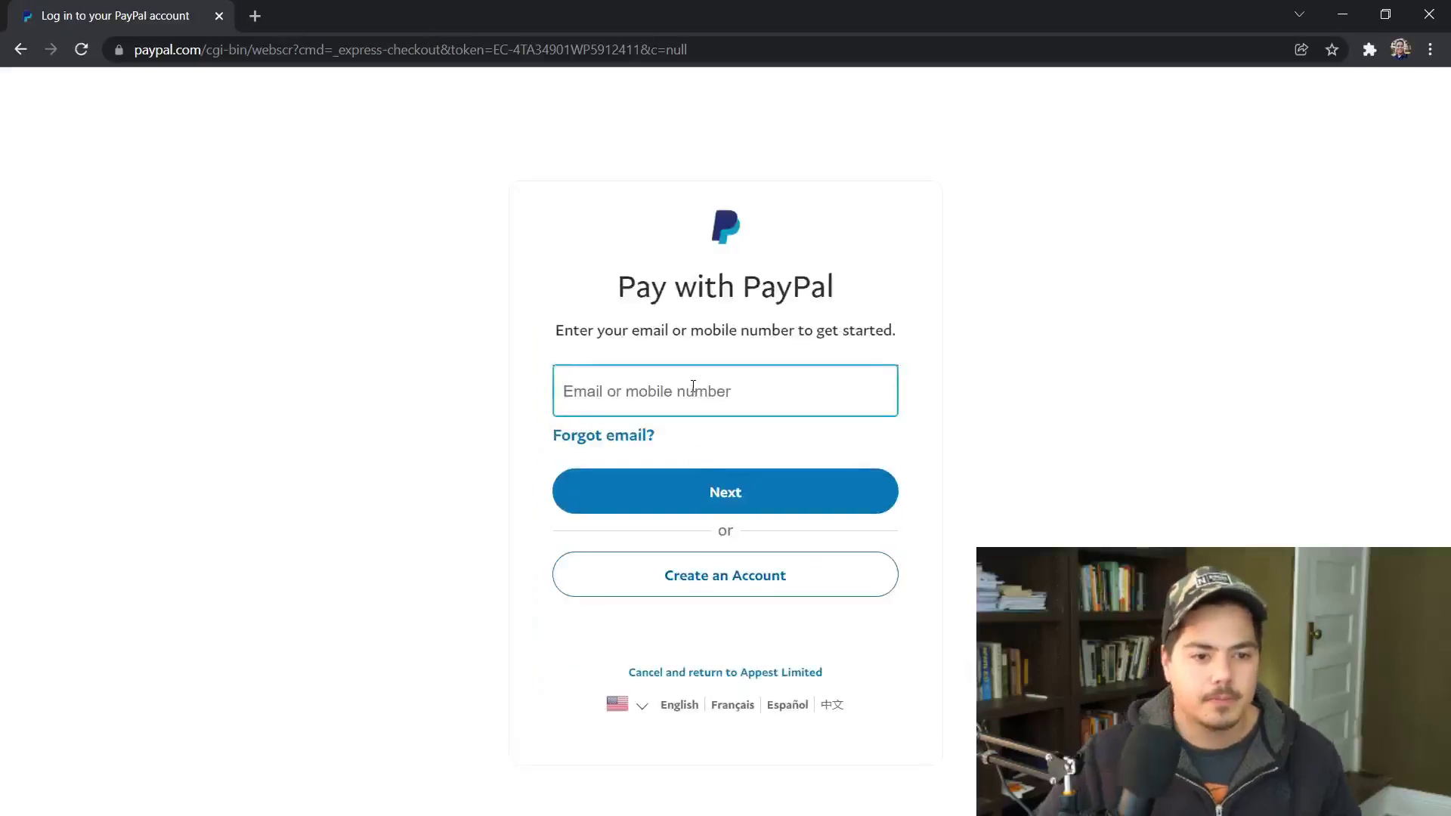
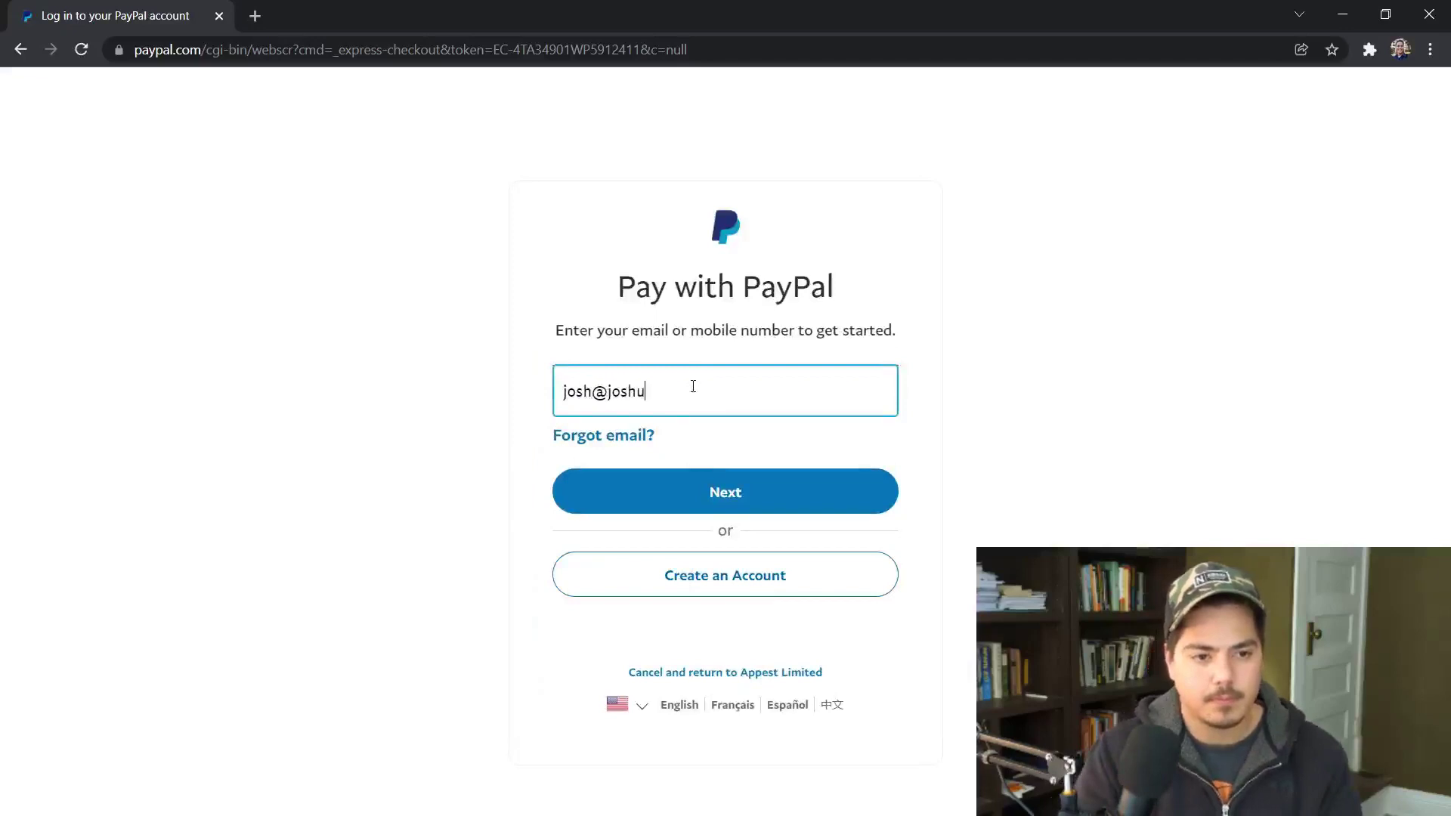
{"action": "left_click", "coordinate": [708, 499]}
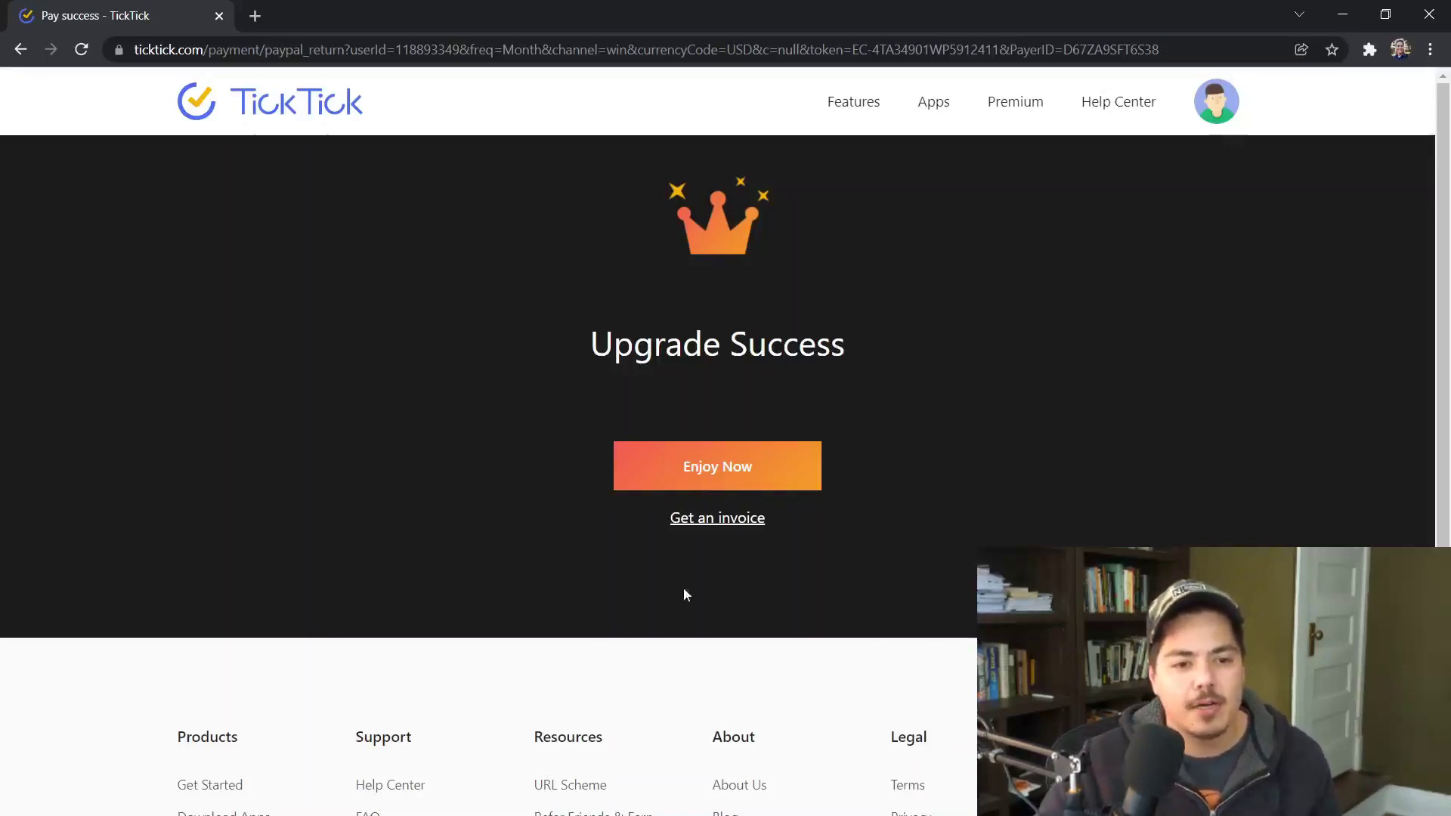
Check the invoice showing Premium status, then return to the TickTick app via Enjoy Now.
{"action": "left_click", "coordinate": [736, 528]}
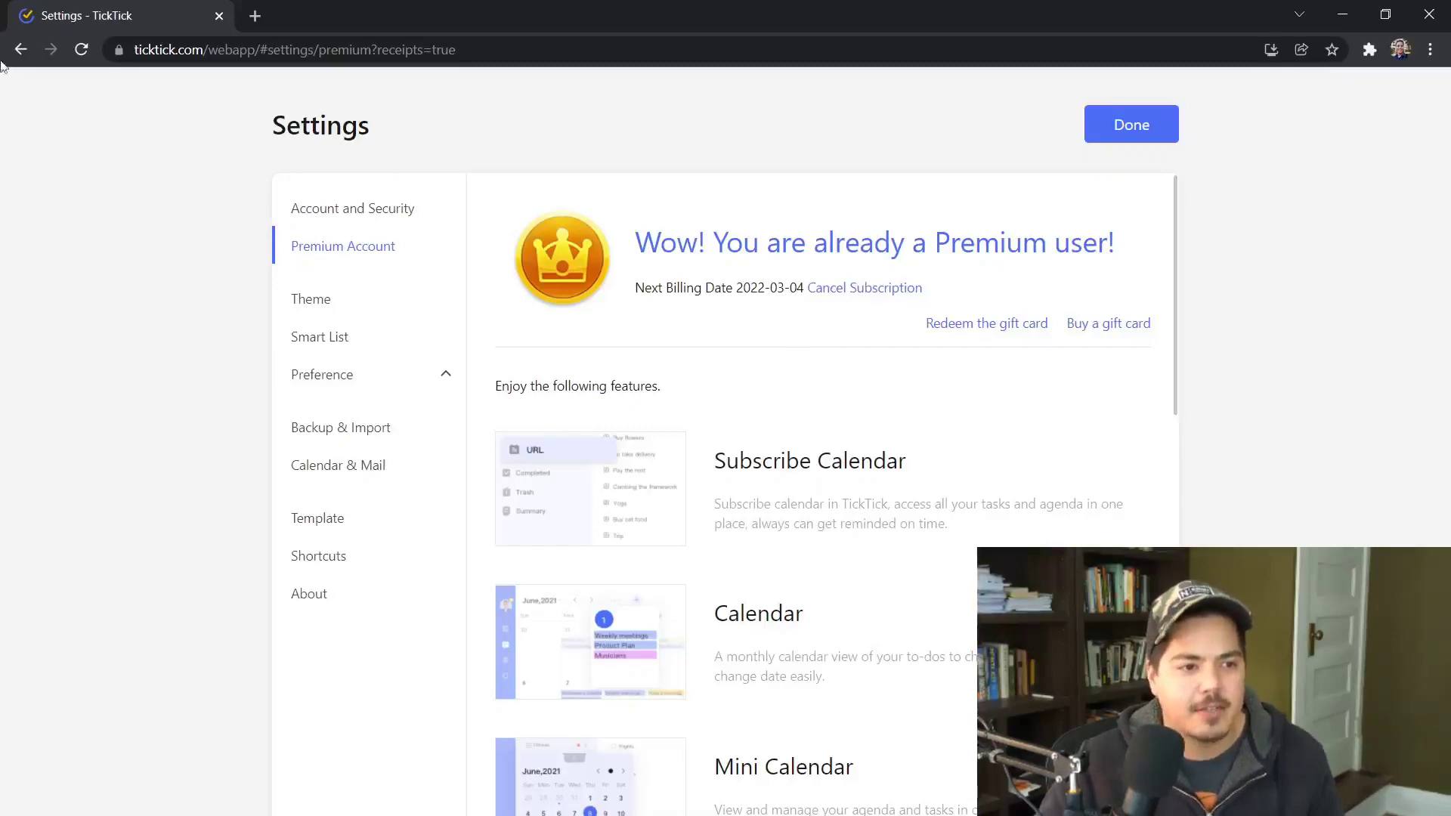
{"action": "left_click", "coordinate": [21, 50]}
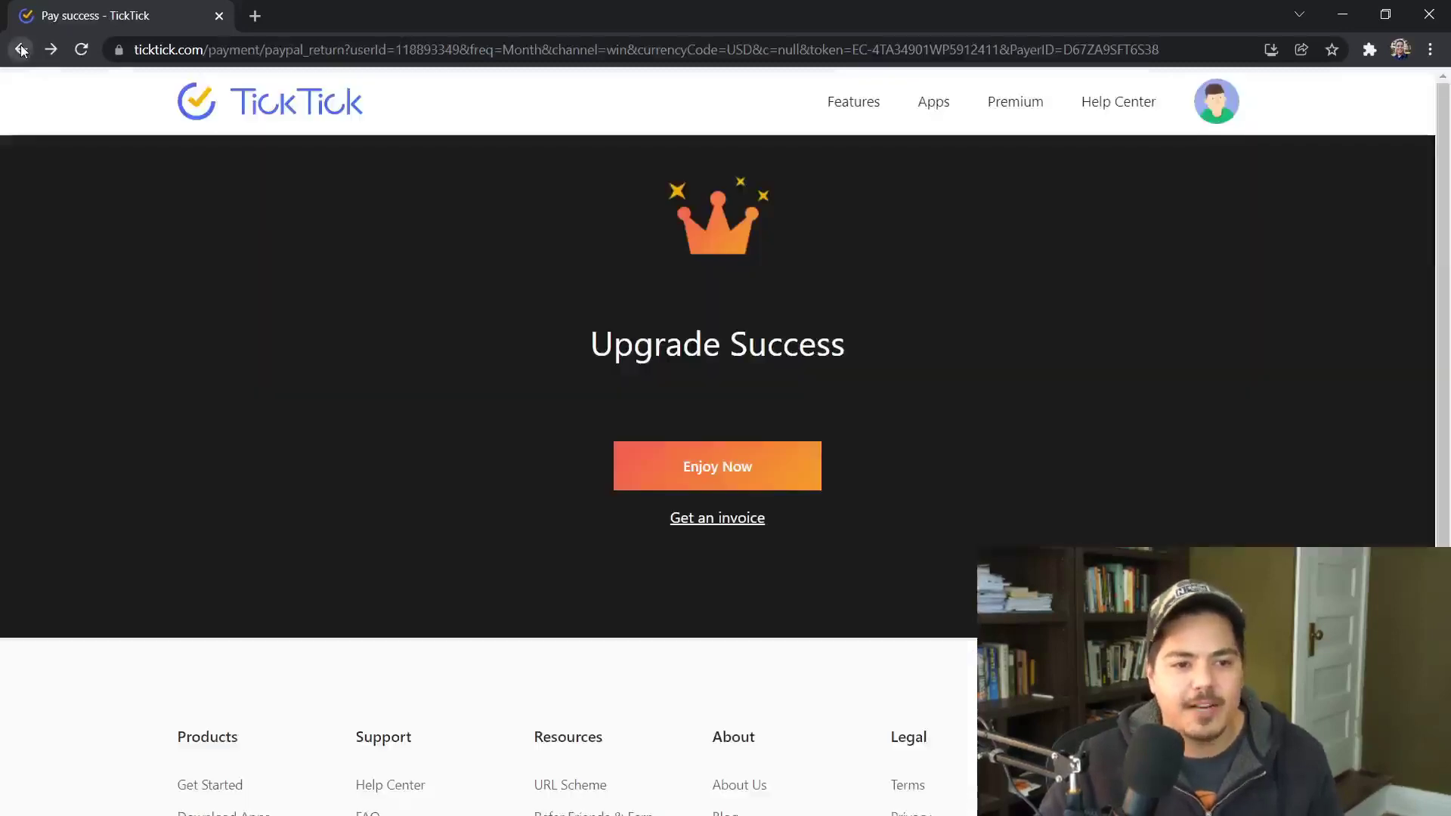
{"action": "left_click", "coordinate": [712, 471]}
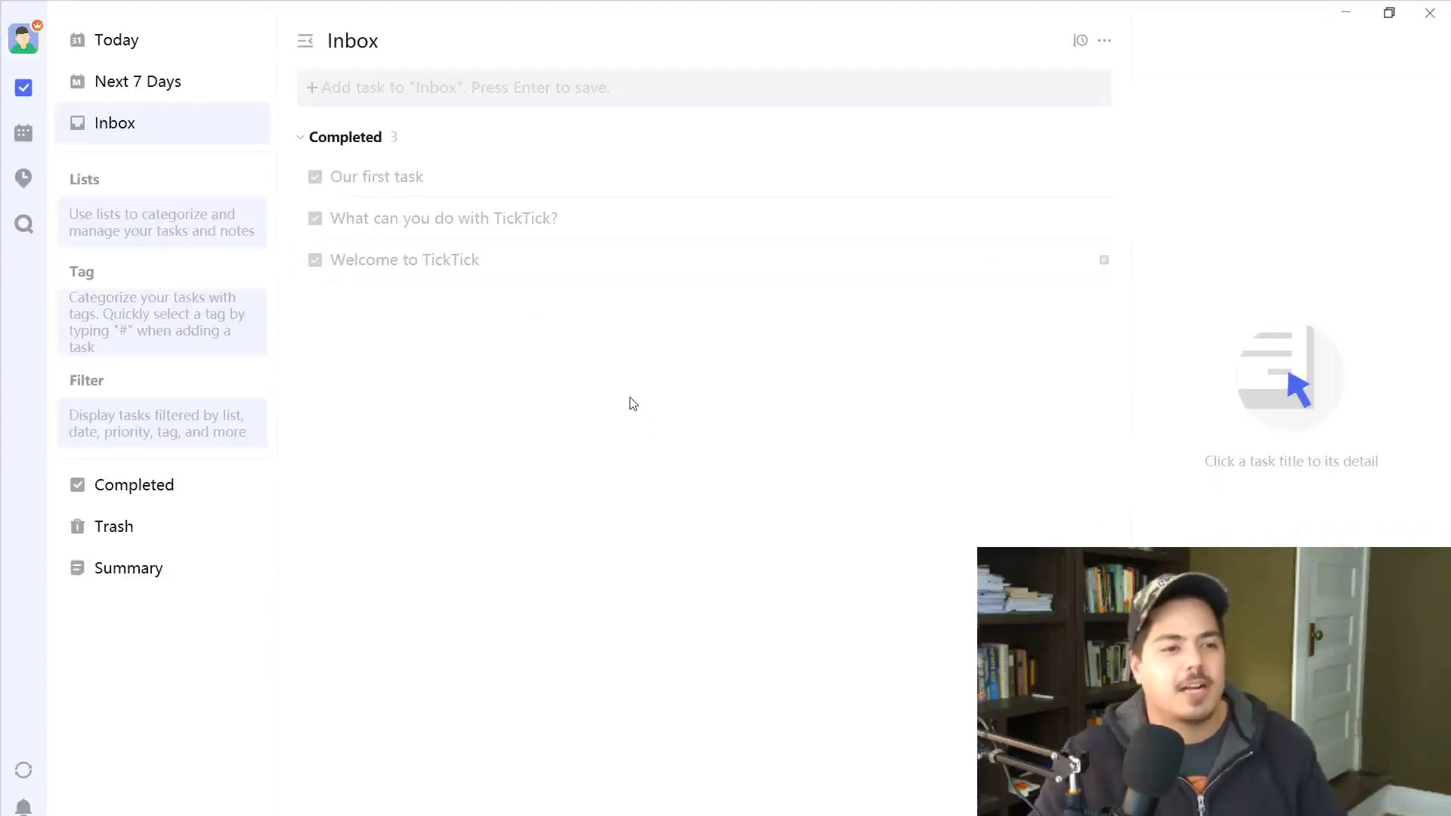
Apply and keep the New York city theme from the account's Theme settings.
{"action": "left_click", "coordinate": [24, 47]}
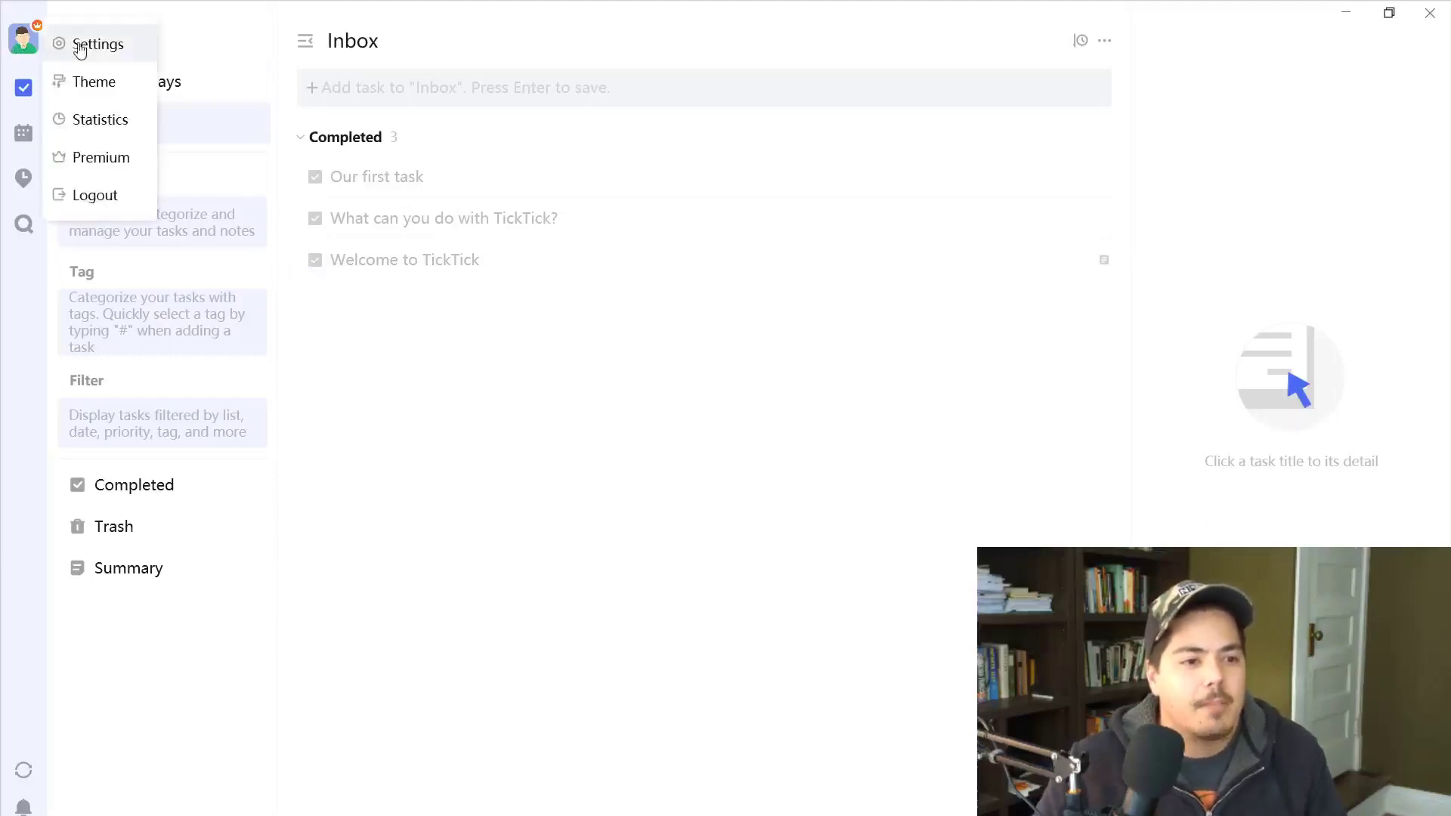
{"action": "left_click", "coordinate": [112, 96]}
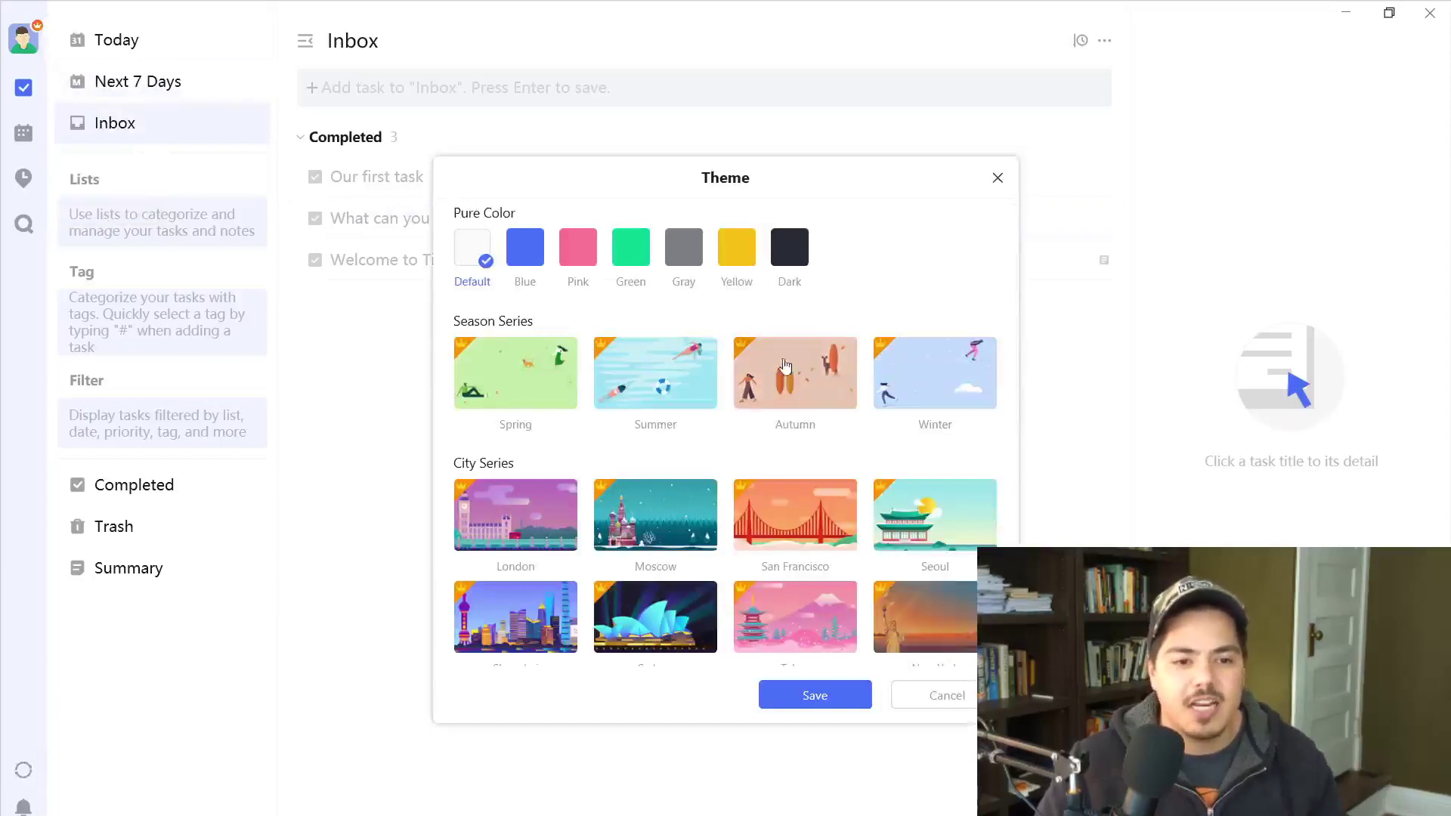
{"action": "scroll", "coordinate": [756, 408], "scroll_direction": "down", "scroll_amount": 3}
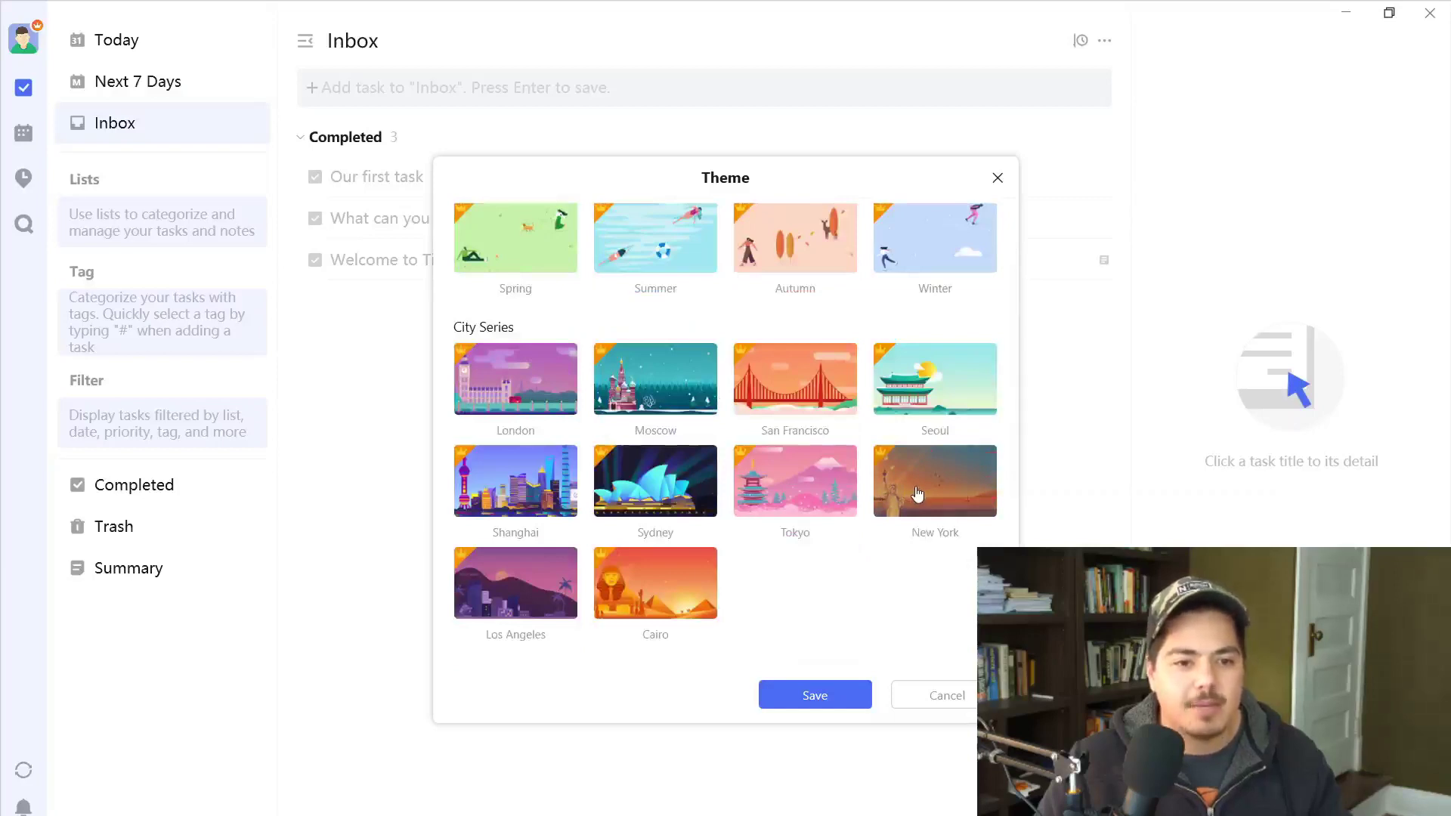
{"action": "left_click", "coordinate": [917, 494]}
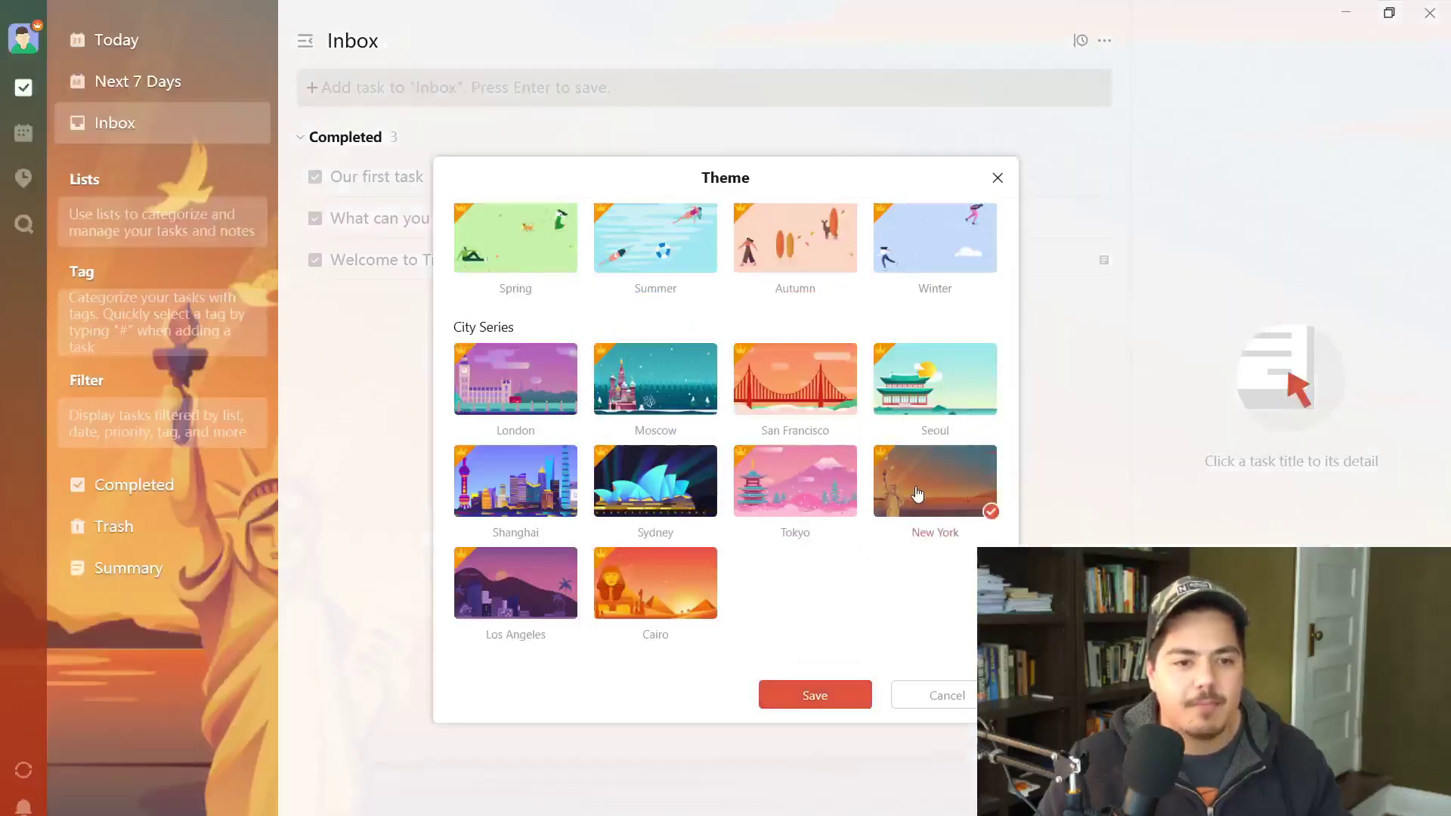
{"action": "left_click", "coordinate": [856, 697]}
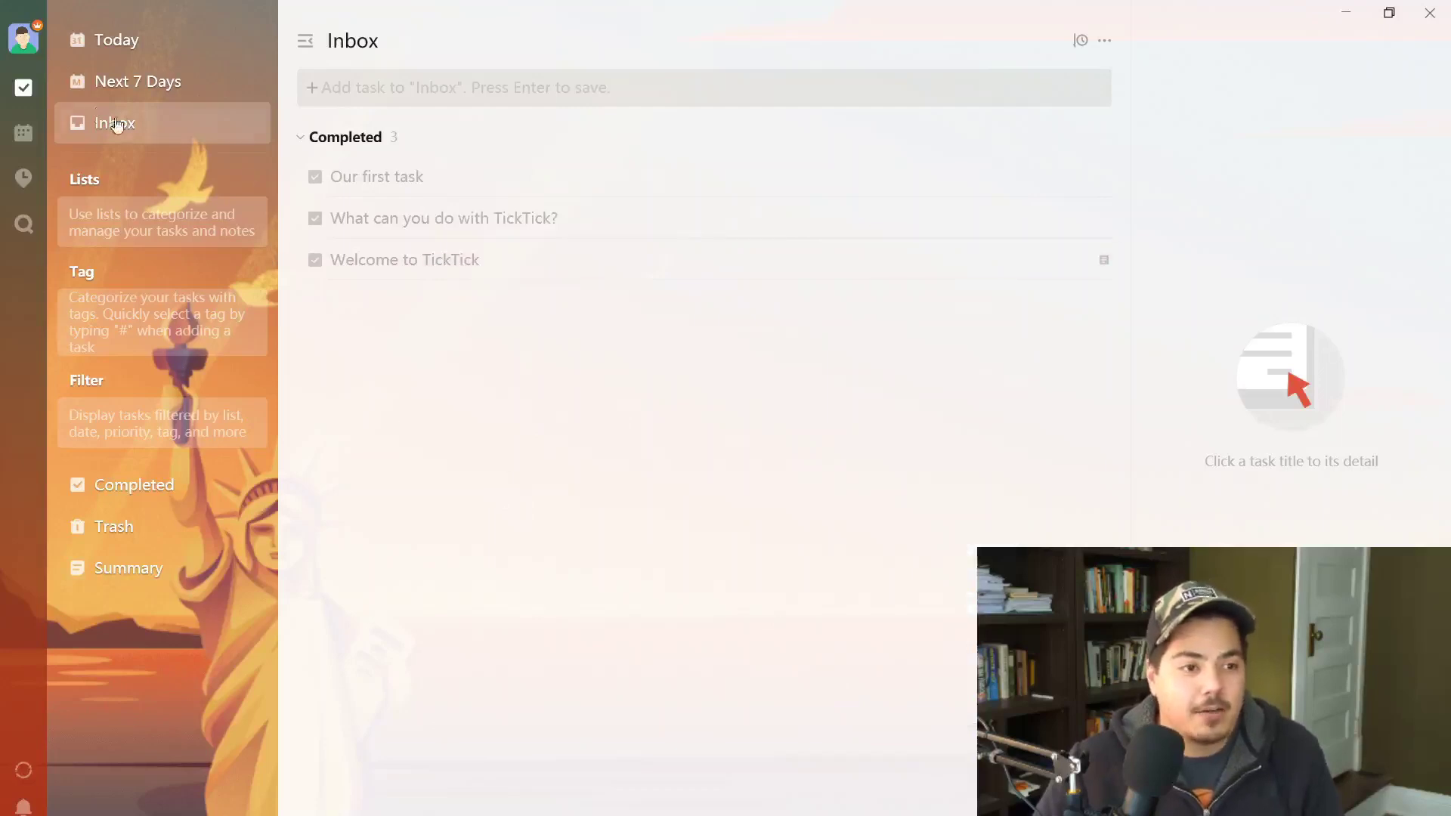
Preview the Gray theme, then choose and save the Dark theme.
{"action": "left_click", "coordinate": [27, 38]}
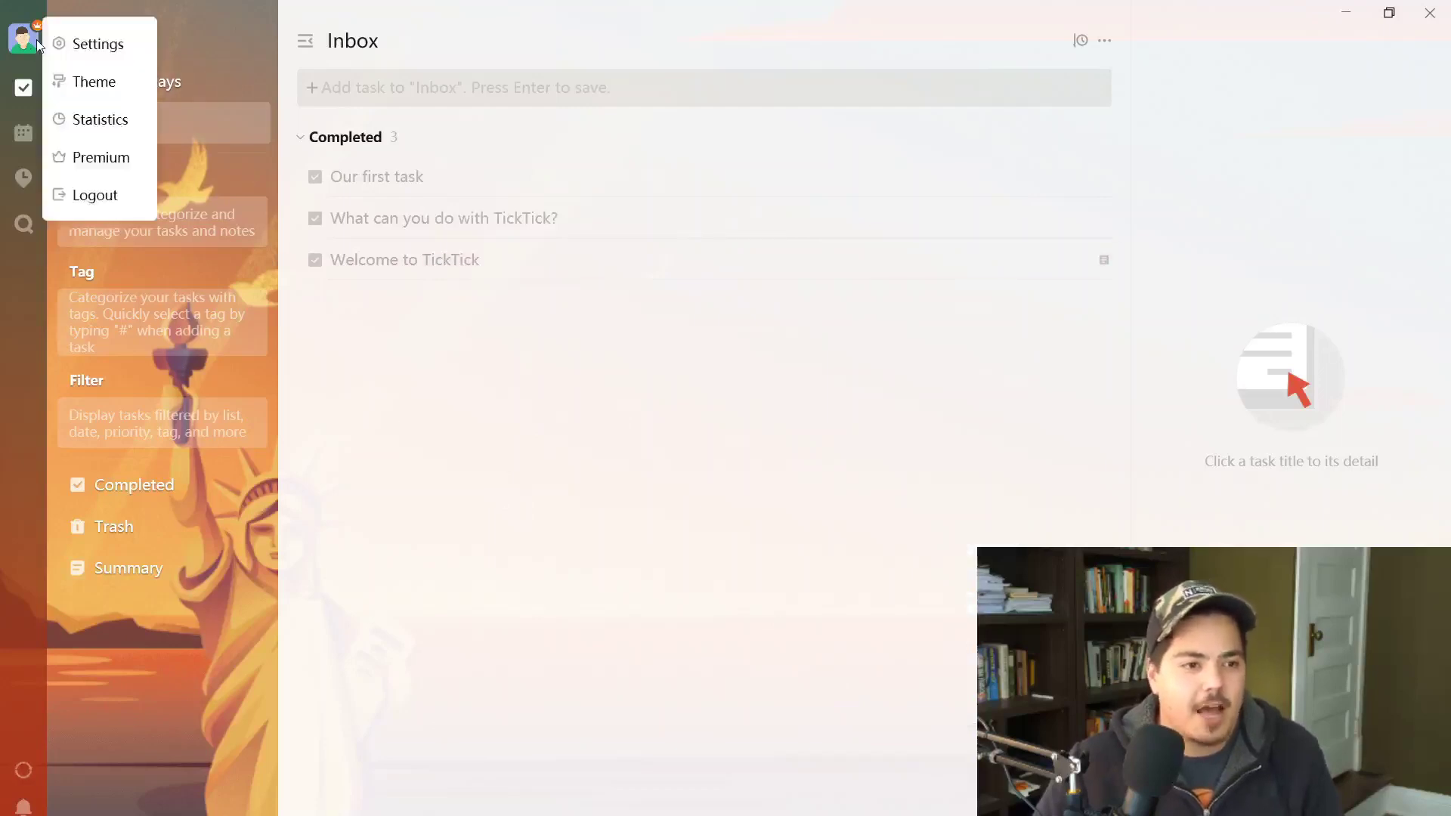
{"action": "left_click", "coordinate": [81, 89]}
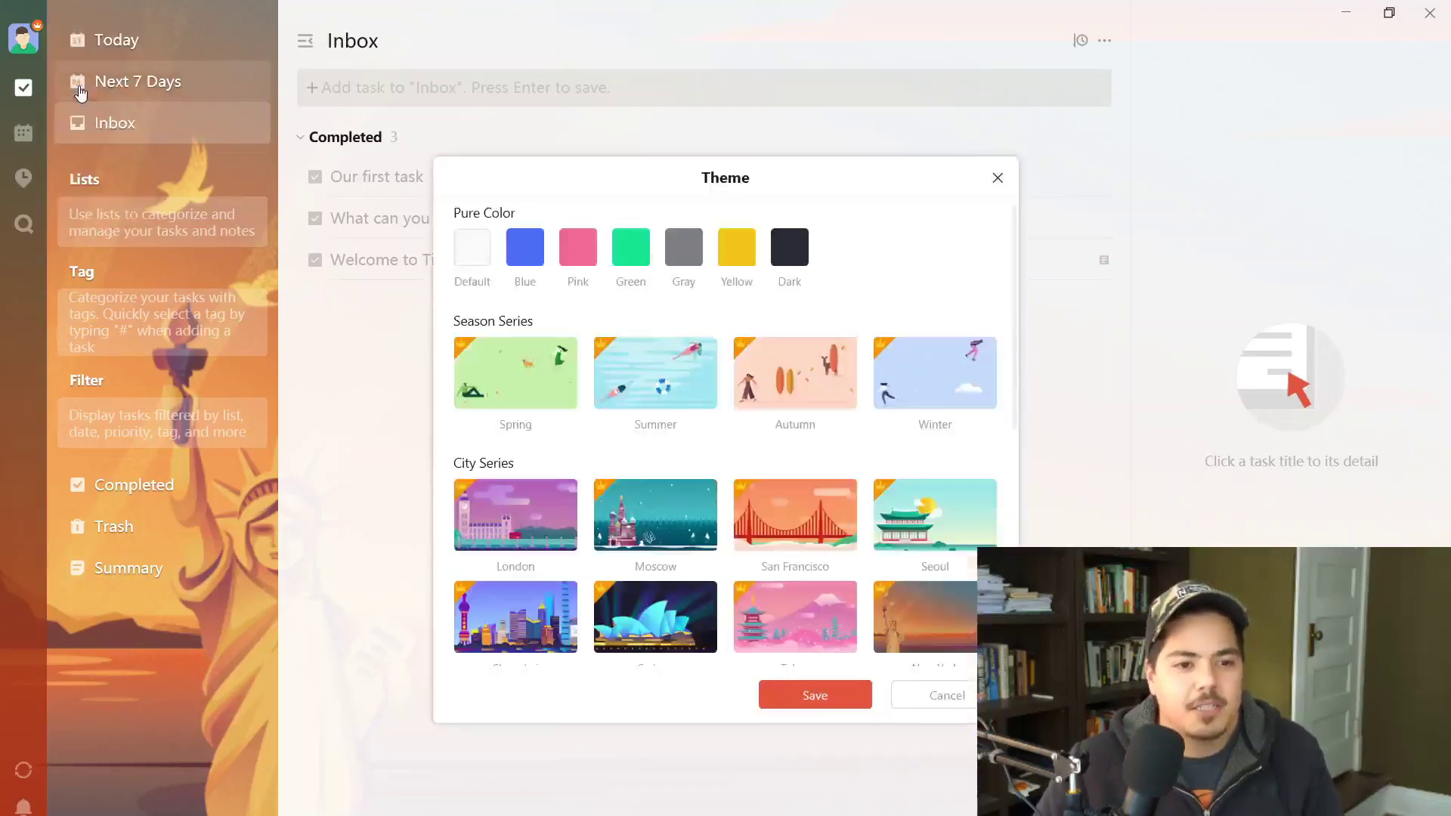
{"action": "left_click", "coordinate": [688, 259]}
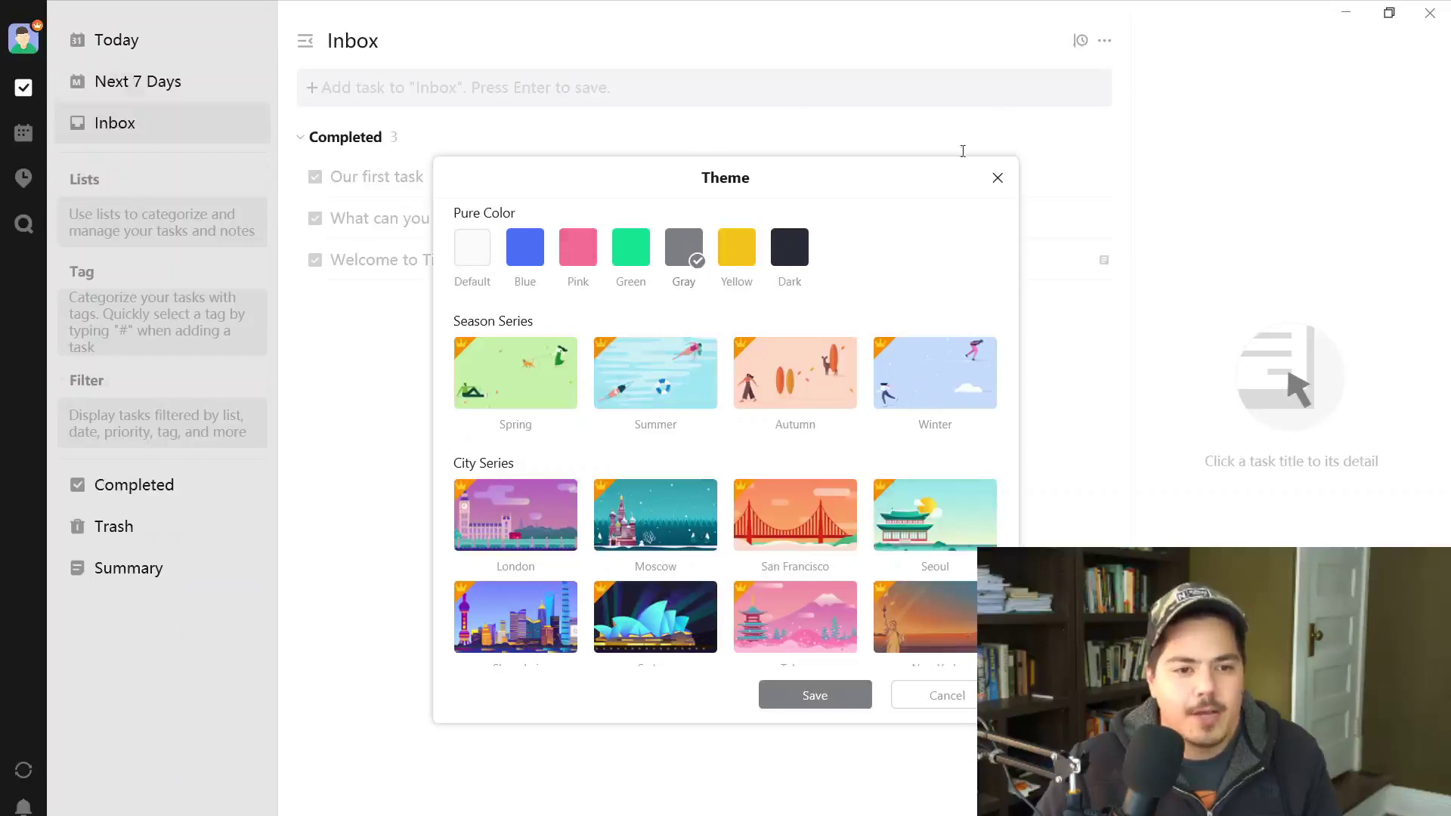
{"action": "left_click", "coordinate": [786, 246]}
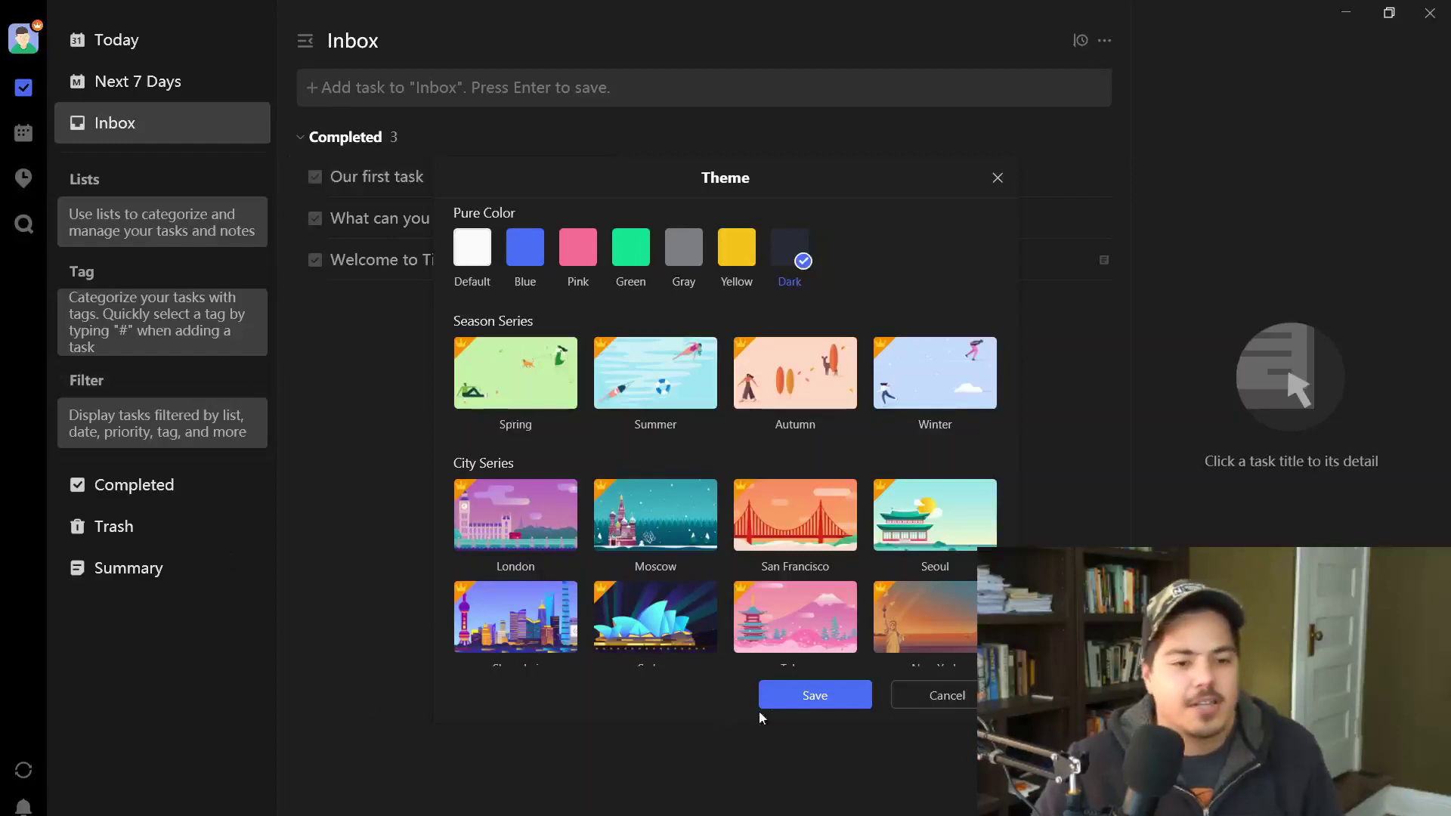
{"action": "left_click", "coordinate": [804, 710]}
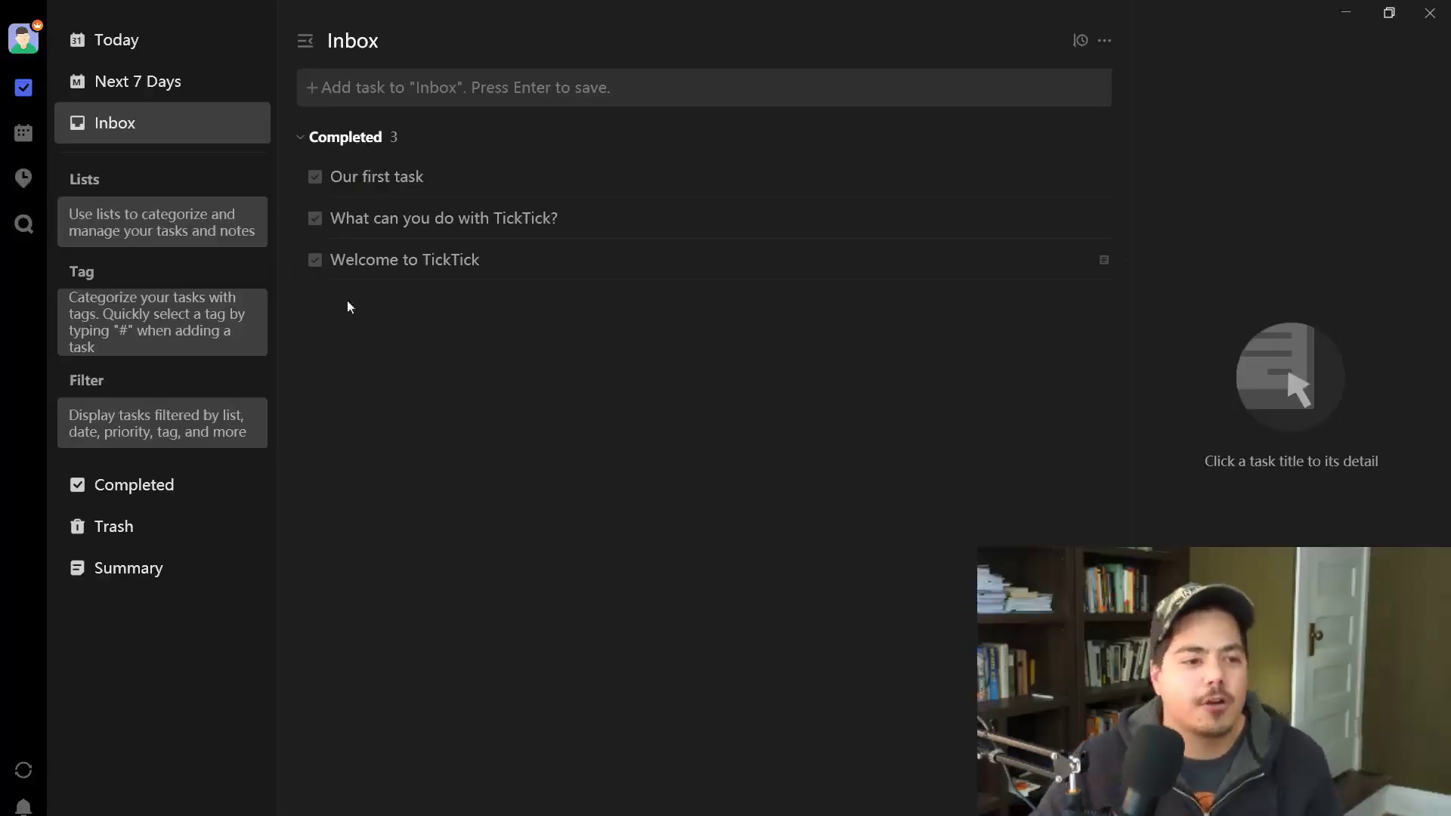
{"action": "left_click", "coordinate": [30, 51]}
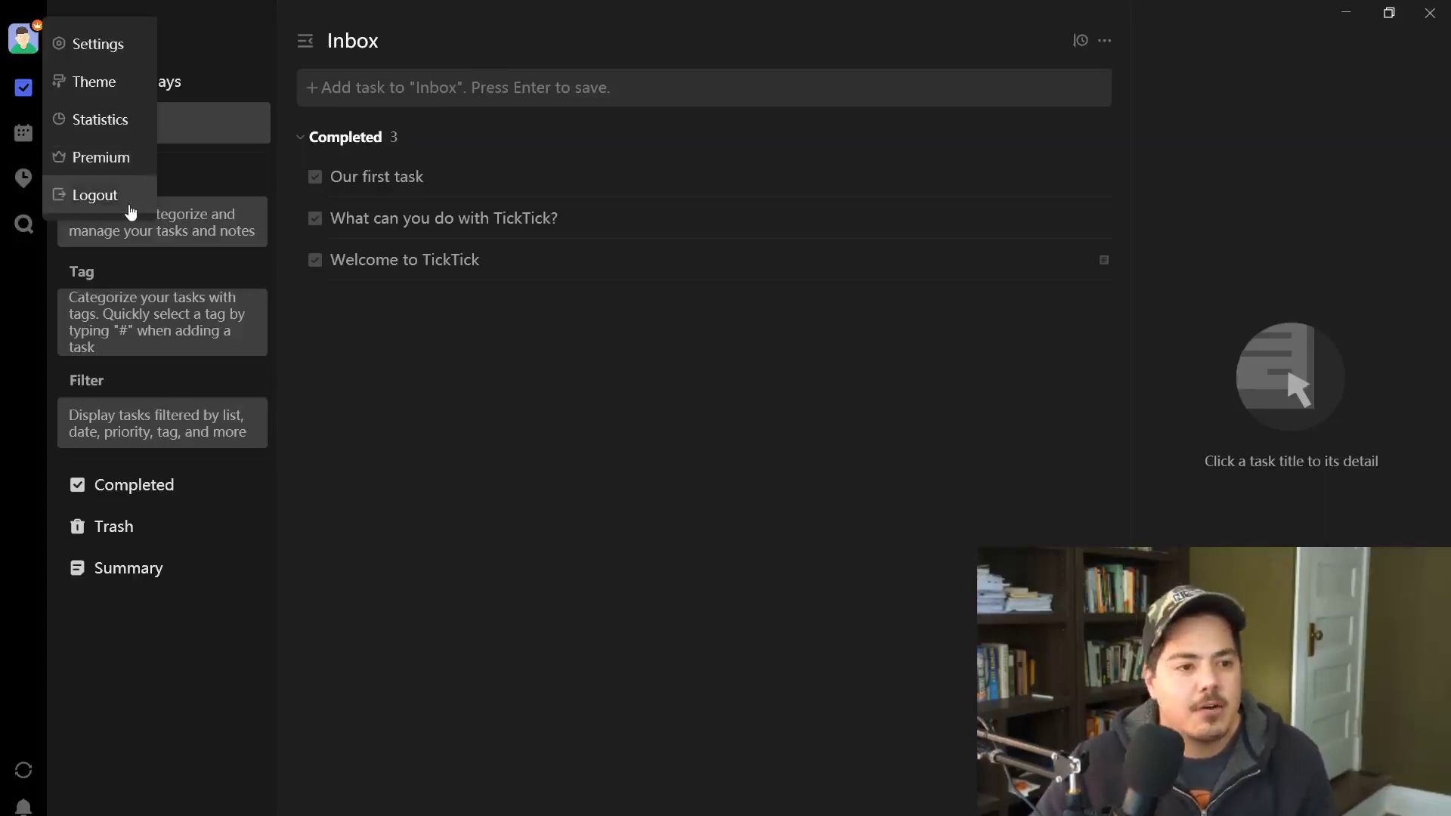
{"action": "left_click", "coordinate": [100, 45]}
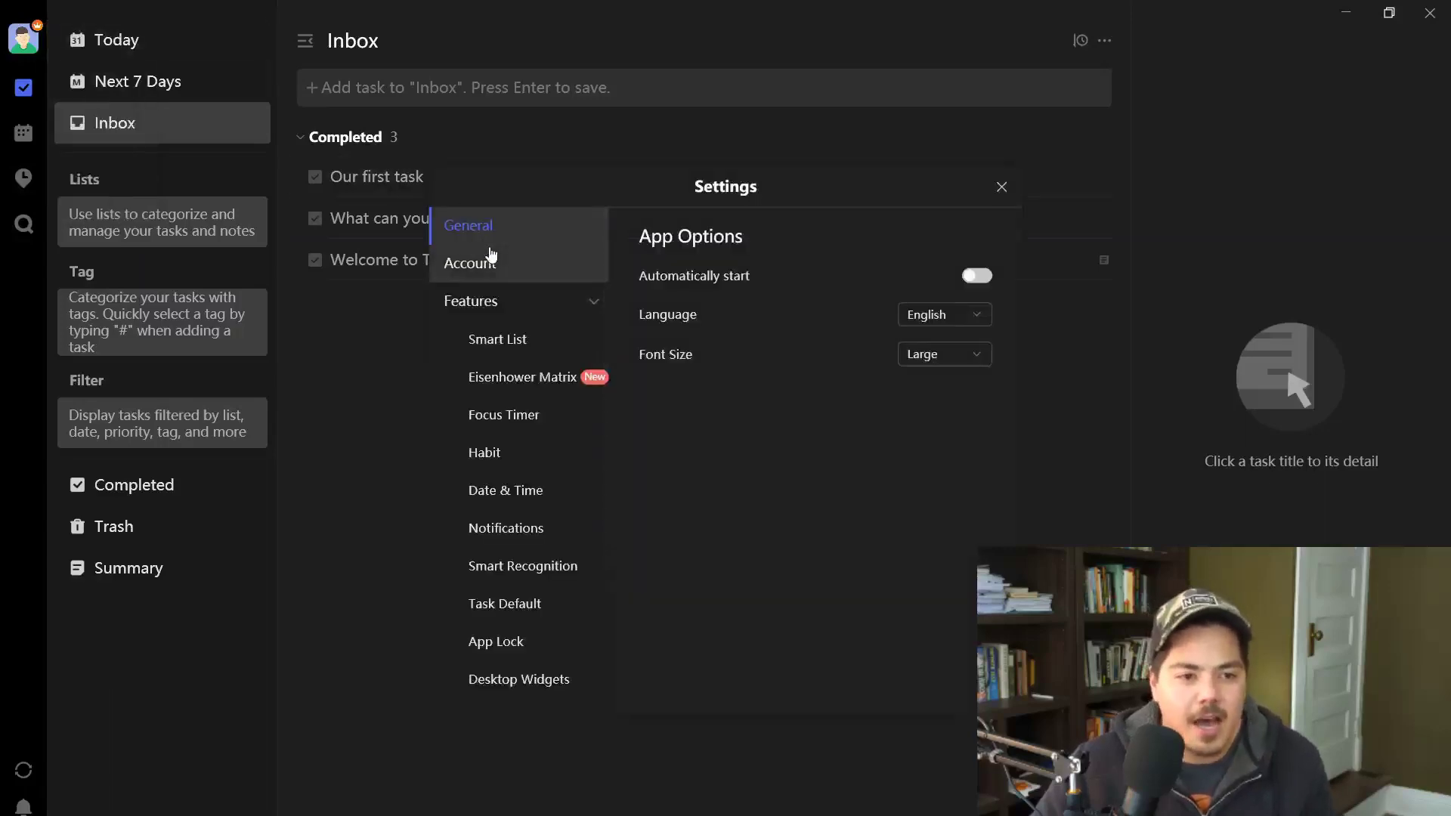
{"action": "scroll", "coordinate": [508, 378], "scroll_direction": "down", "scroll_amount": 3}
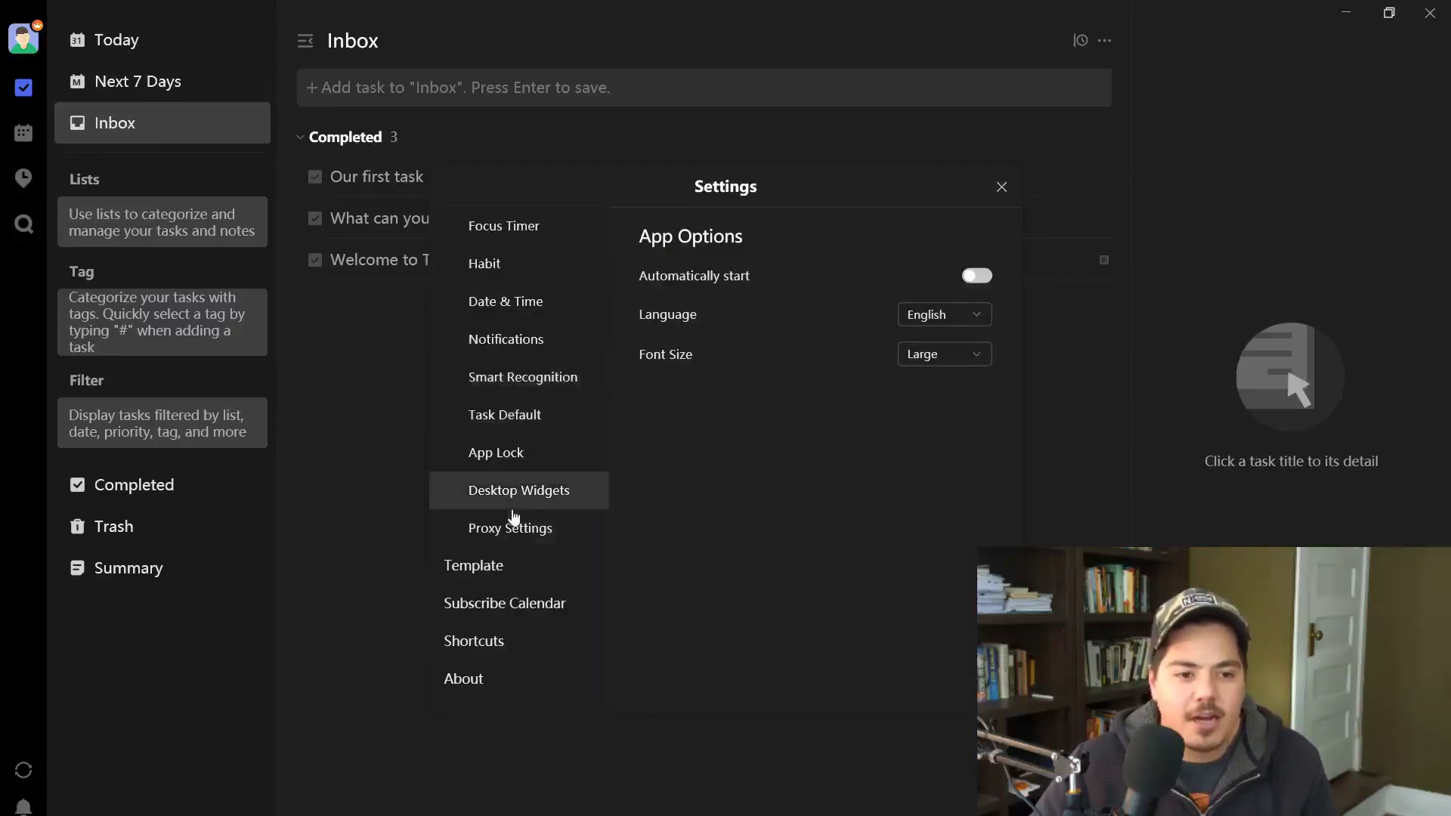
{"action": "scroll", "coordinate": [510, 557], "scroll_direction": "up", "scroll_amount": 3}
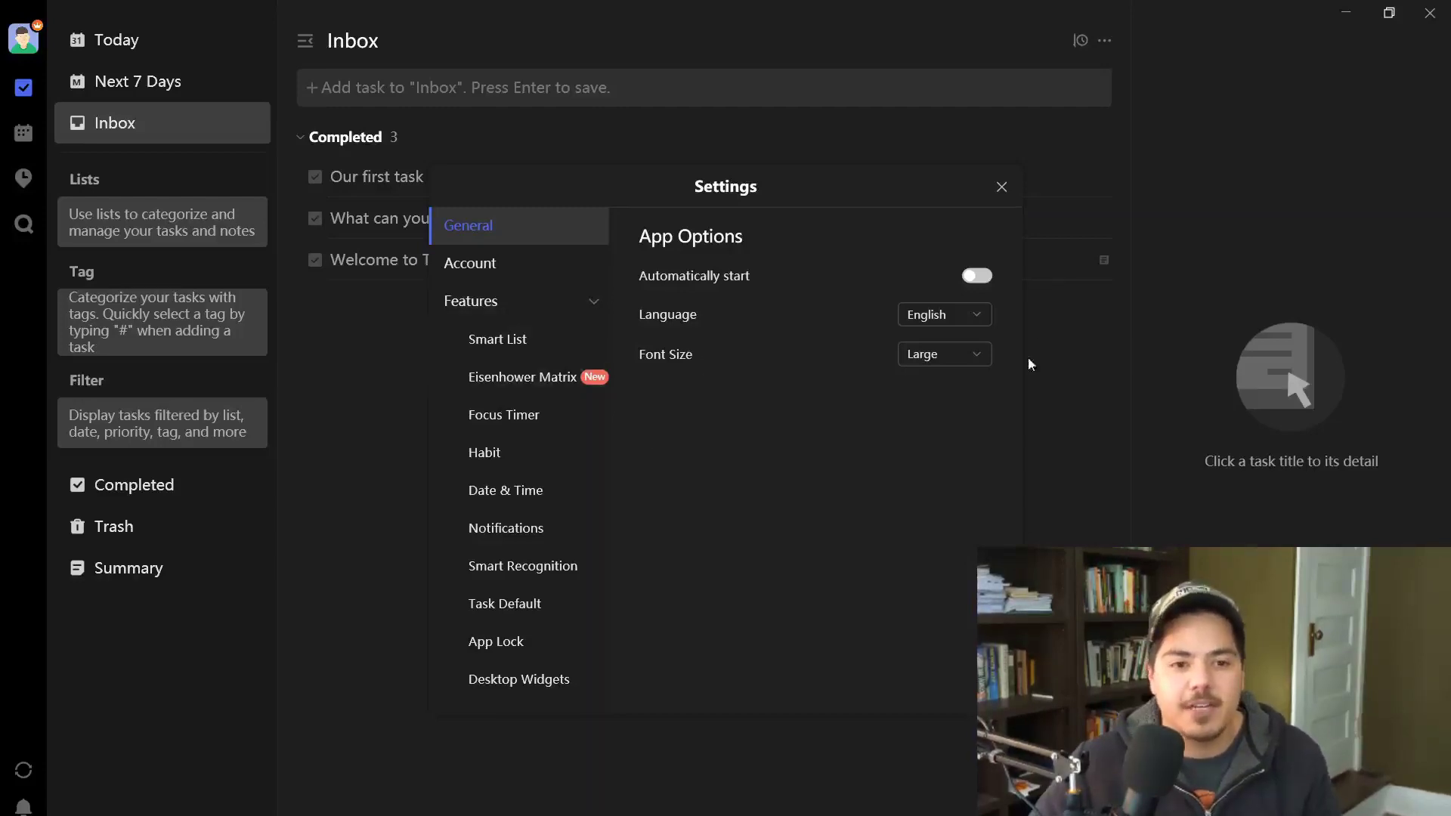
{"action": "left_click", "coordinate": [1000, 189]}
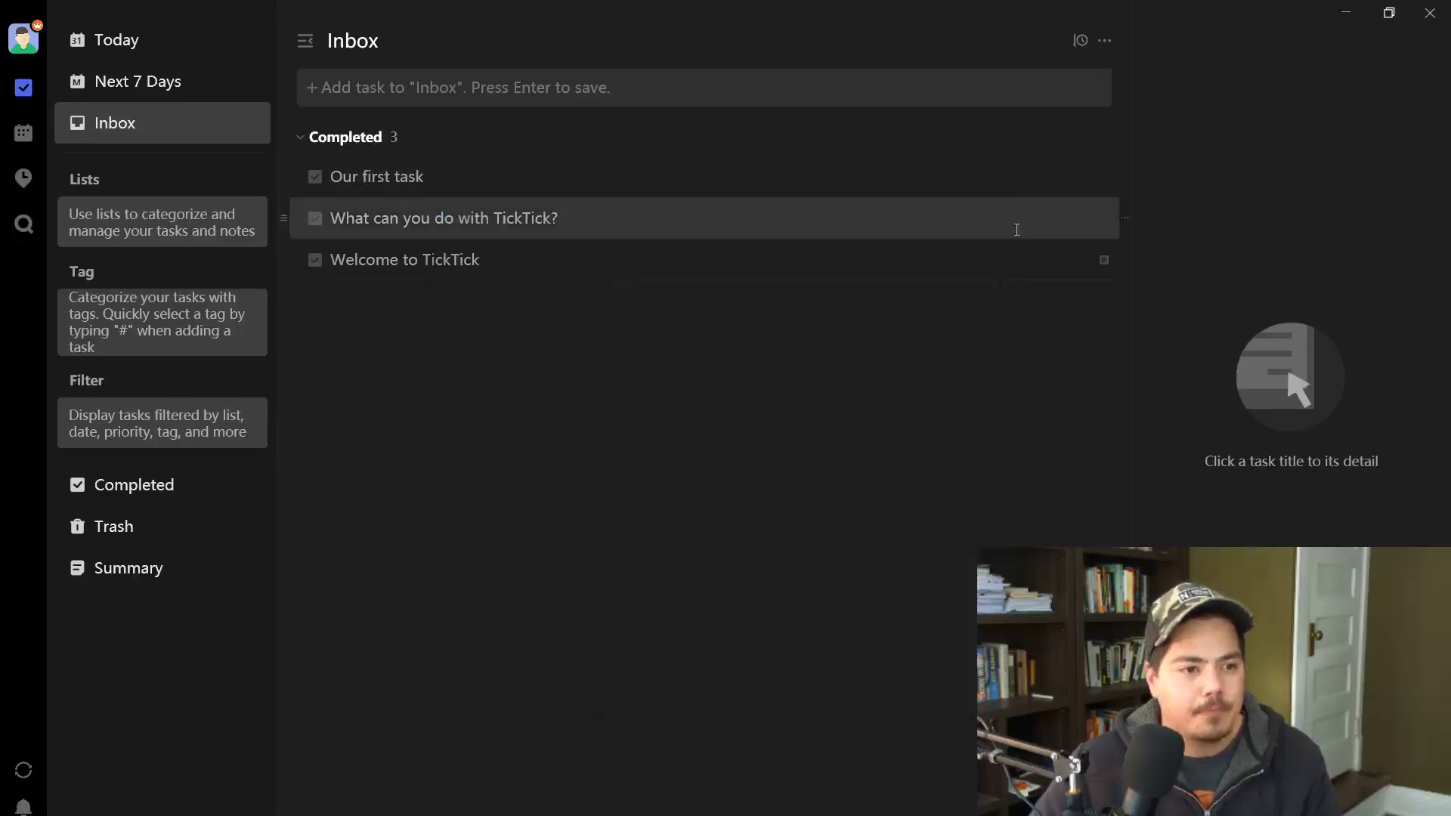
{"action": "left_click", "coordinate": [35, 27]}
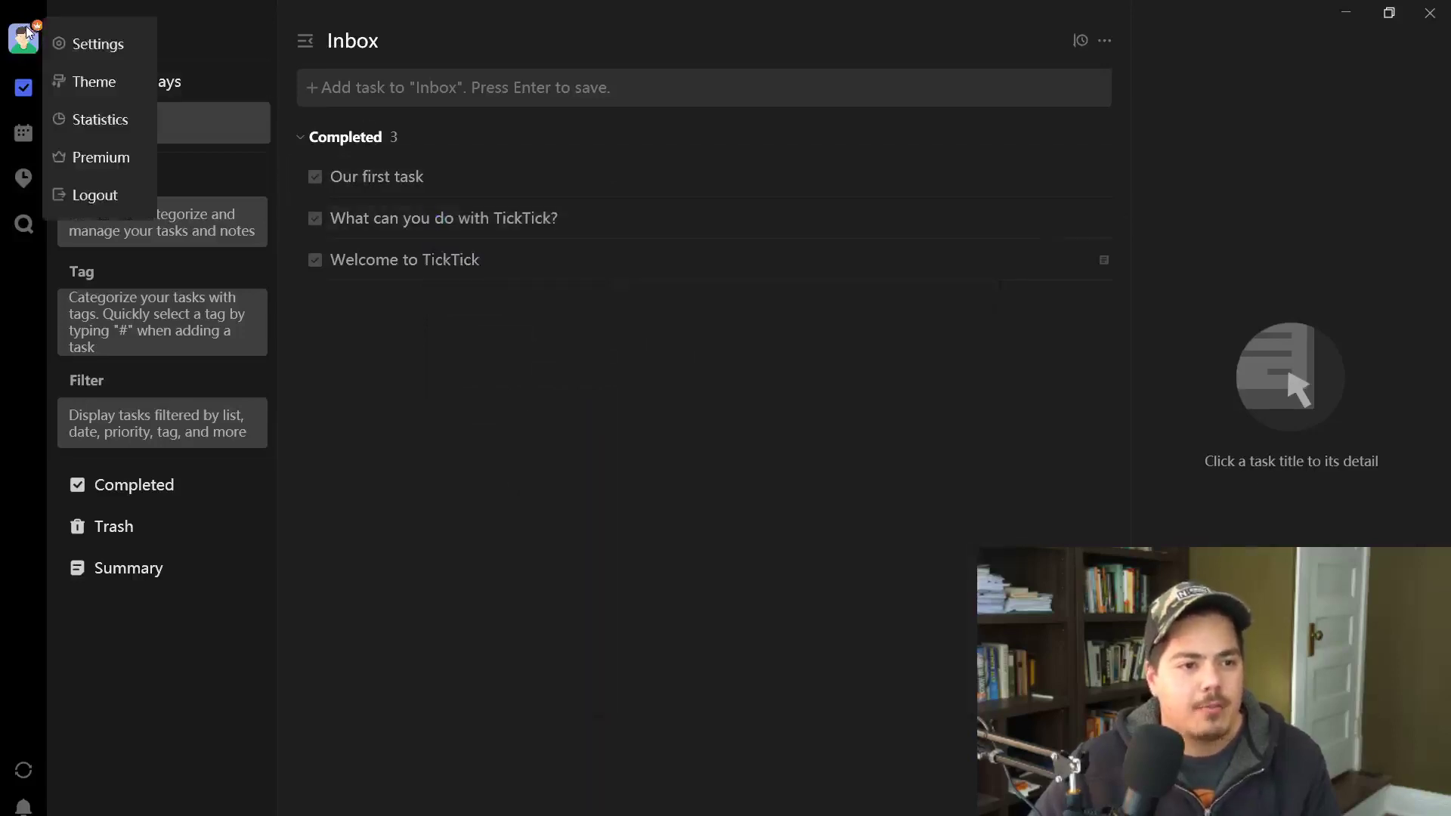
{"action": "left_click", "coordinate": [117, 127]}
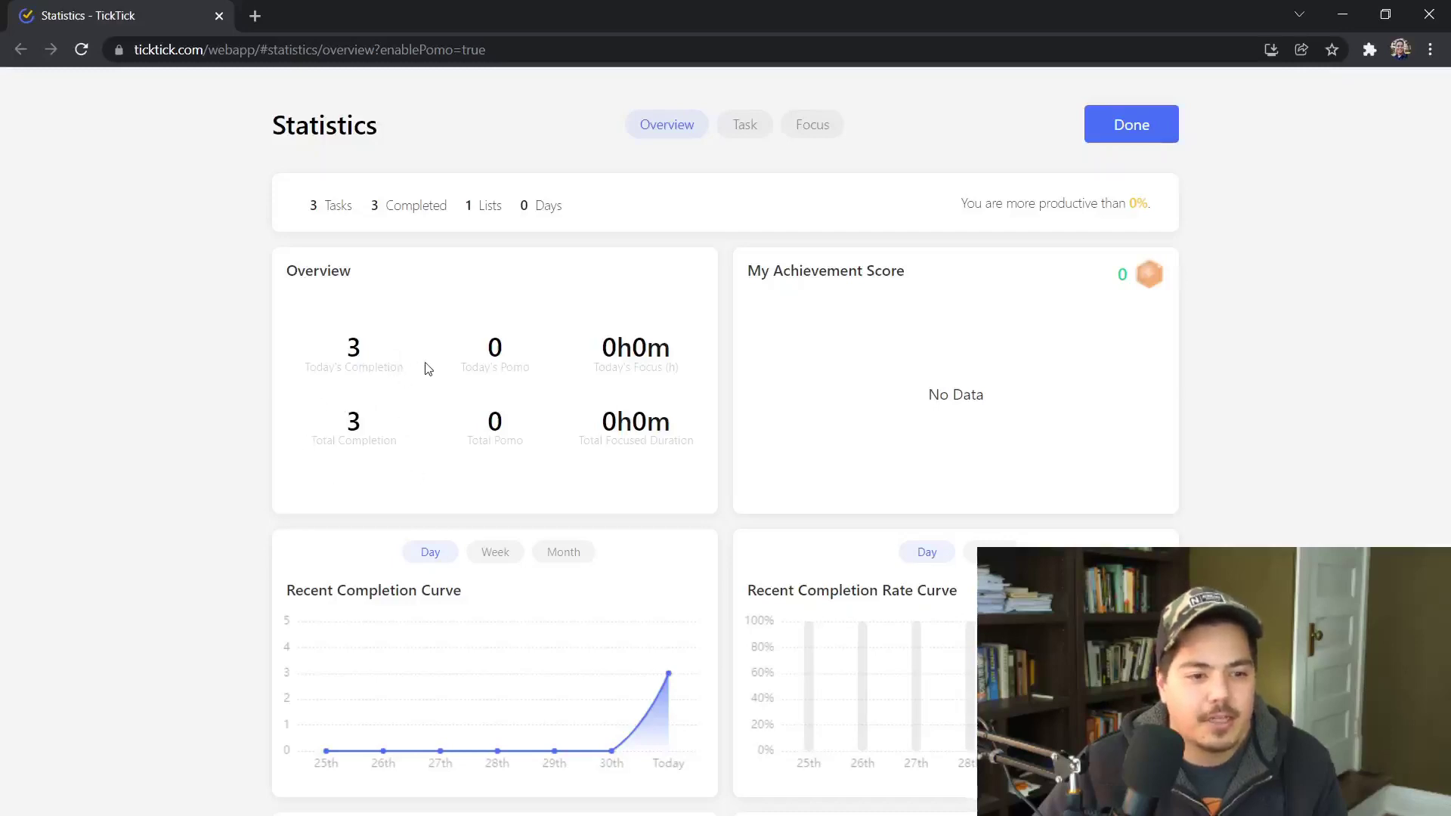
{"action": "scroll", "coordinate": [442, 361], "scroll_direction": "down", "scroll_amount": 4}
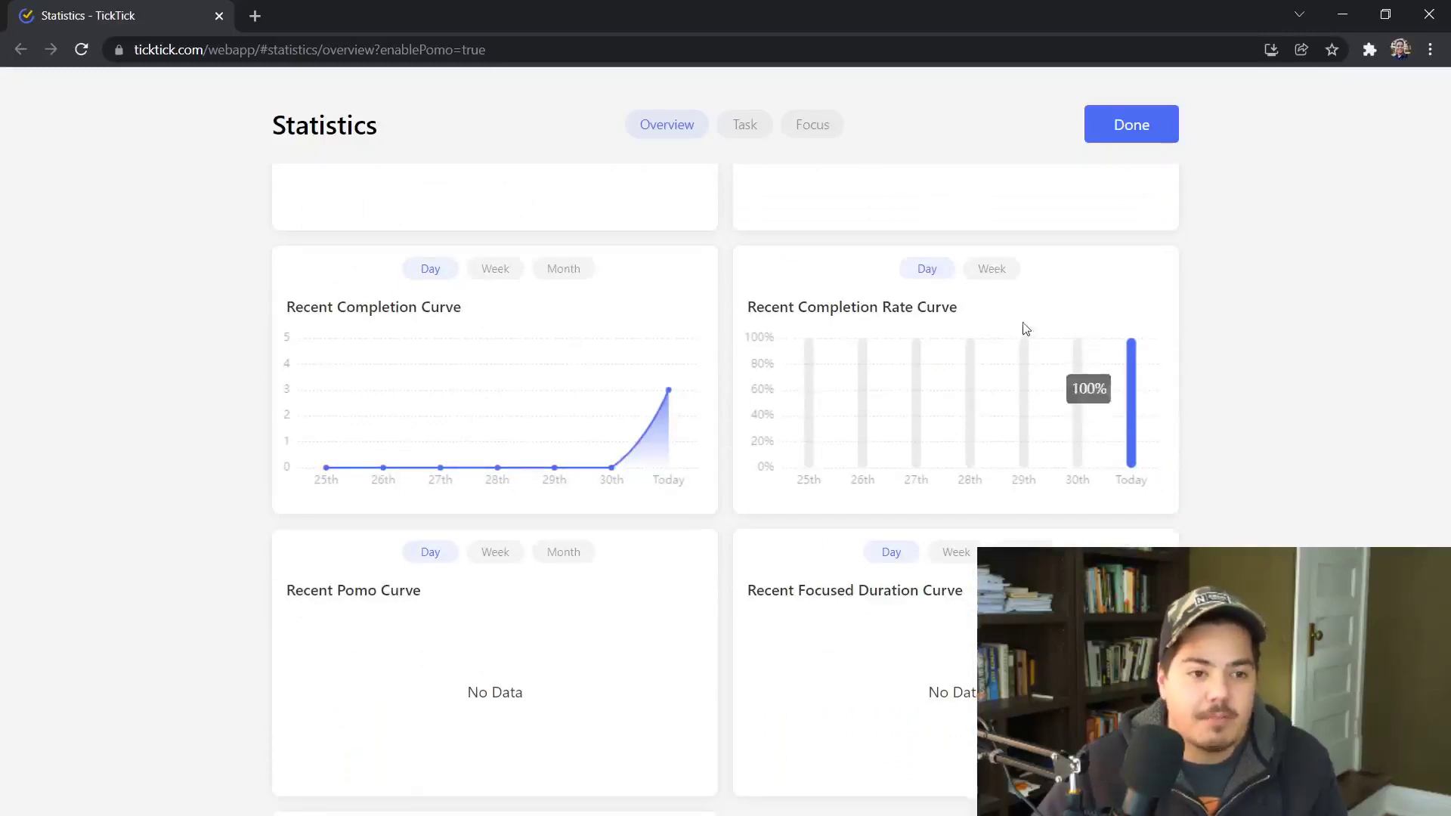
{"action": "scroll", "coordinate": [360, 376], "scroll_direction": "down", "scroll_amount": 1}
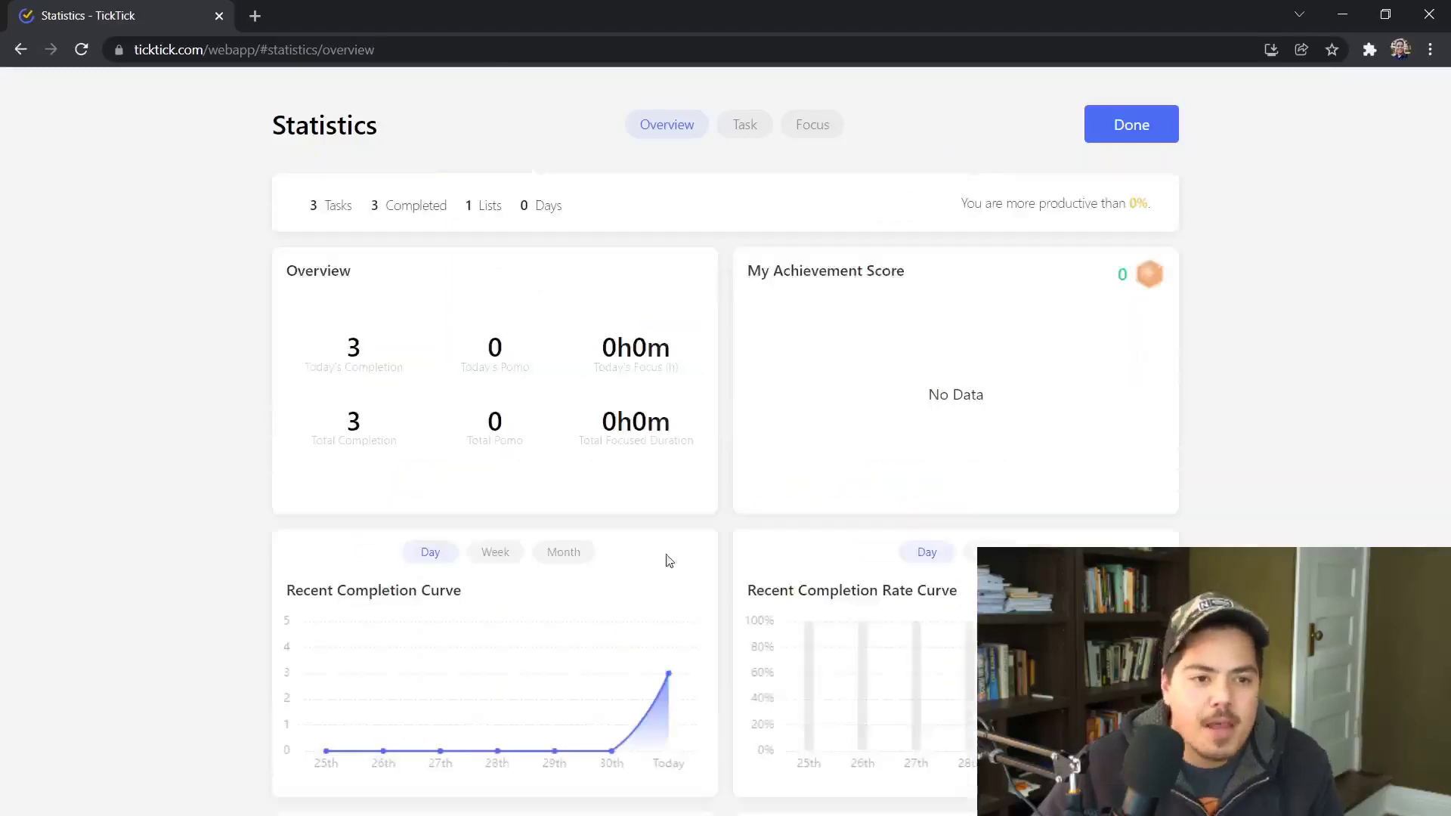
{"action": "left_click", "coordinate": [737, 134]}
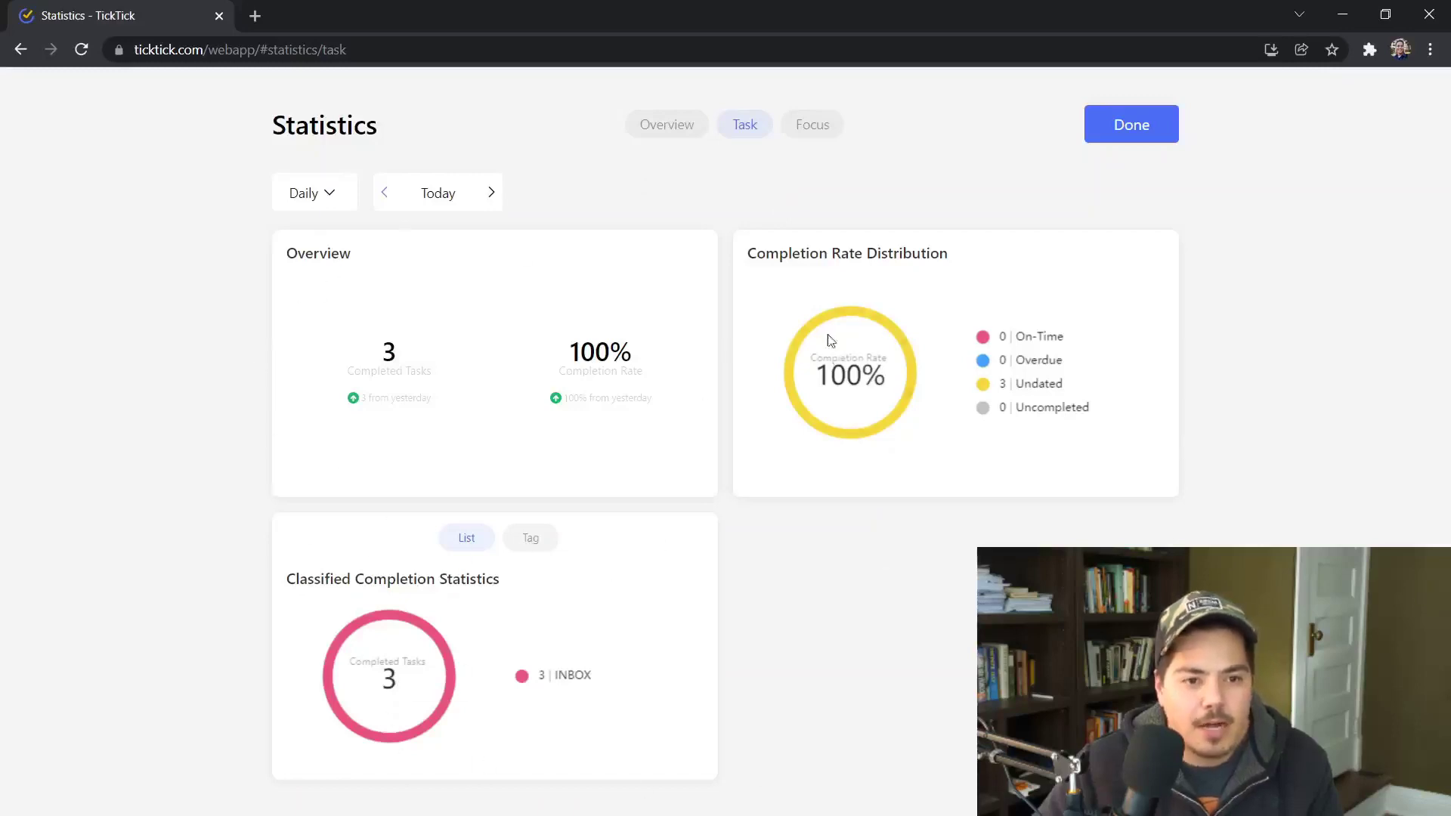
{"action": "left_click", "coordinate": [806, 129]}
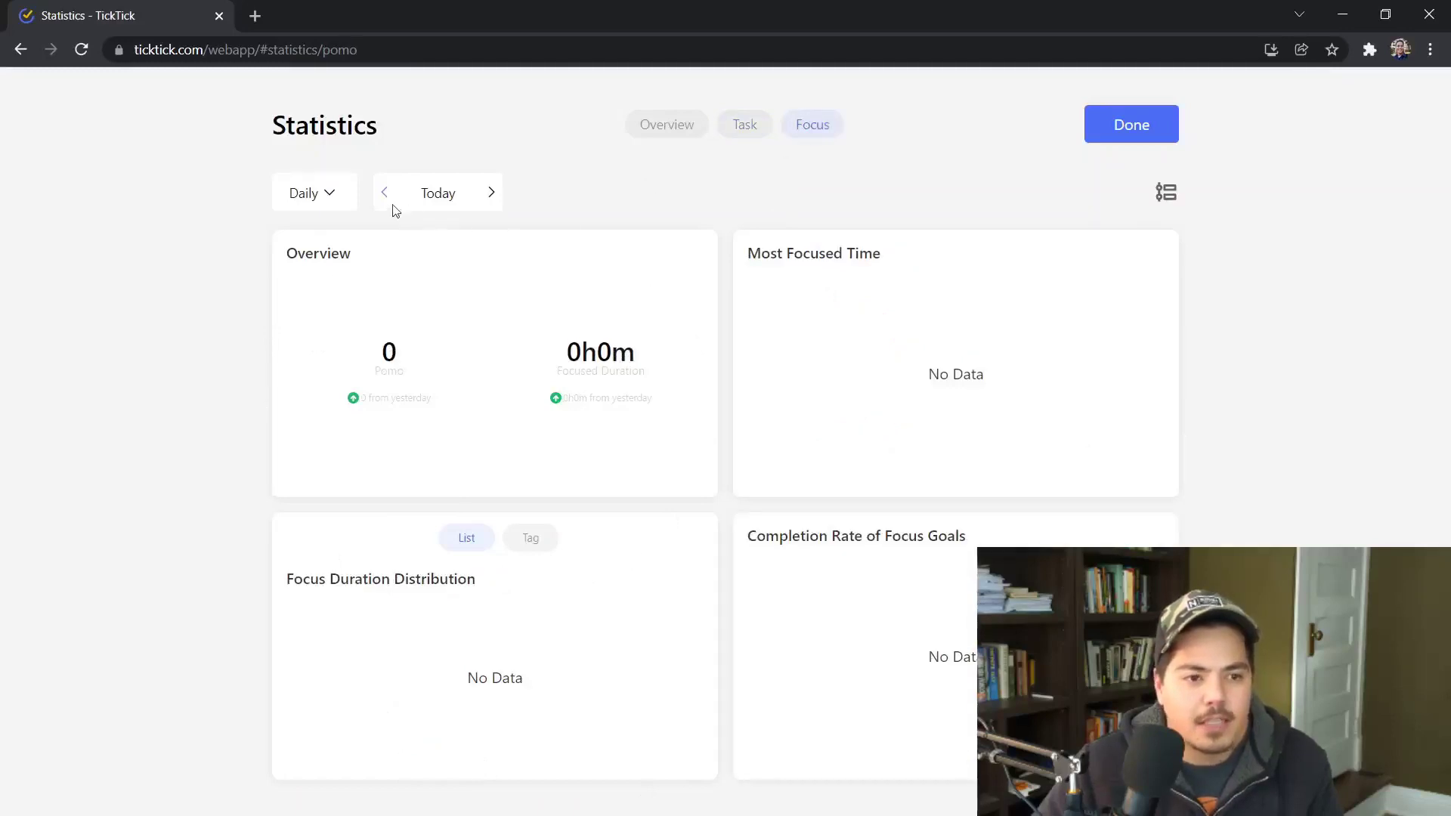
{"action": "left_click", "coordinate": [340, 199]}
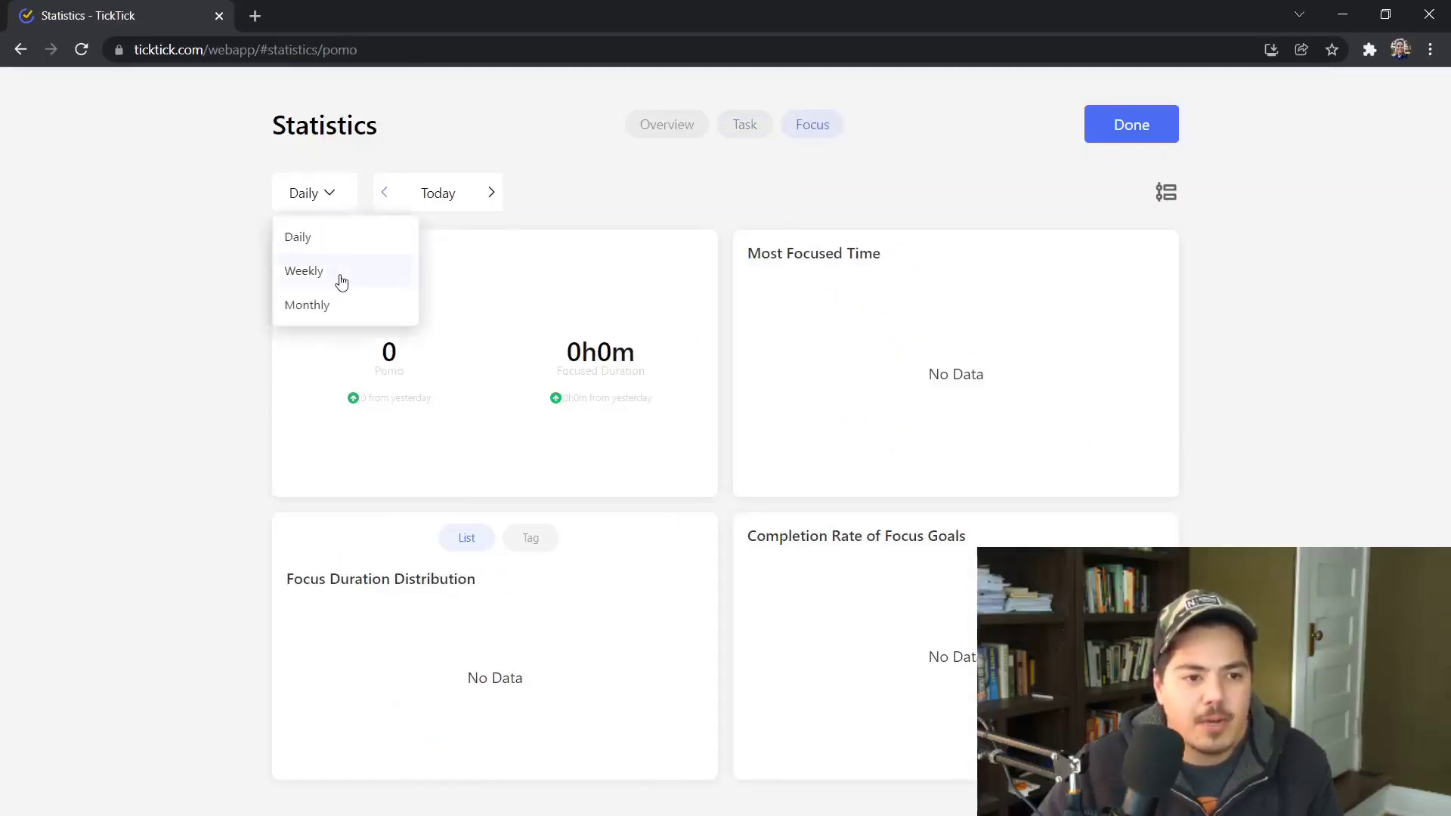
{"action": "left_click", "coordinate": [624, 192]}
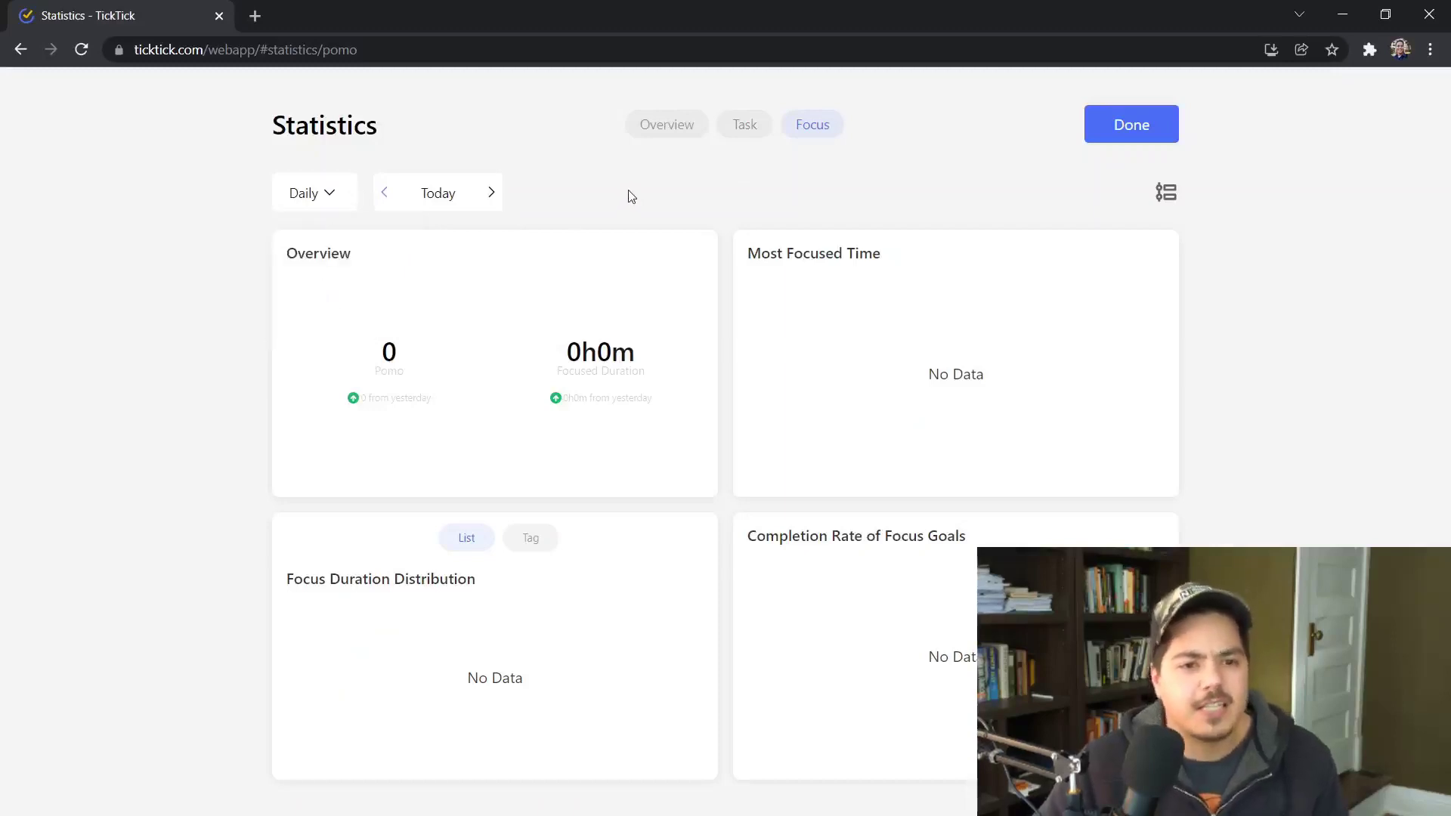
{"action": "left_click", "coordinate": [1430, 13]}
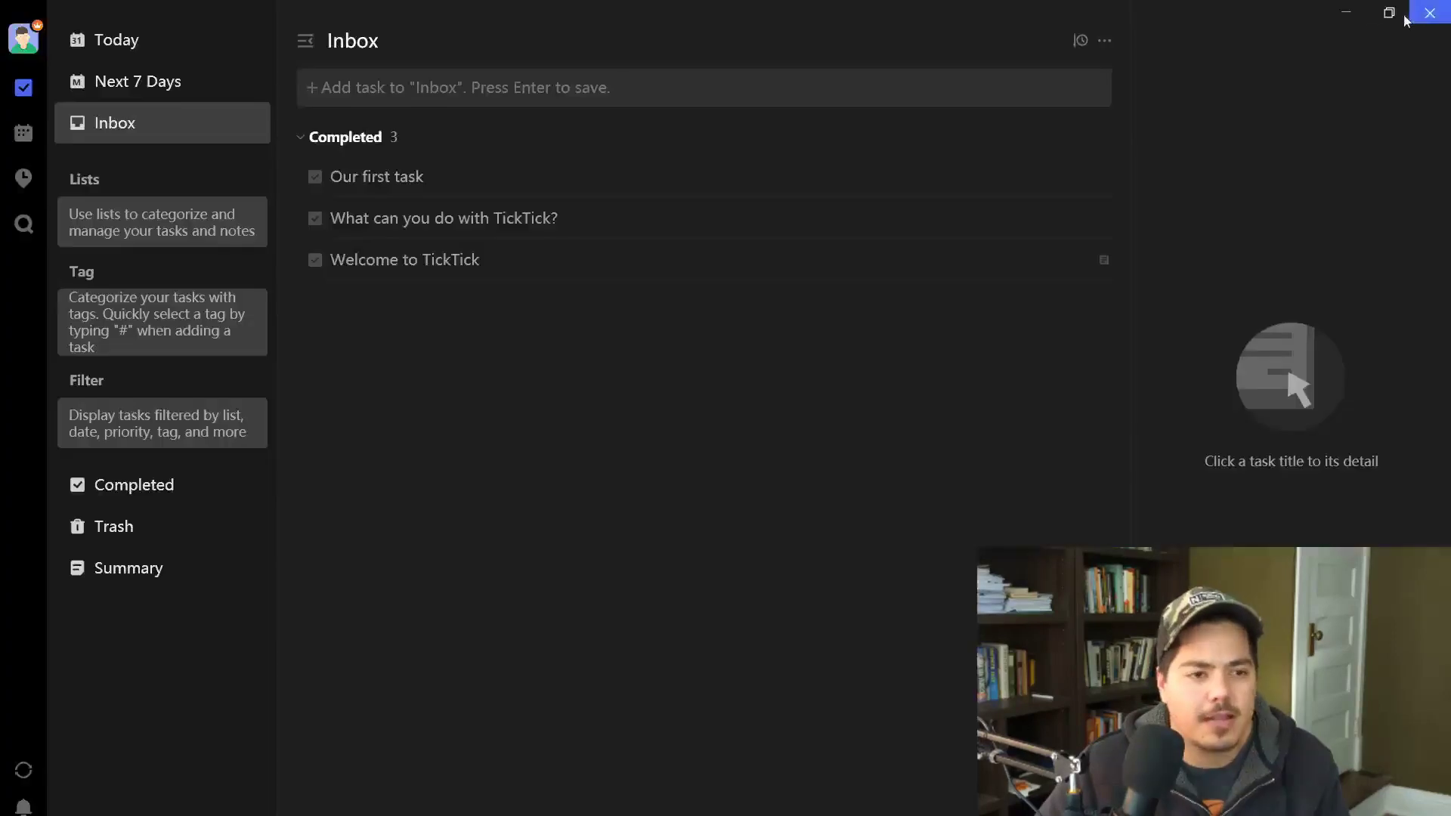
{"action": "left_click", "coordinate": [28, 38]}
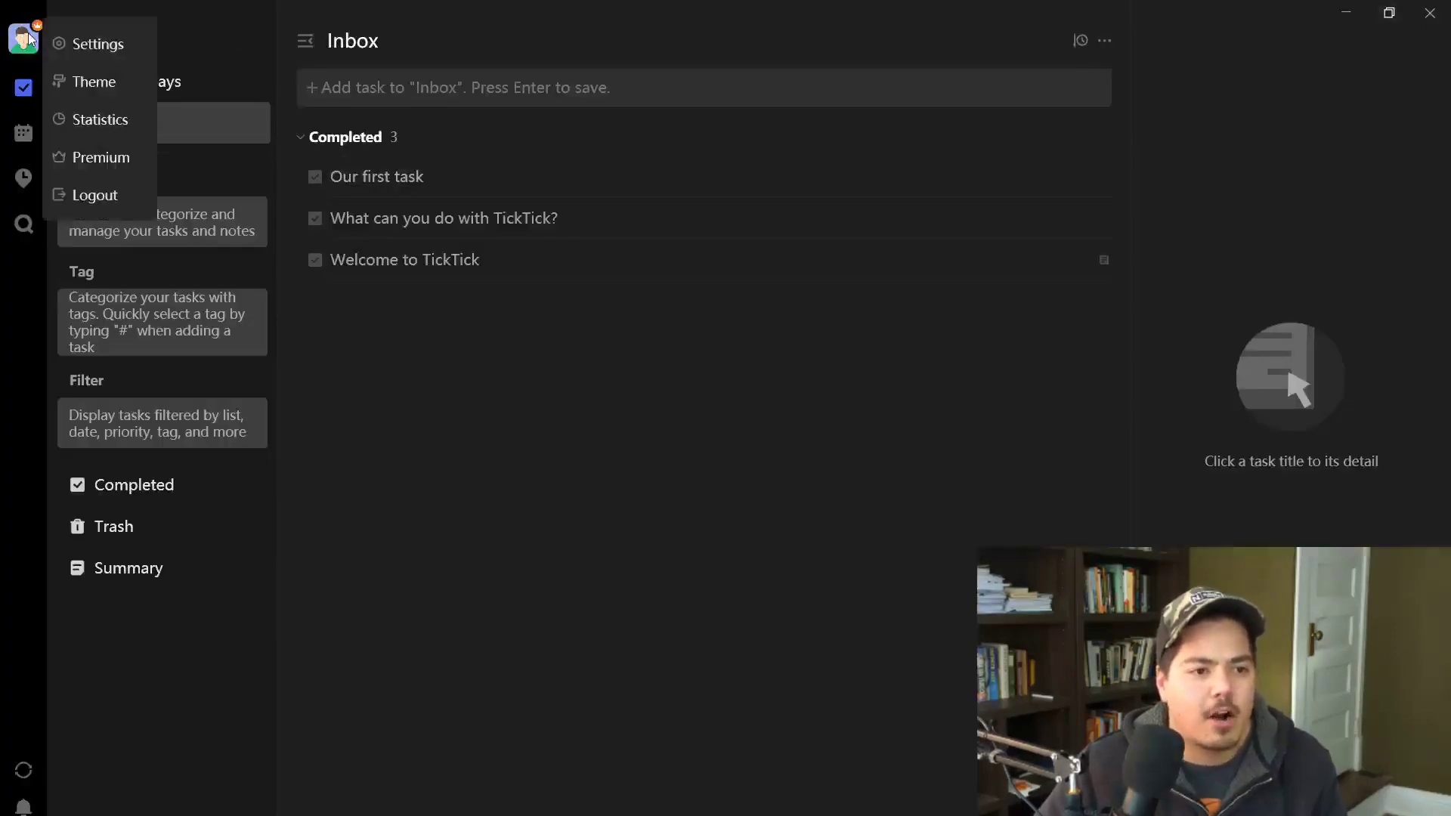
{"action": "left_click", "coordinate": [29, 39]}
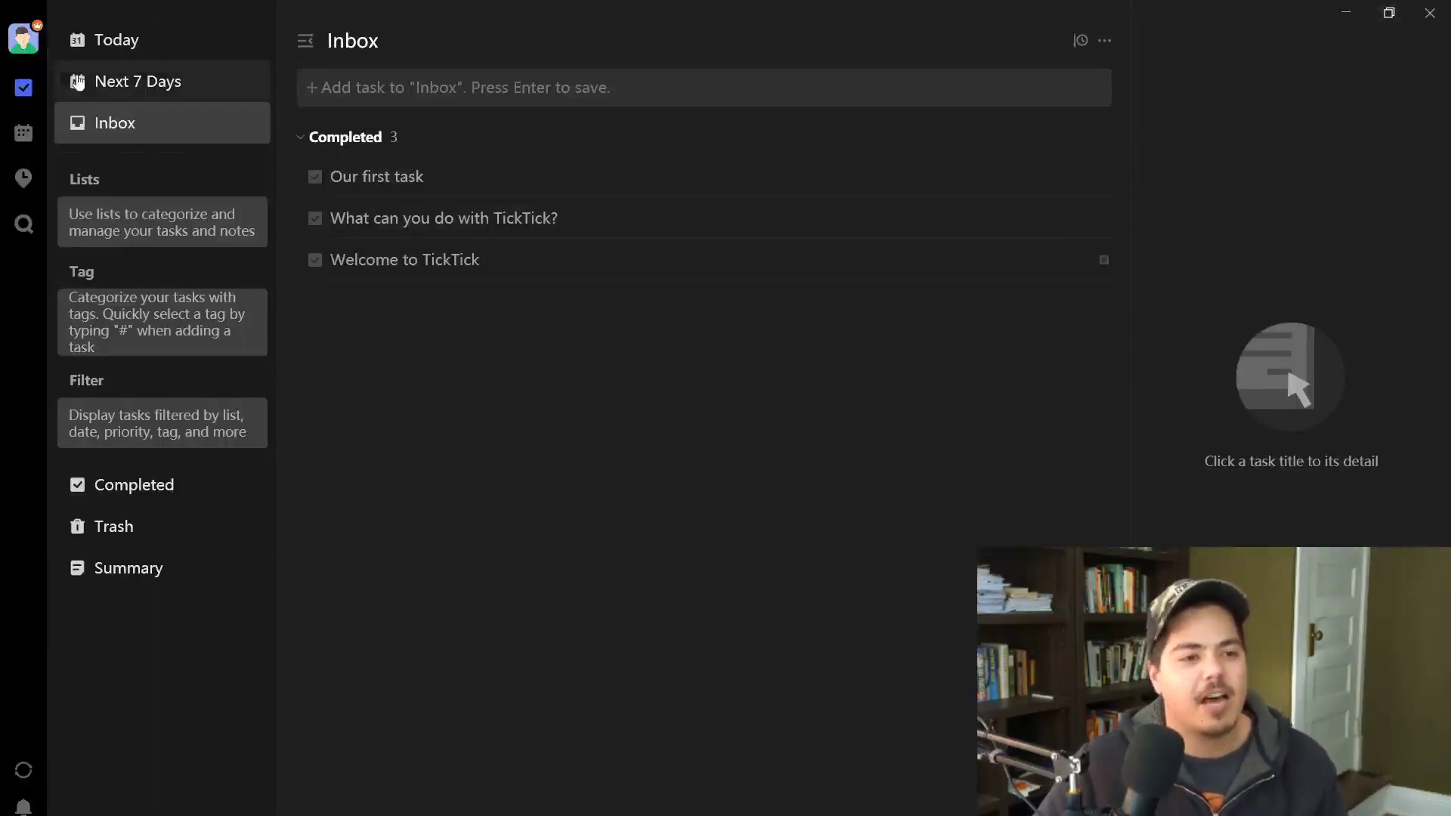
{"action": "left_click", "coordinate": [32, 56]}
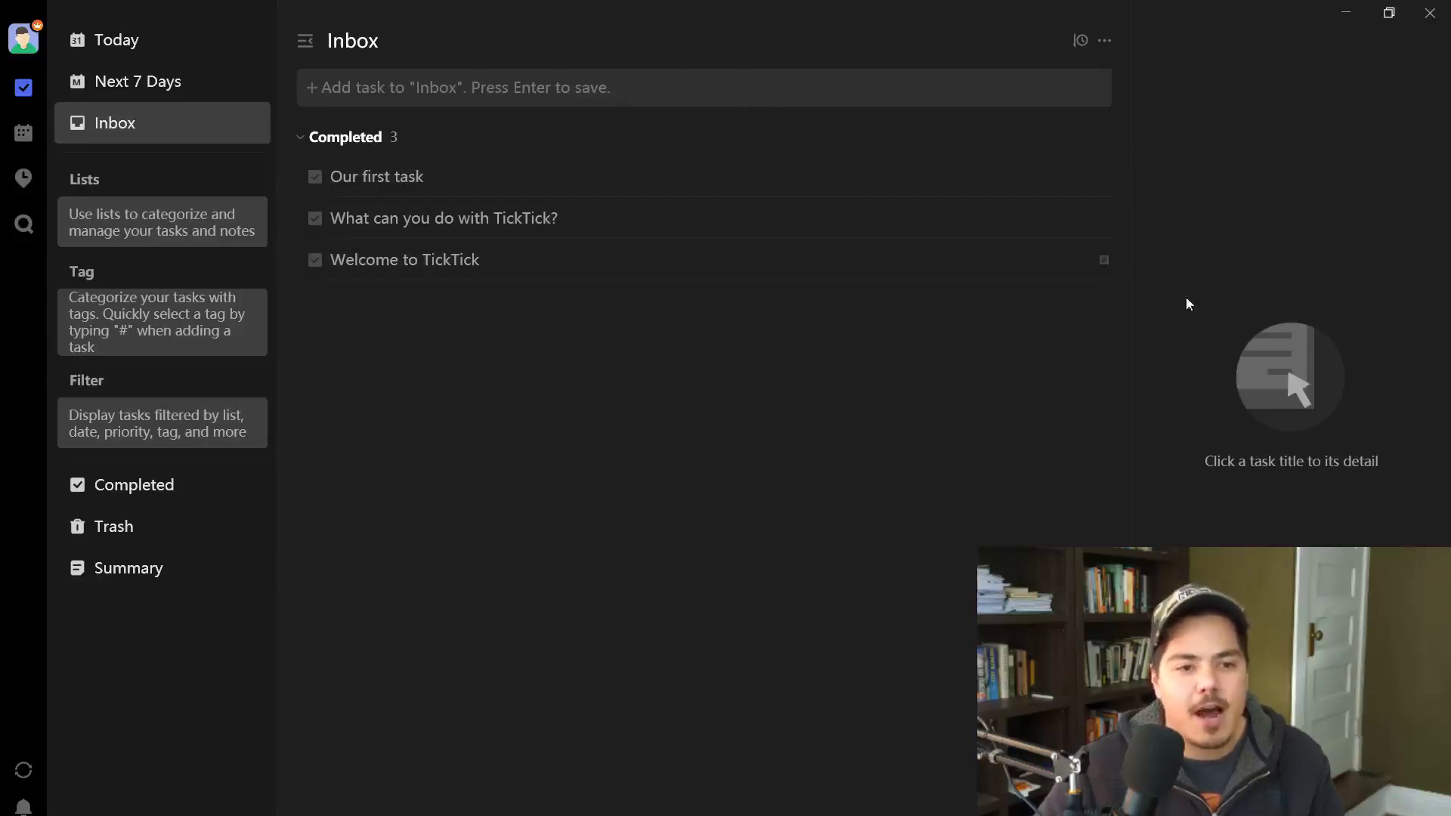
Preview 'Our first task' and 'What can you do with TickTick?', then show the month calendar.
{"action": "left_click", "coordinate": [464, 181]}
{"action": "left_click", "coordinate": [457, 210]}
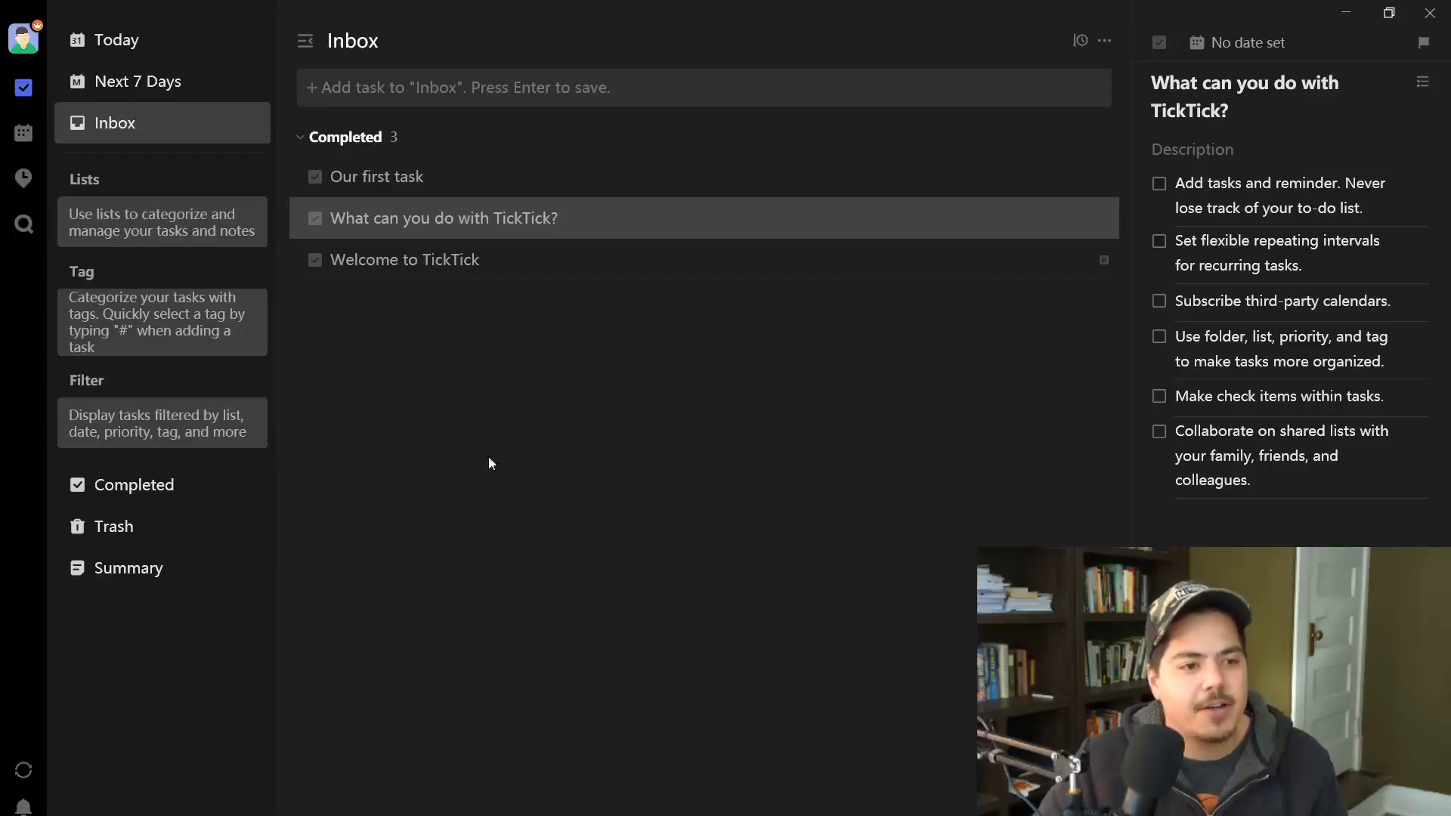
{"action": "left_click", "coordinate": [25, 141]}
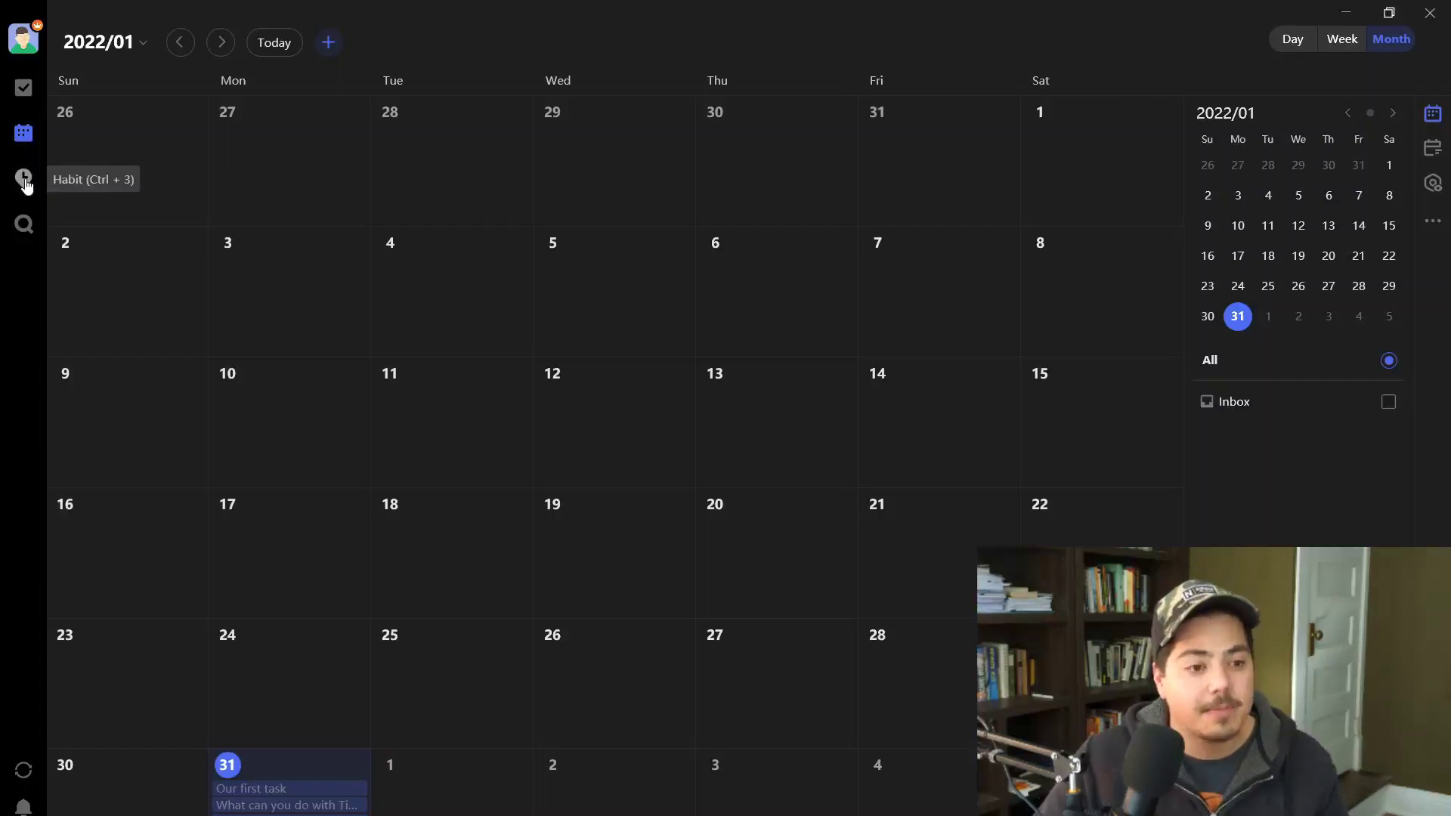
Go to the Habit tracker, briefly open task search, and close it.
{"action": "left_click", "coordinate": [25, 181]}
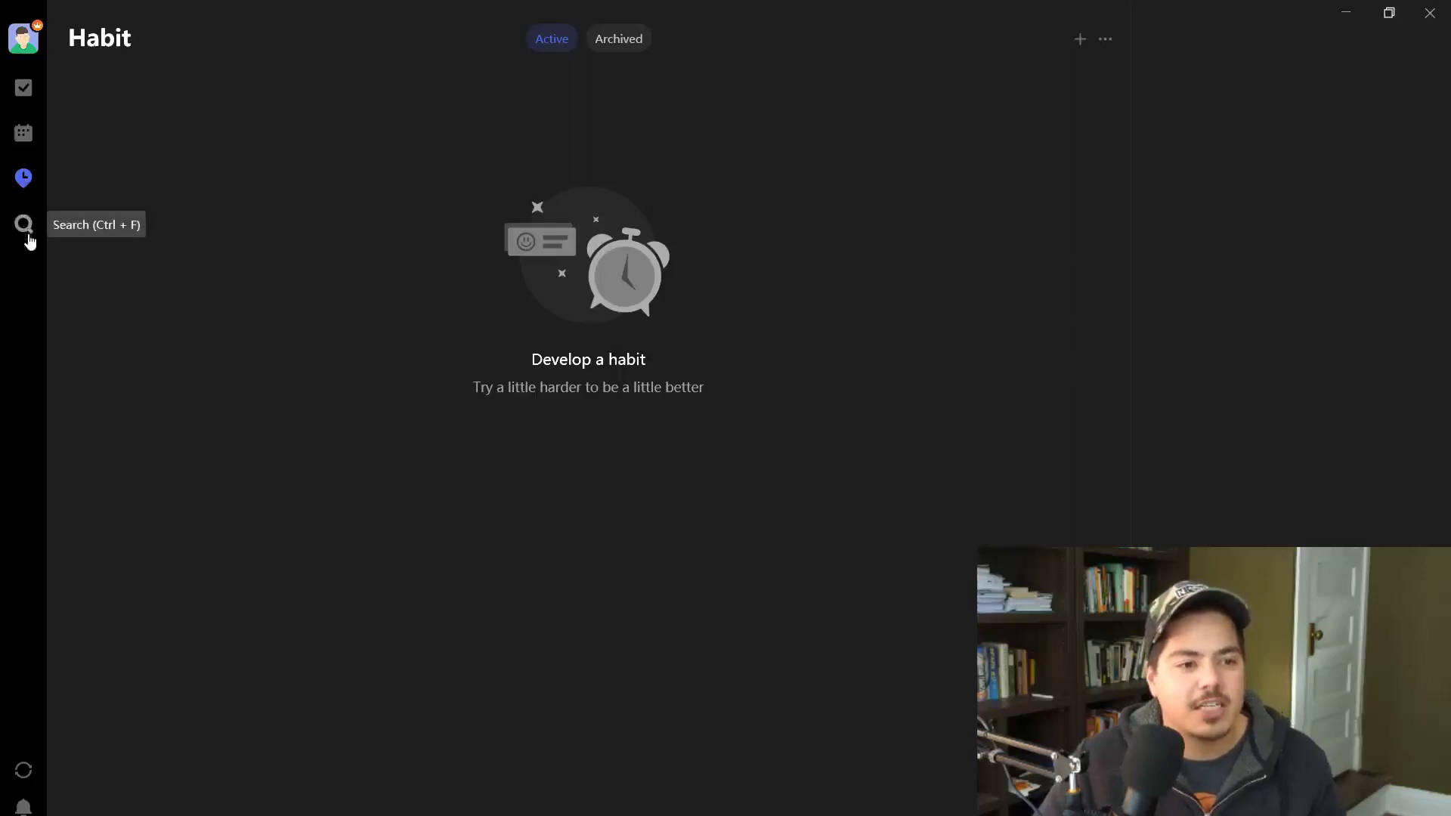
{"action": "left_click", "coordinate": [28, 238]}
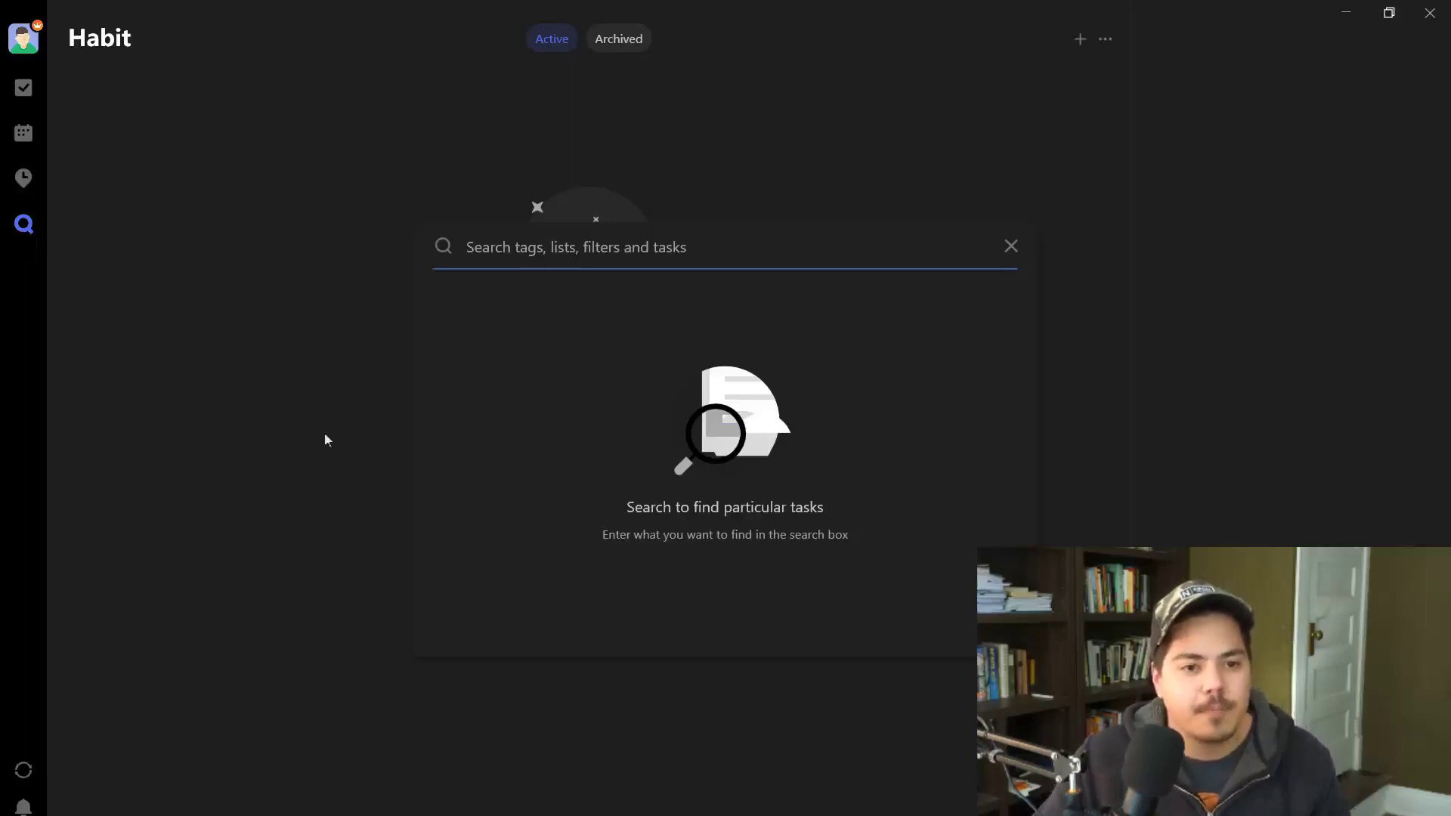
{"action": "left_click", "coordinate": [1011, 247]}
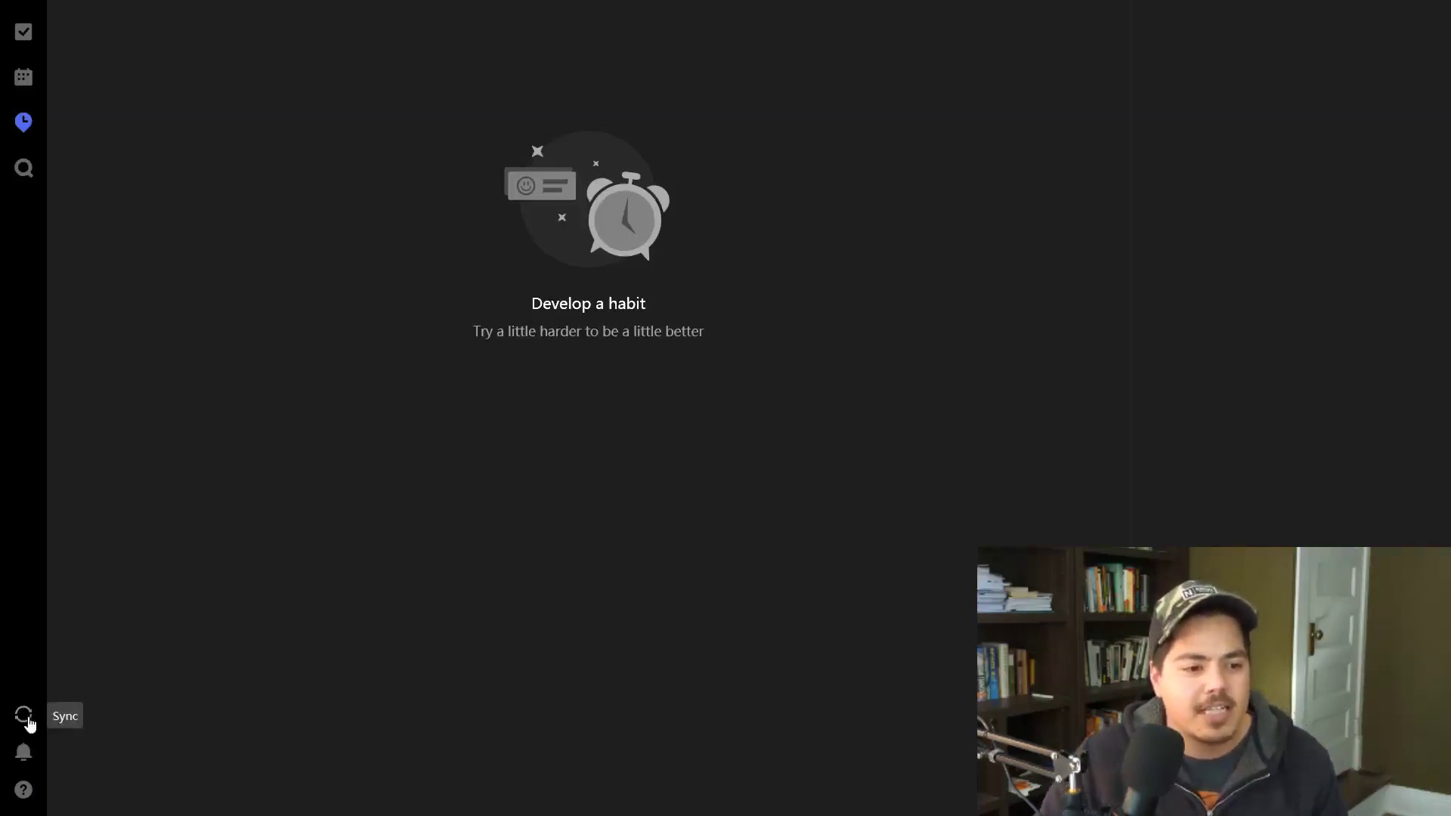
Sync the account, view and close notifications, then bring up the help options.
{"action": "left_click", "coordinate": [28, 720]}
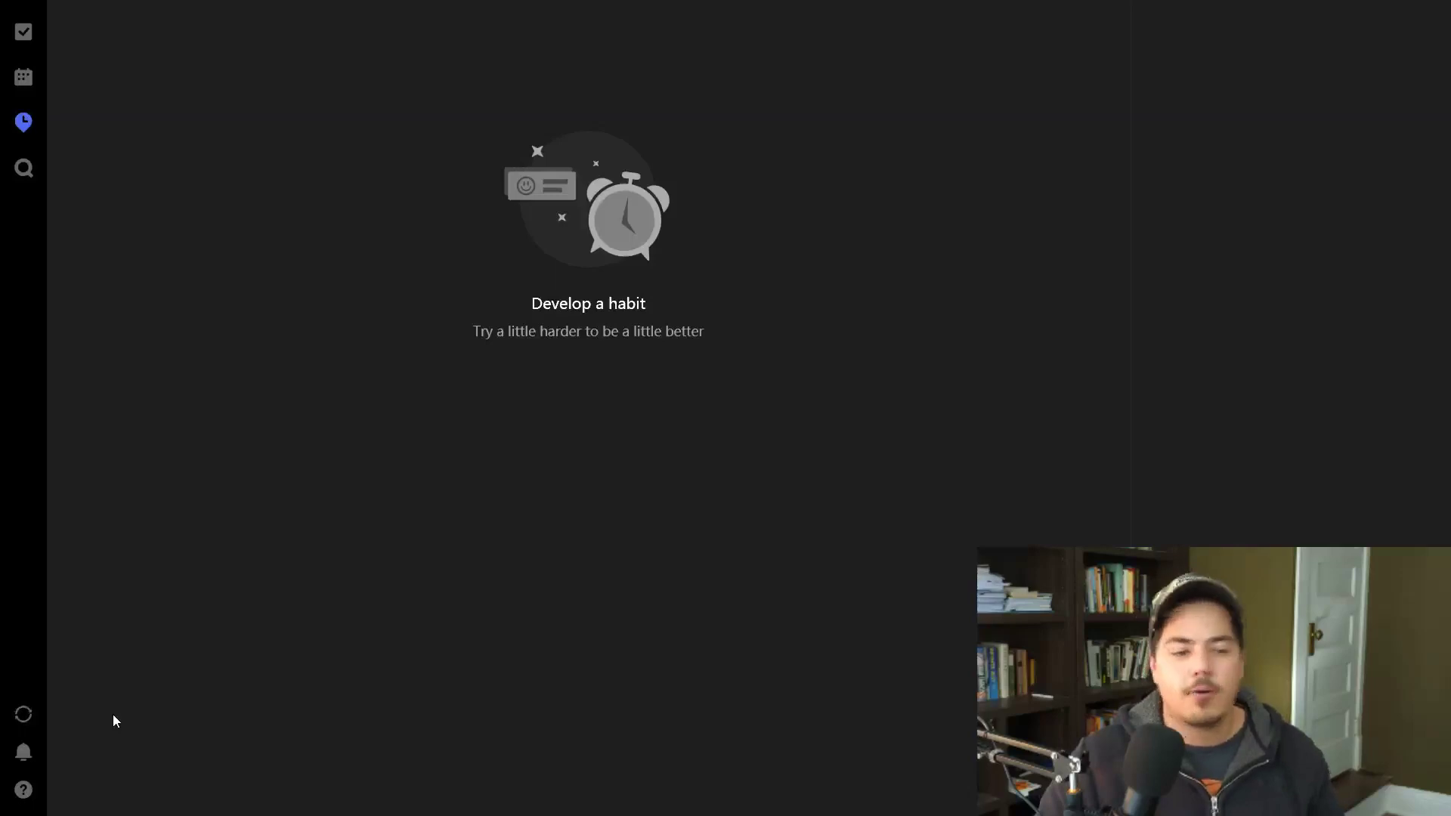
{"action": "left_click", "coordinate": [24, 753]}
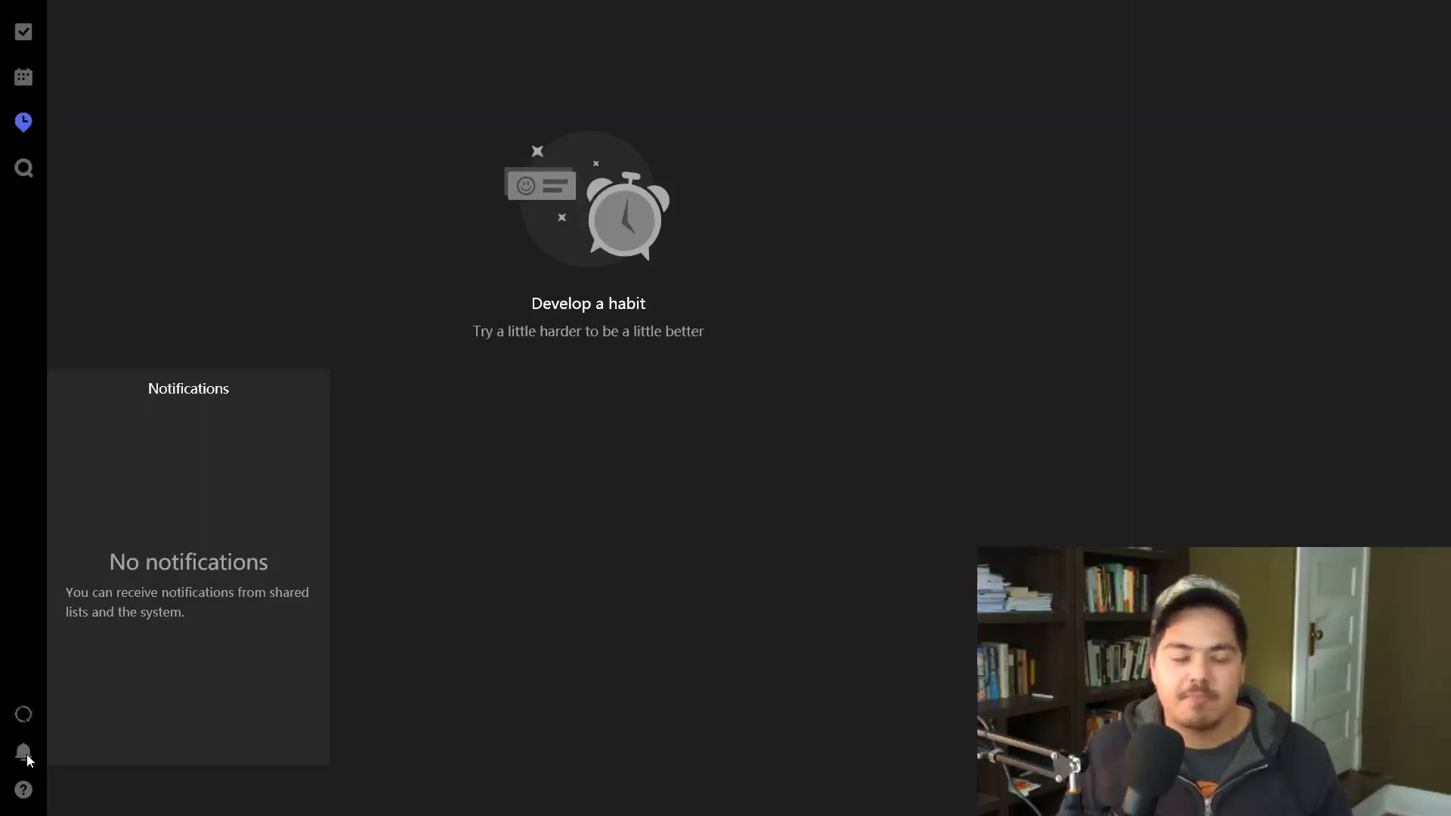
{"action": "left_click", "coordinate": [94, 779]}
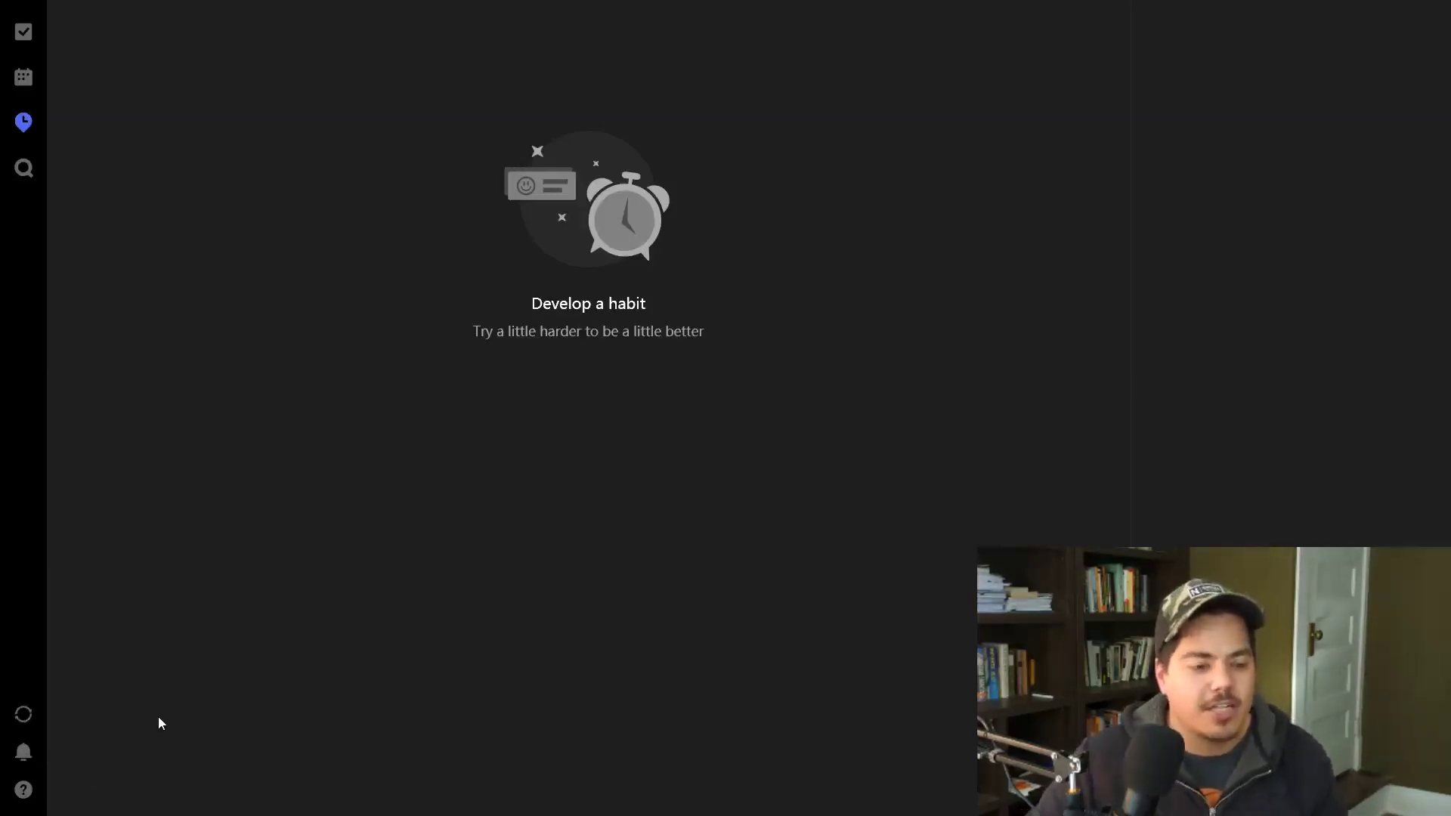
{"action": "left_click", "coordinate": [31, 796]}
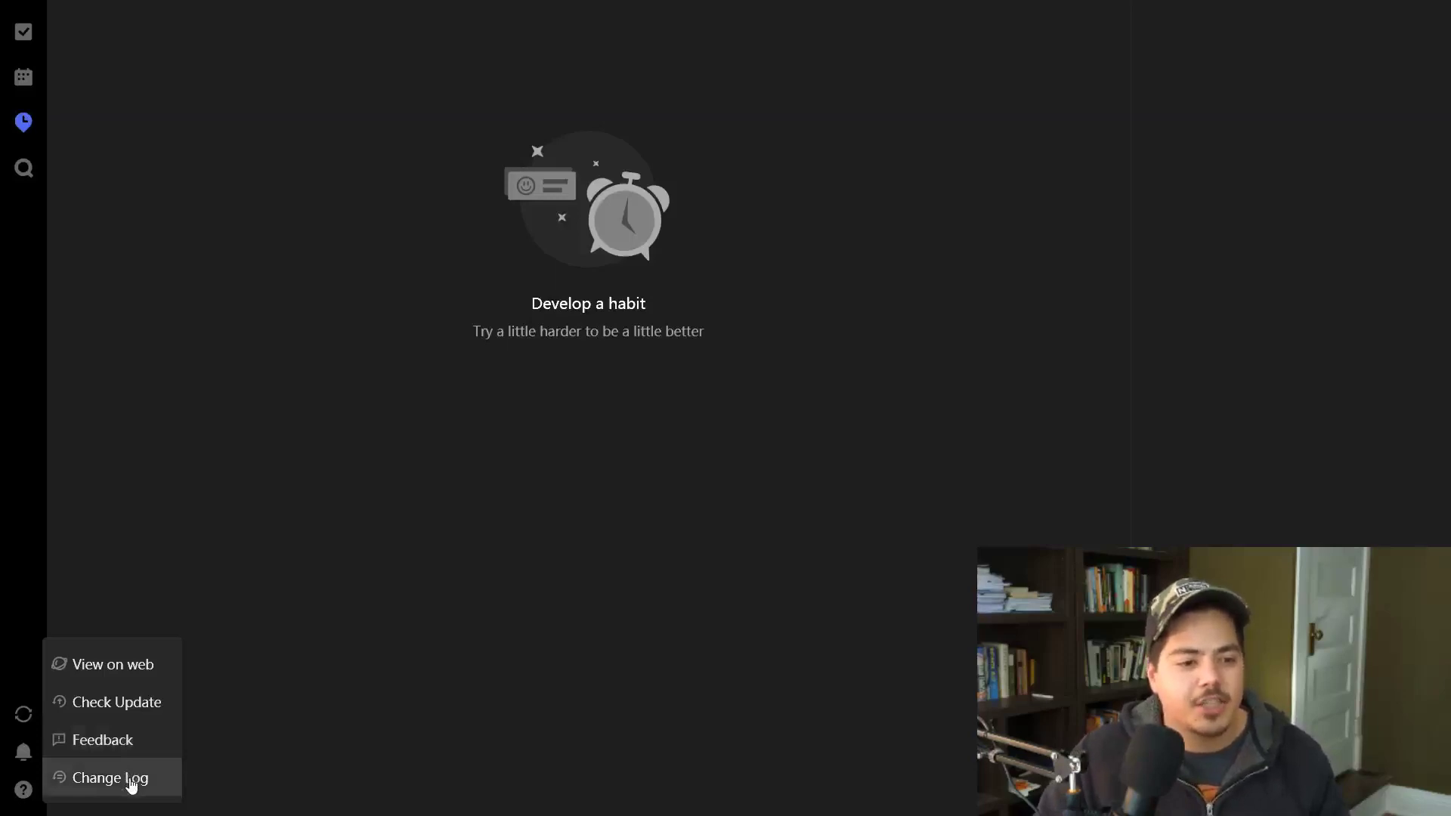
View the version 4.1.2.0 change log from the help menu and dismiss it.
{"action": "left_click", "coordinate": [131, 784]}
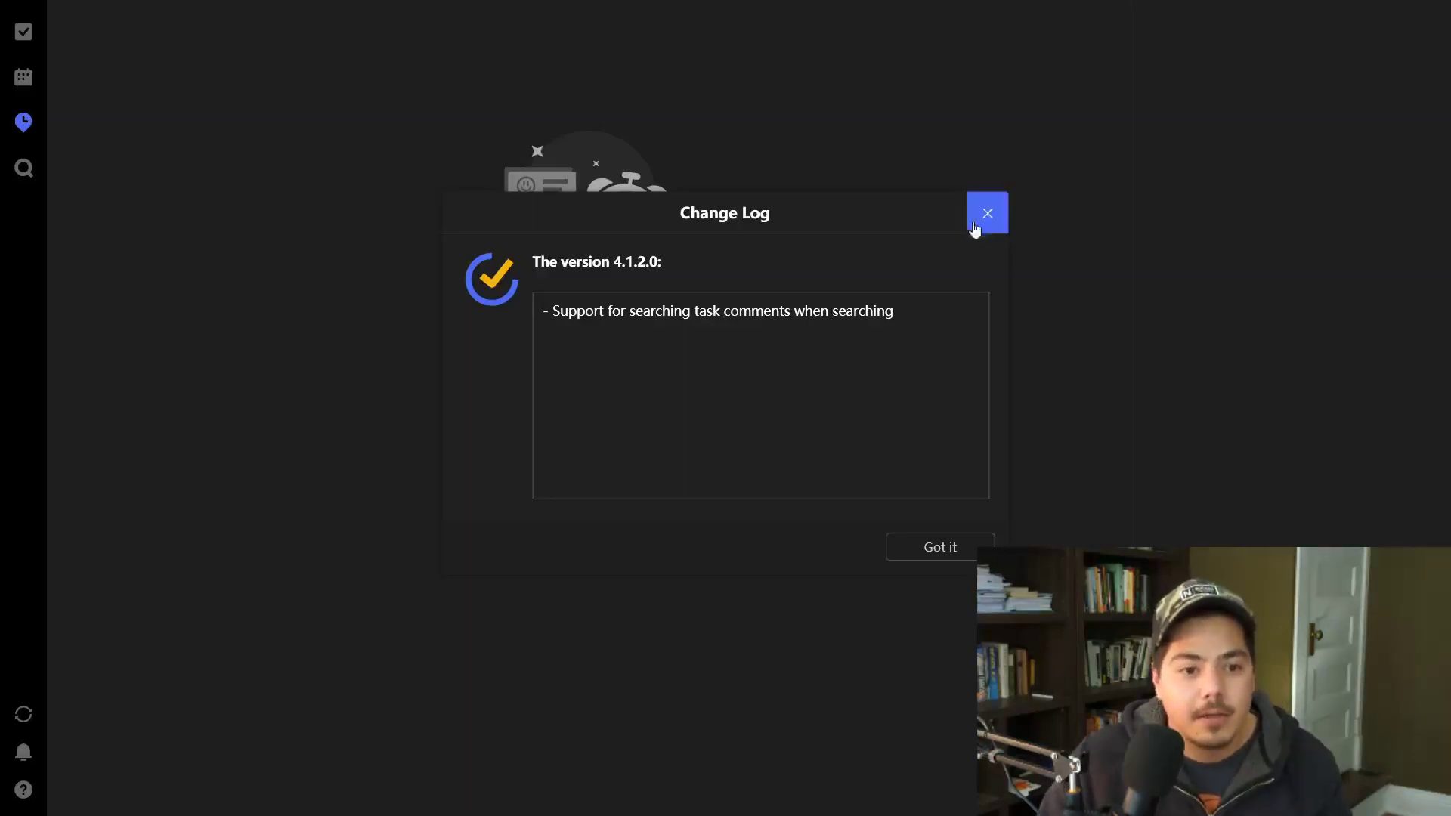
{"action": "left_click", "coordinate": [957, 558]}
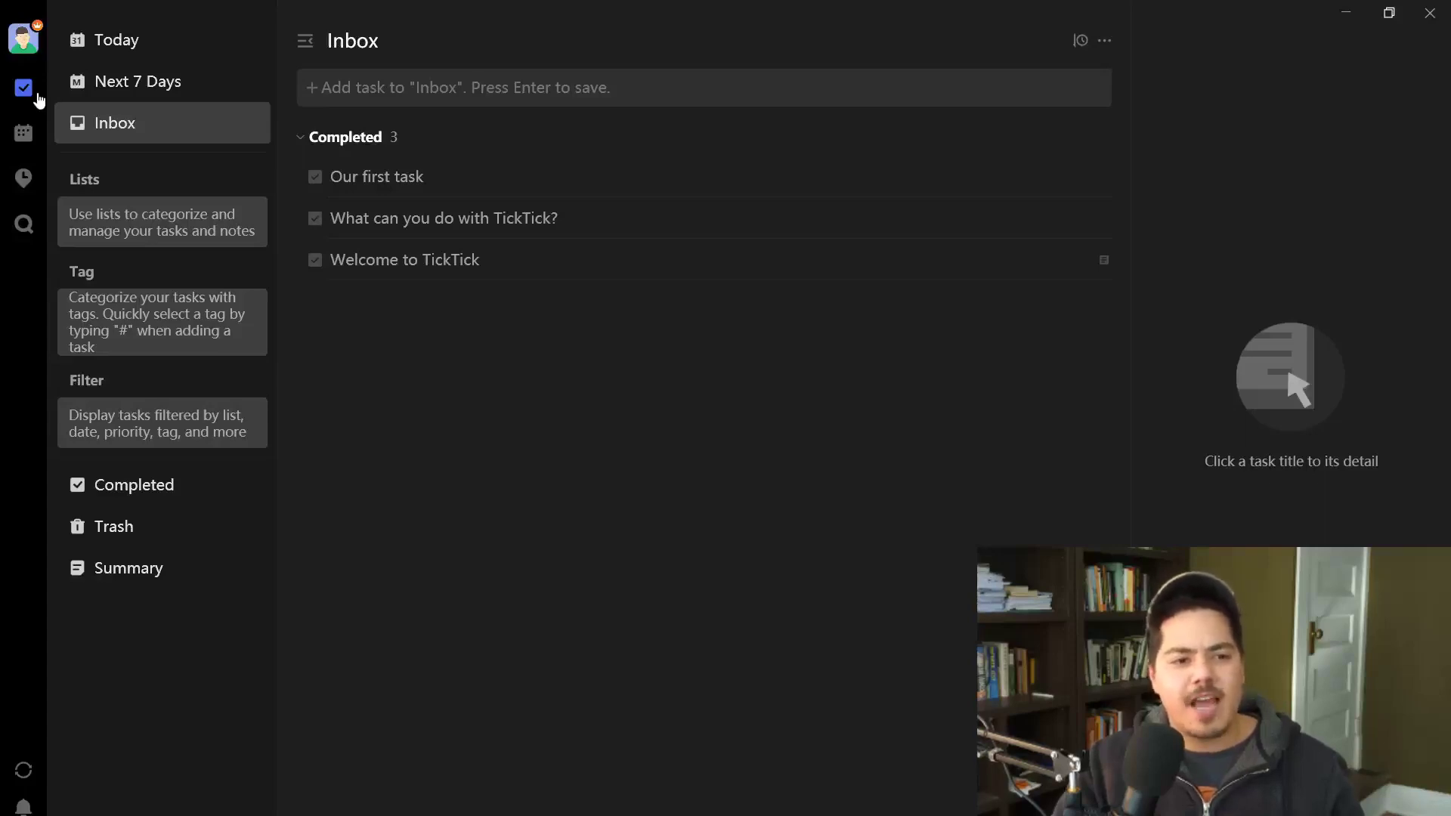
Add the Inbox task 'Our second task', correcting a typo first.
{"action": "left_click", "coordinate": [390, 91]}
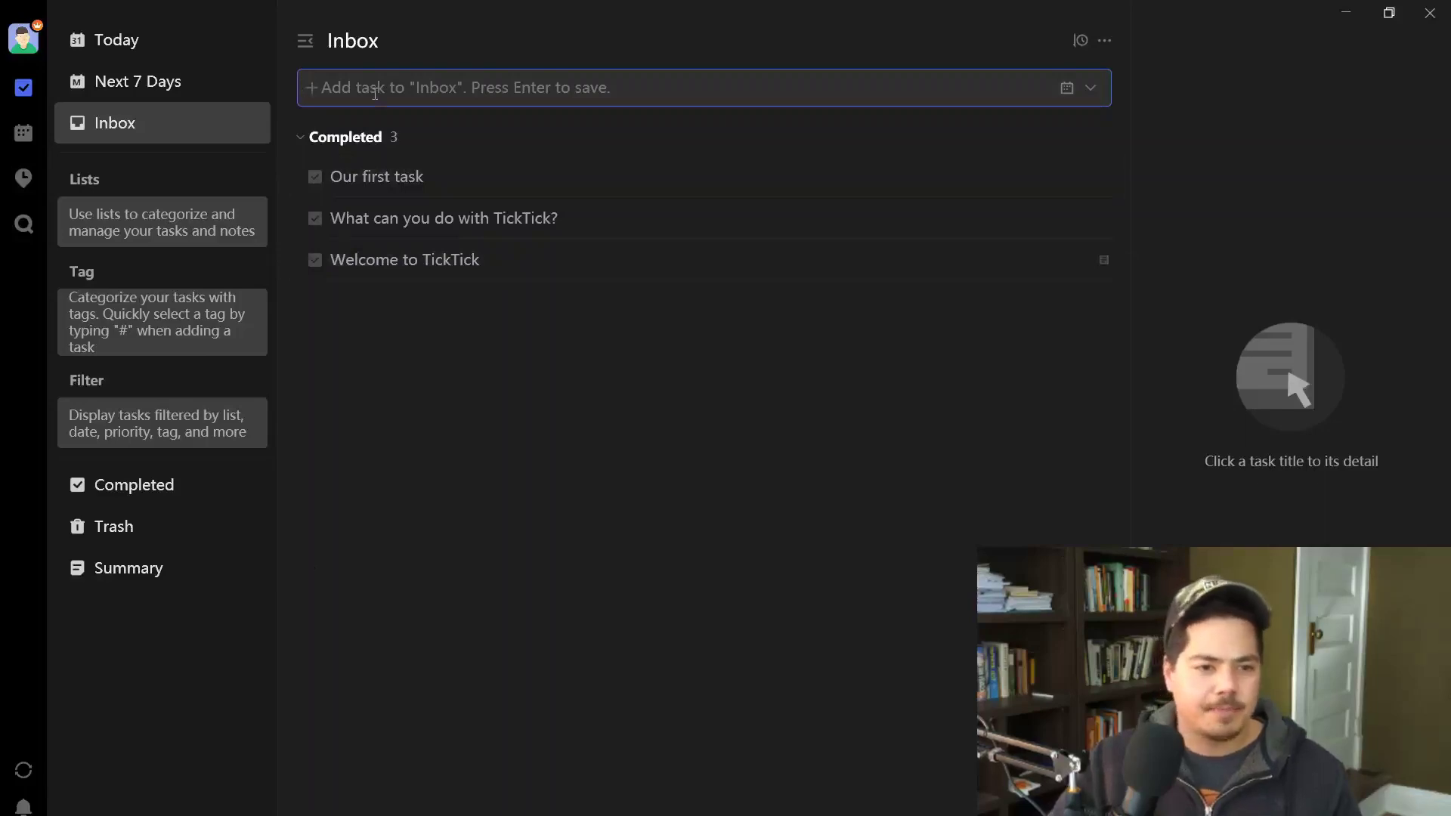
{"action": "type", "text": "OR"}
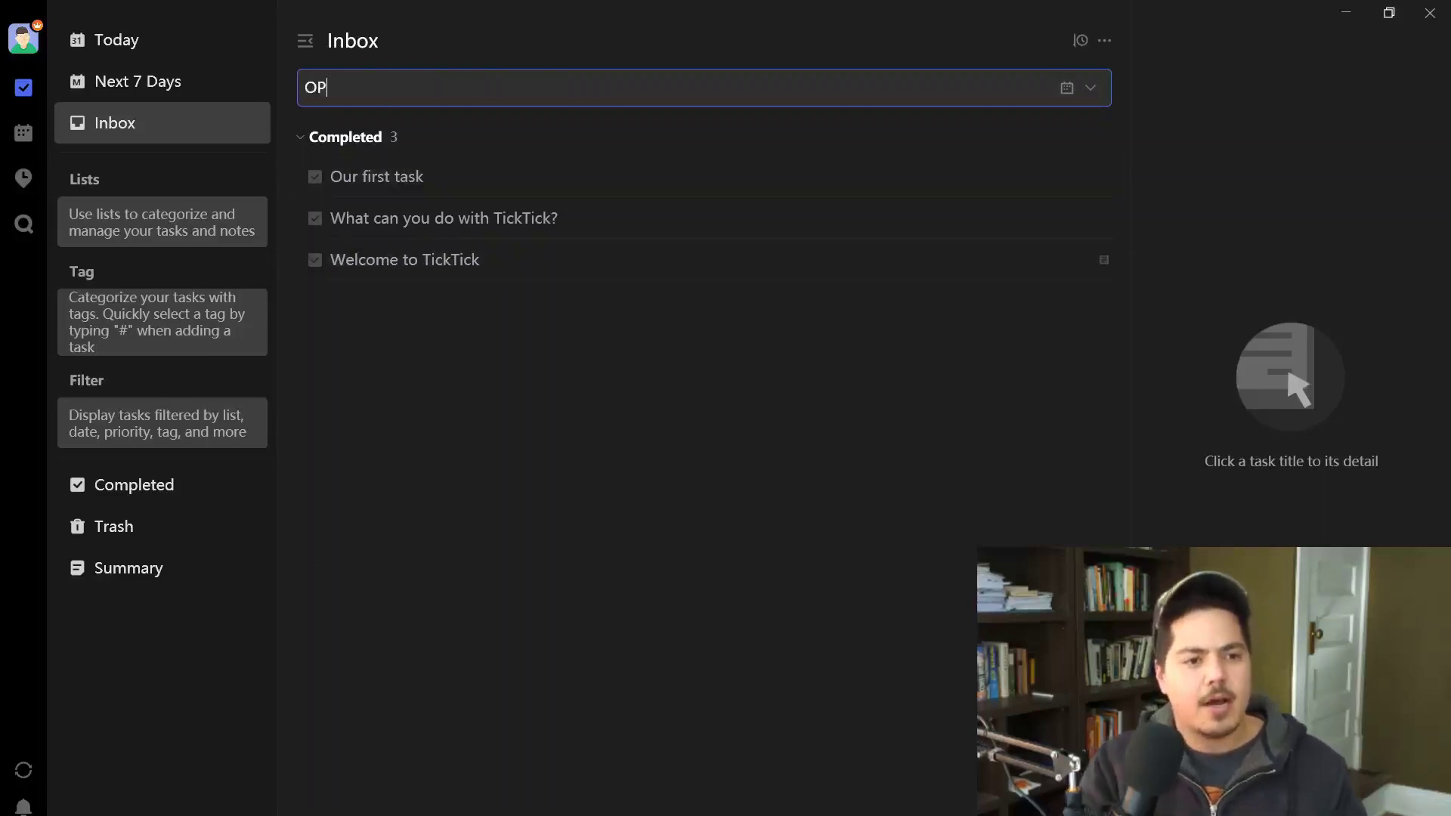
{"action": "key", "text": "BackSpace"}
{"action": "key", "text": "BackSpace"}
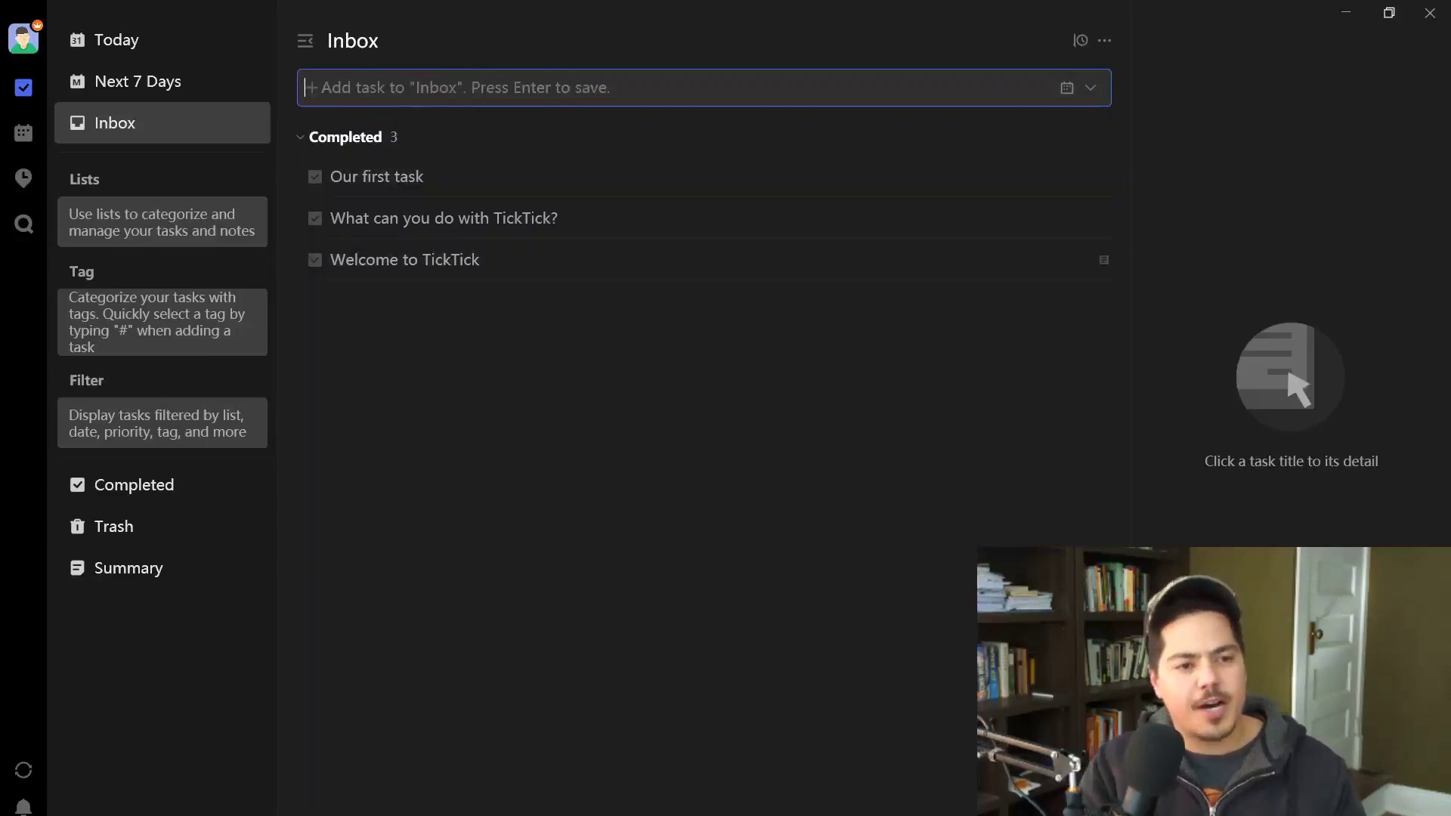
{"action": "type", "text": "Our second task"}
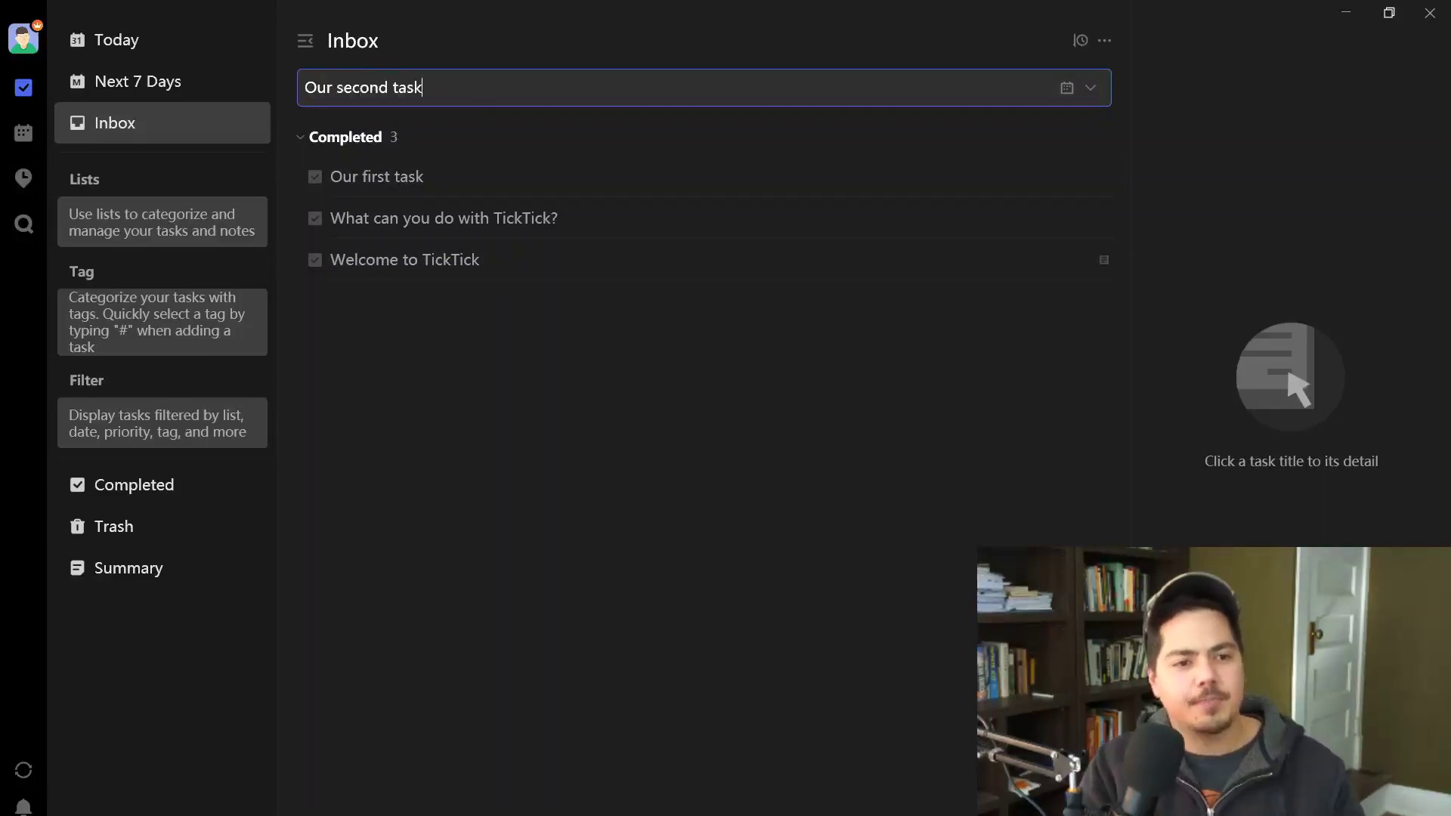
{"action": "key", "text": "Return"}
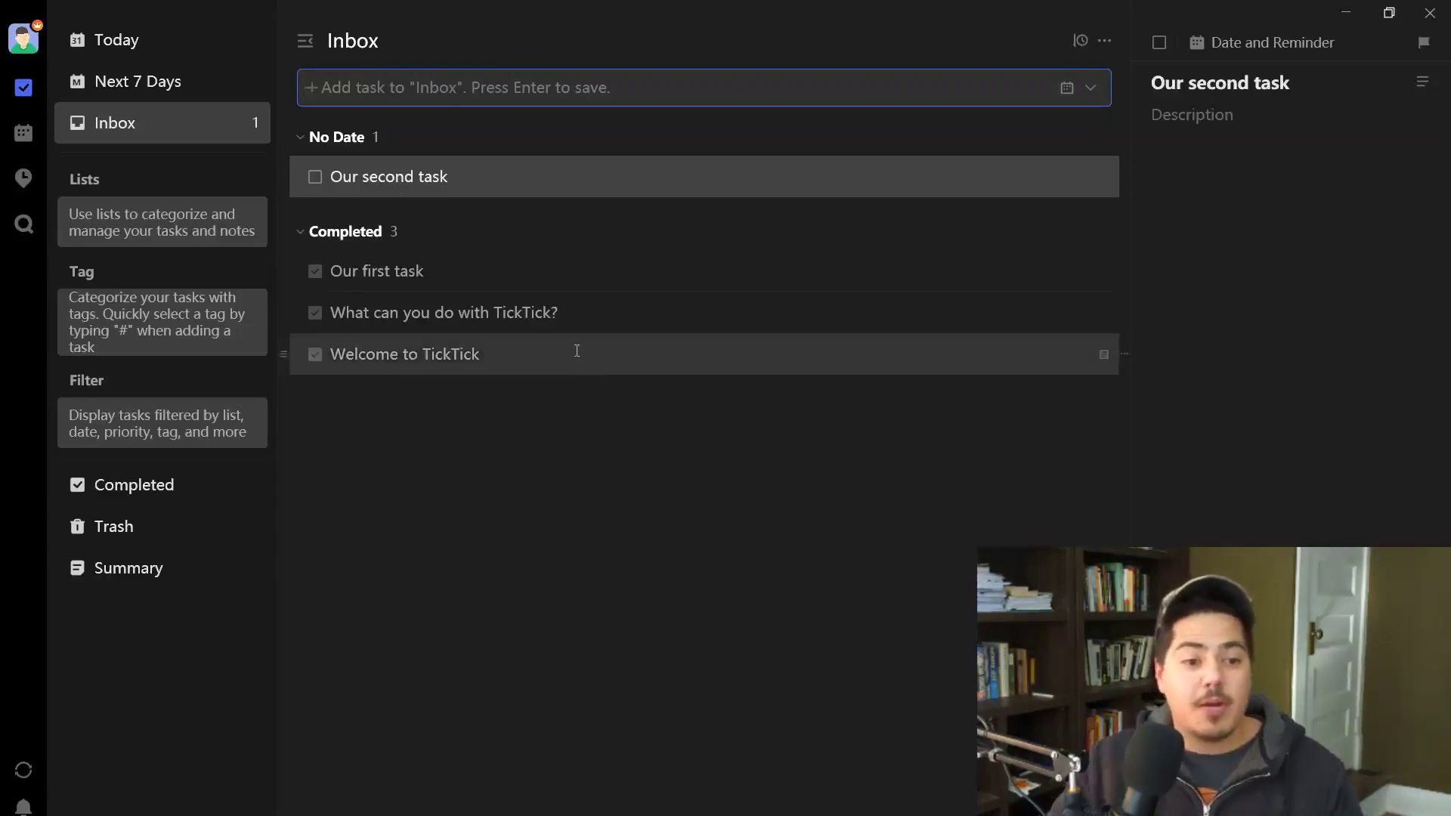
Add a task named 'Third task' to the TickTick Inbox.
{"action": "left_click", "coordinate": [478, 359]}
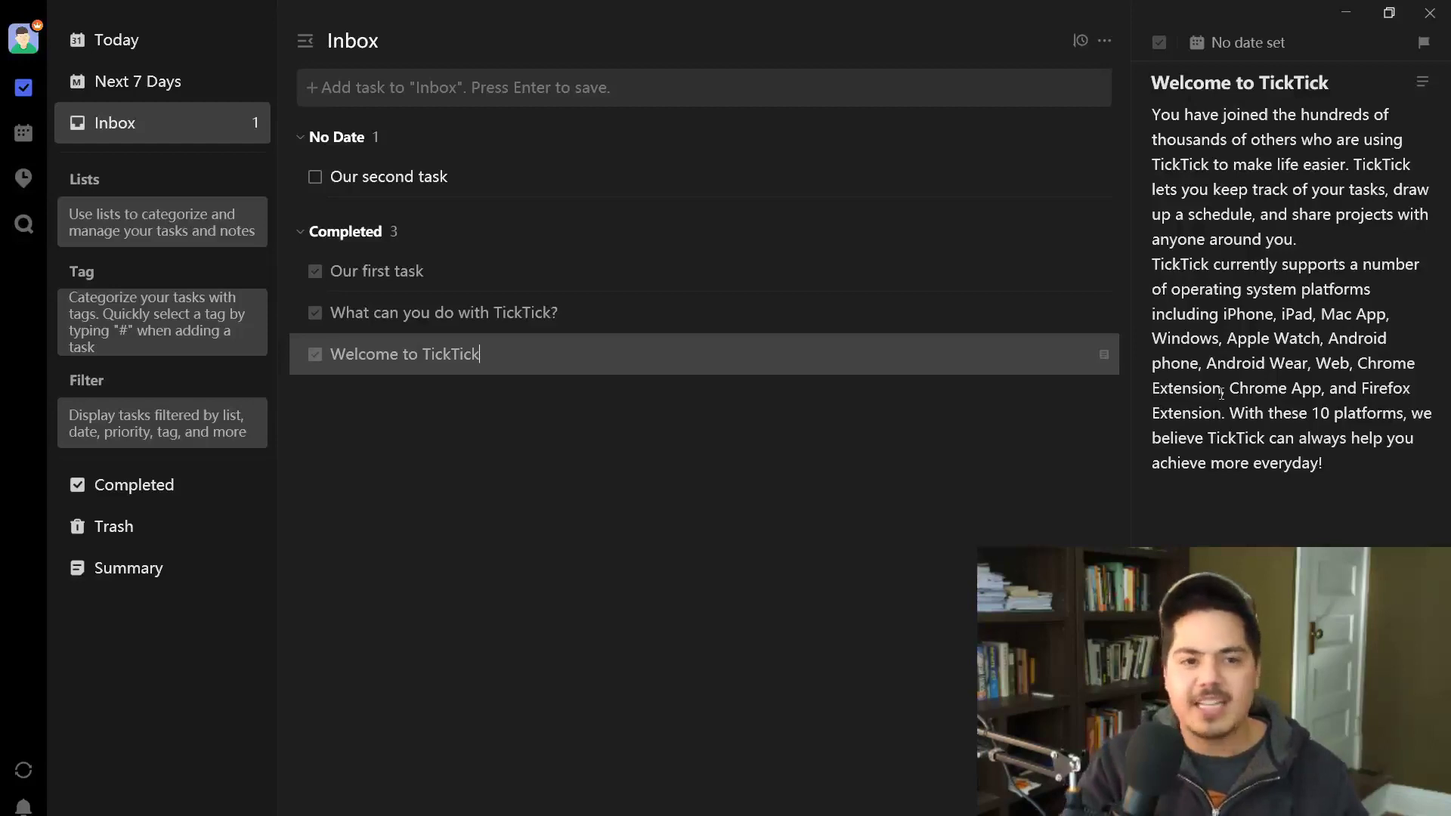
{"action": "key", "text": "ctrl+n"}
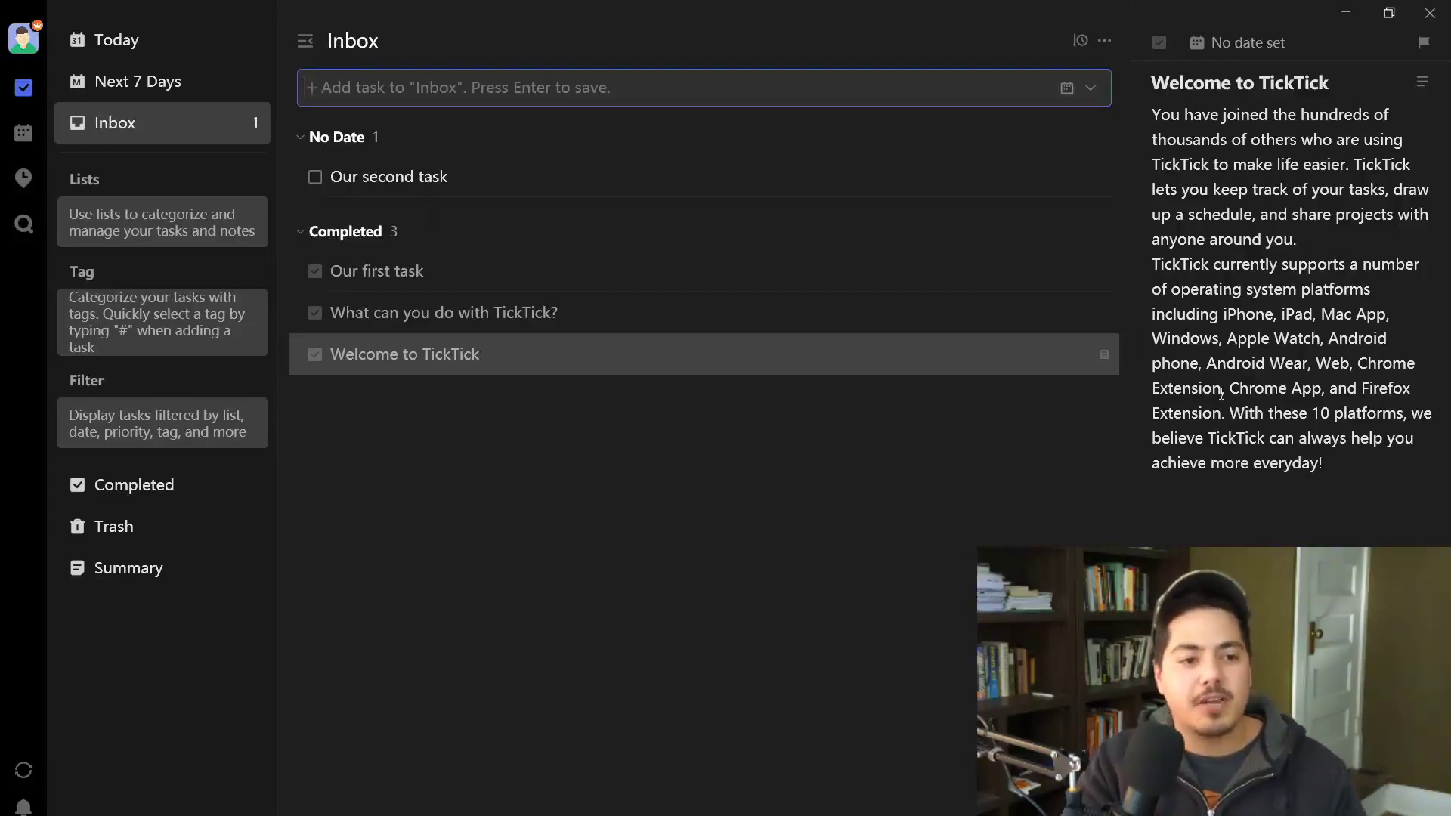
{"action": "type", "text": "Third task"}
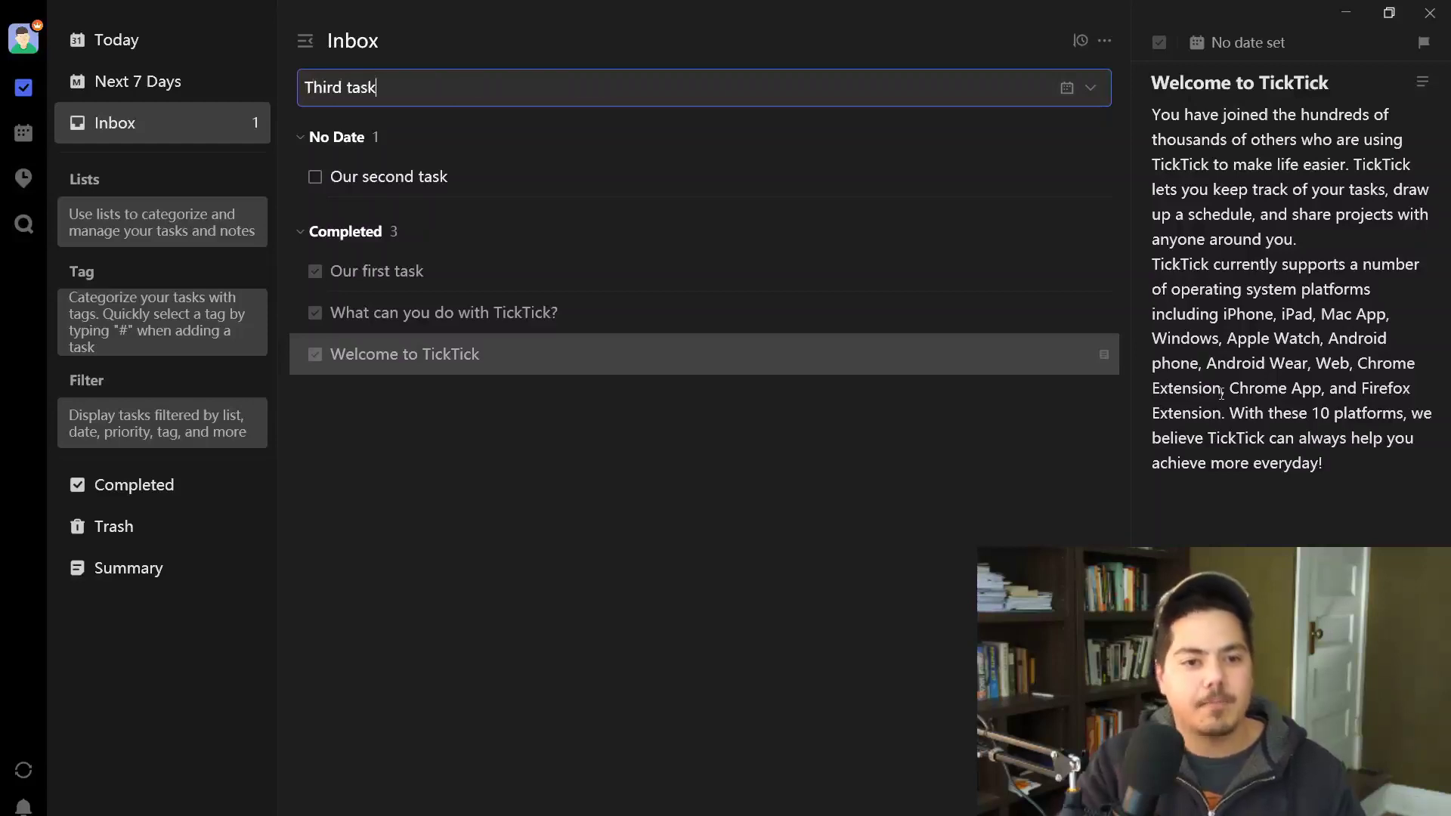
{"action": "key", "text": "Return"}
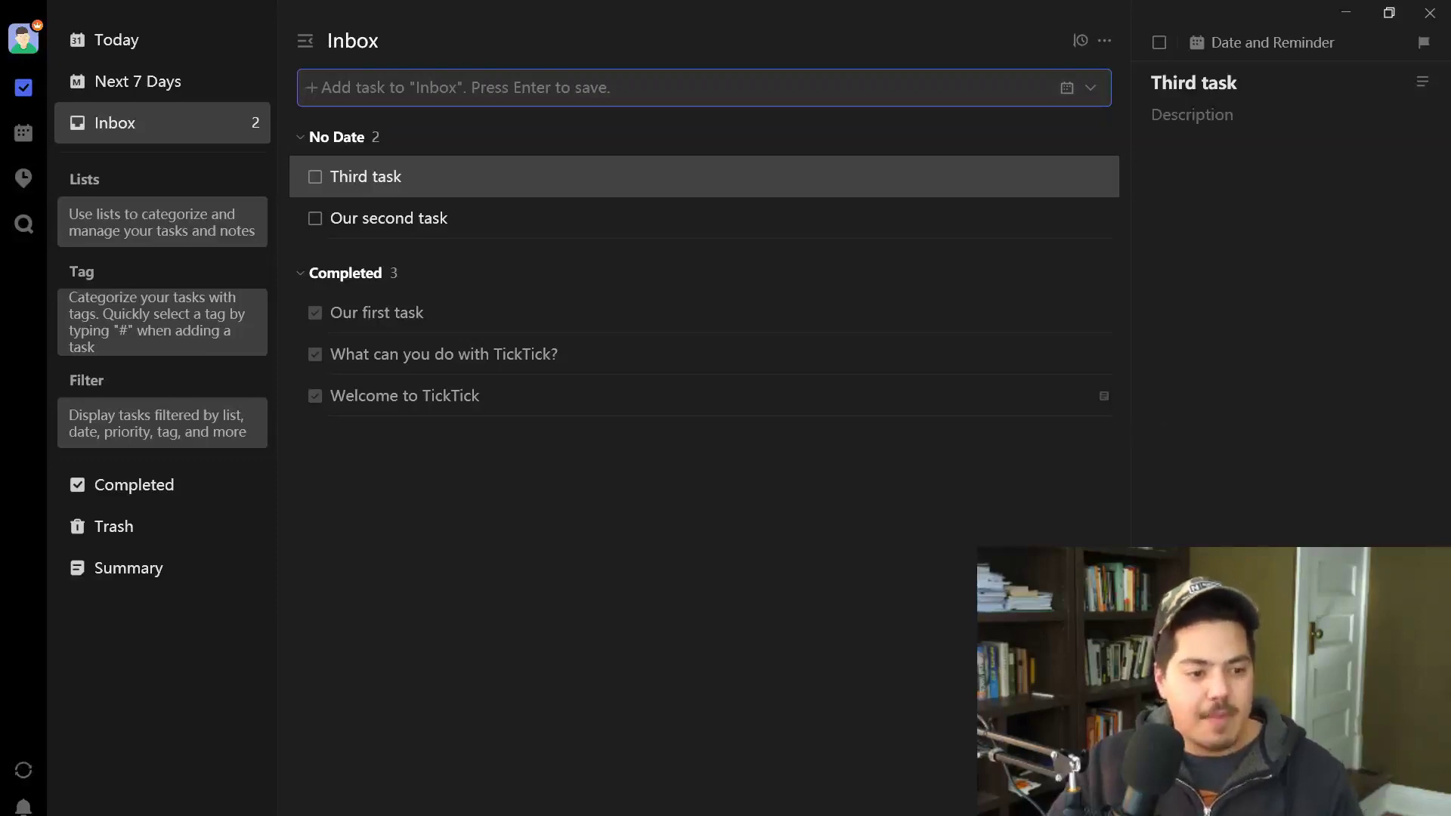
Hide TickTick and bring up the TickTick download page in Chrome.
{"action": "key", "text": "super+d"}
{"action": "mouse_move", "coordinate": [104, 786]}
{"action": "left_click", "coordinate": [160, 800]}
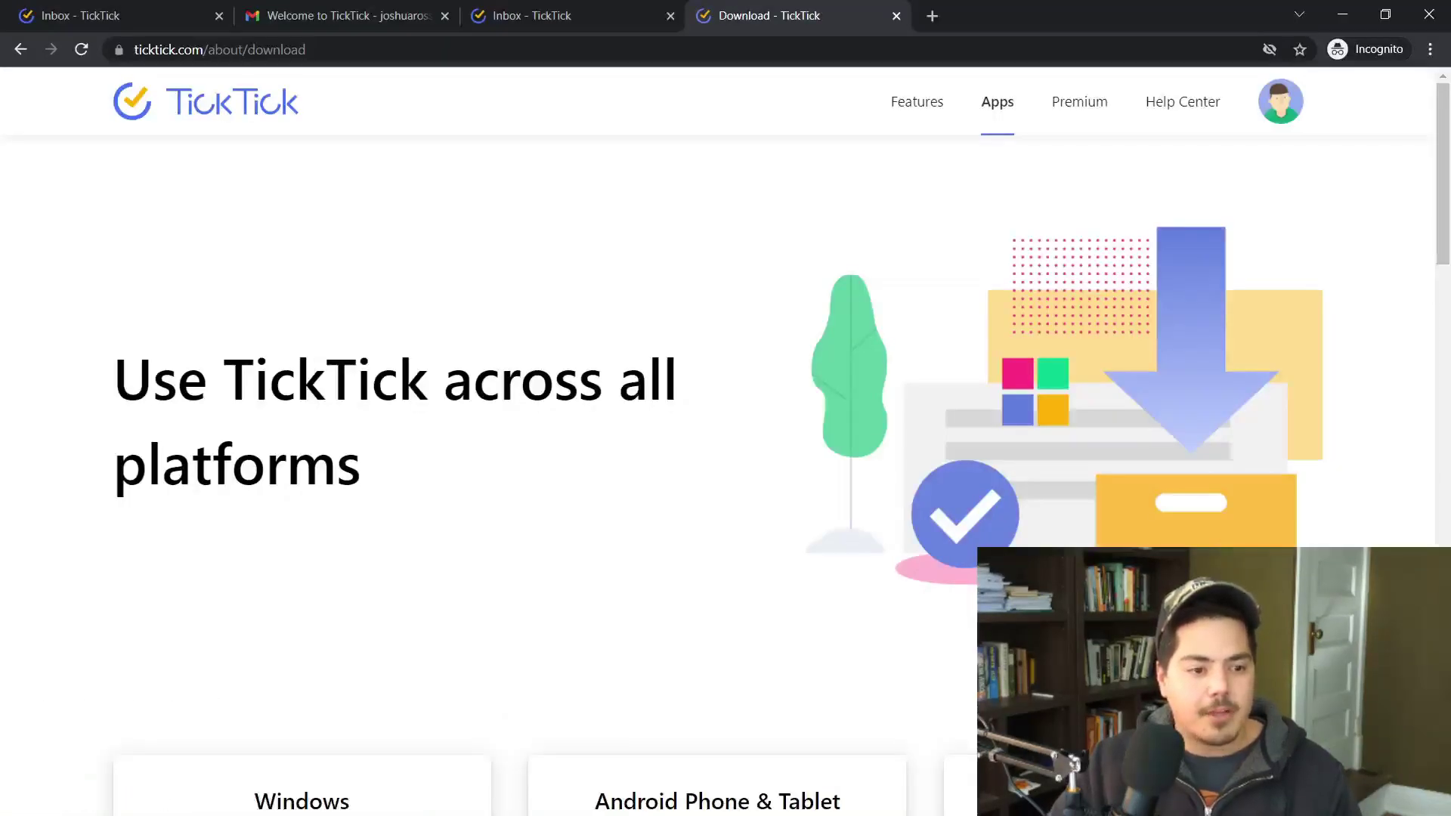
Switch to the 'milky way galaxy' Chrome results and open TickTick's quick-add box.
{"action": "mouse_move", "coordinate": [104, 786]}
{"action": "left_click", "coordinate": [314, 767]}
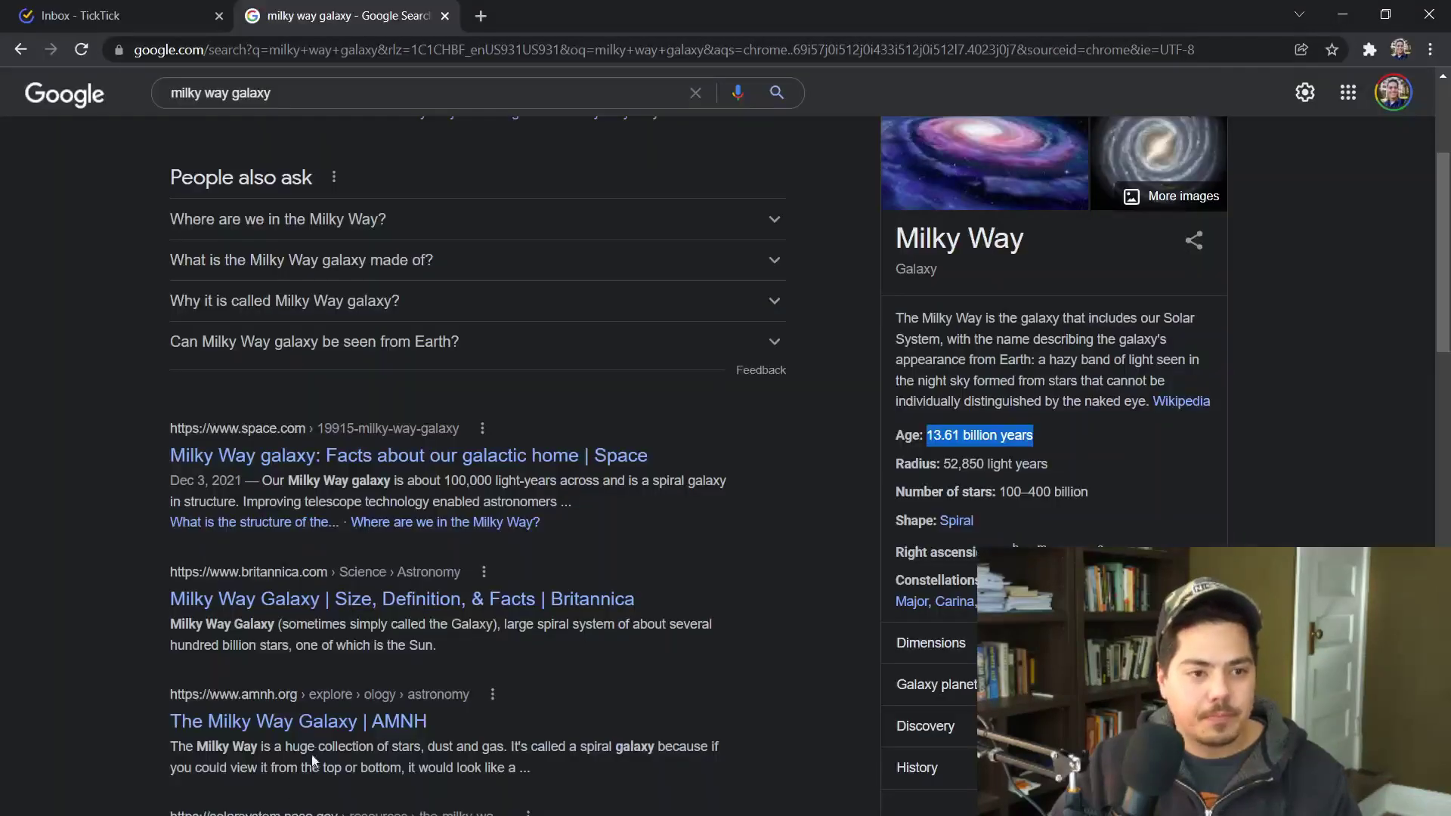
{"action": "scroll", "coordinate": [314, 760], "scroll_direction": "up", "scroll_amount": 4}
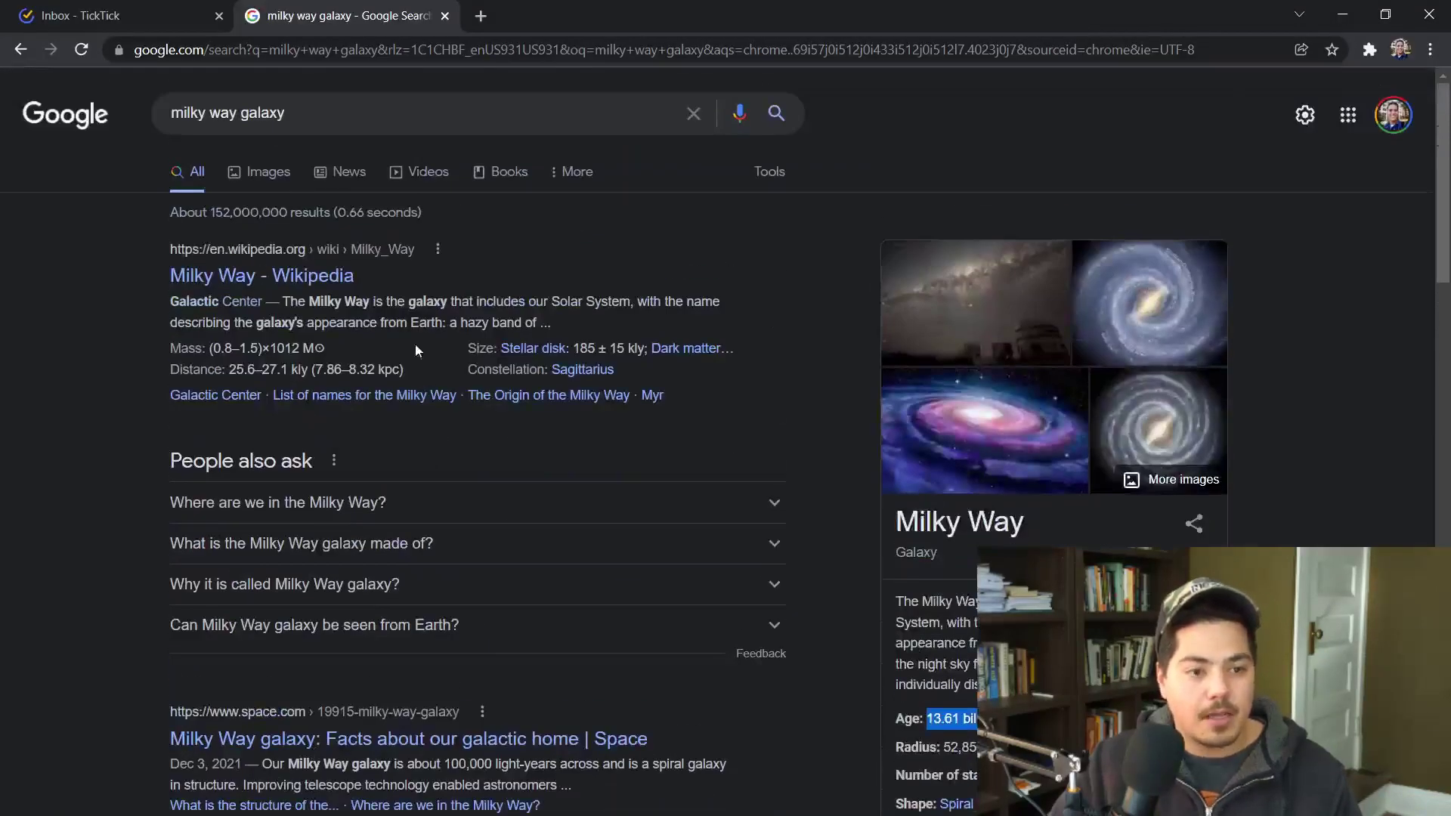
{"action": "scroll", "coordinate": [898, 401], "scroll_direction": "down", "scroll_amount": 3}
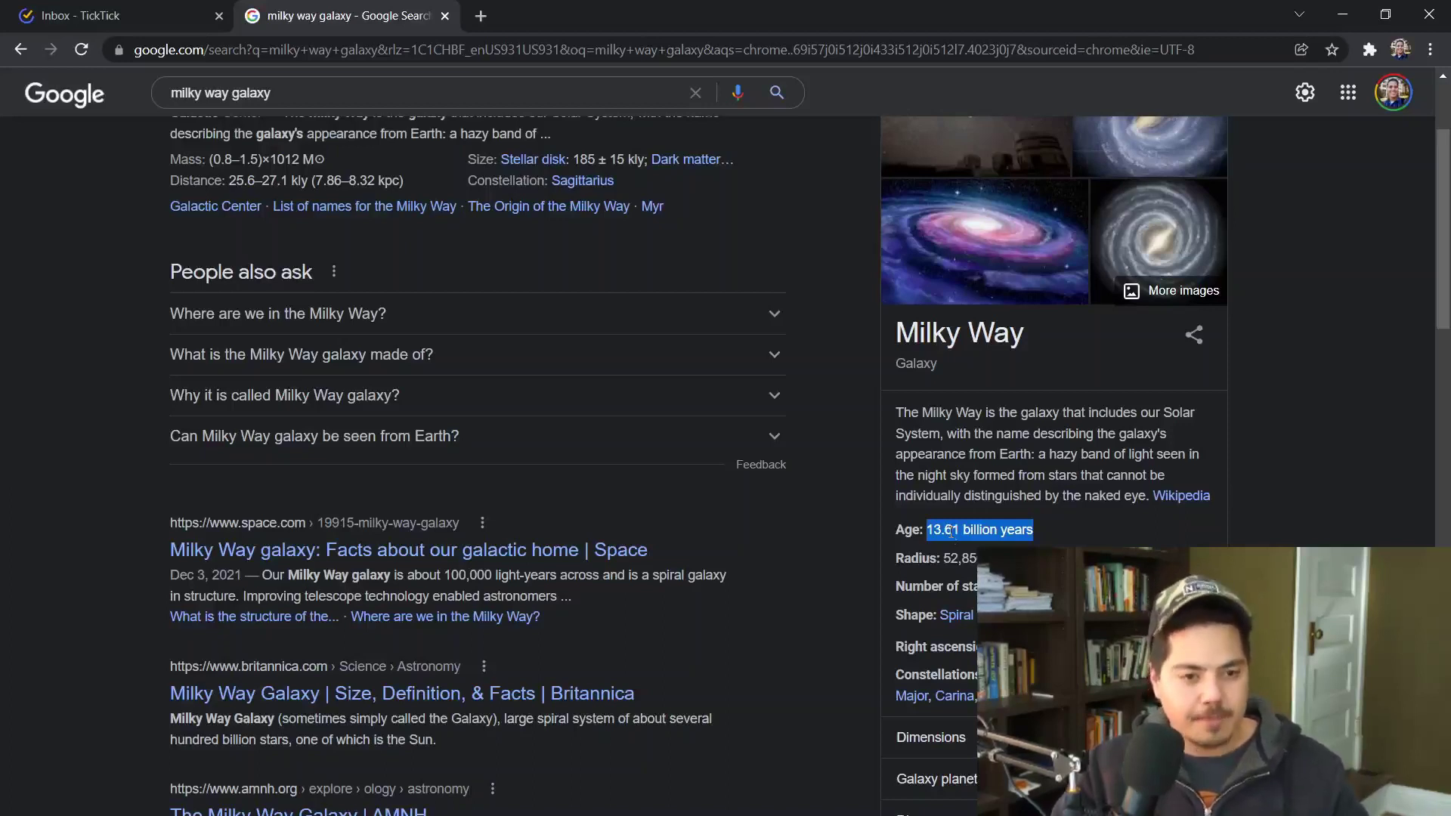
{"action": "key", "text": "ctrl+shift+a"}
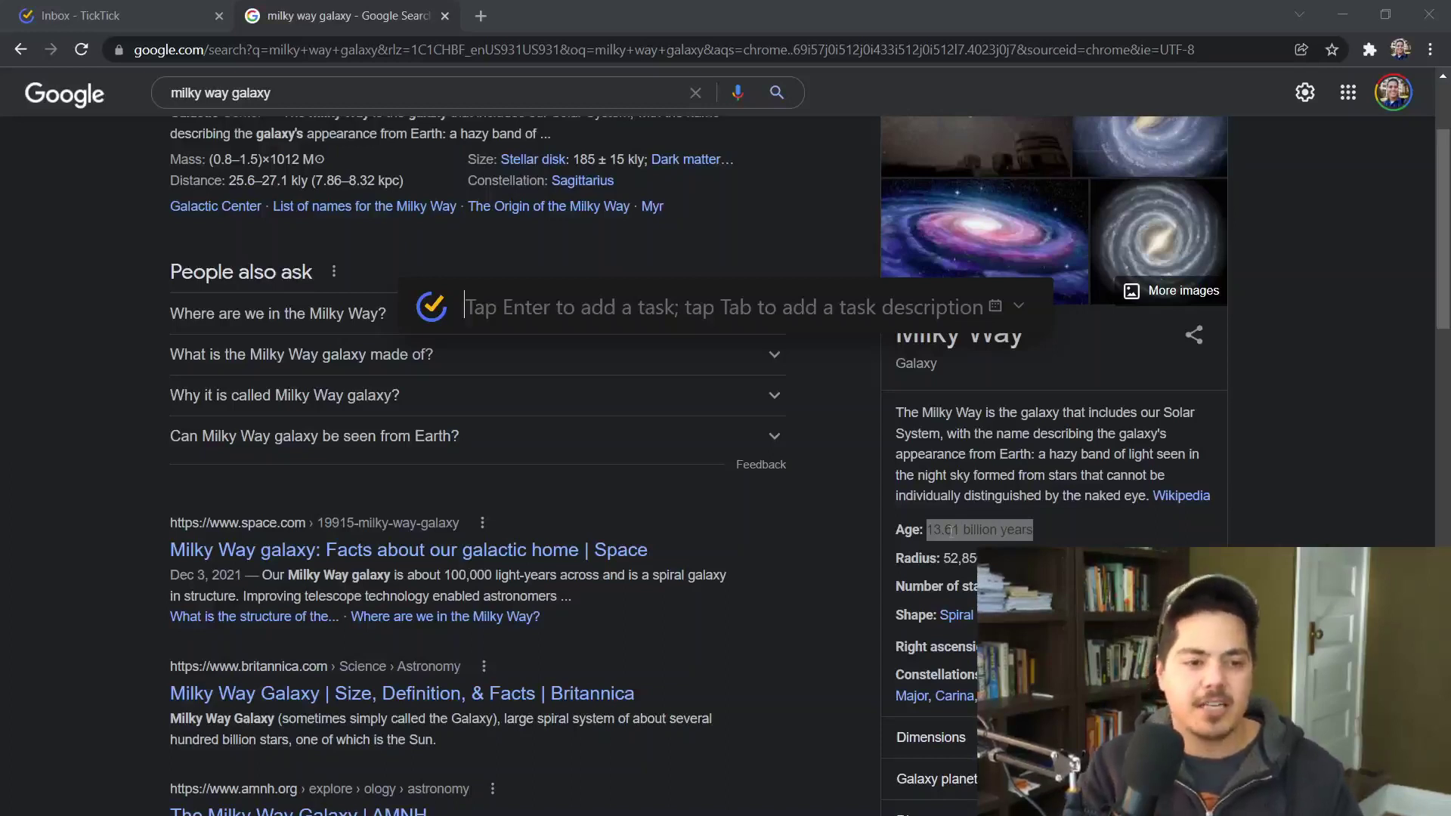
Quick-add 'Task 4' and bring the TickTick app forward to check the Inbox.
{"action": "type", "text": "Task 4"}
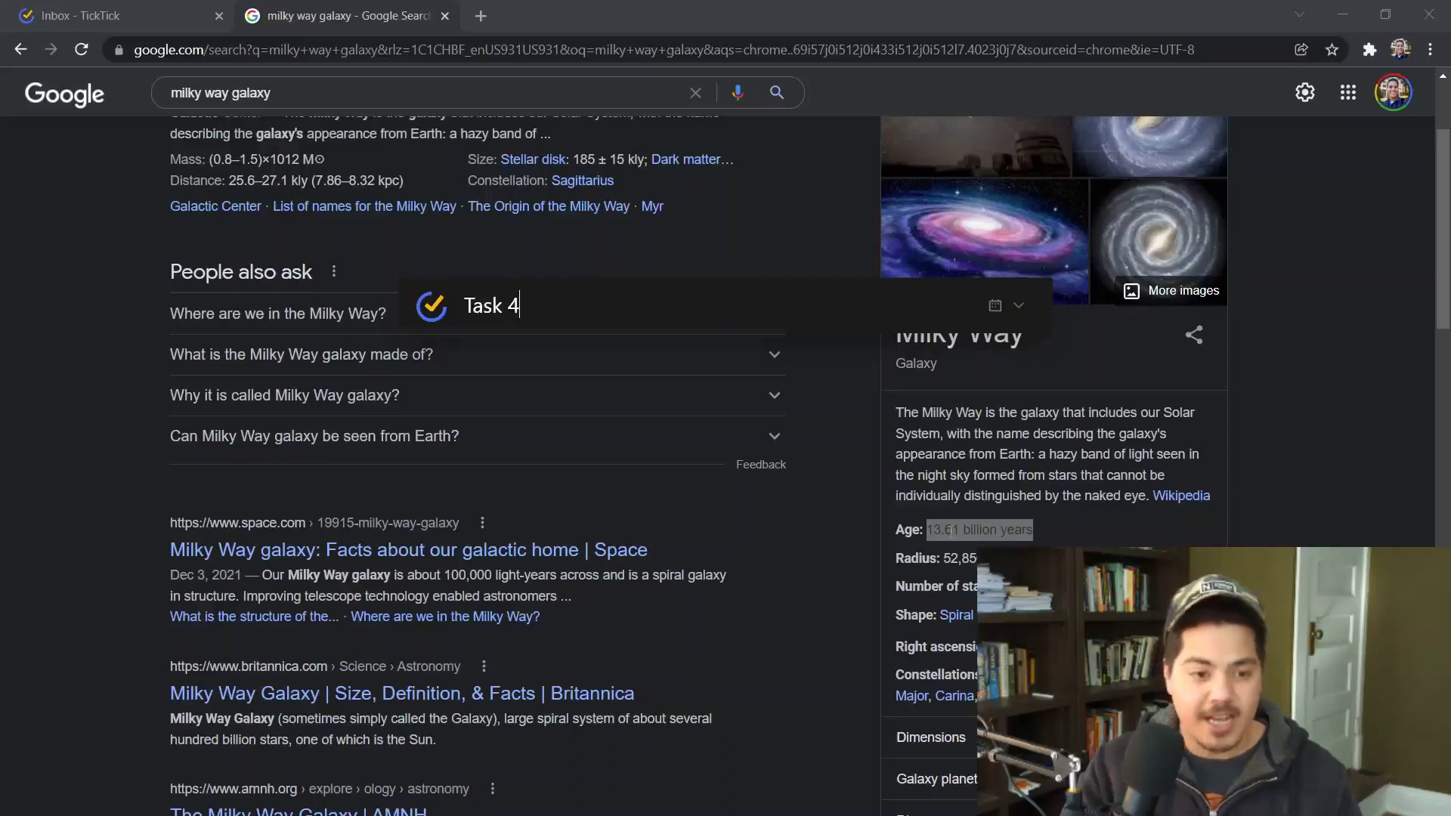
{"action": "key", "text": "Return"}
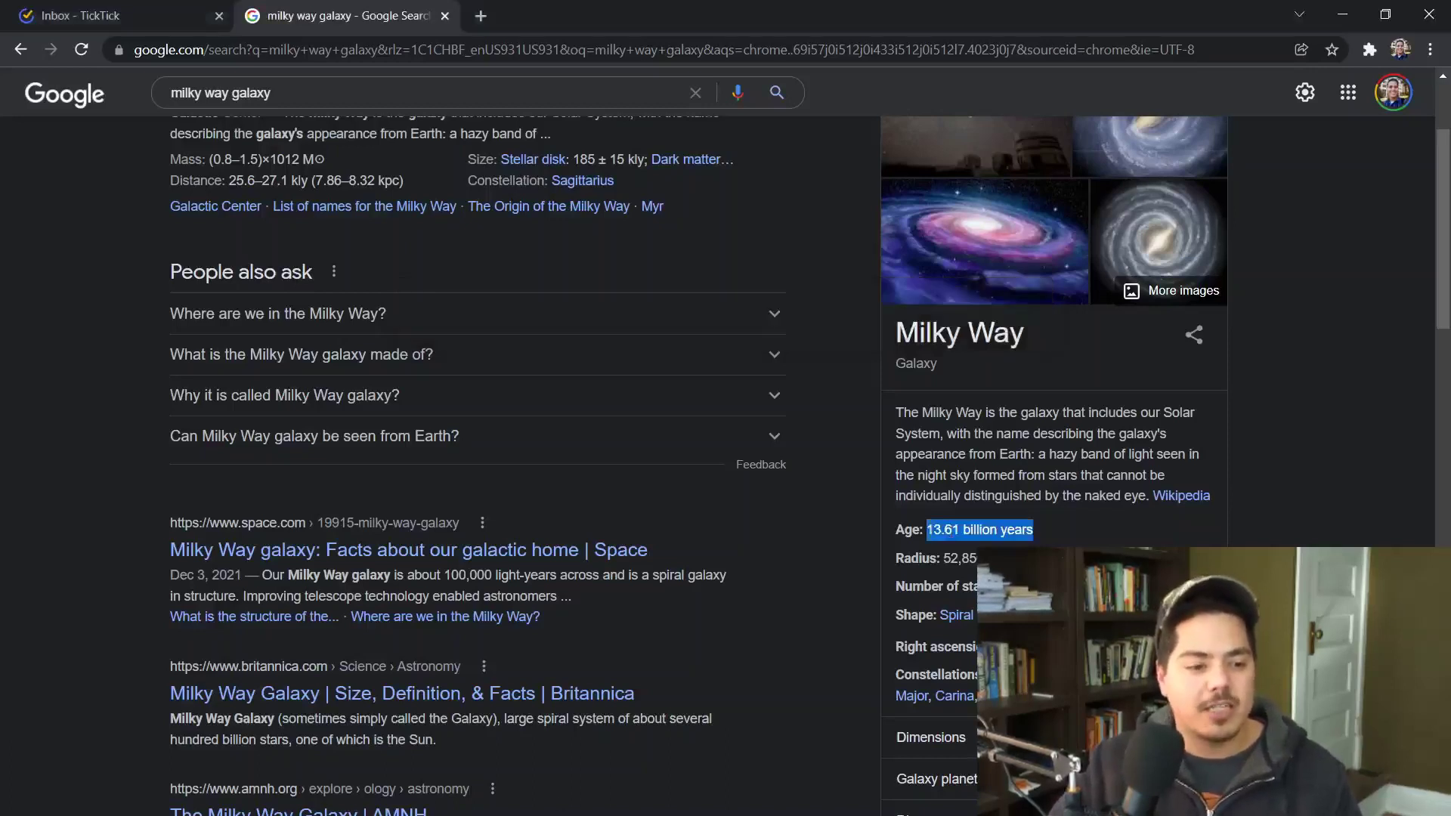
{"action": "left_click", "coordinate": [488, 814]}
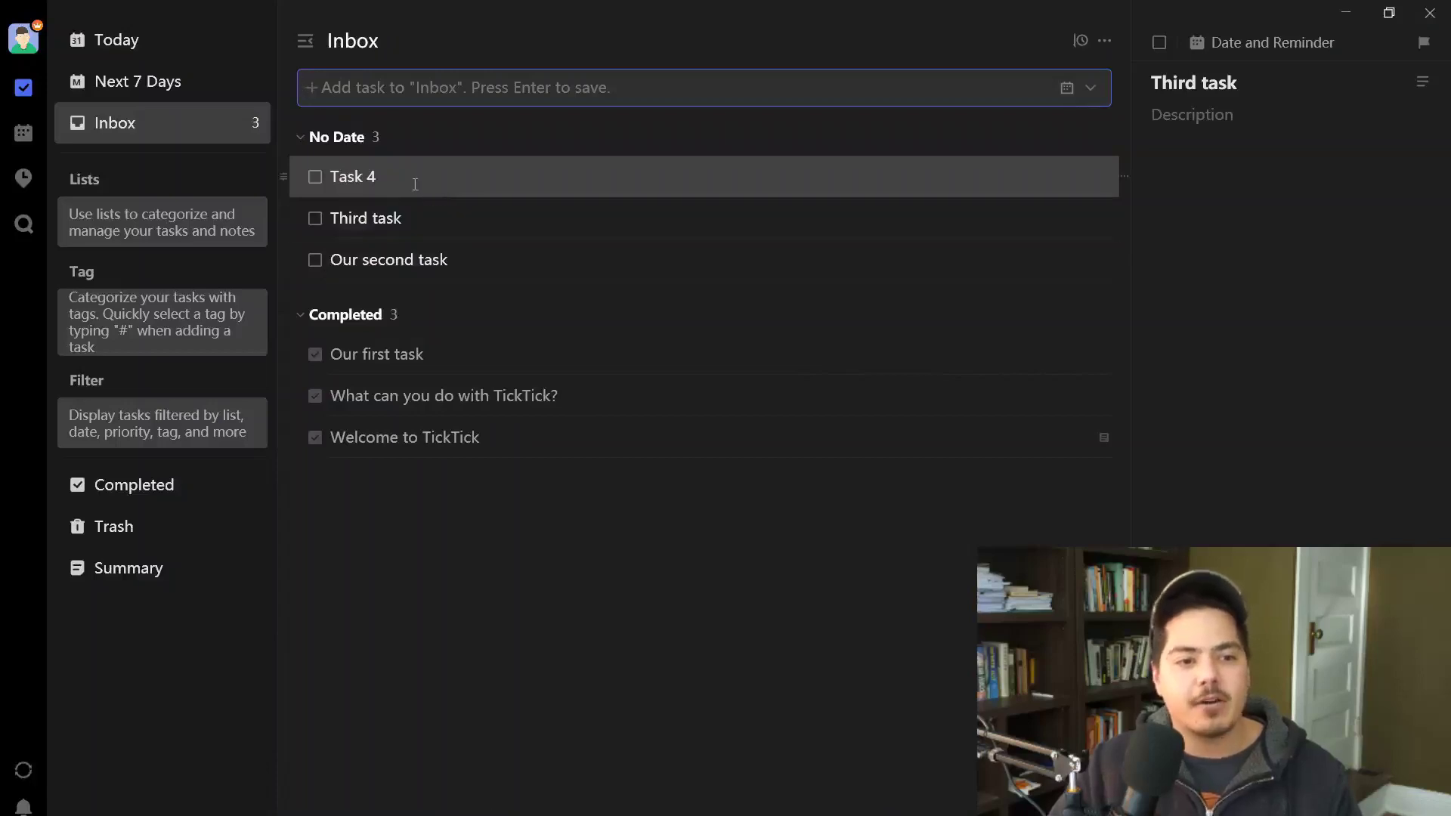
Exit the add-task field and switch to the TickTick welcome email in Gmail.
{"action": "key", "text": "Escape"}
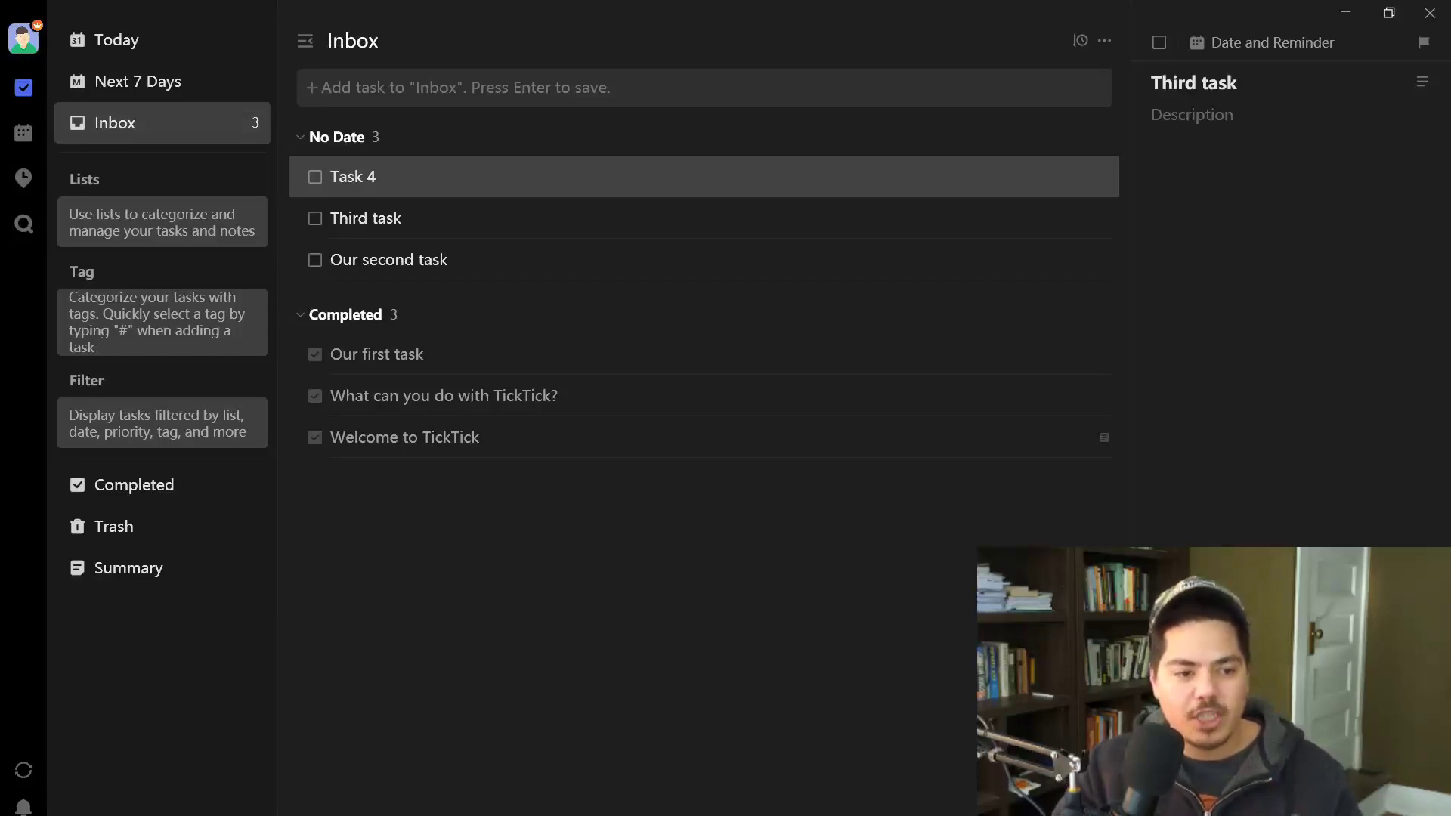
{"action": "key", "text": "alt+Tab"}
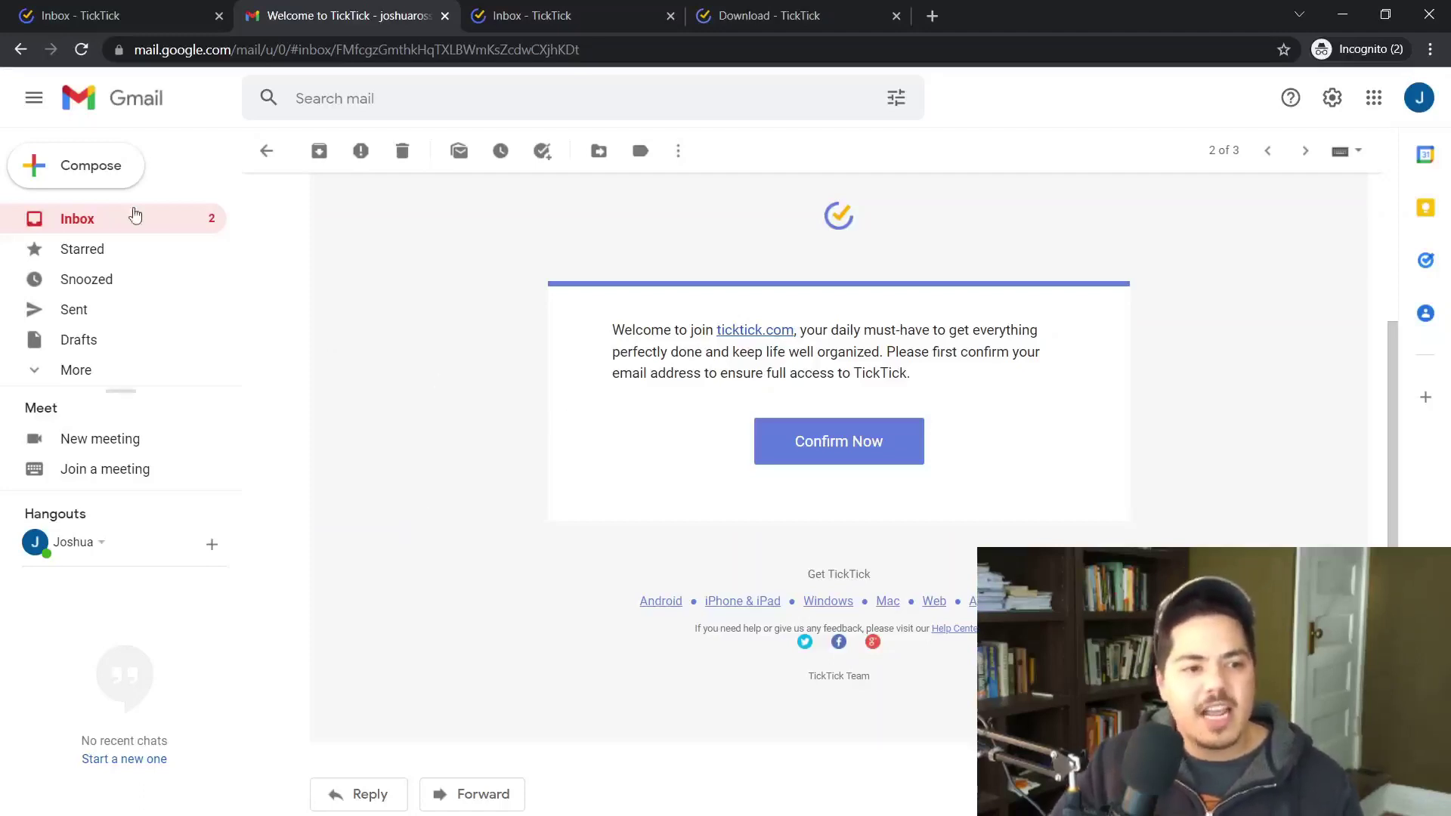
Forward the Security alert email to the pasted TickTick to-do address and return to TickTick.
{"action": "left_click", "coordinate": [102, 232]}
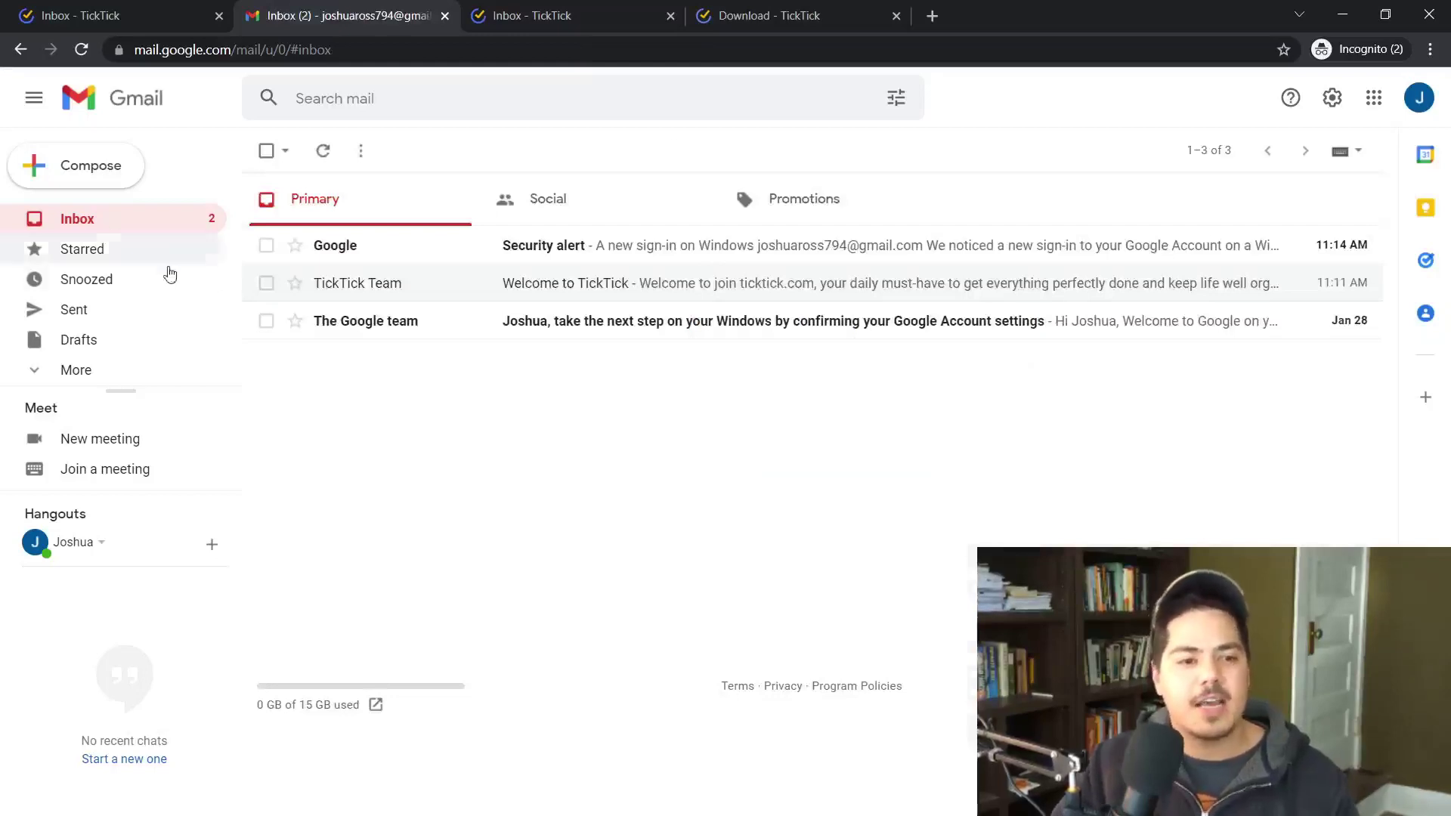
{"action": "left_click", "coordinate": [545, 259]}
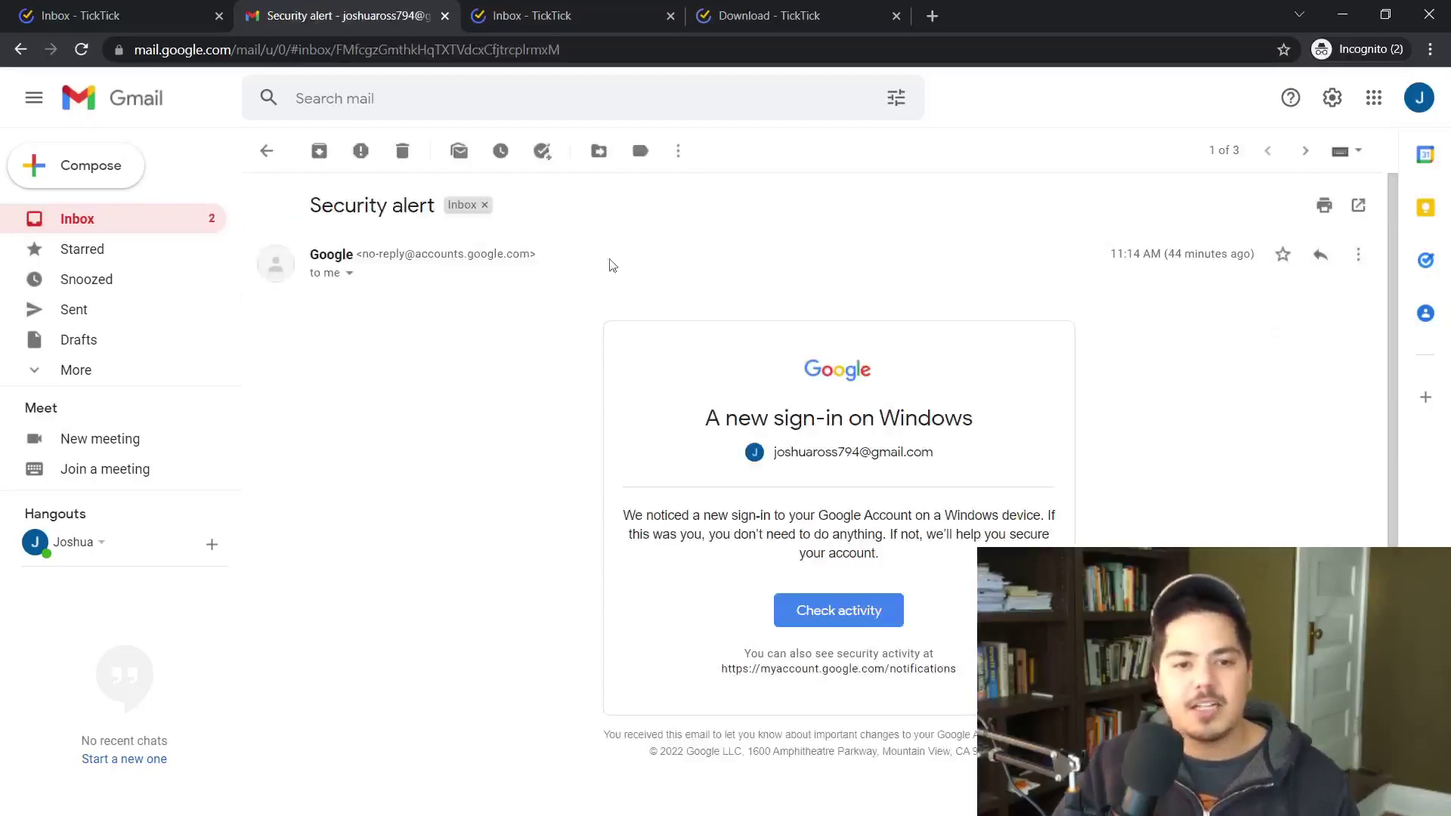
{"action": "left_click", "coordinate": [1350, 268]}
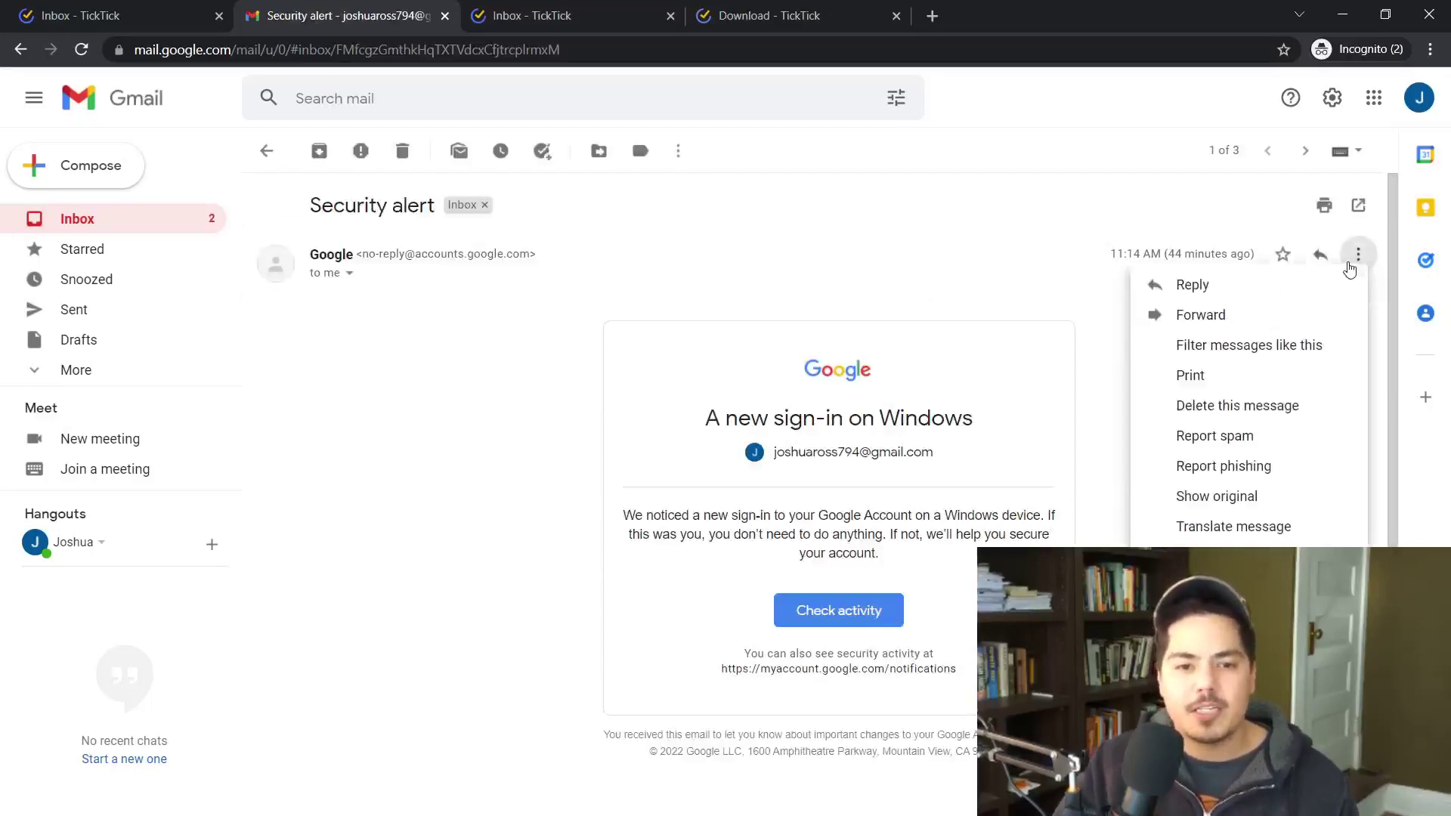
{"action": "left_click", "coordinate": [1272, 317]}
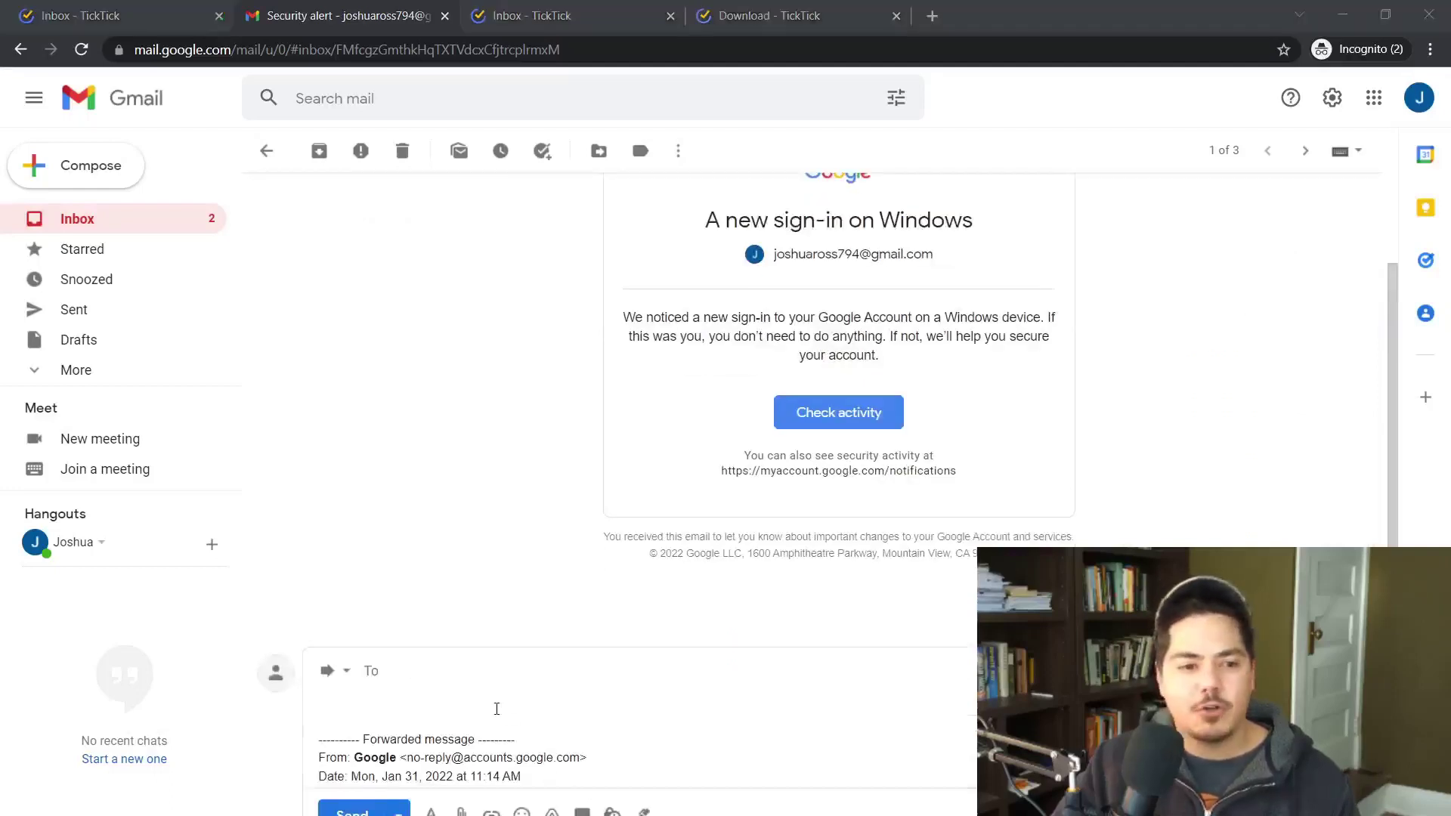
{"action": "left_click", "coordinate": [488, 669]}
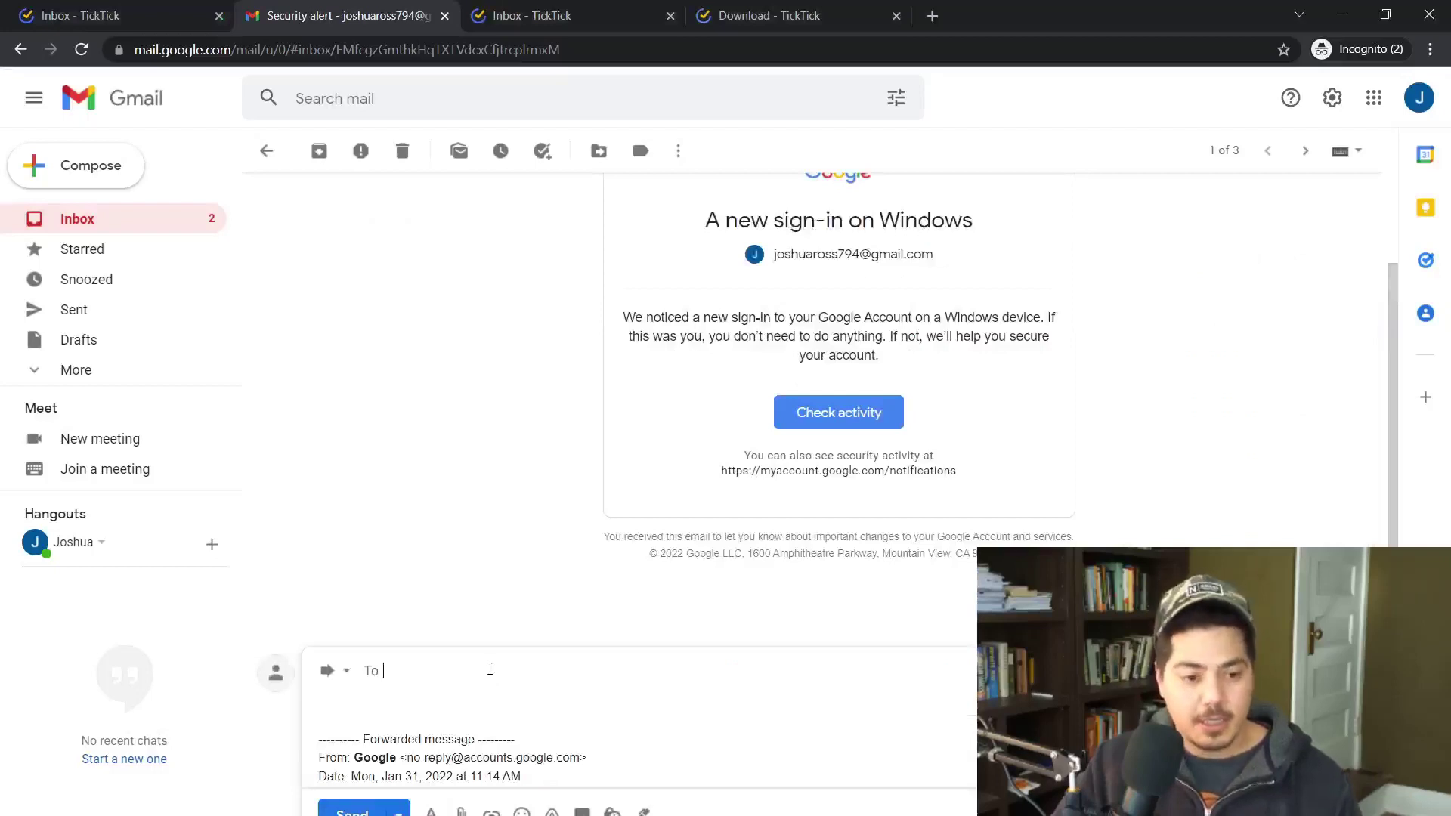
{"action": "key", "text": "ctrl+v"}
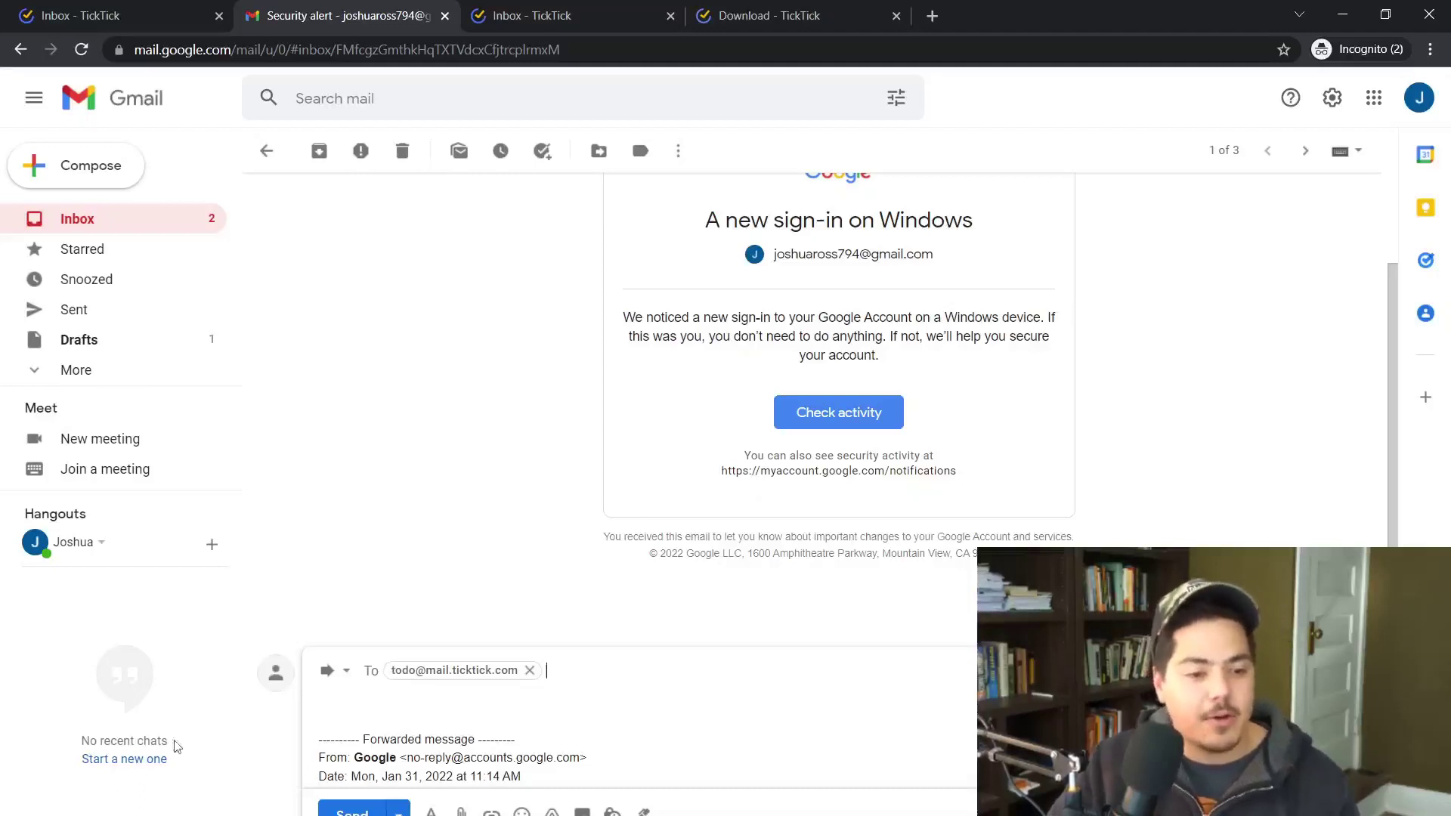
{"action": "key", "text": "ctrl+Return"}
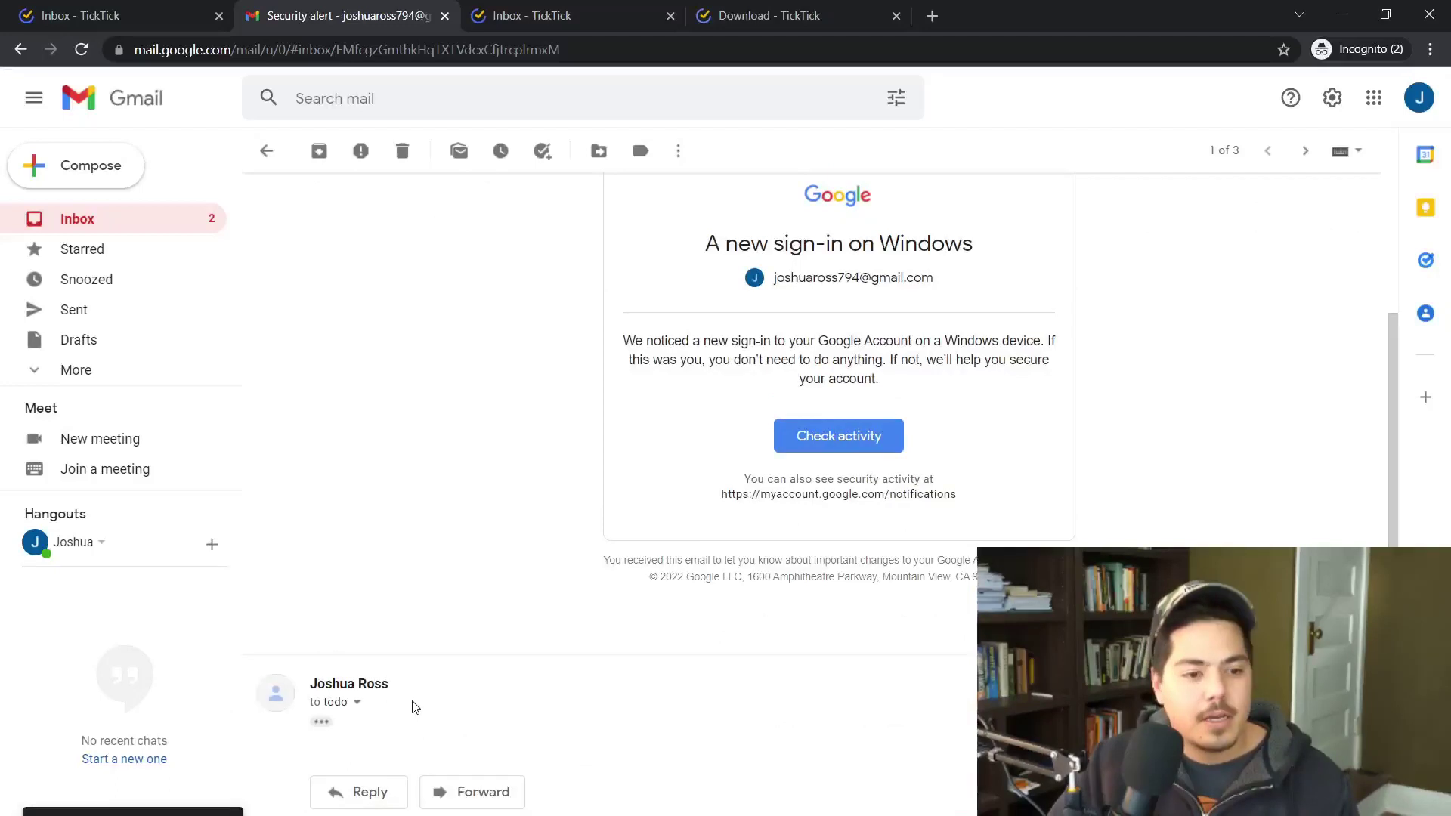
{"action": "scroll", "coordinate": [413, 707], "scroll_direction": "up", "scroll_amount": 3}
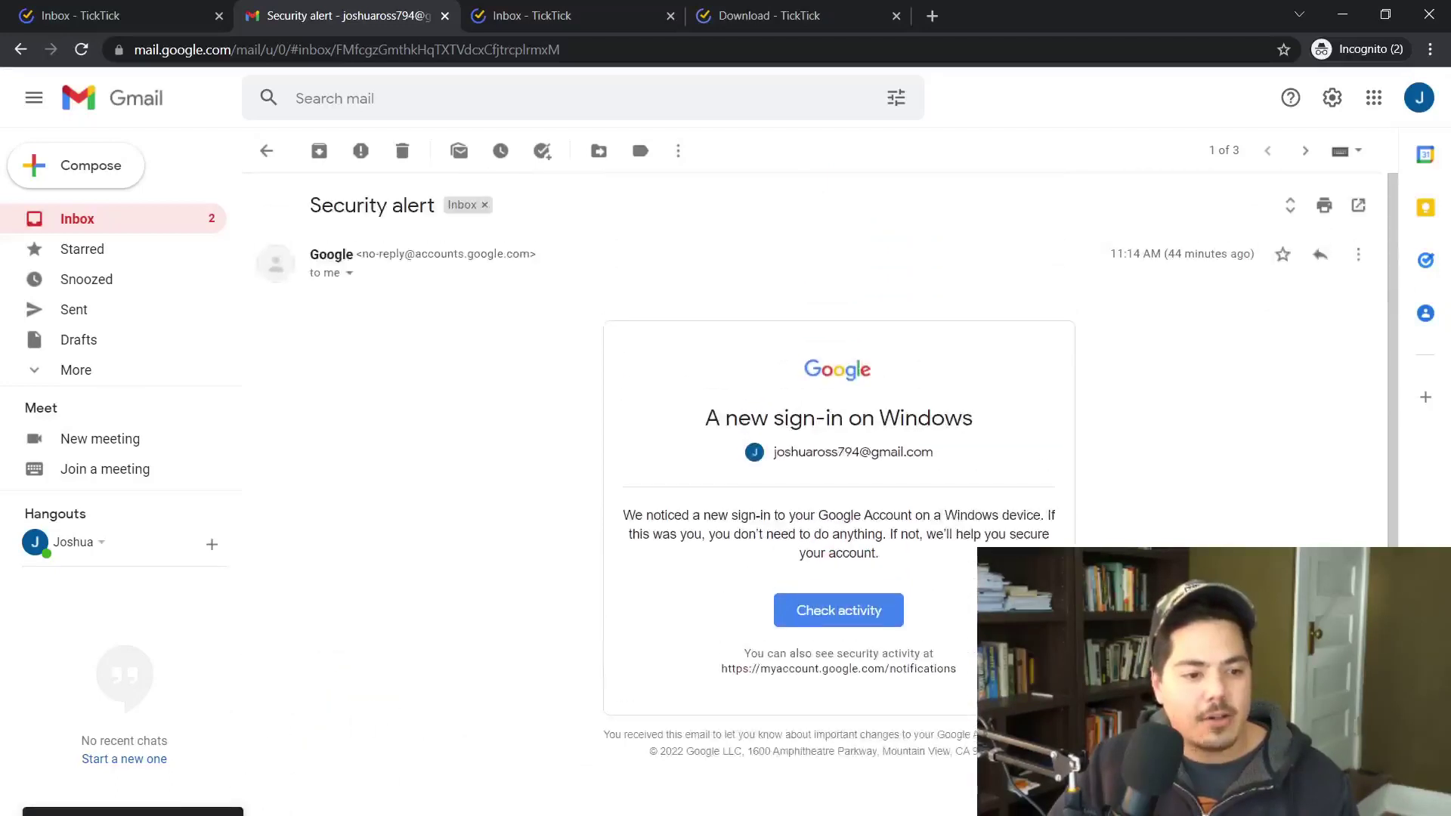
{"action": "key", "text": "alt+Tab"}
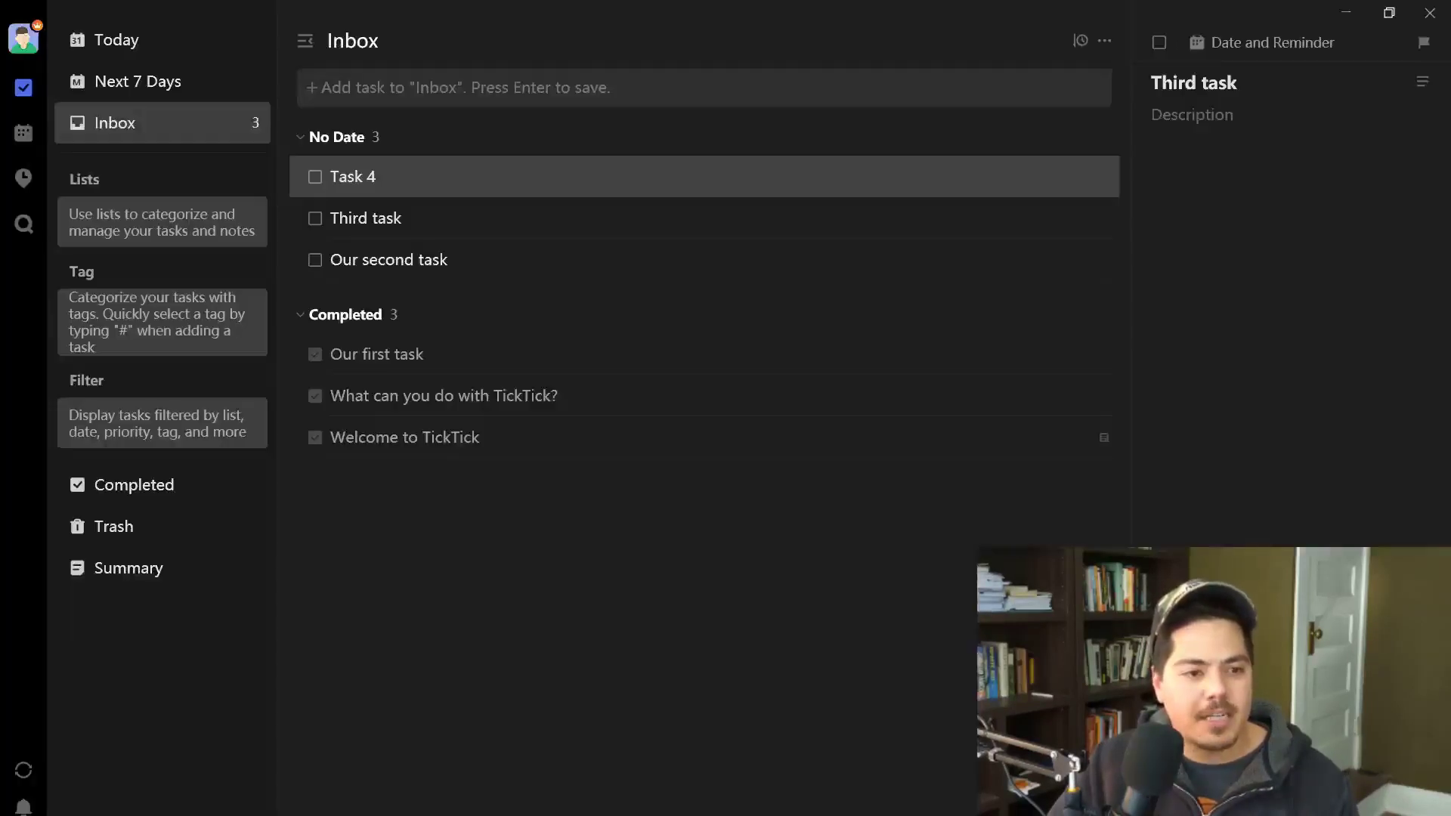
Sync TickTick and read the new 'Fwd: Security alert' task's forwarded text.
{"action": "left_click", "coordinate": [31, 774]}
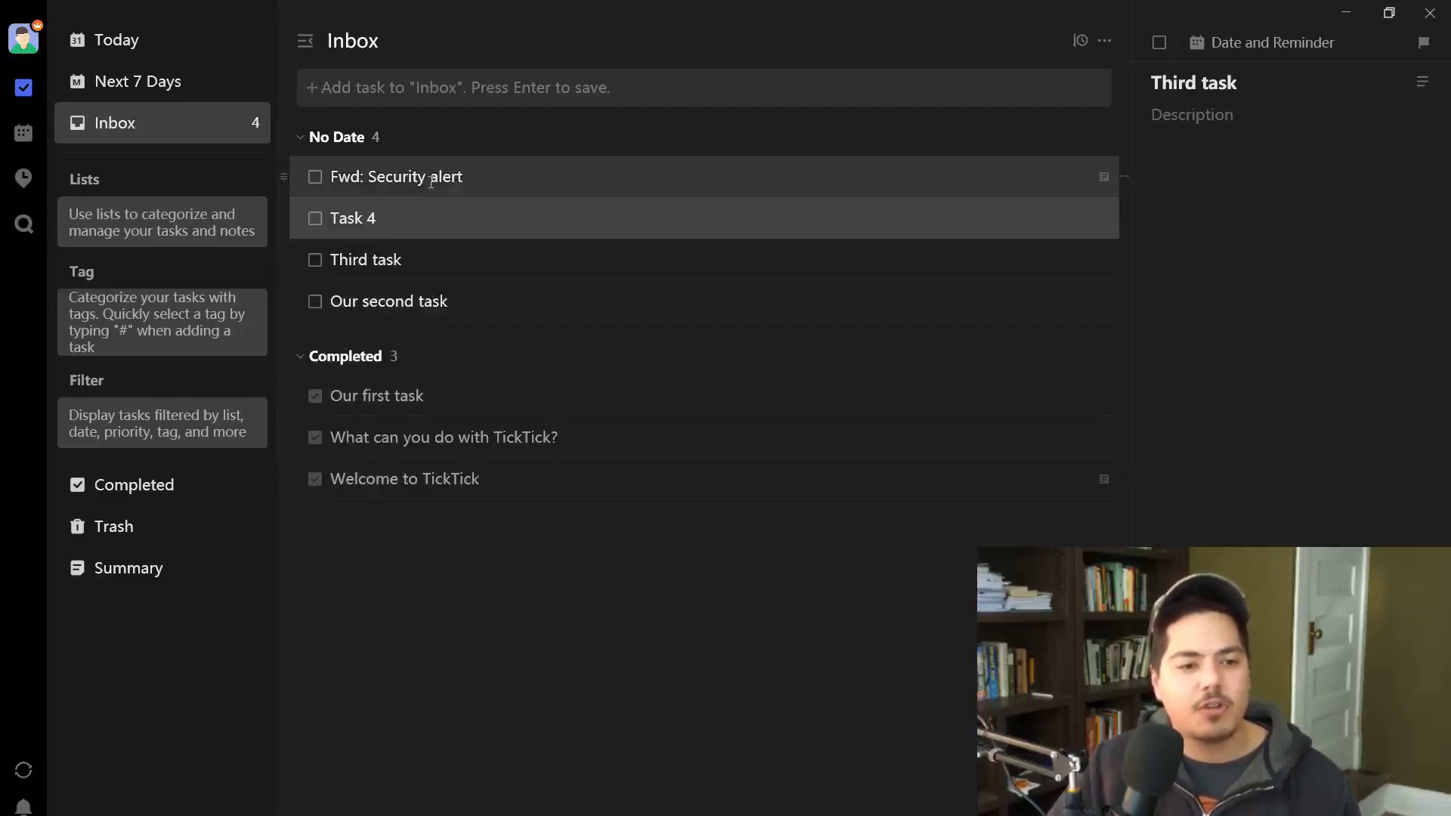
{"action": "left_click", "coordinate": [431, 181]}
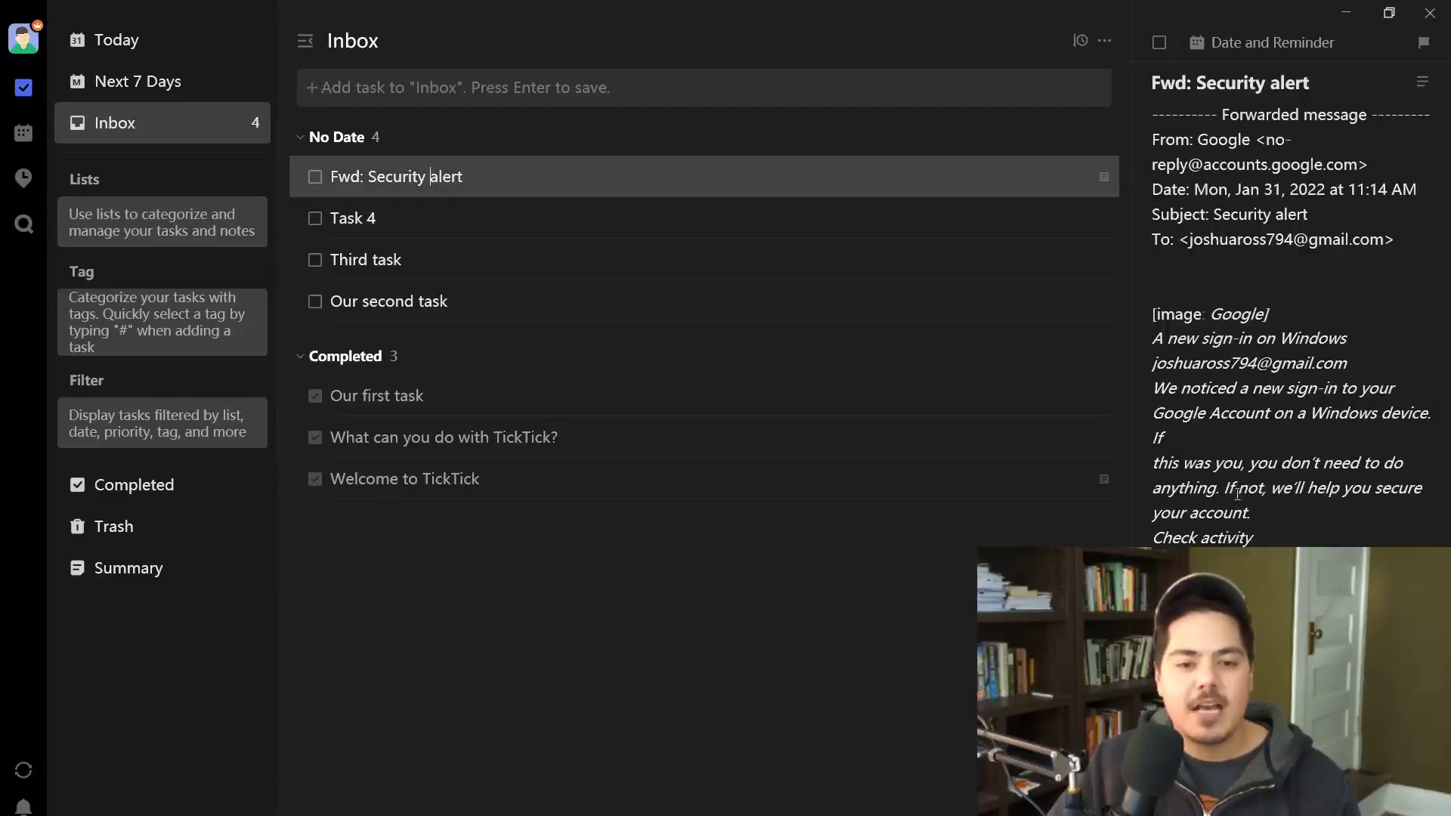
{"action": "scroll", "coordinate": [1237, 493], "scroll_direction": "down", "scroll_amount": 3}
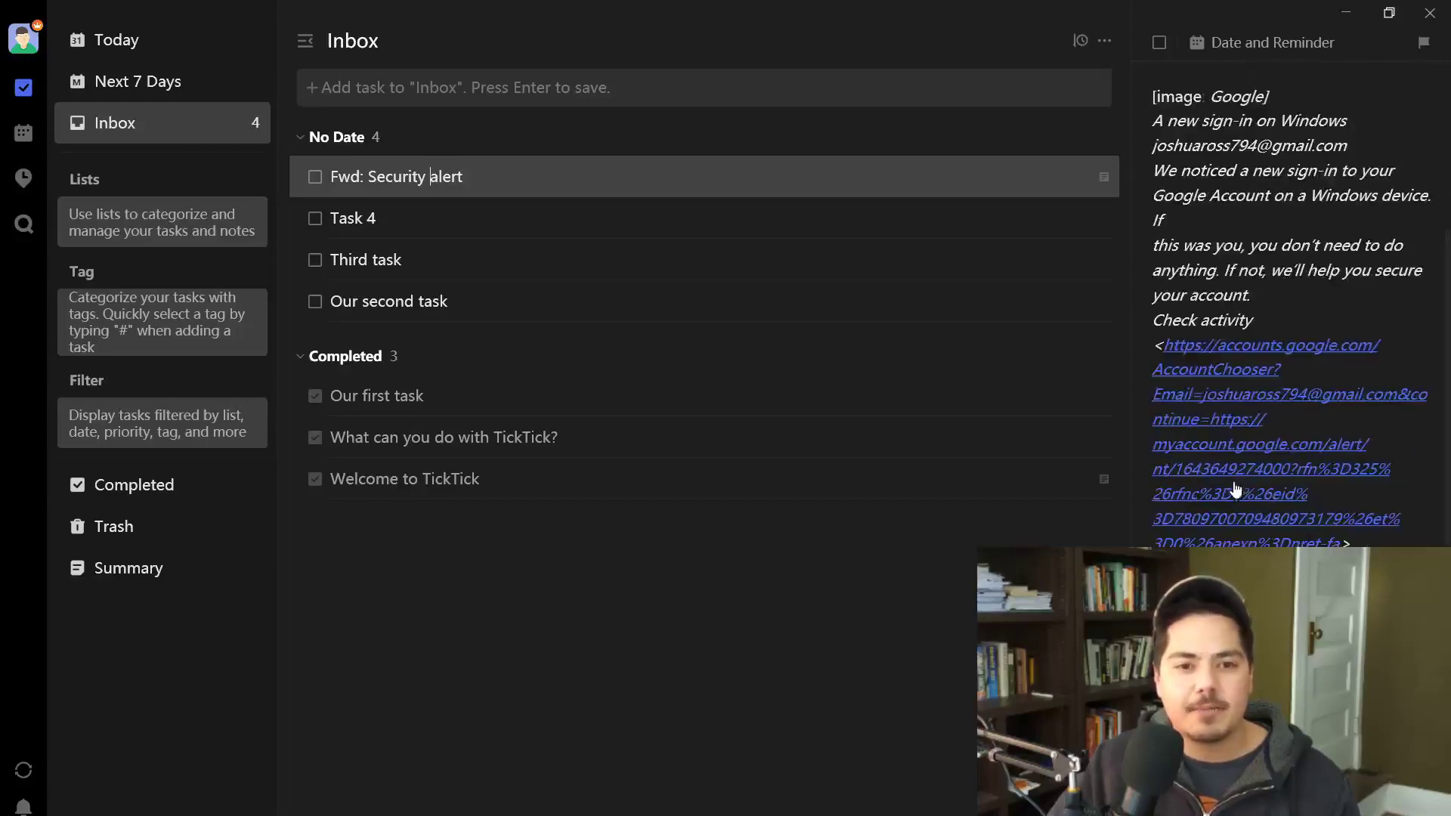
{"action": "scroll", "coordinate": [1237, 491], "scroll_direction": "up", "scroll_amount": 3}
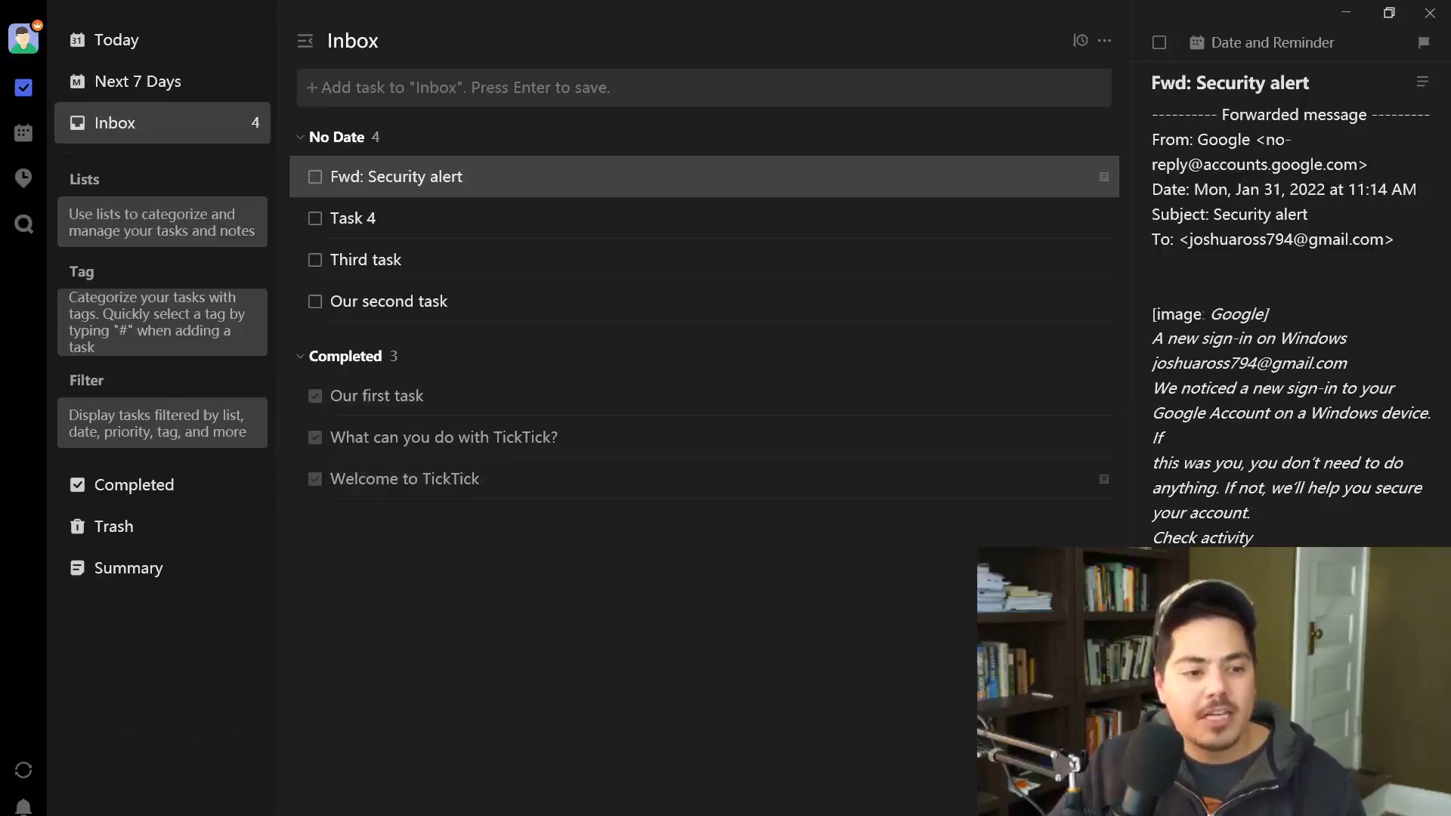
Copy the unique task email address from TickTick web's Calendar & Mail settings, then return to Gmail.
{"action": "mouse_move", "coordinate": [207, 815]}
{"action": "left_click", "coordinate": [104, 782]}
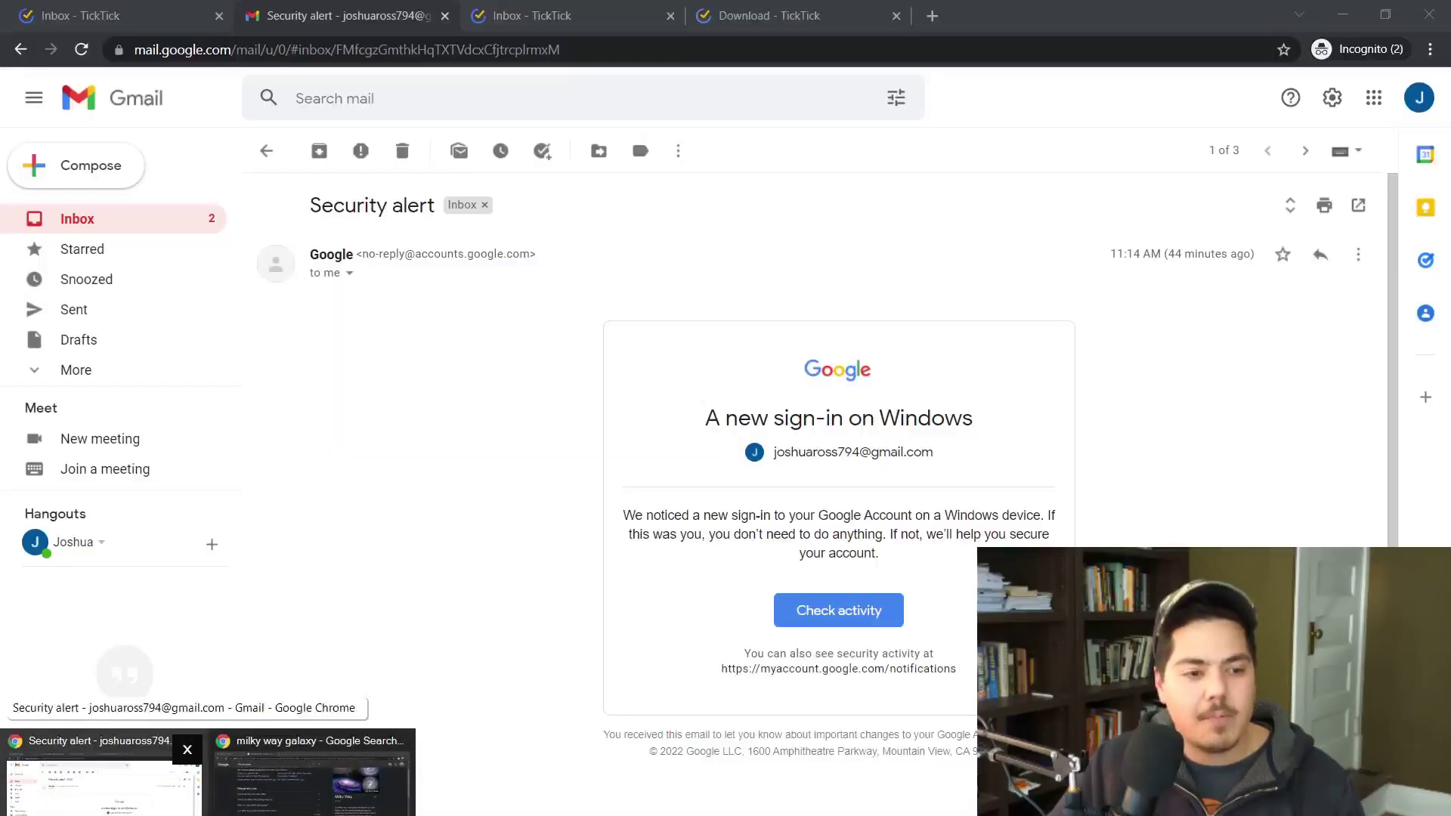
{"action": "left_click", "coordinate": [166, 14]}
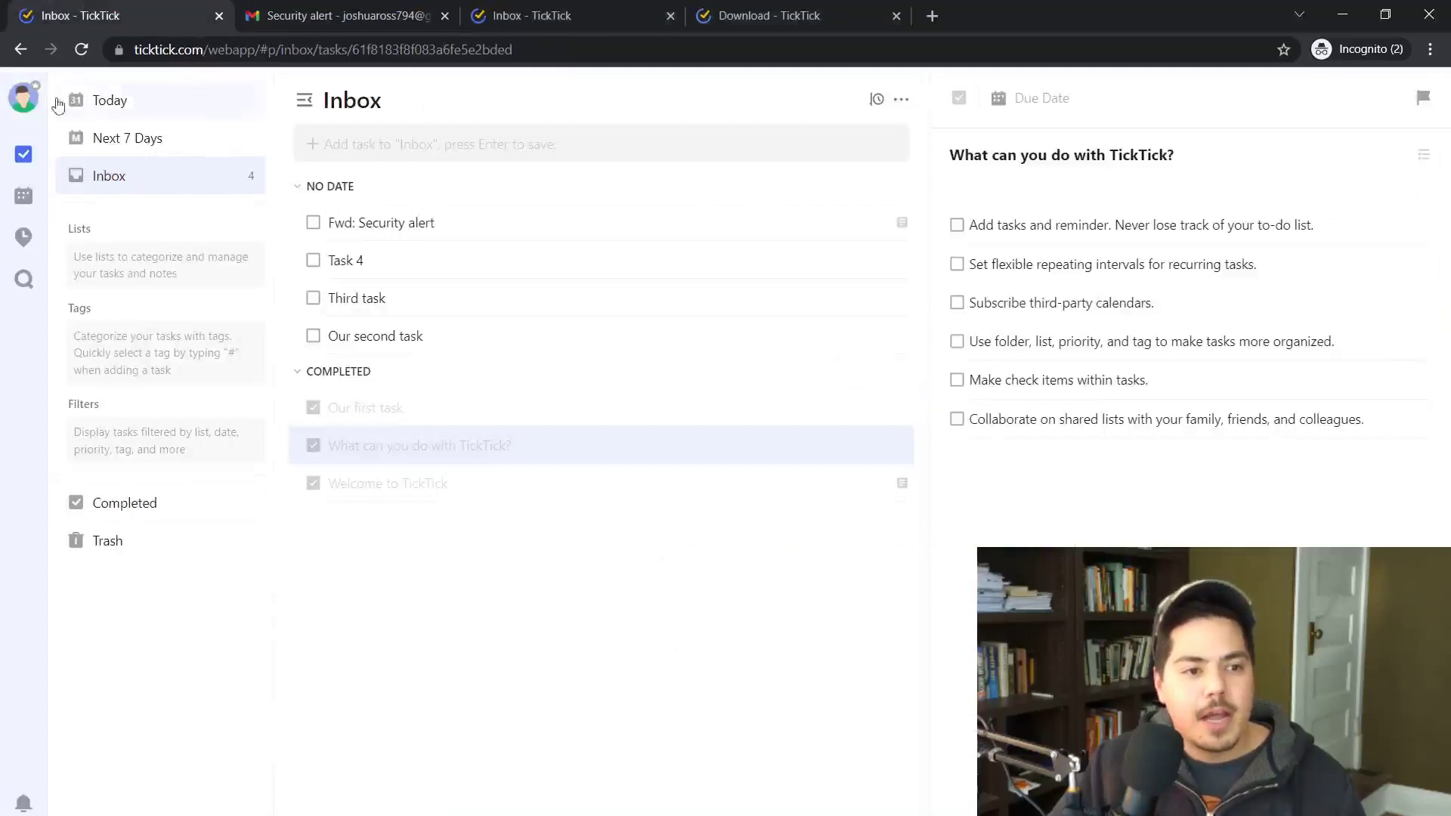
{"action": "left_click", "coordinate": [31, 110]}
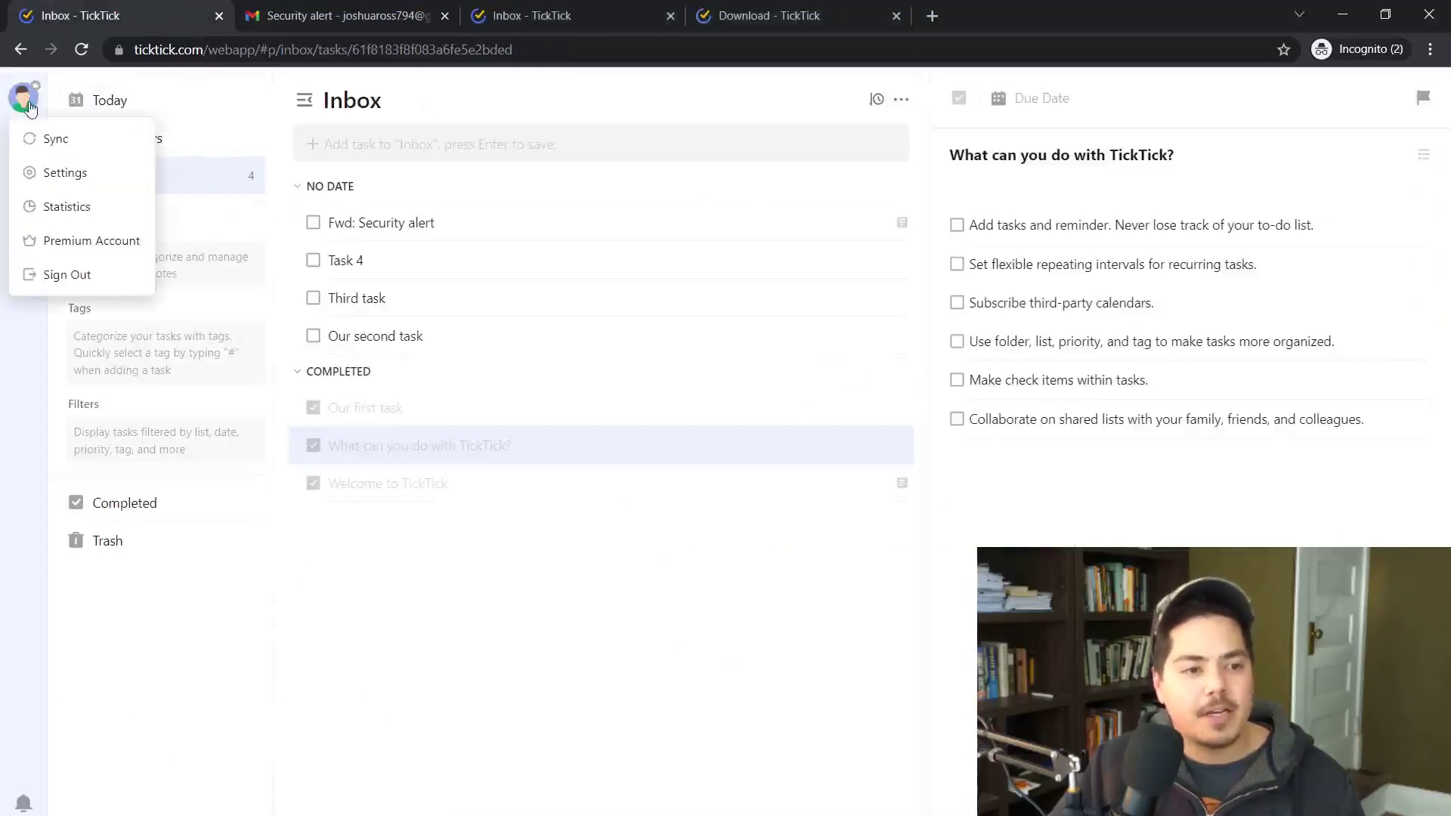
{"action": "left_click", "coordinate": [116, 188]}
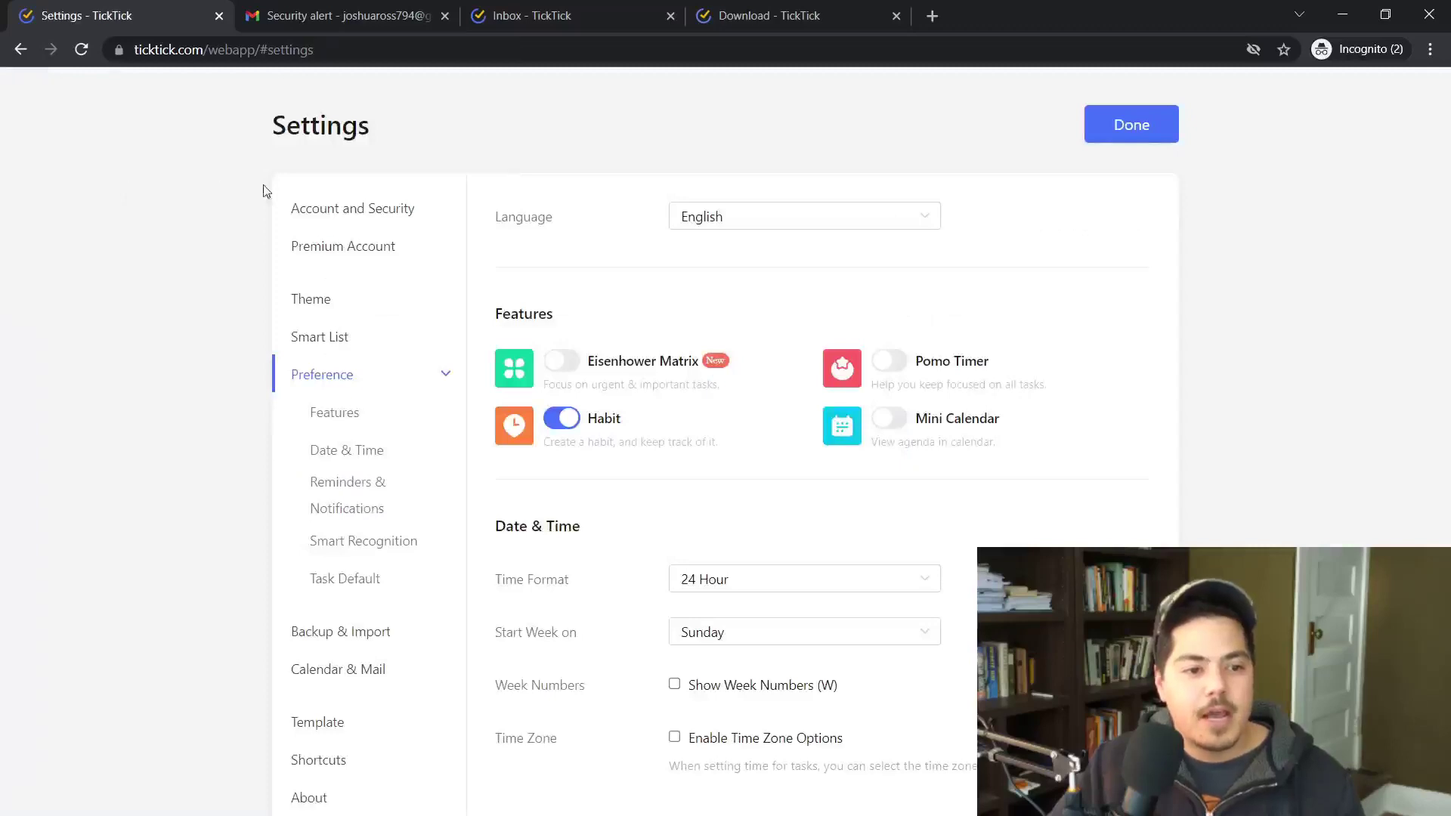
{"action": "left_click", "coordinate": [354, 681]}
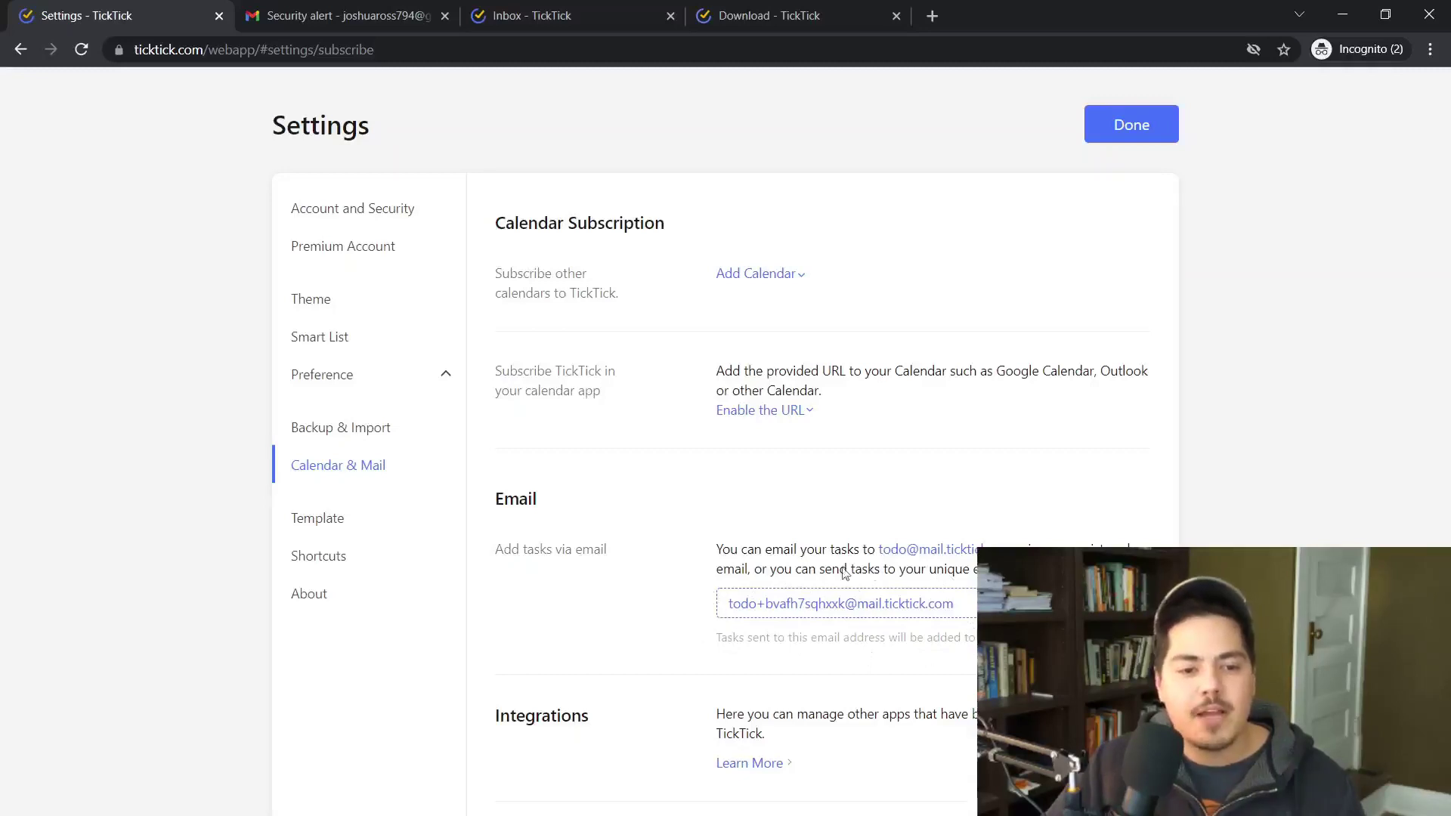
{"action": "left_click_drag", "start_coordinate": [975, 605], "coordinate": [725, 605]}
{"action": "key", "text": "ctrl+c"}
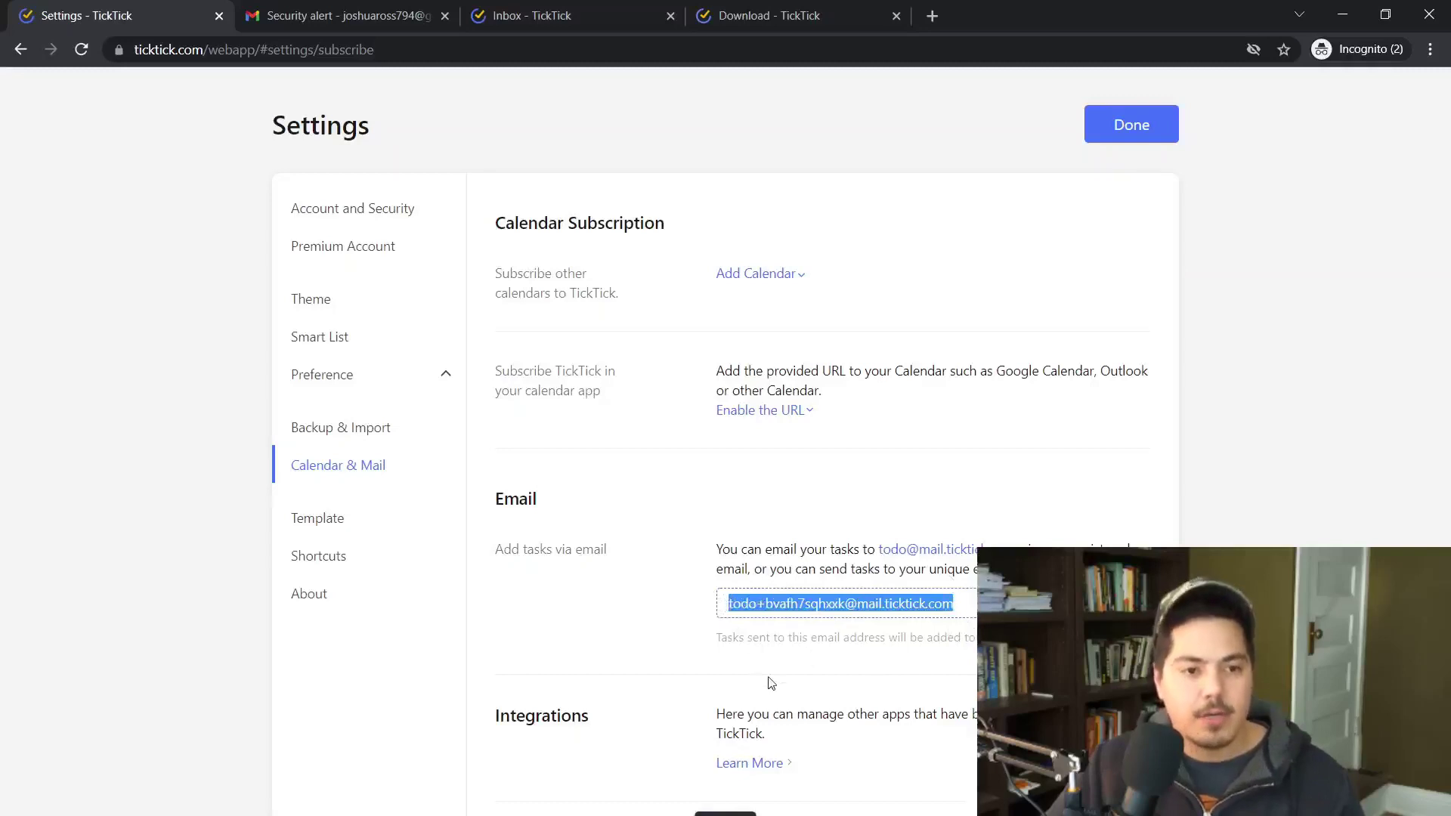
{"action": "left_click", "coordinate": [395, 19]}
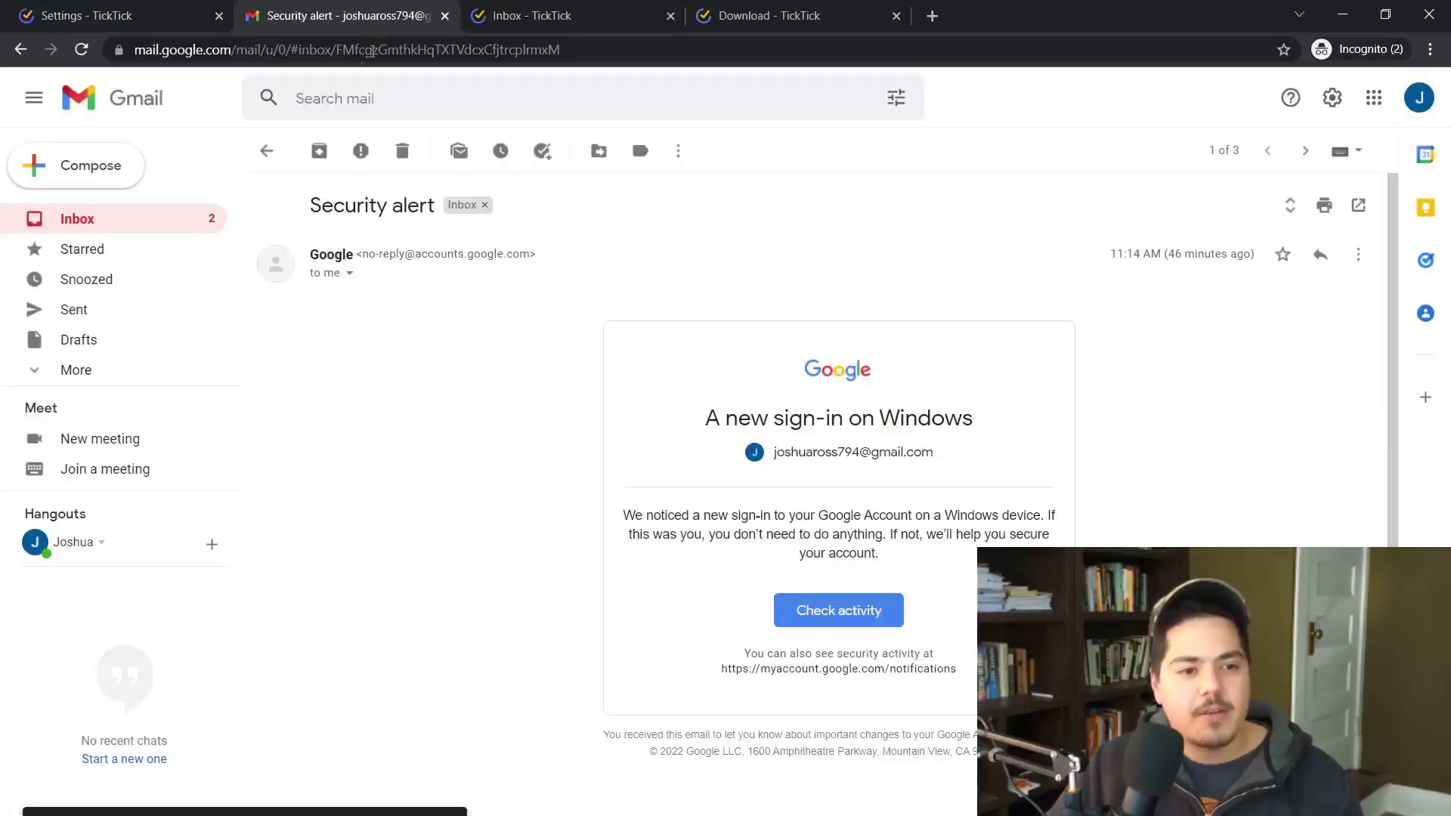
Send an email titled 'A task from ANY email address' to the pasted TickTick address, then return to TickTick.
{"action": "left_click", "coordinate": [87, 174]}
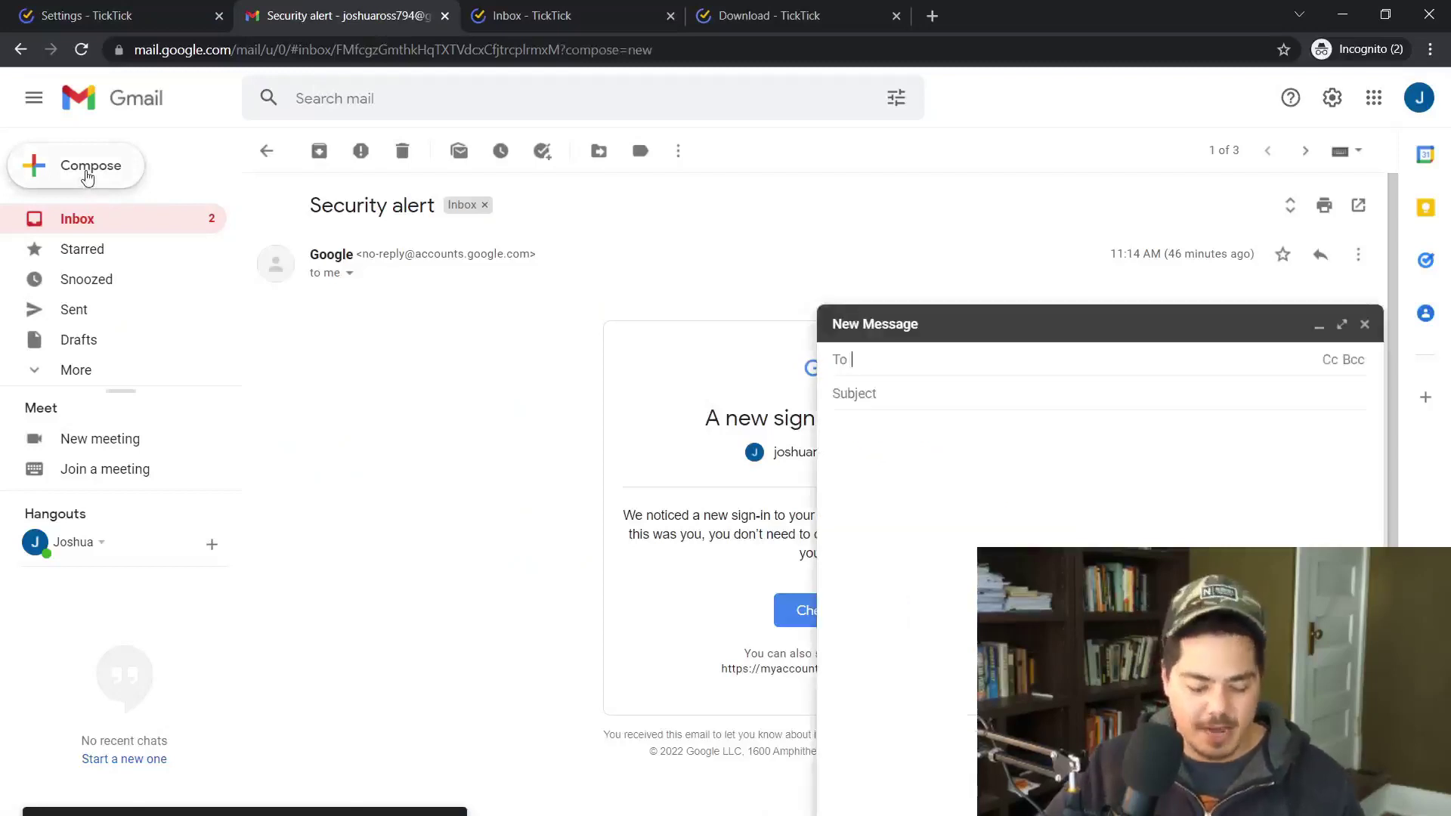
{"action": "key", "text": "ctrl+v"}
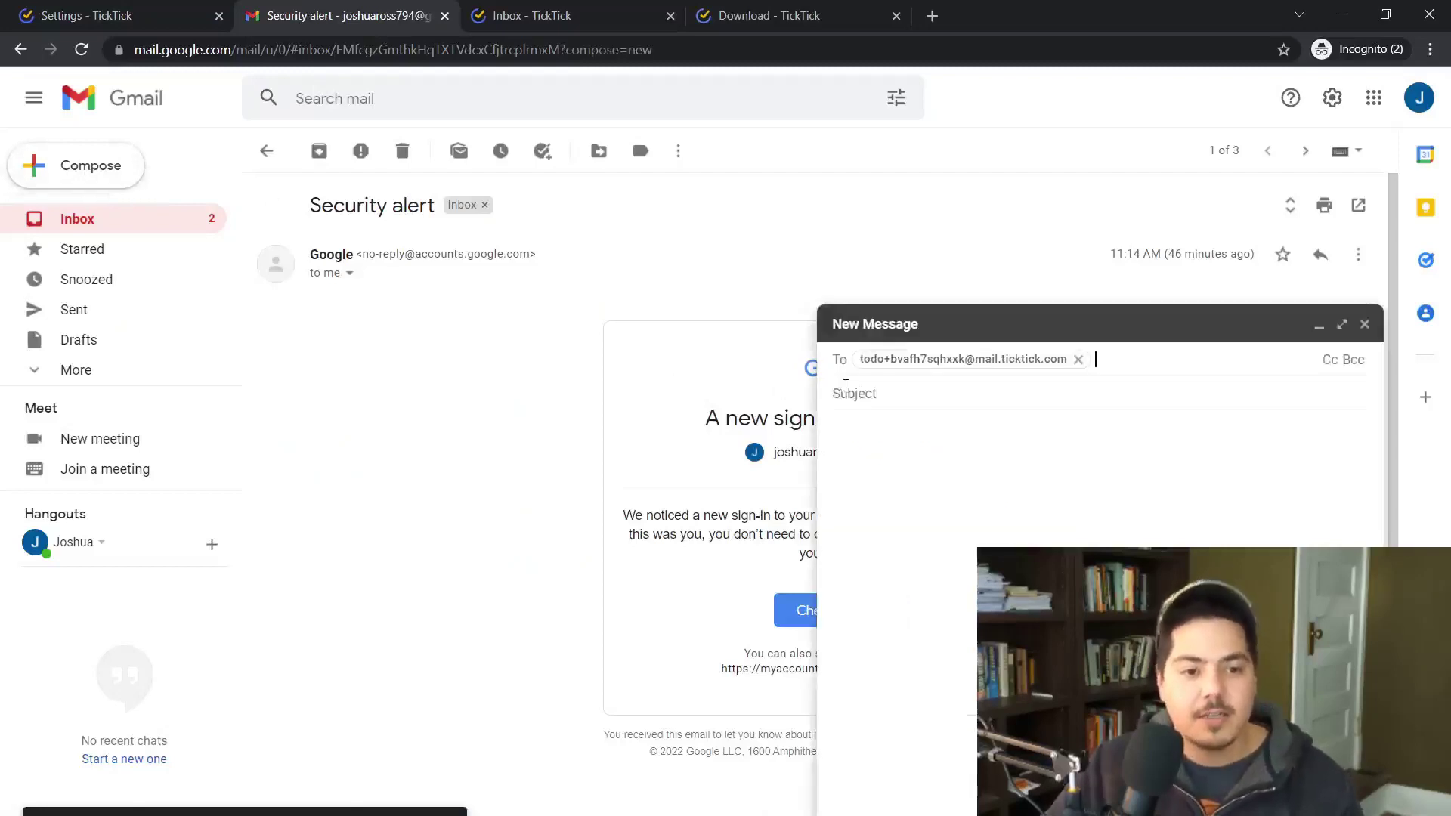
{"action": "left_click", "coordinate": [843, 393]}
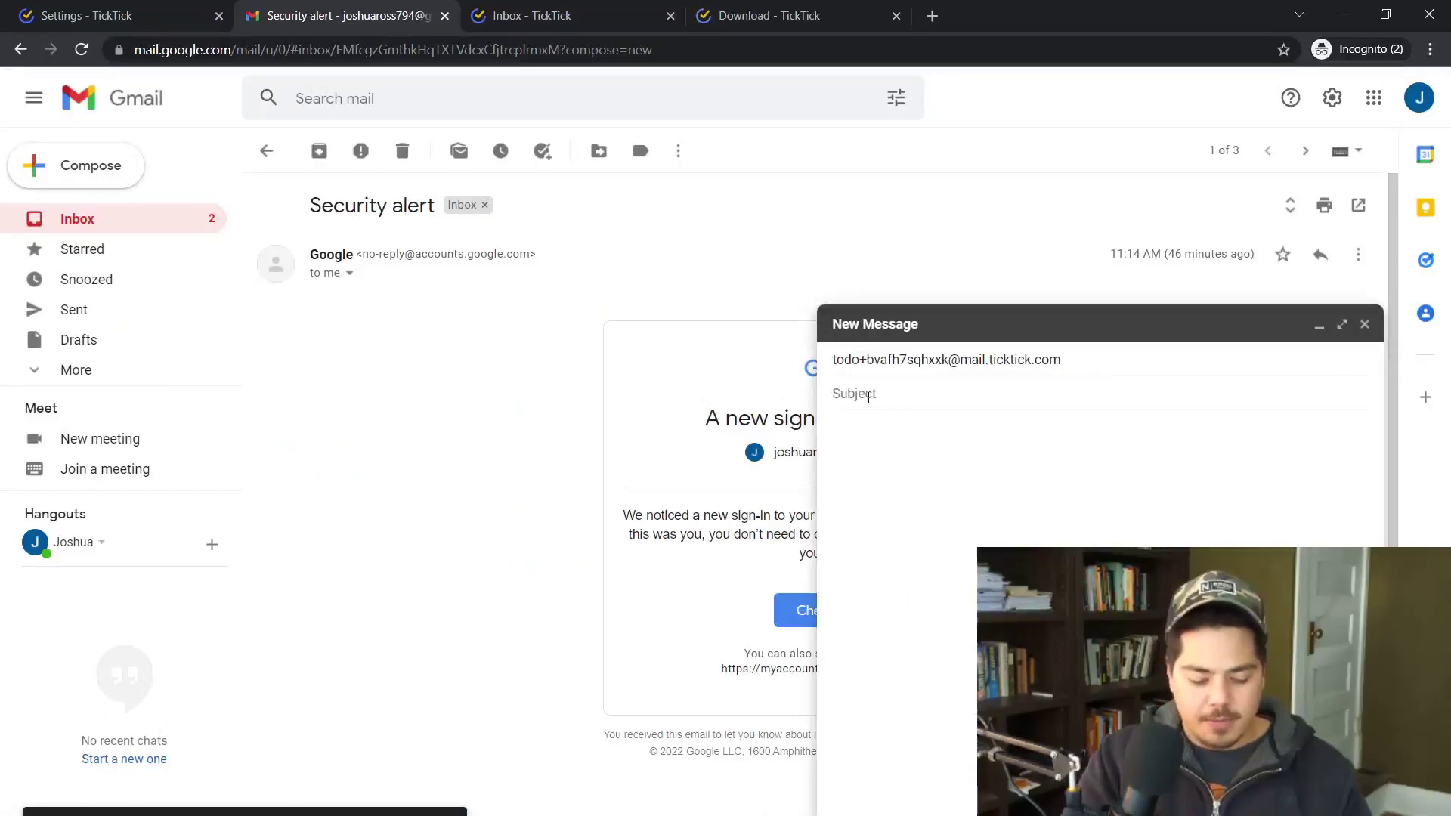
{"action": "type", "text": "A taskf"}
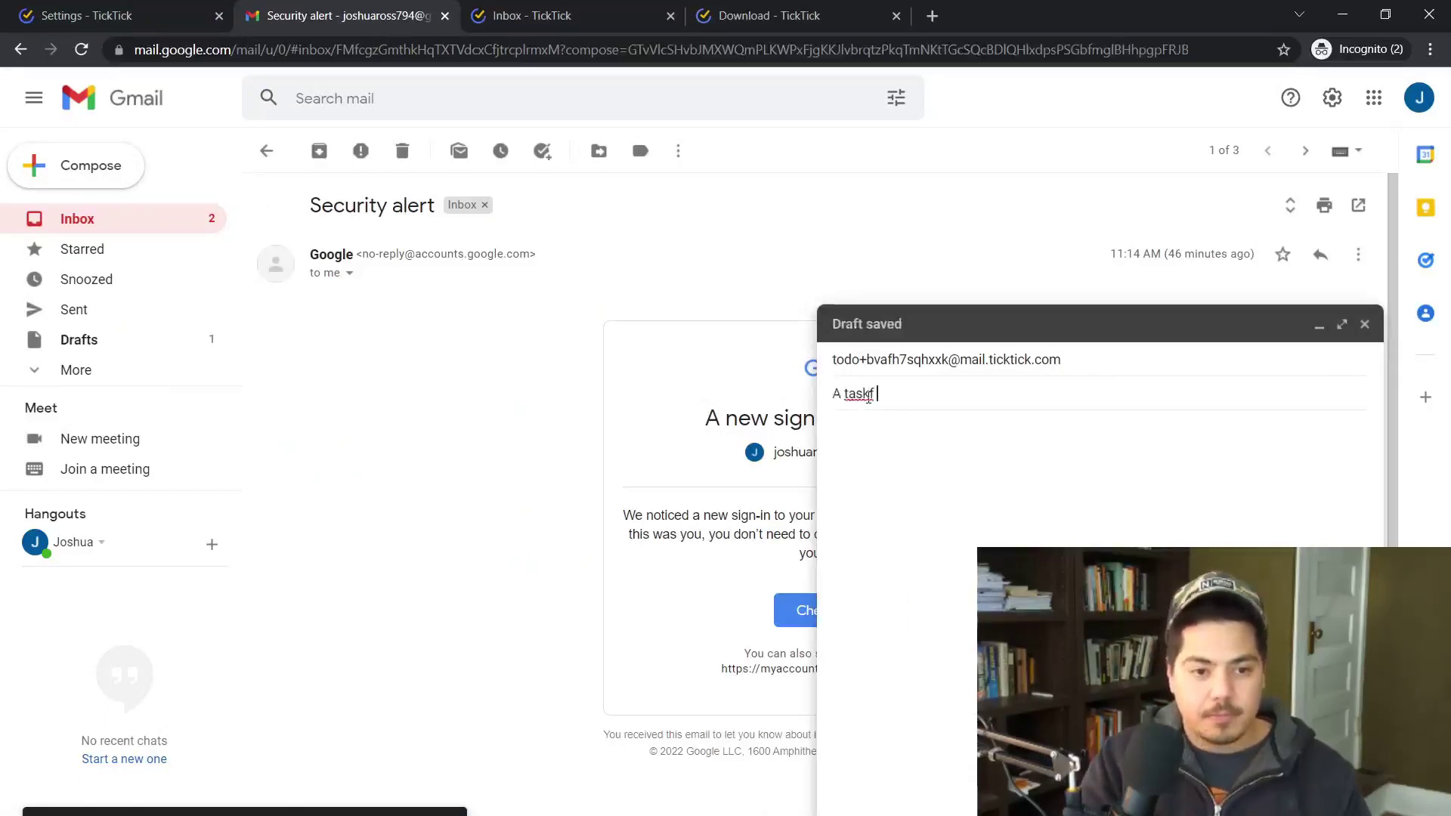
{"action": "key", "text": "BackSpace"}
{"action": "key", "text": "BackSpace"}
{"action": "type", "text": "from ANY "}
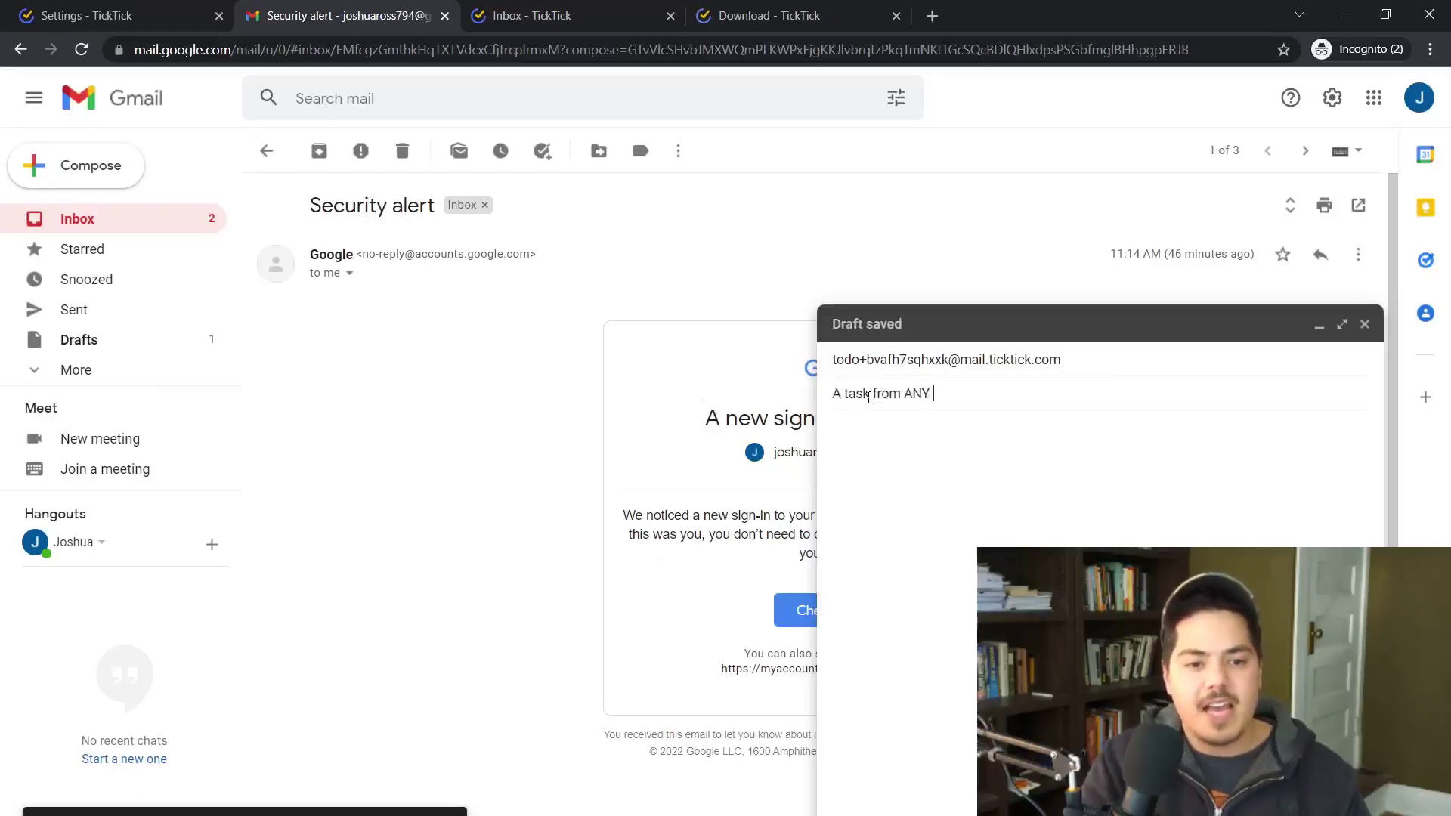
{"action": "type", "text": "email address"}
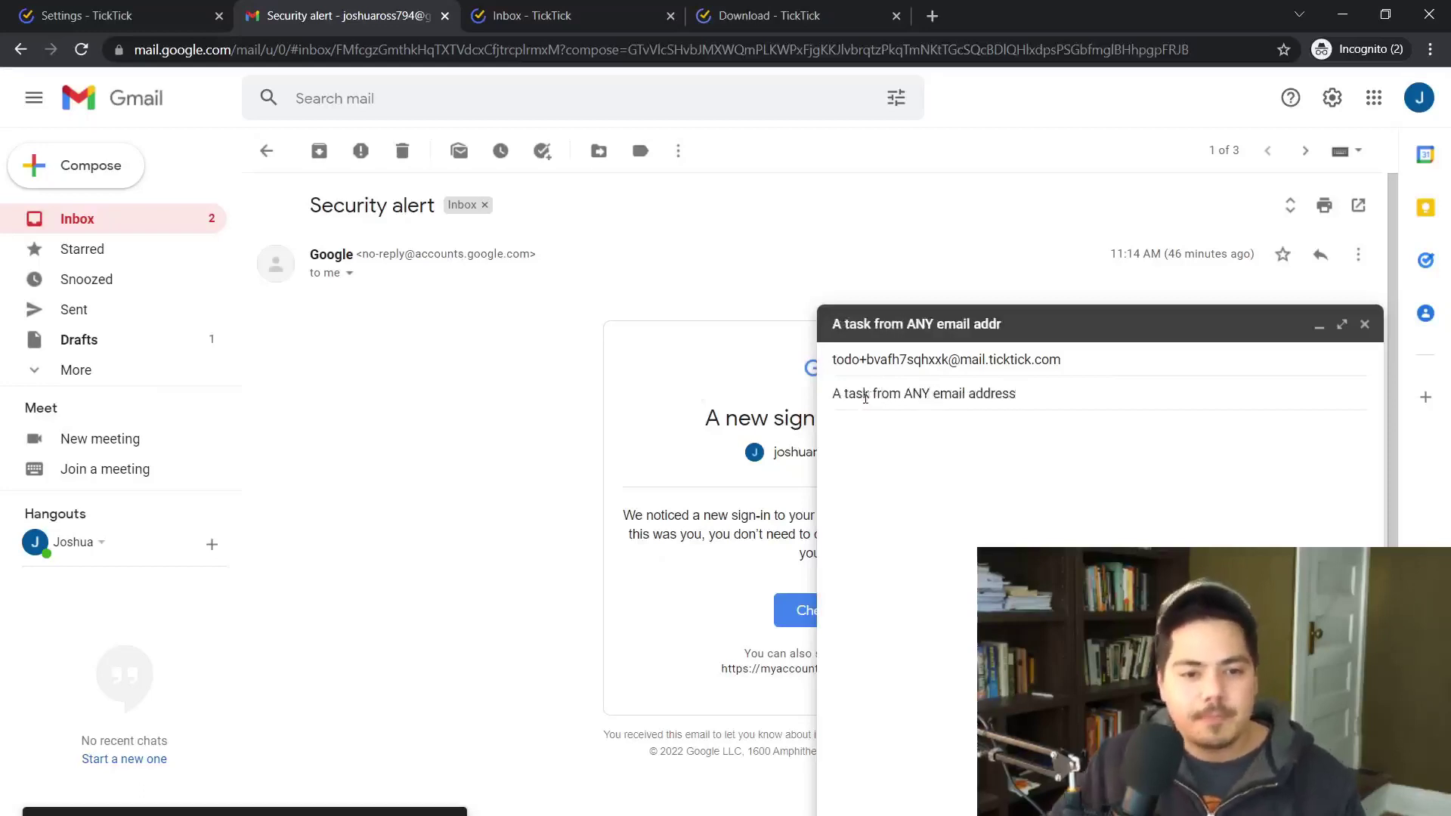
{"action": "key", "text": "ctrl+Return"}
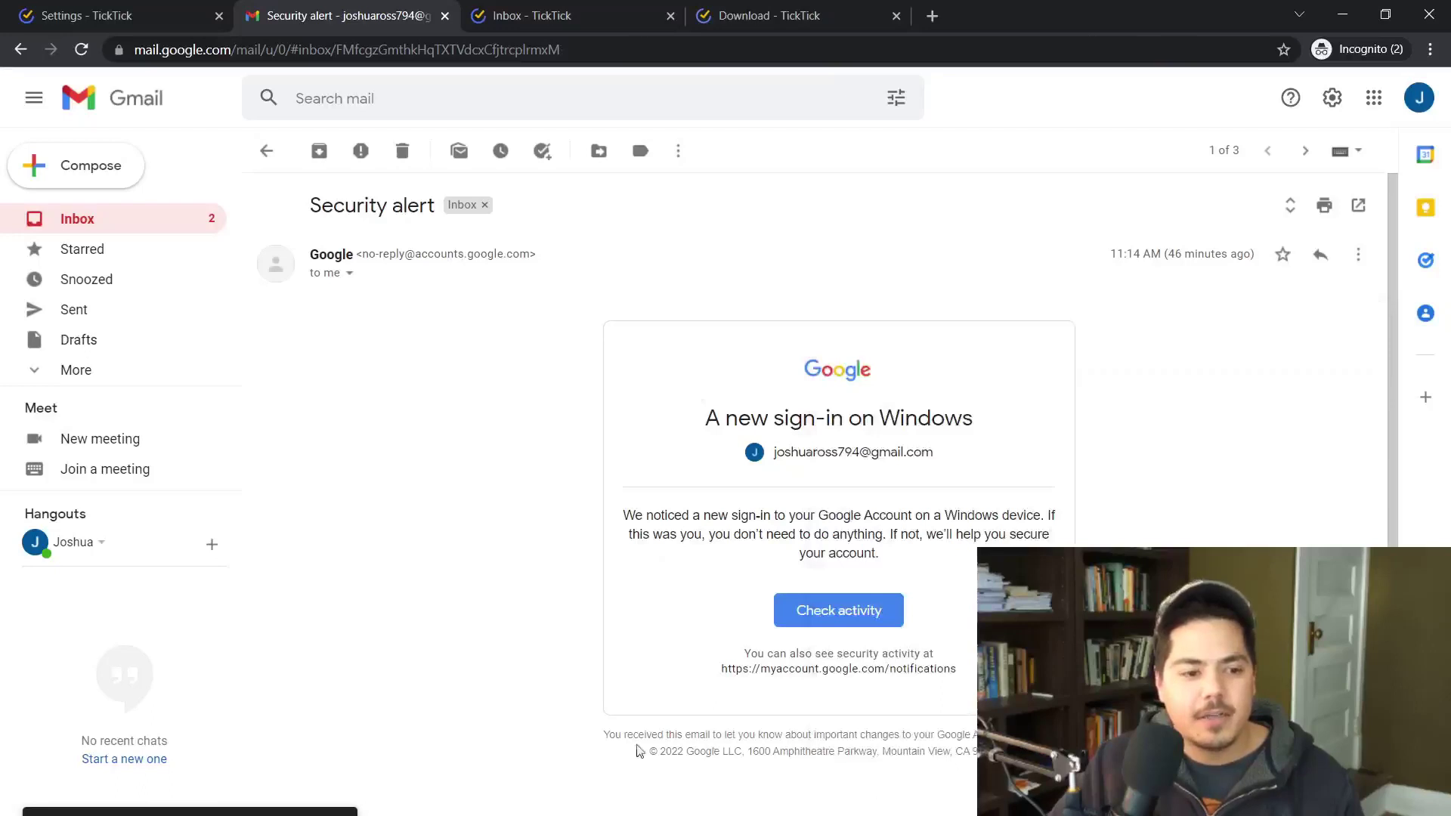
{"action": "mouse_move", "coordinate": [103, 815]}
{"action": "left_click", "coordinate": [104, 786]}
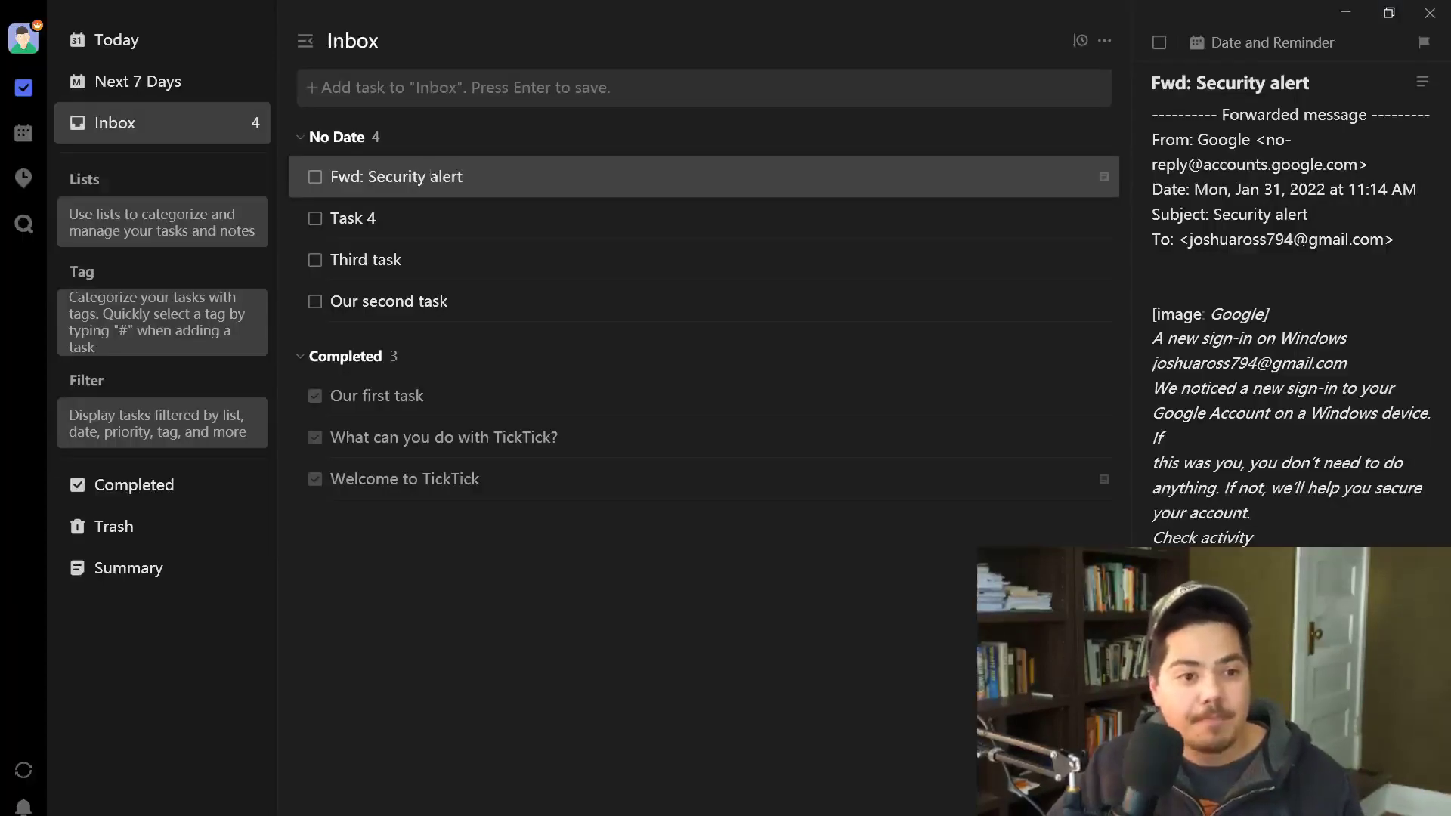
Sync TickTick to pull in the emailed task, then return to the Settings - TickTick tab.
{"action": "left_click", "coordinate": [33, 772]}
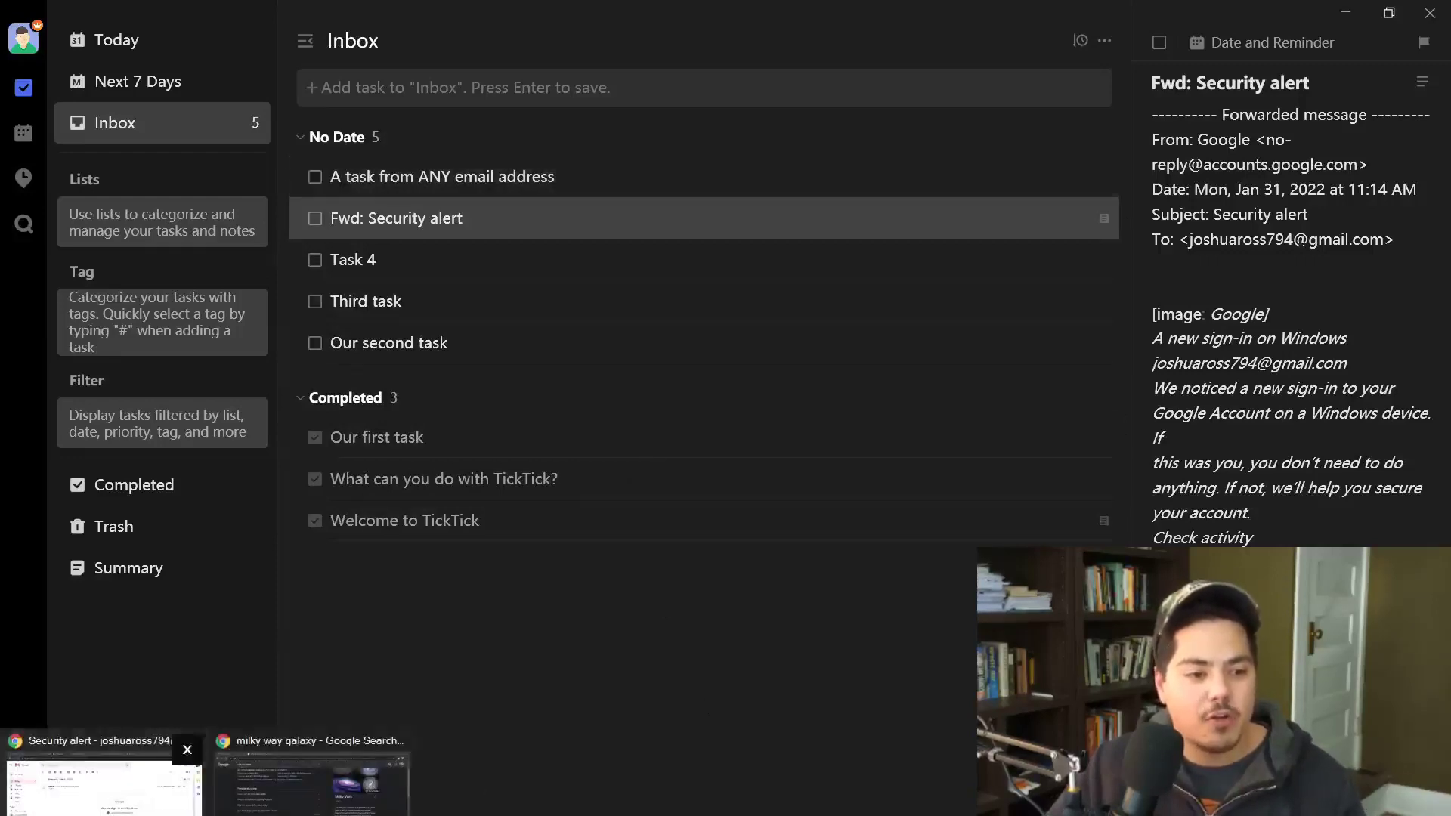
{"action": "left_click", "coordinate": [102, 779]}
{"action": "left_click", "coordinate": [152, 16]}
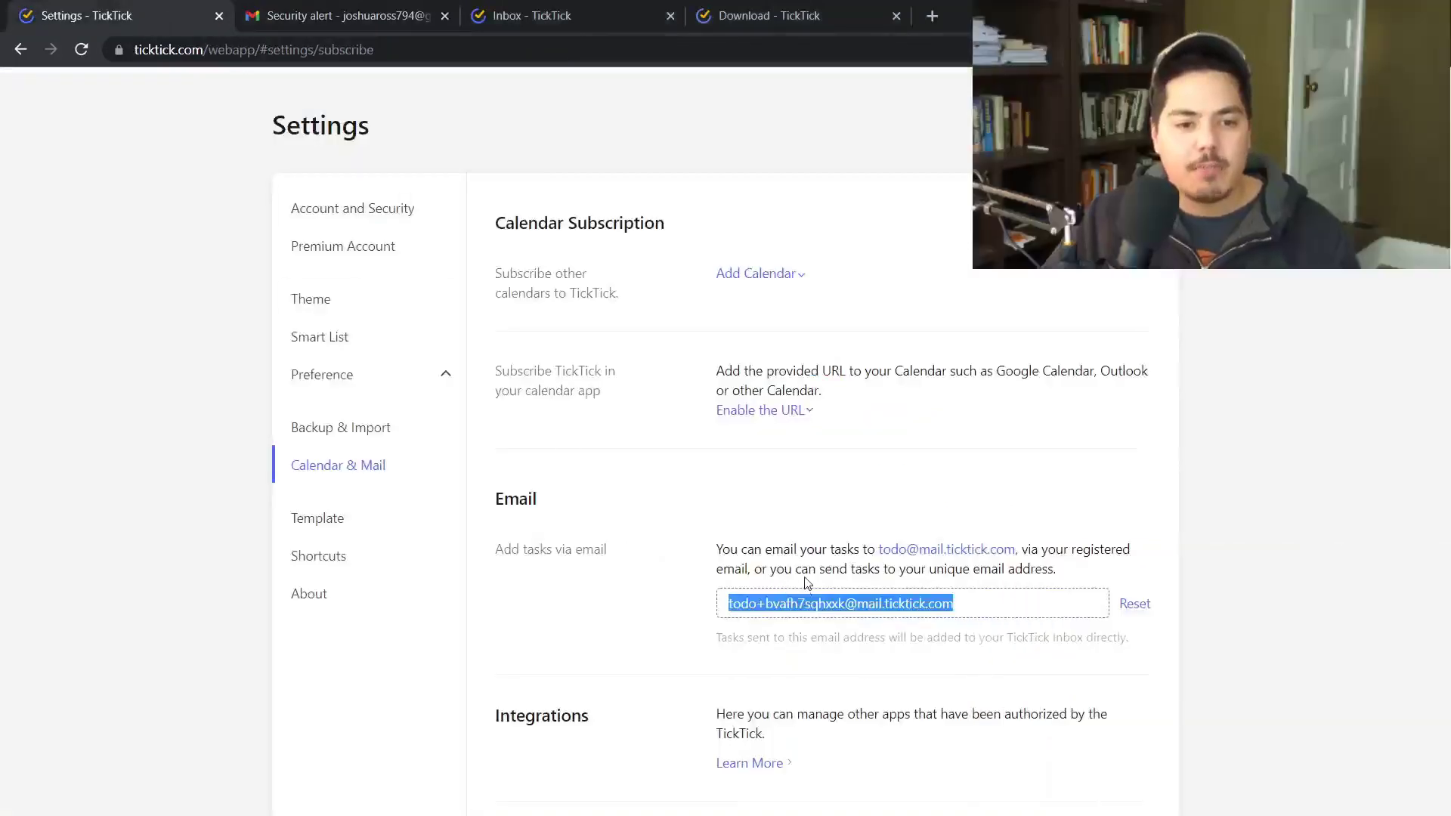
Reset the unique task email address in Calendar & Mail to generate a new one.
{"action": "left_click", "coordinate": [960, 605]}
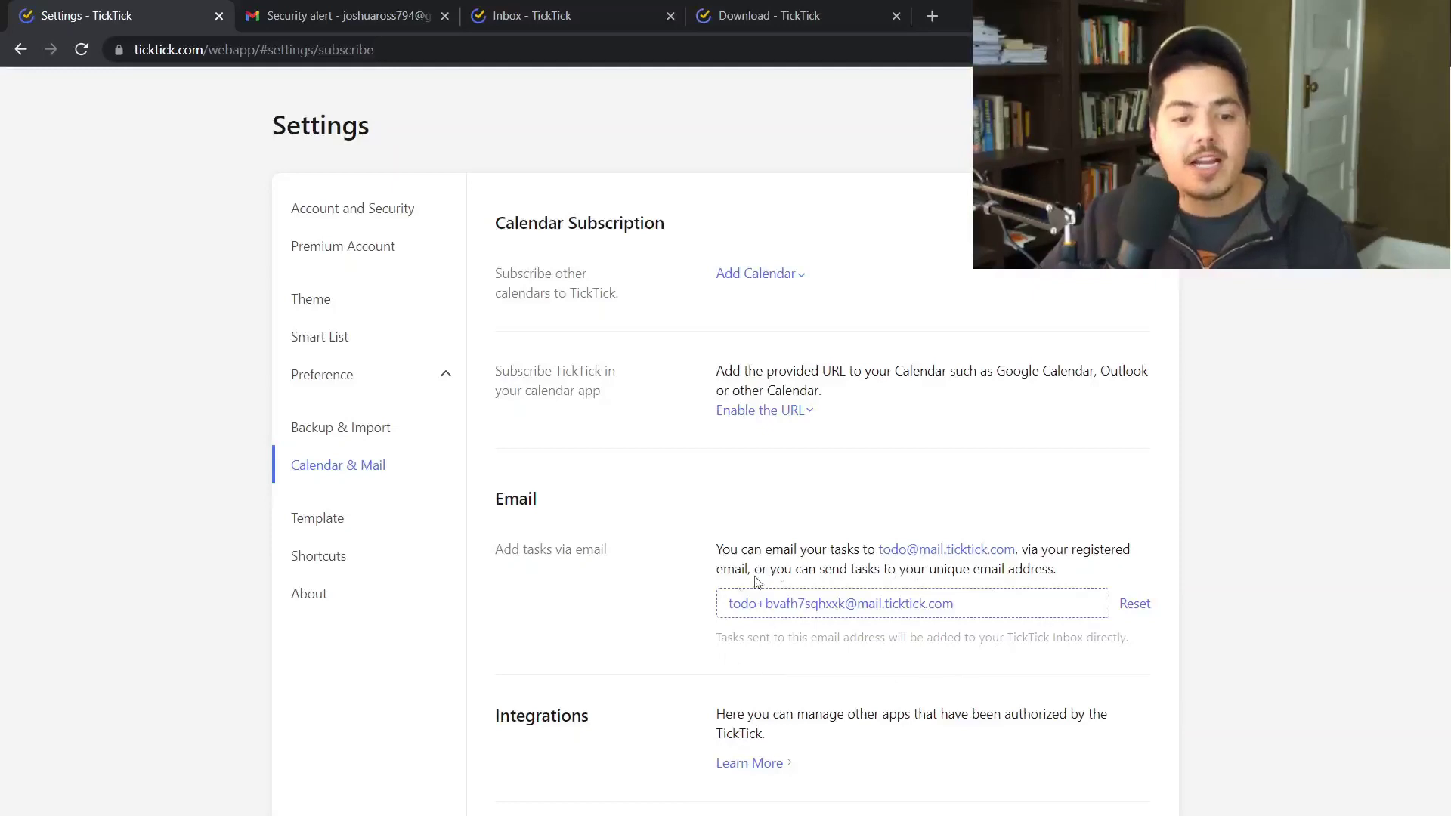
{"action": "left_click", "coordinate": [1136, 604]}
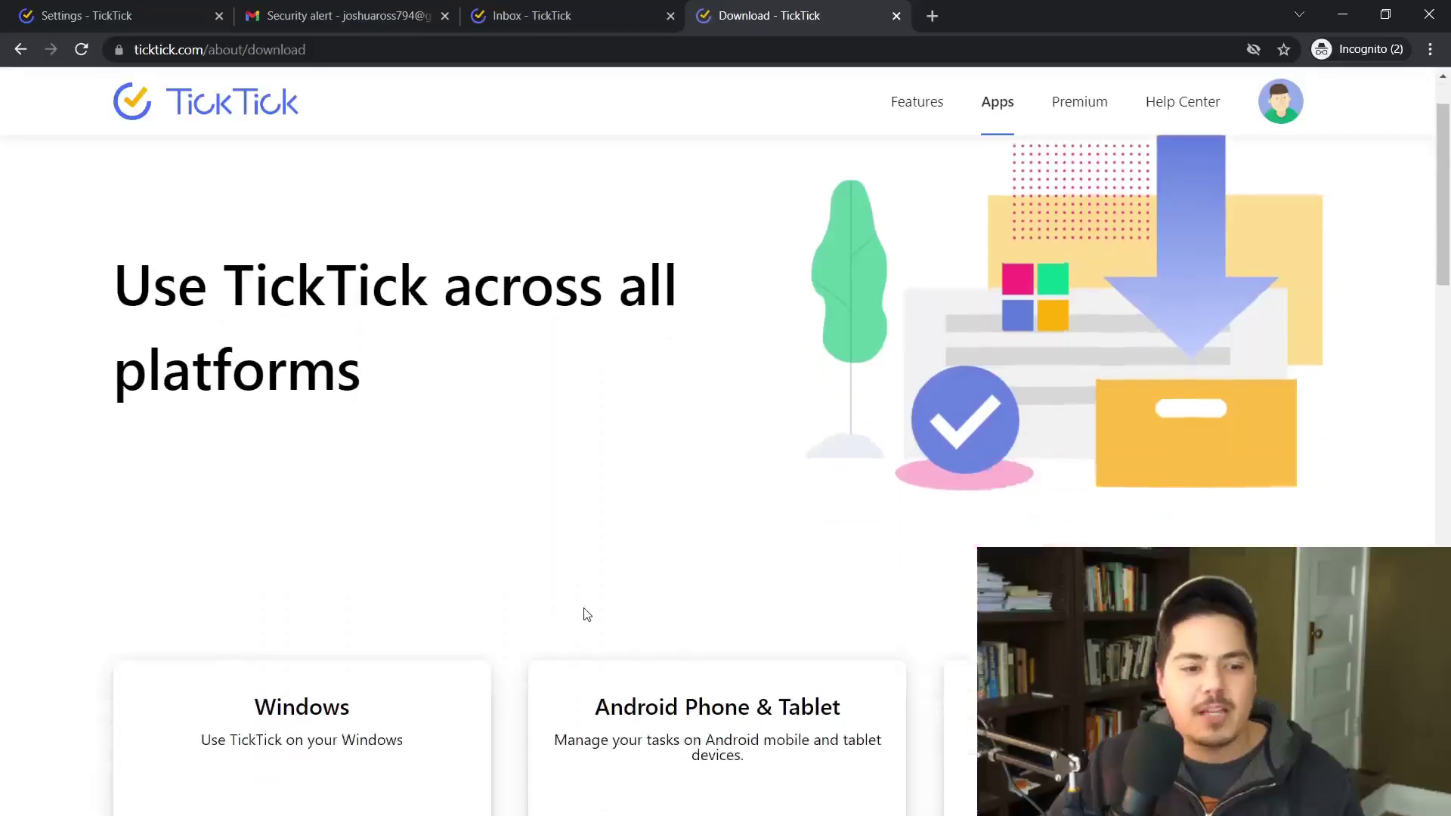
Scroll the TickTick download page listing the Windows, Android and iPhone & iPad apps.
{"action": "scroll", "coordinate": [584, 610], "scroll_direction": "down", "scroll_amount": 3}
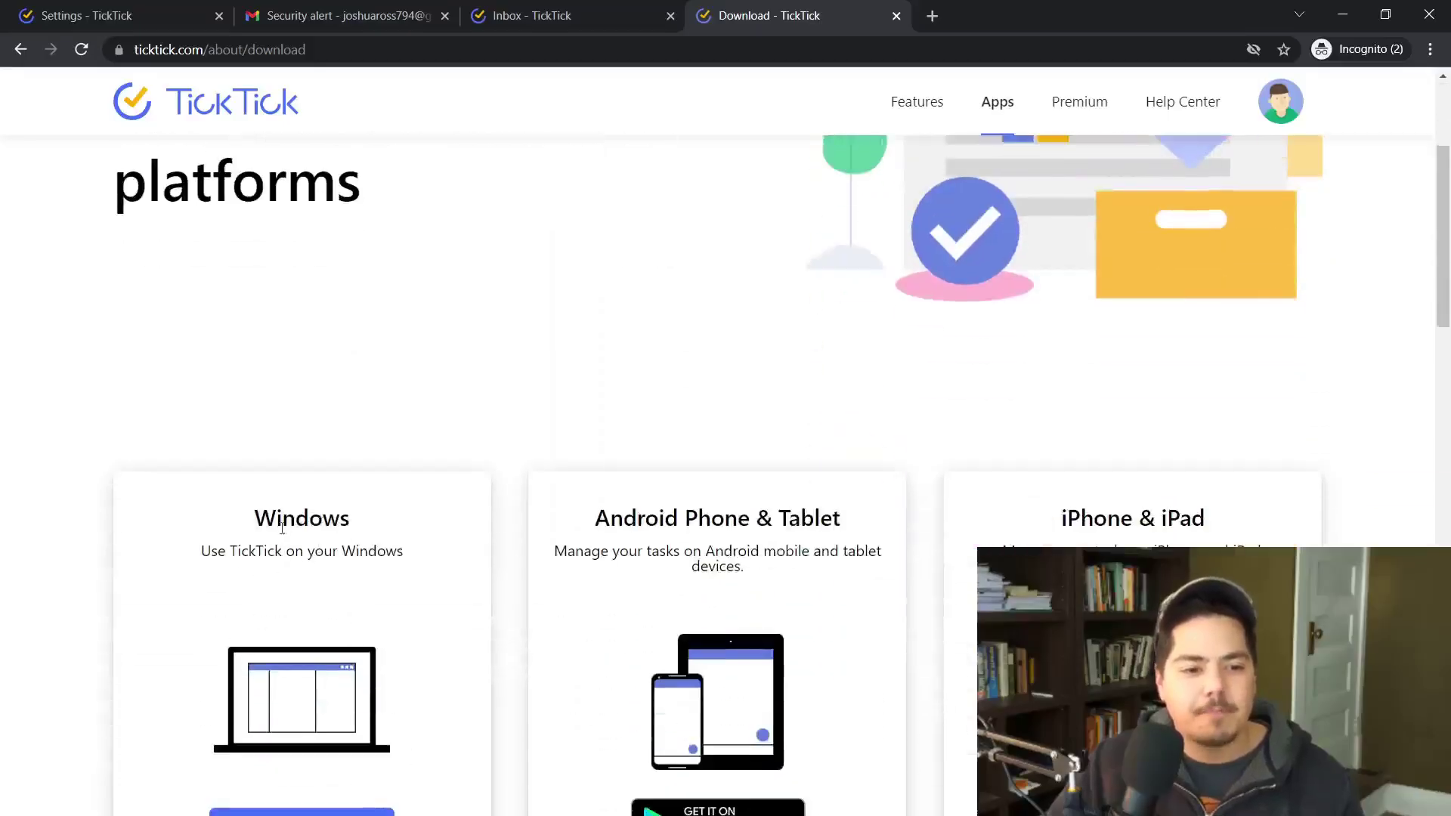
Scroll the download page to the Web/Chrome Extension/Firefox Extension row.
{"action": "scroll", "coordinate": [551, 555], "scroll_direction": "down", "scroll_amount": 8}
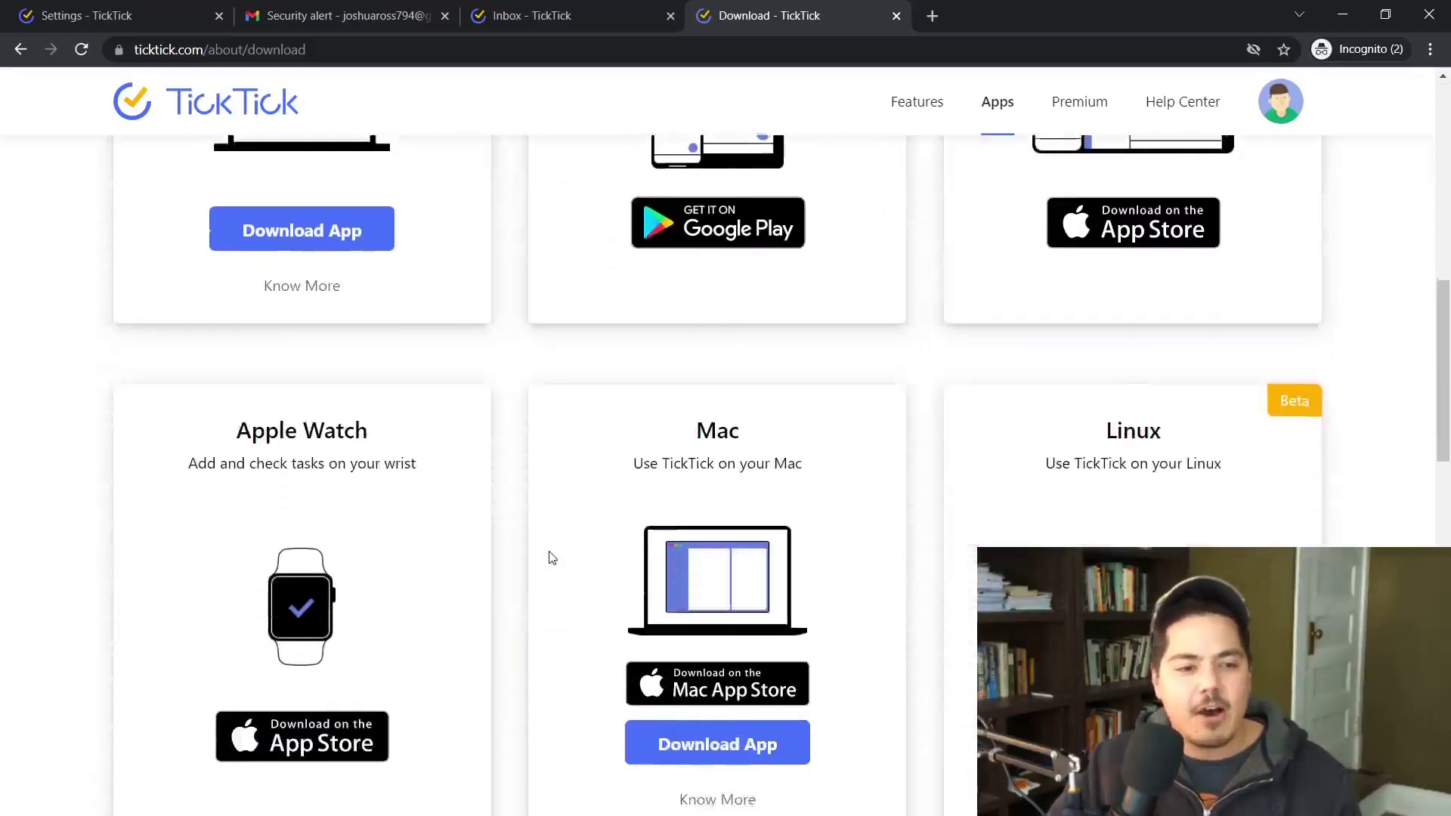
{"action": "scroll", "coordinate": [551, 558], "scroll_direction": "down", "scroll_amount": 10}
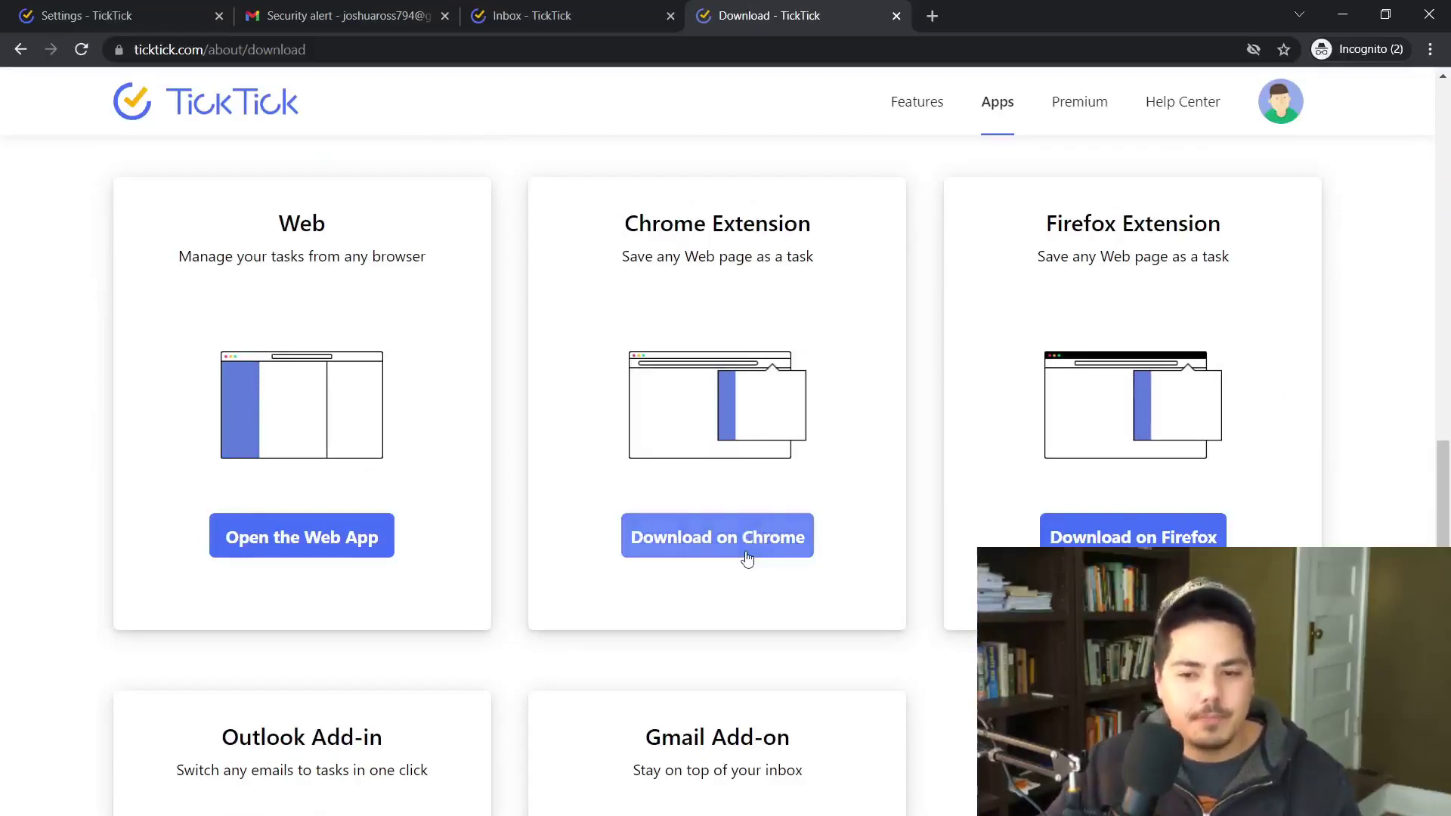
{"action": "scroll", "coordinate": [747, 557], "scroll_direction": "up", "scroll_amount": 1}
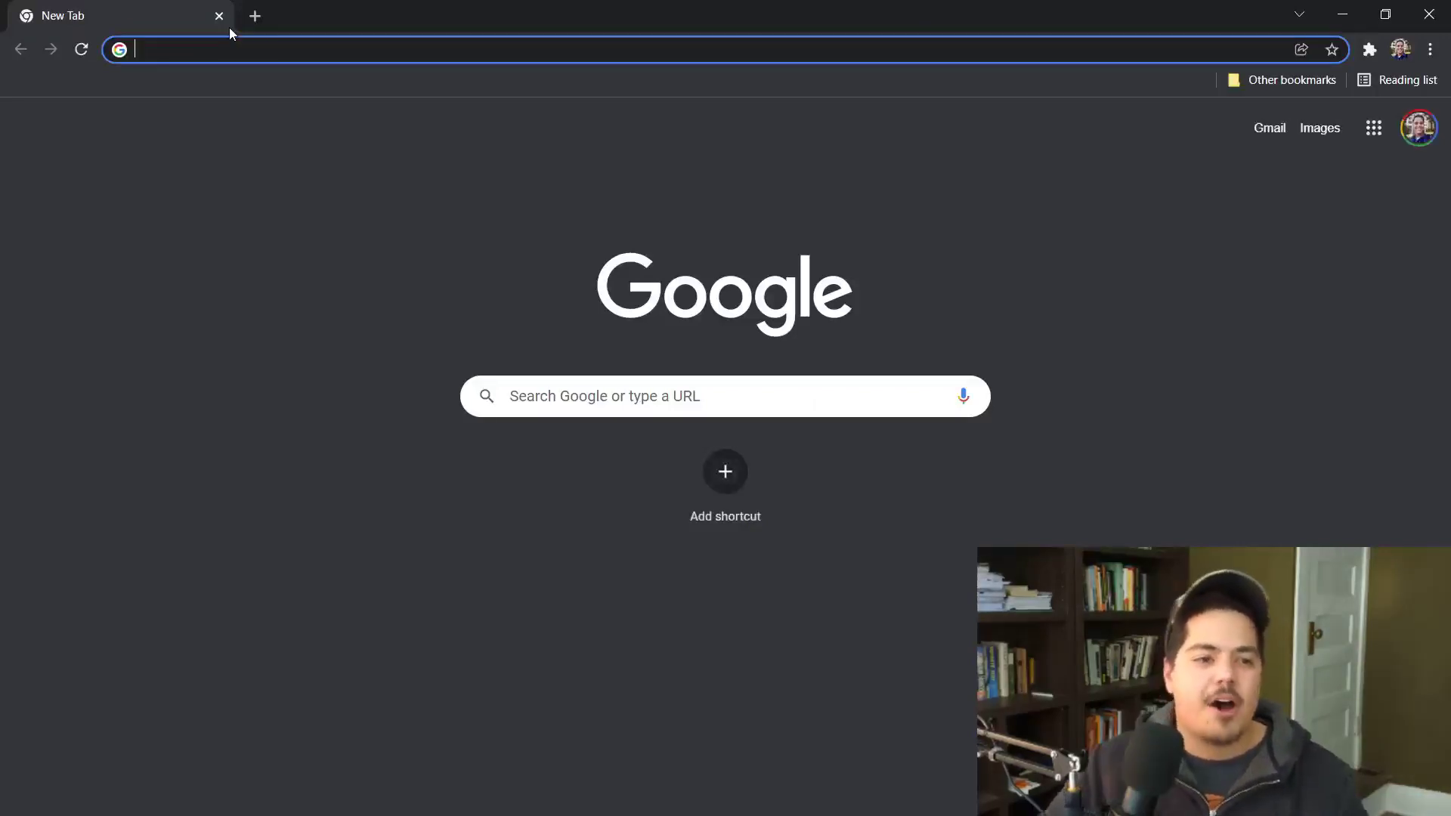
Search Google for 'milky way galaxy' and select the 13.61 billion years age value.
{"action": "type", "text": "mil"}
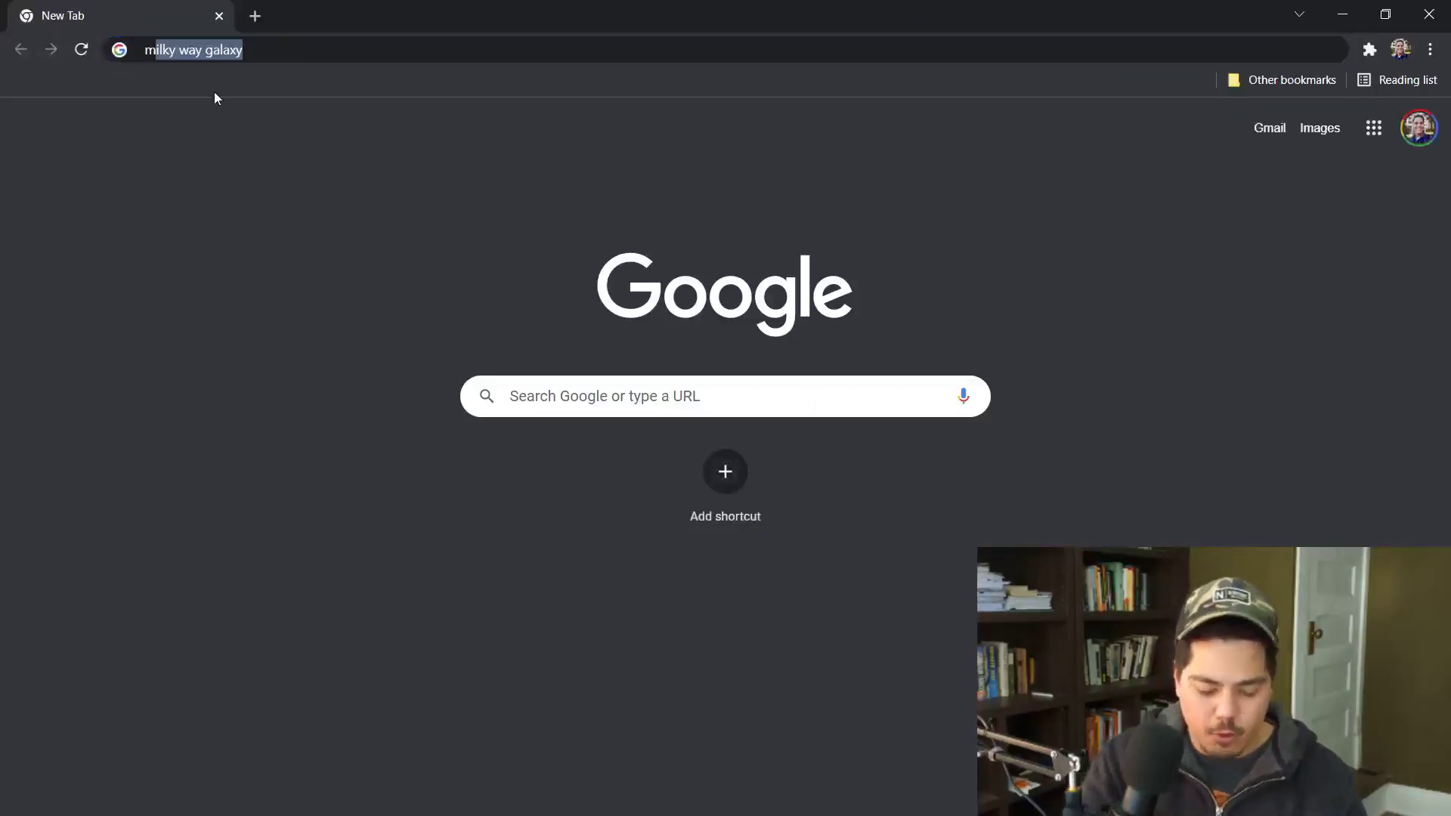
{"action": "type", "text": "ky"}
{"action": "key", "text": "Return"}
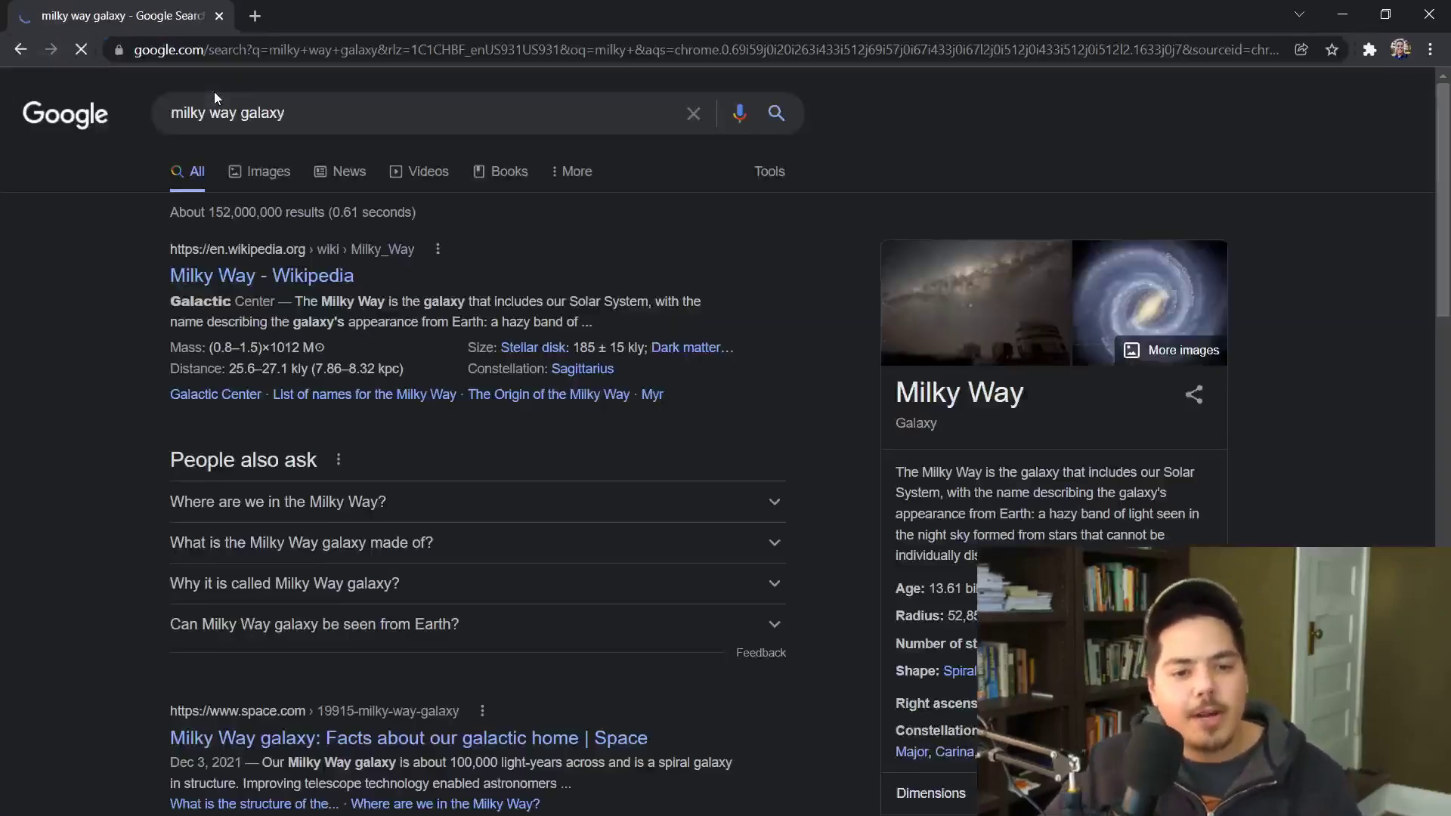
{"action": "scroll", "coordinate": [946, 588], "scroll_direction": "down", "scroll_amount": 2}
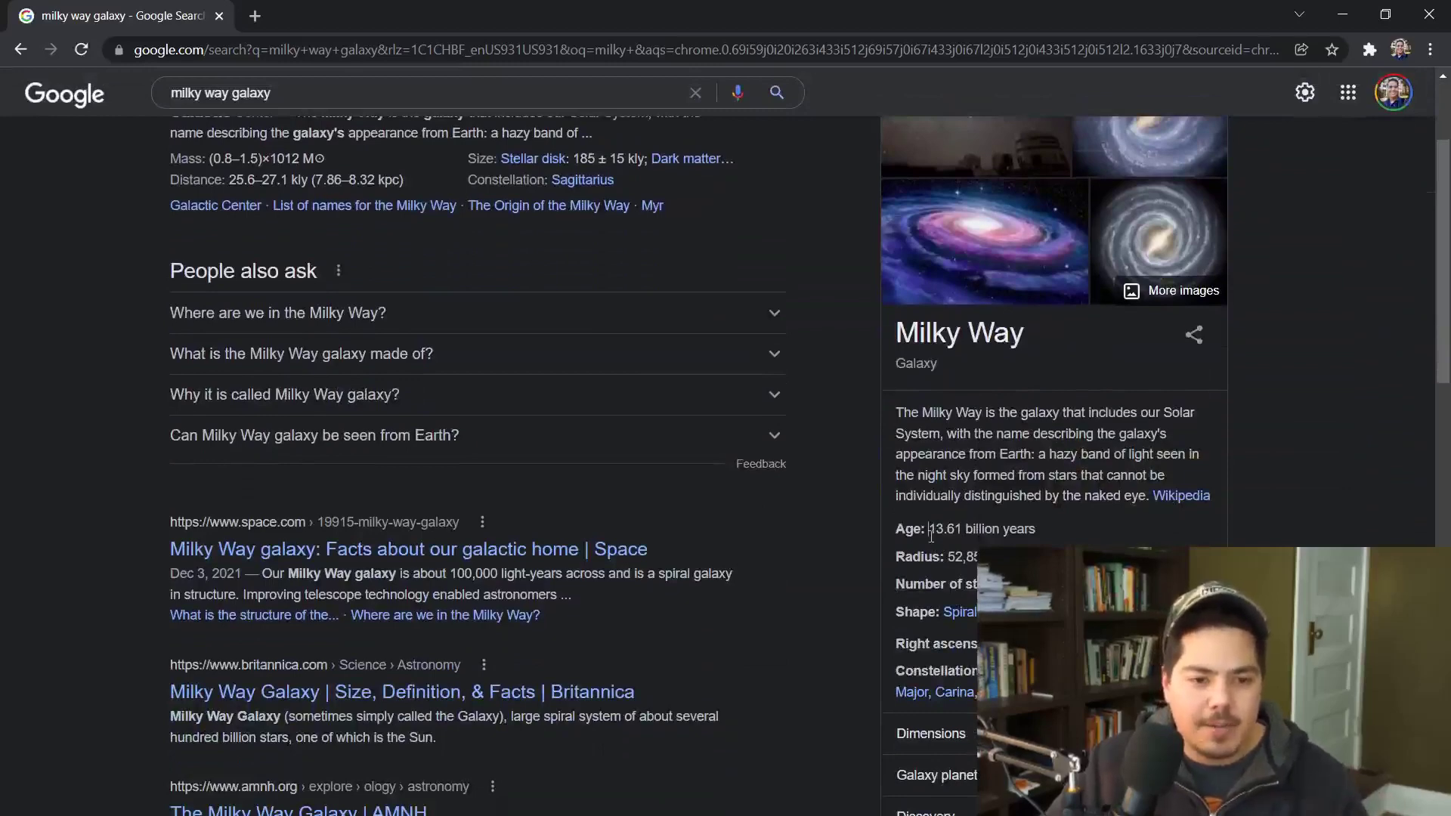
{"action": "left_click_drag", "start_coordinate": [929, 529], "coordinate": [1038, 538]}
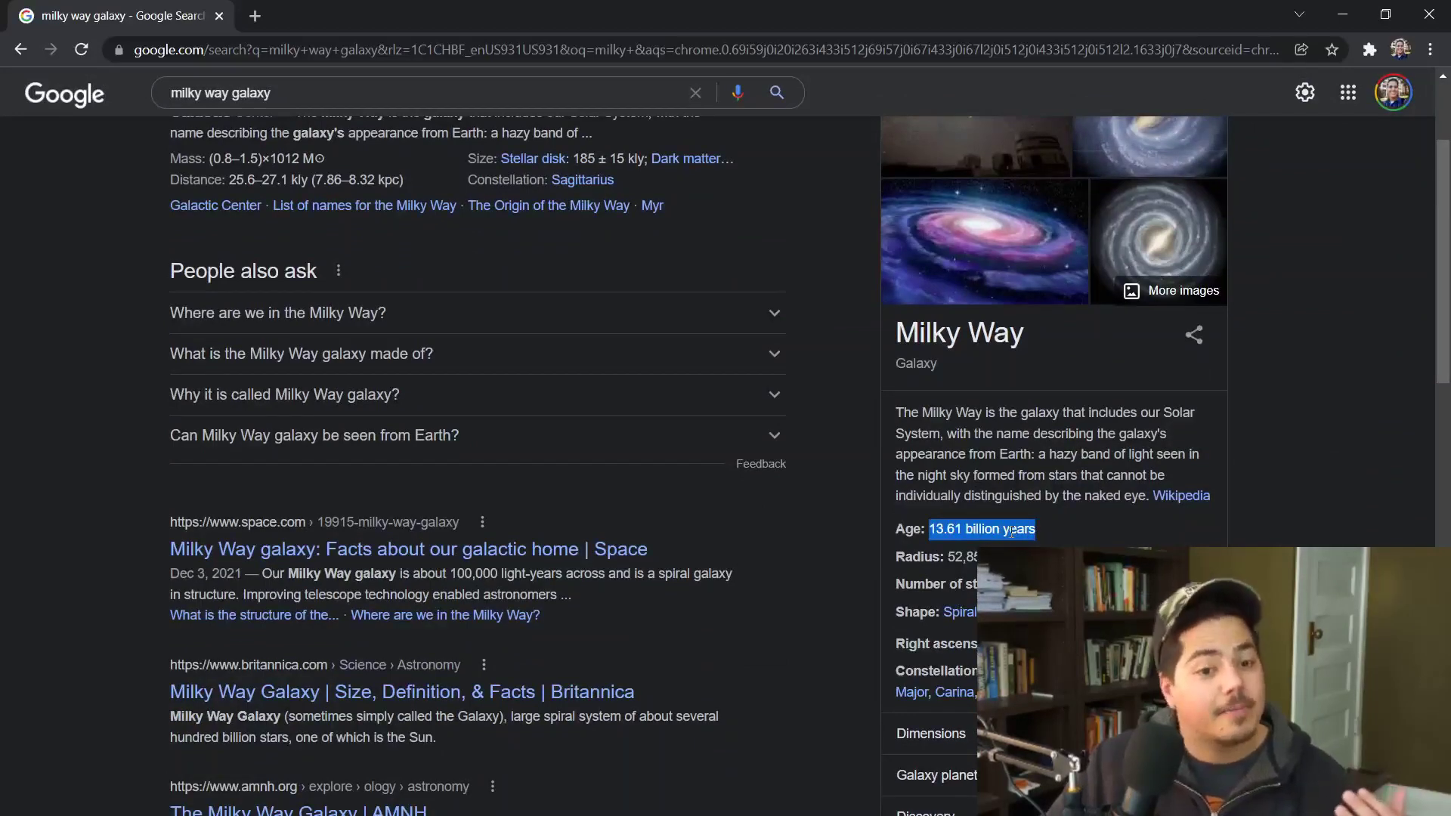
Add the selected '13.61 billion years' text to the TickTick Inbox from the context menu.
{"action": "right_click", "coordinate": [1011, 532]}
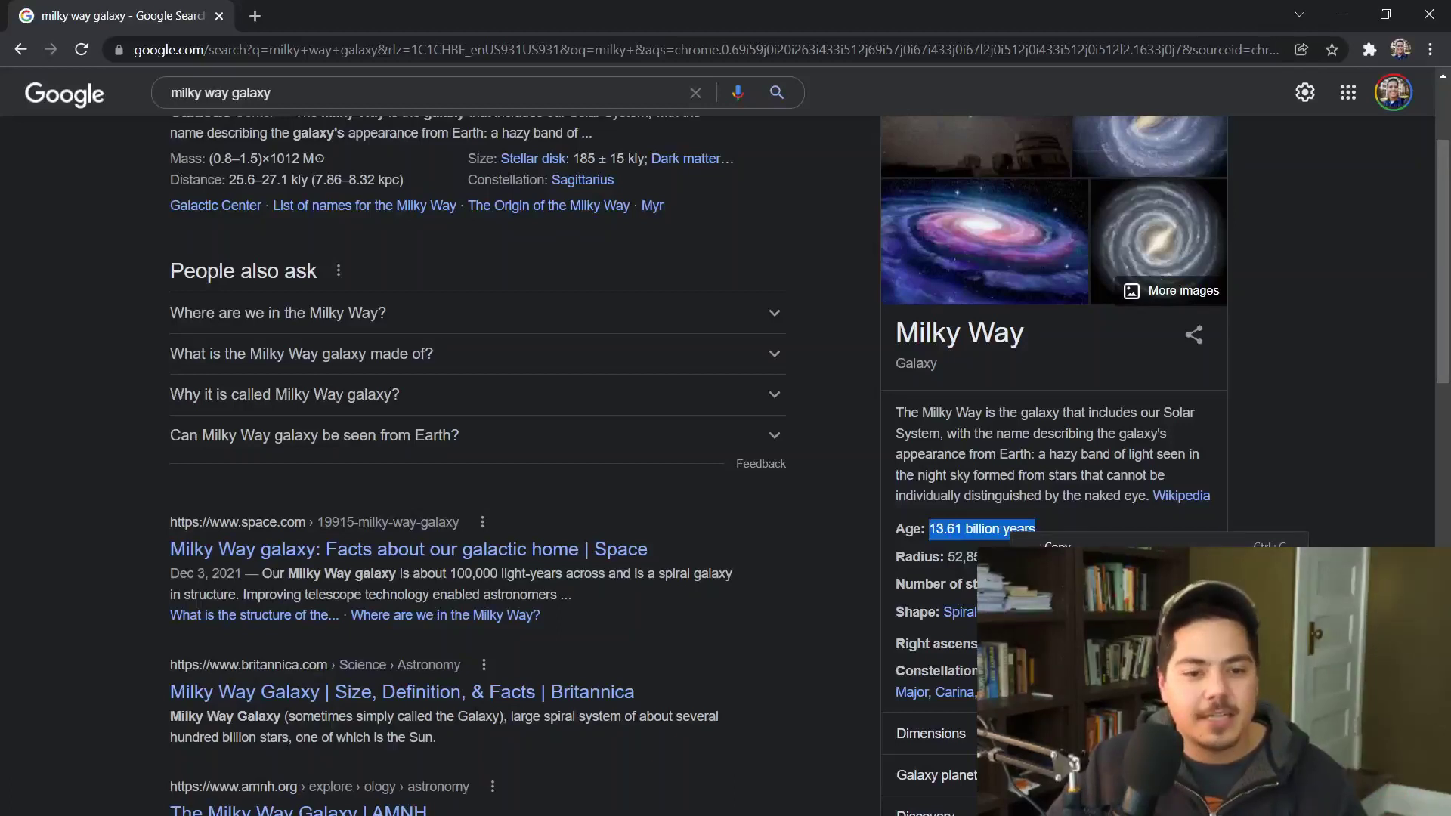
{"action": "left_click", "coordinate": [1073, 628]}
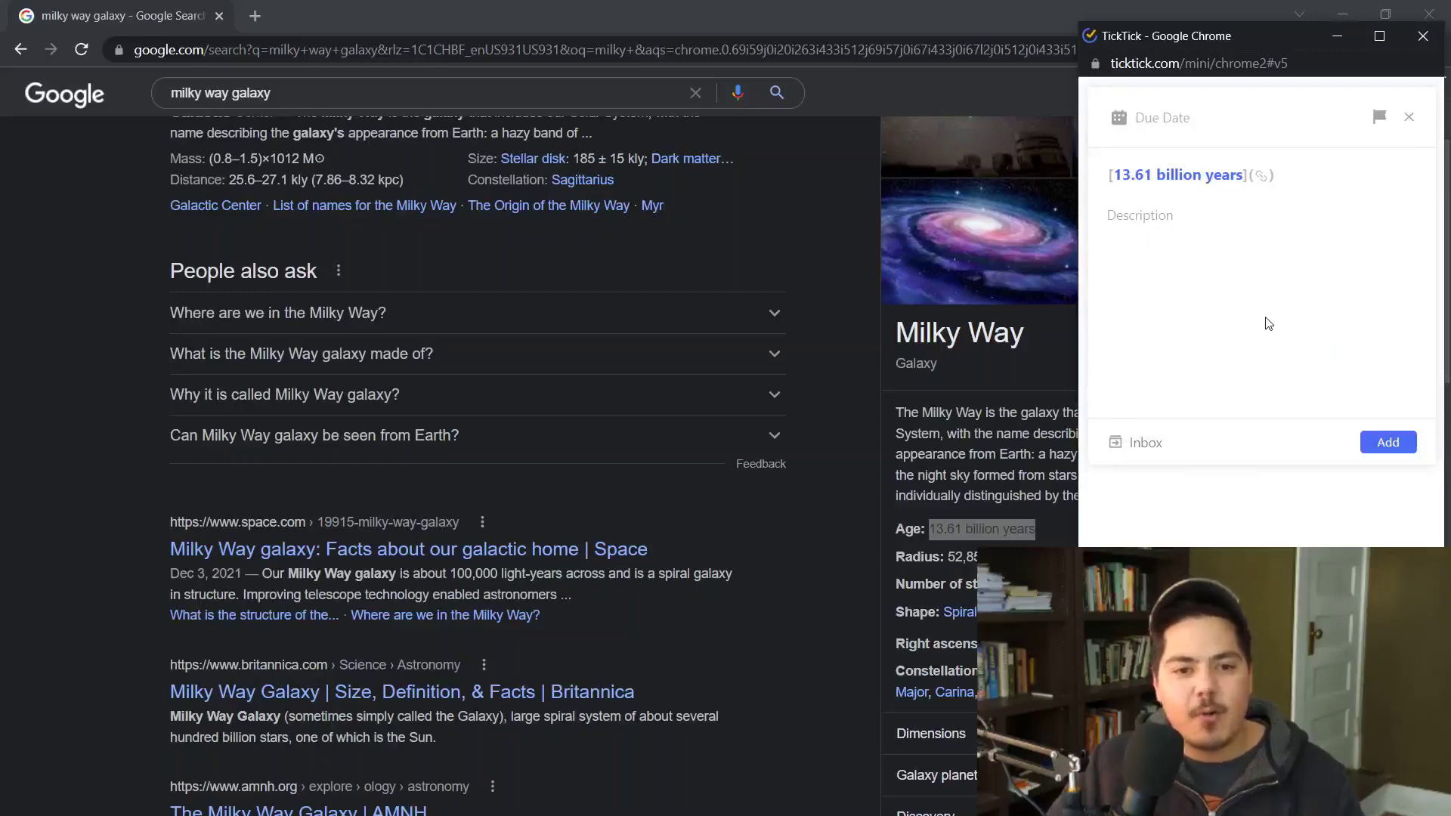
{"action": "left_click", "coordinate": [1395, 445]}
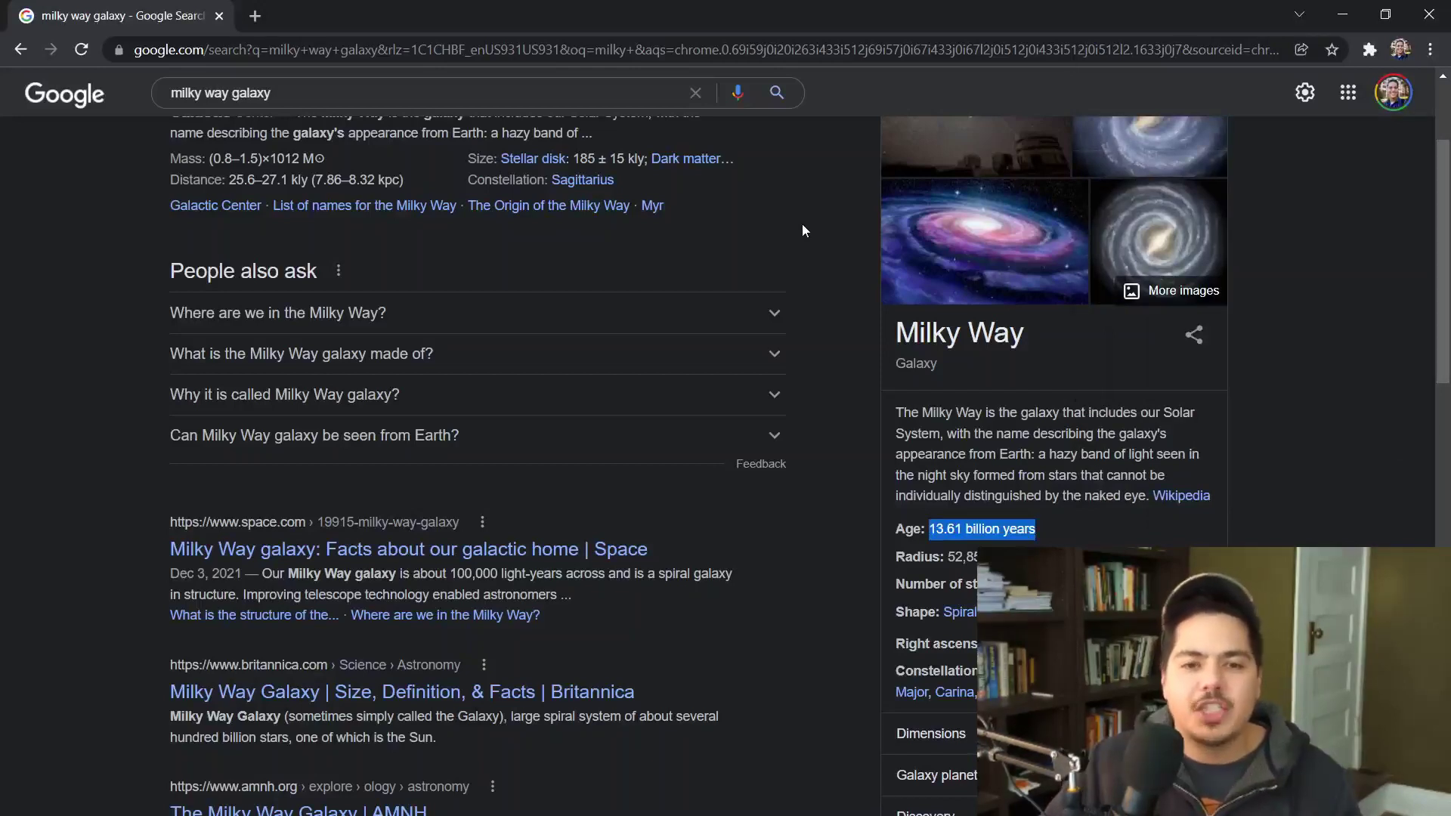
Open the TickTick extension's Inbox popup and drag it further left.
{"action": "left_click", "coordinate": [1369, 50]}
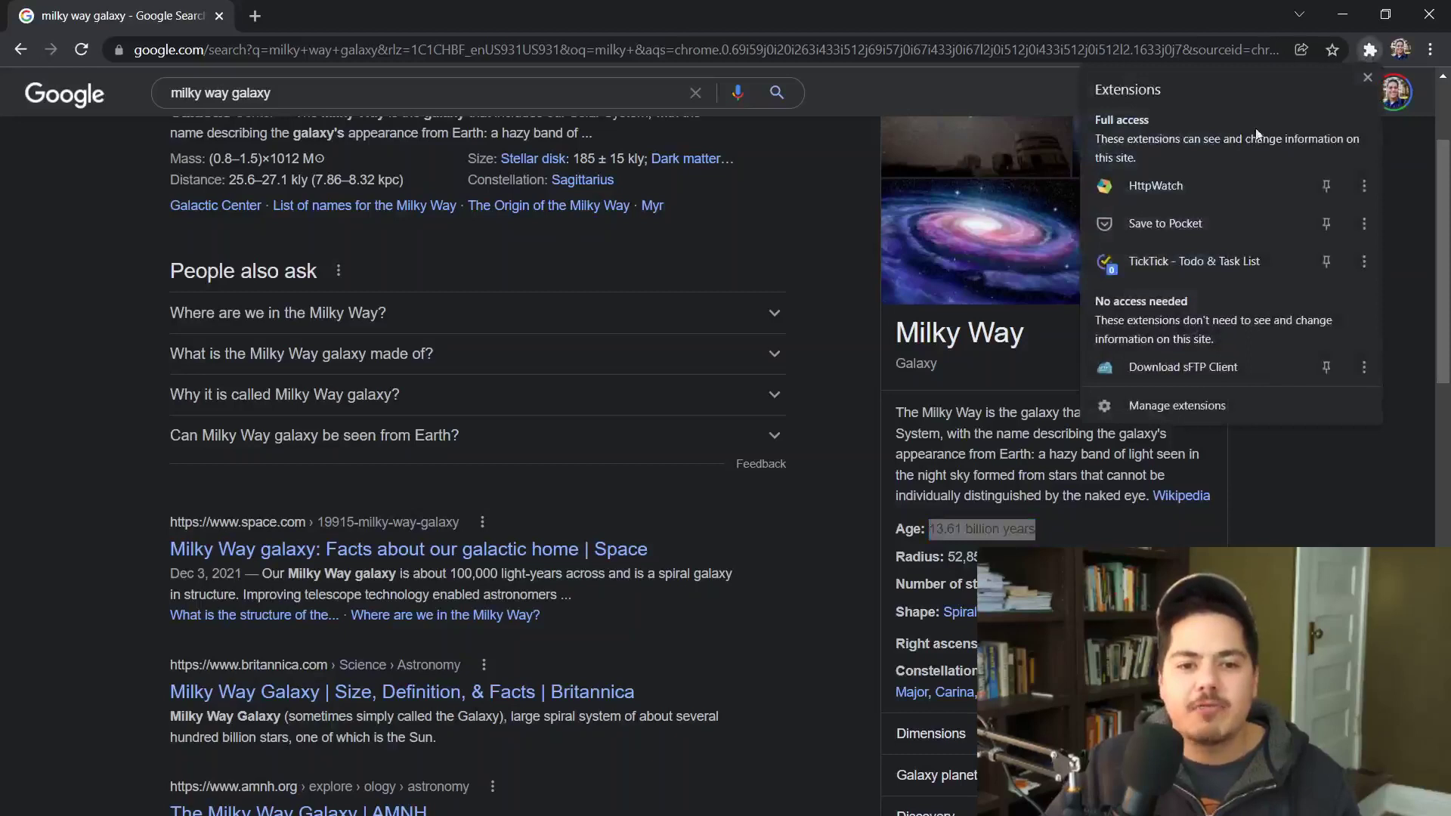
{"action": "left_click", "coordinate": [1196, 266]}
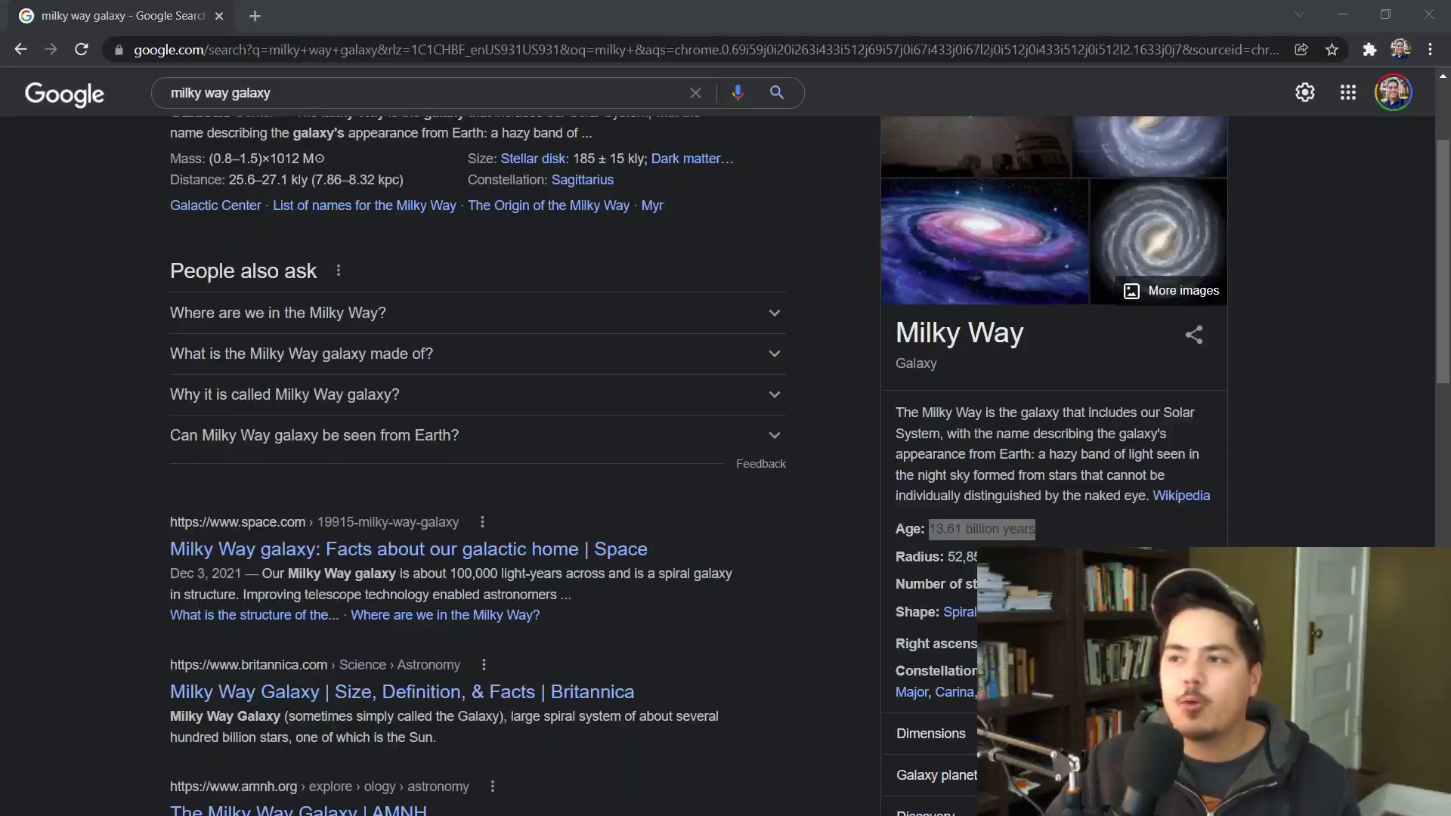
{"action": "left_click_drag", "start_coordinate": [1041, 251], "coordinate": [804, 183]}
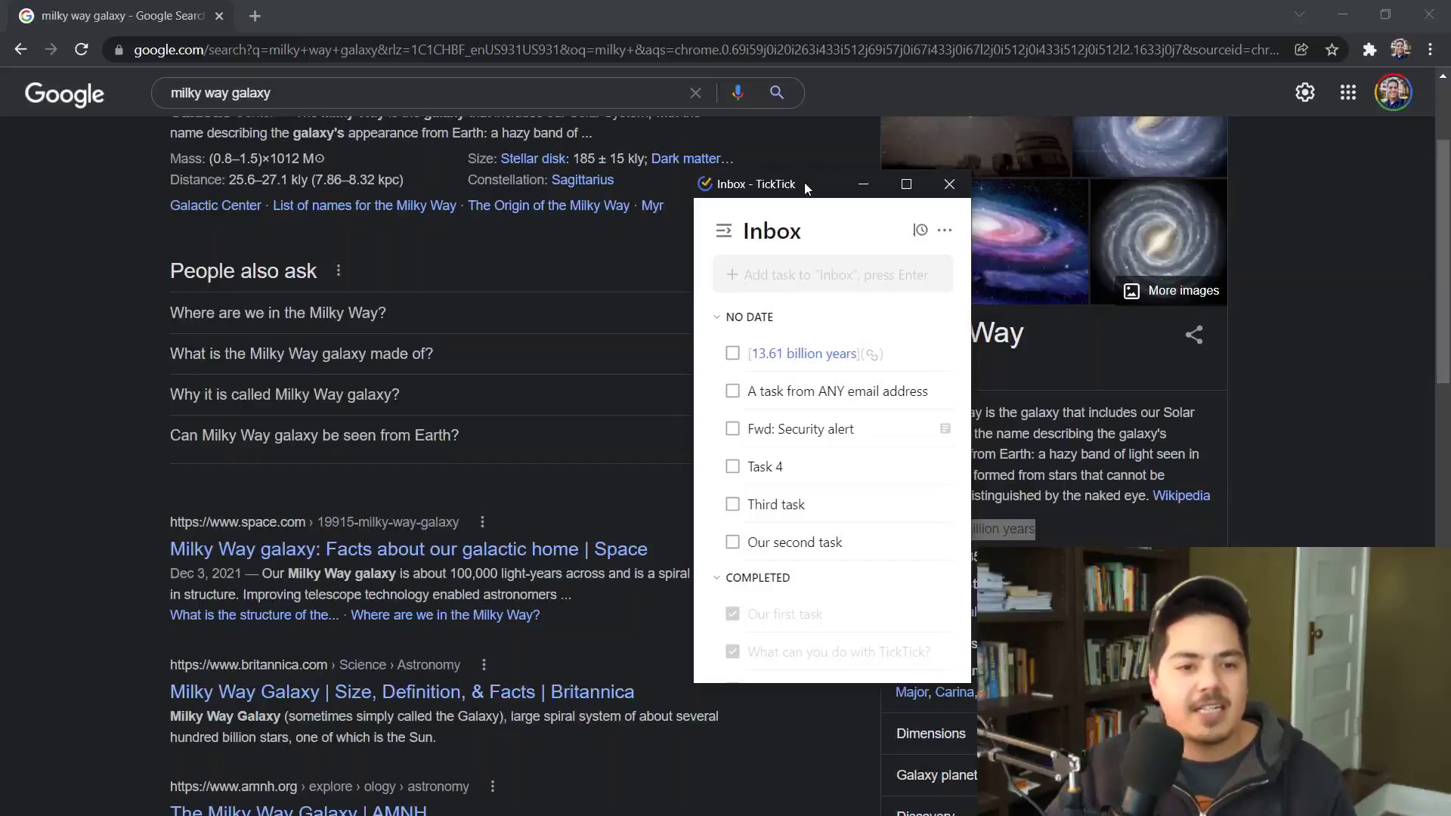
Add the task 'Adding a task from the Chrome Extension' to the Inbox and close the popup.
{"action": "left_click", "coordinate": [794, 277]}
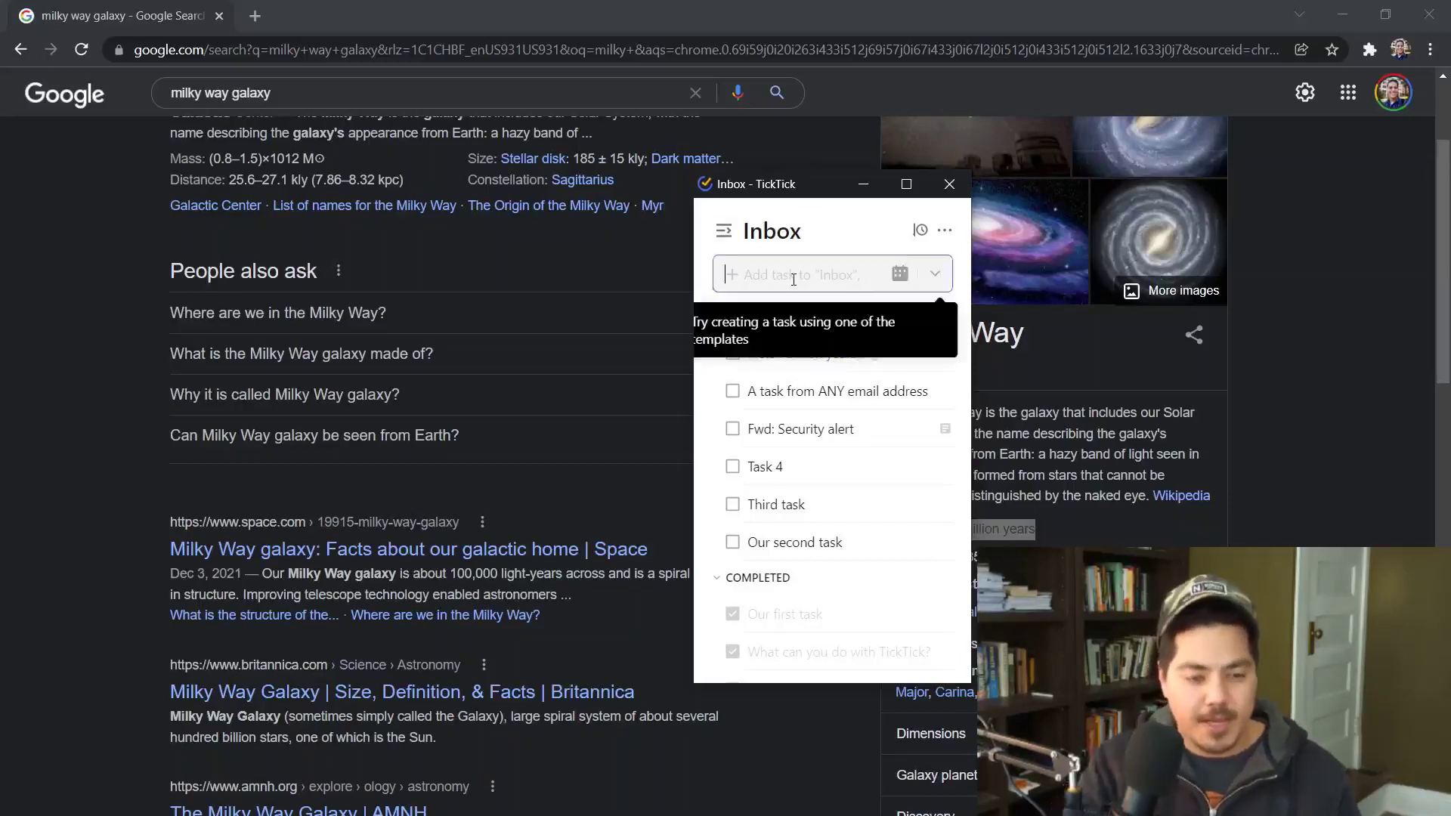
{"action": "type", "text": "Adding a task from t"}
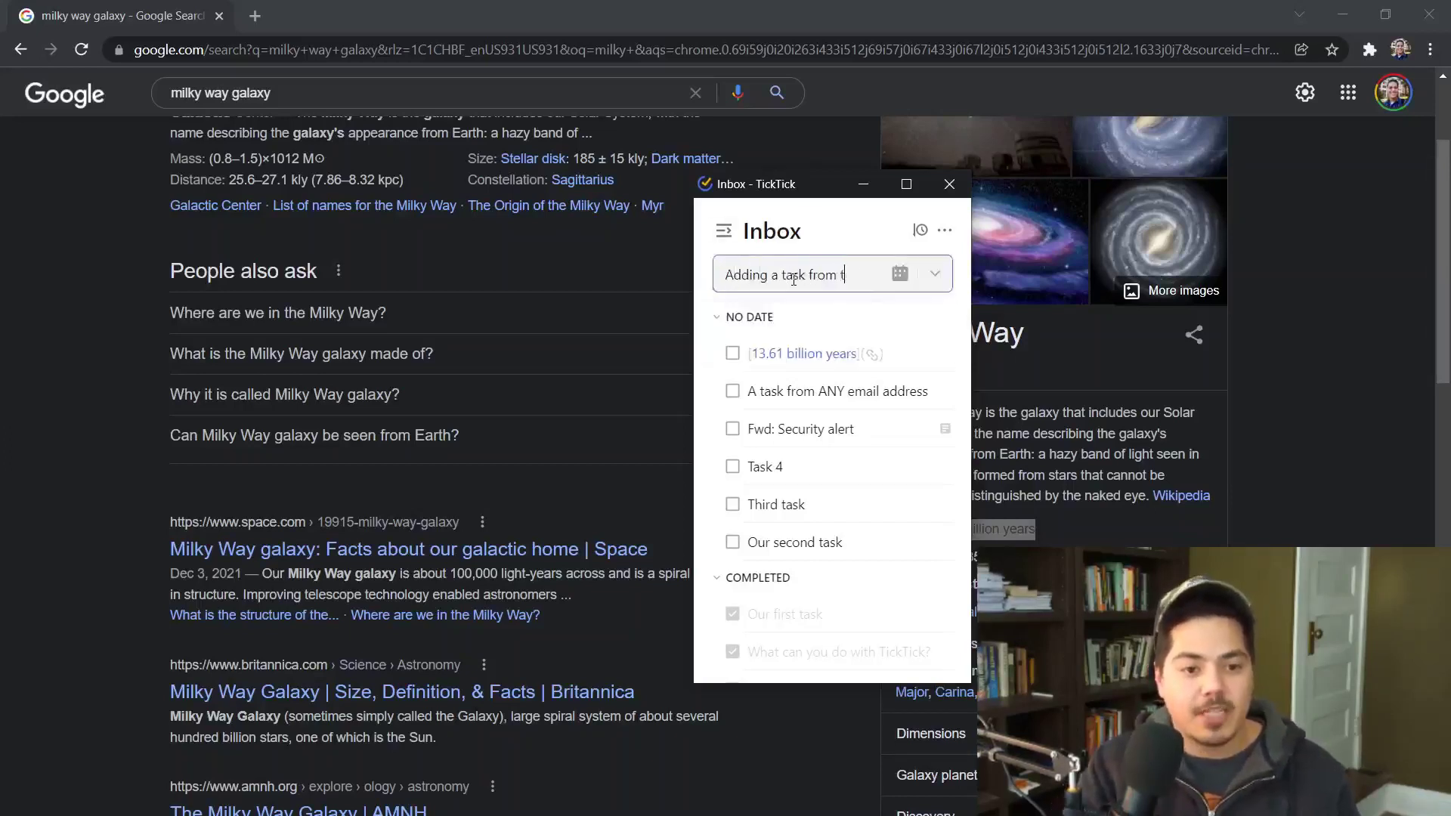
{"action": "type", "text": "he Chrome Extension"}
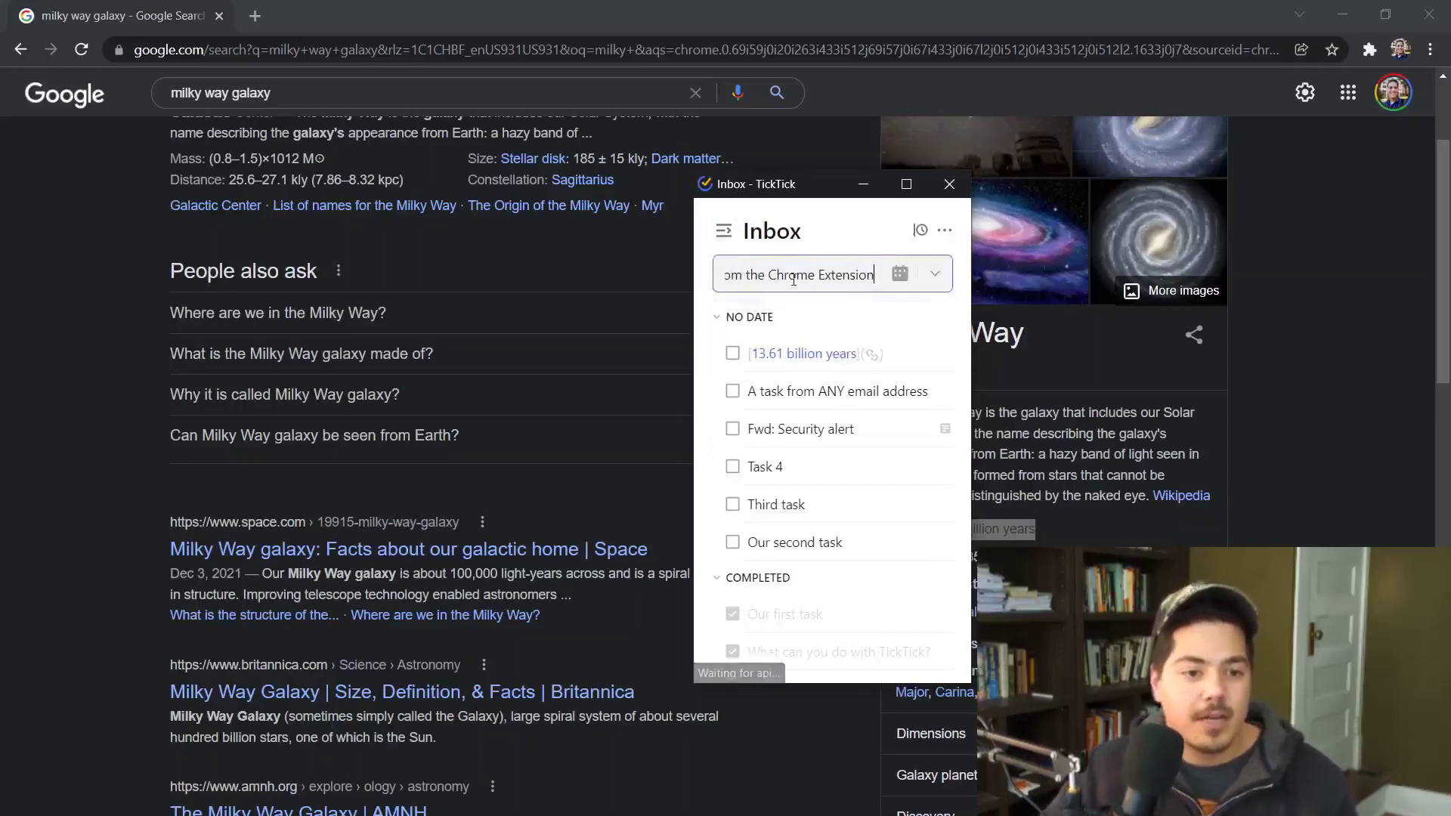
{"action": "key", "text": "Return"}
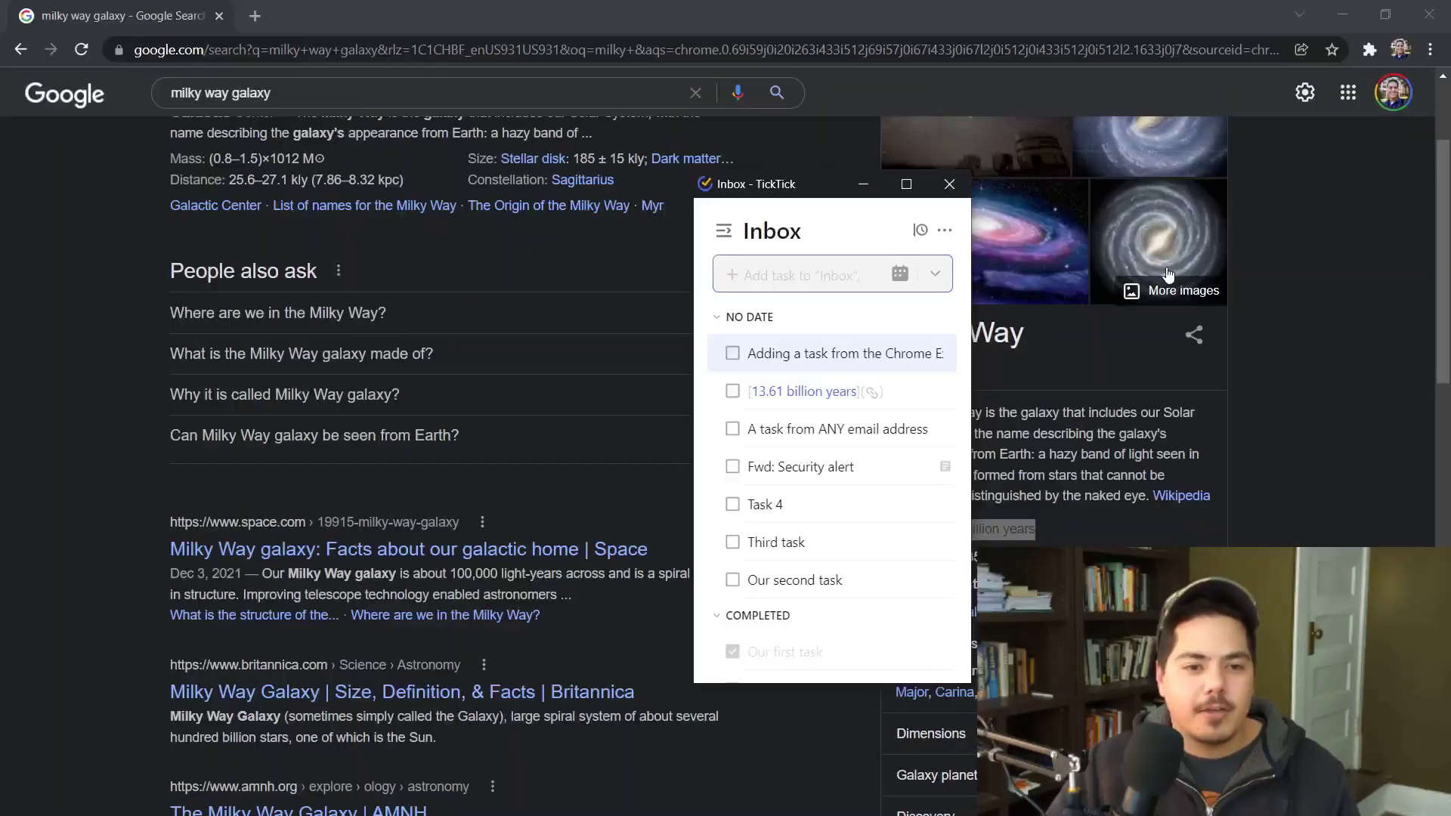
{"action": "left_click", "coordinate": [954, 185]}
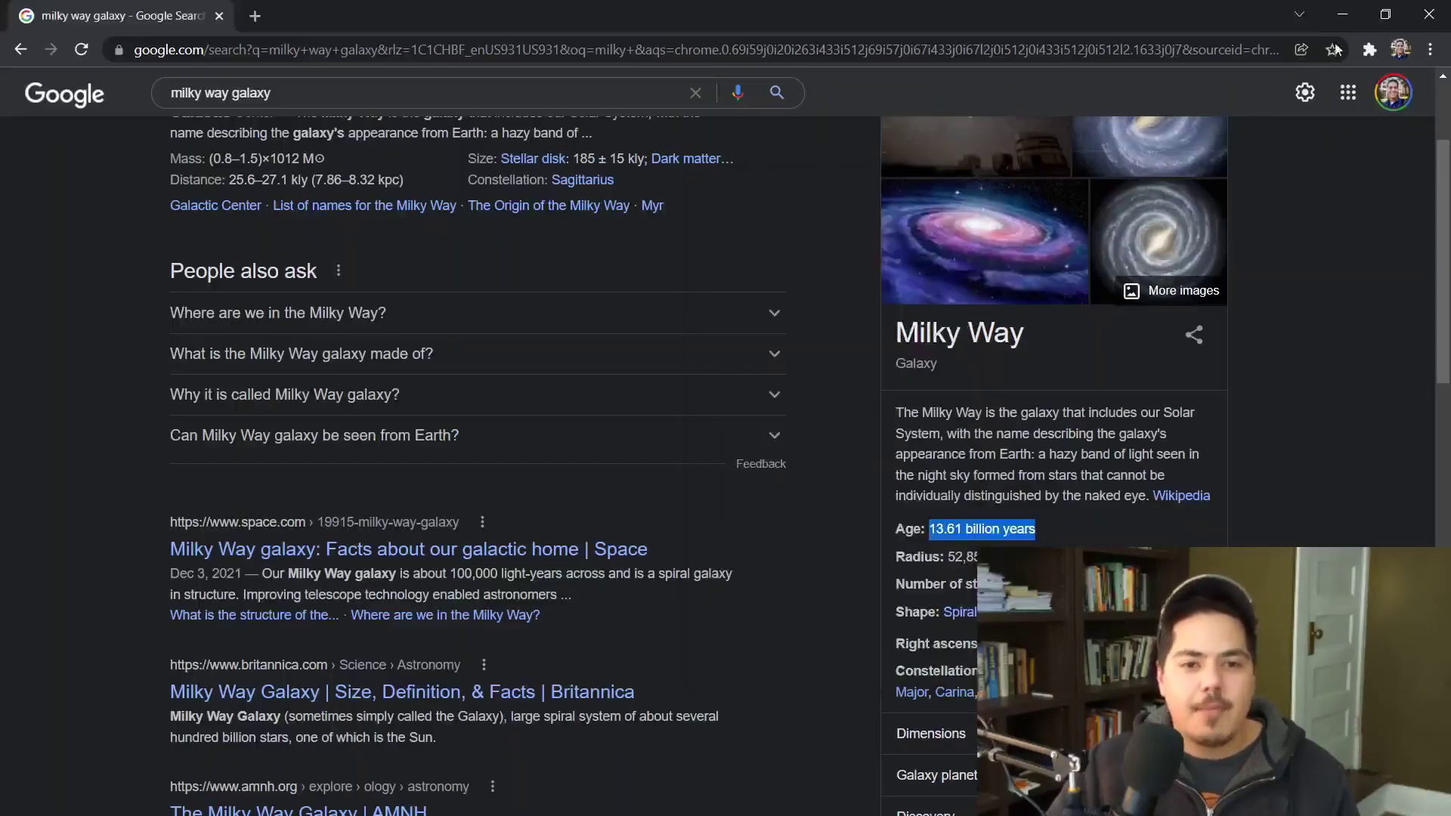
Scroll the TickTick download page to Gmail Add-on and open its G Suite Marketplace listing.
{"action": "left_click", "coordinate": [1354, 23]}
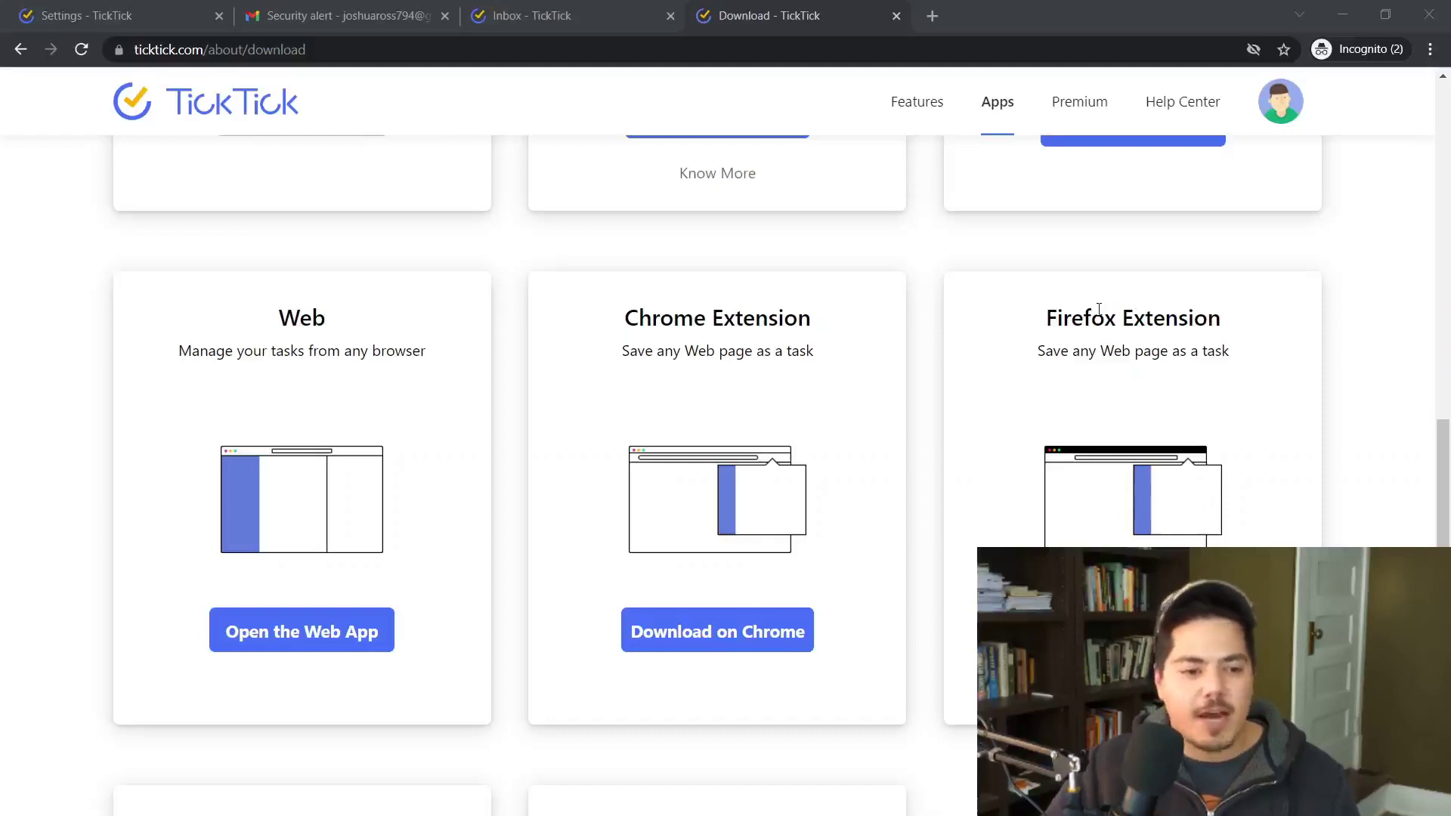
{"action": "scroll", "coordinate": [1098, 310], "scroll_direction": "down", "scroll_amount": 6}
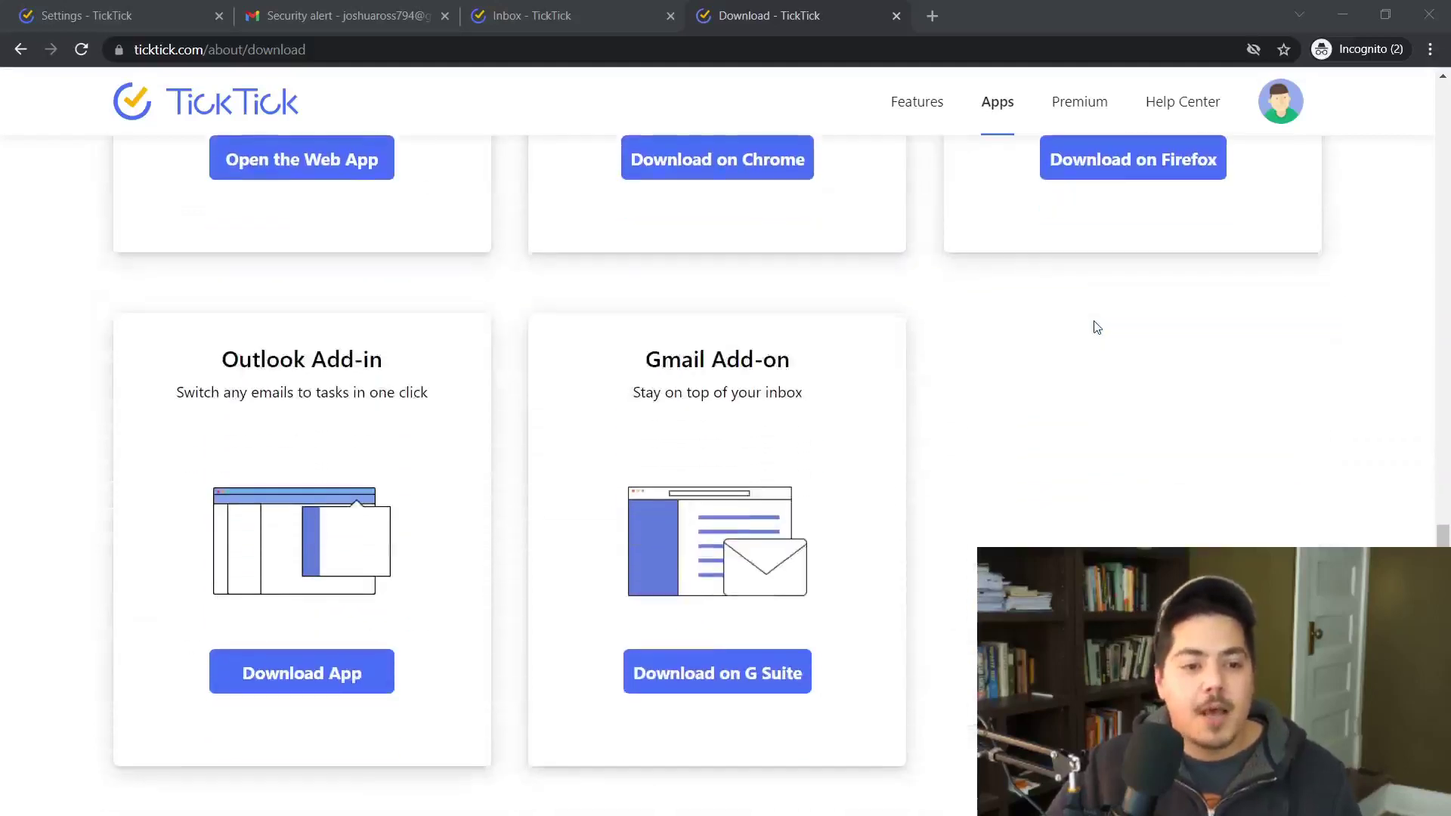
{"action": "scroll", "coordinate": [1098, 327], "scroll_direction": "down", "scroll_amount": 1}
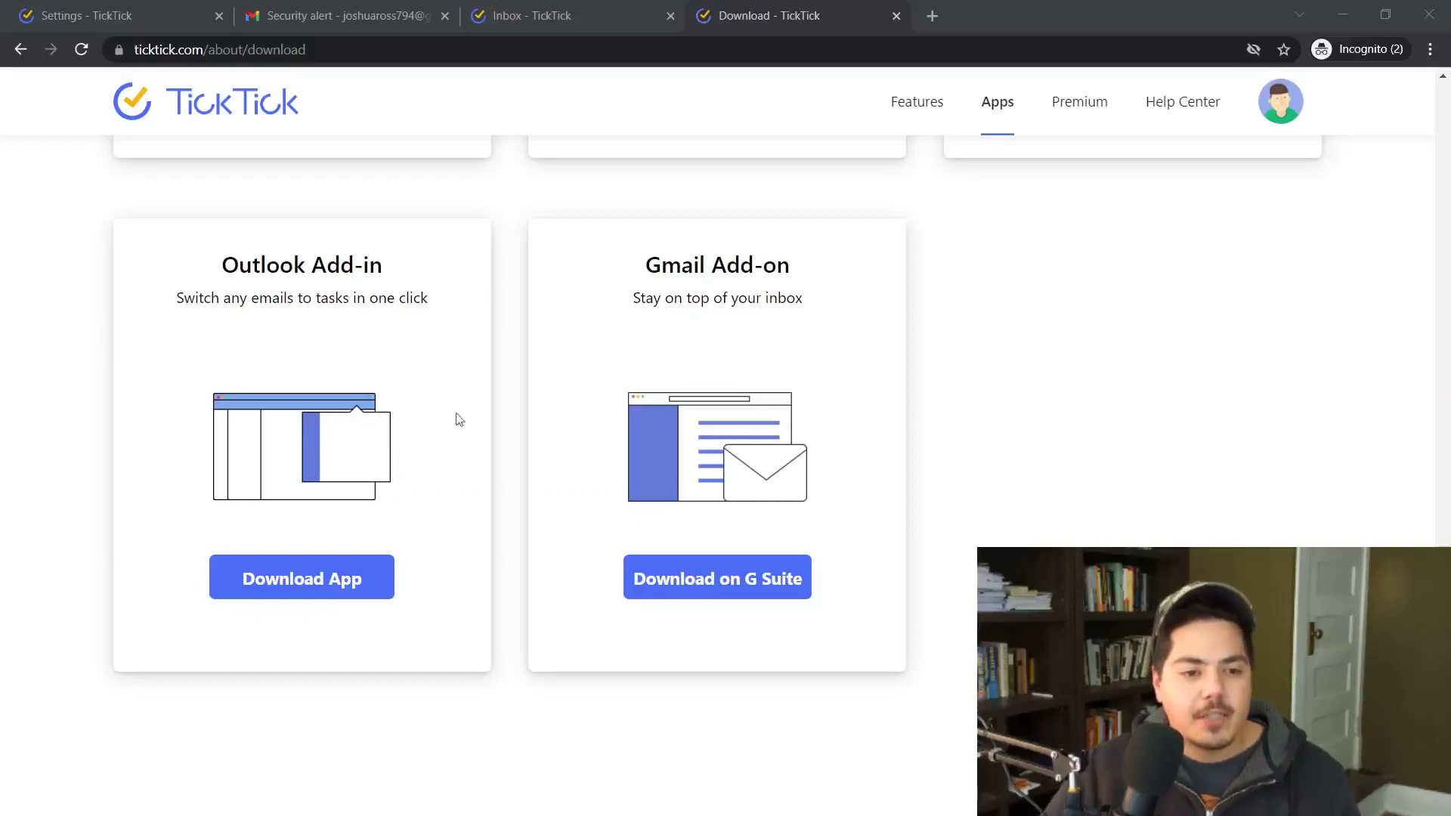
{"action": "left_click", "coordinate": [718, 587]}
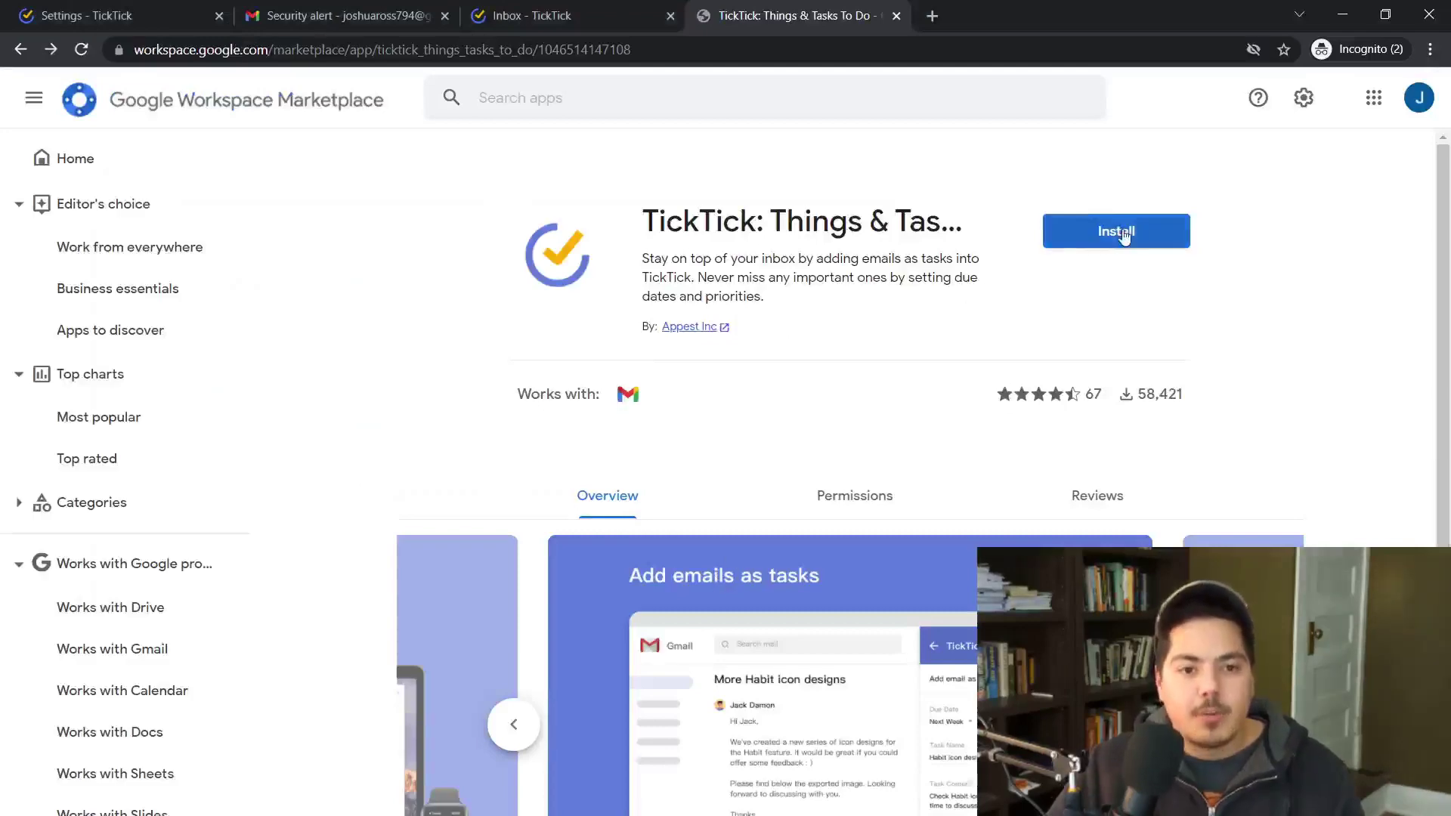
Install the TickTick add-on and continue past the Get ready to install dialog.
{"action": "left_click", "coordinate": [1124, 233]}
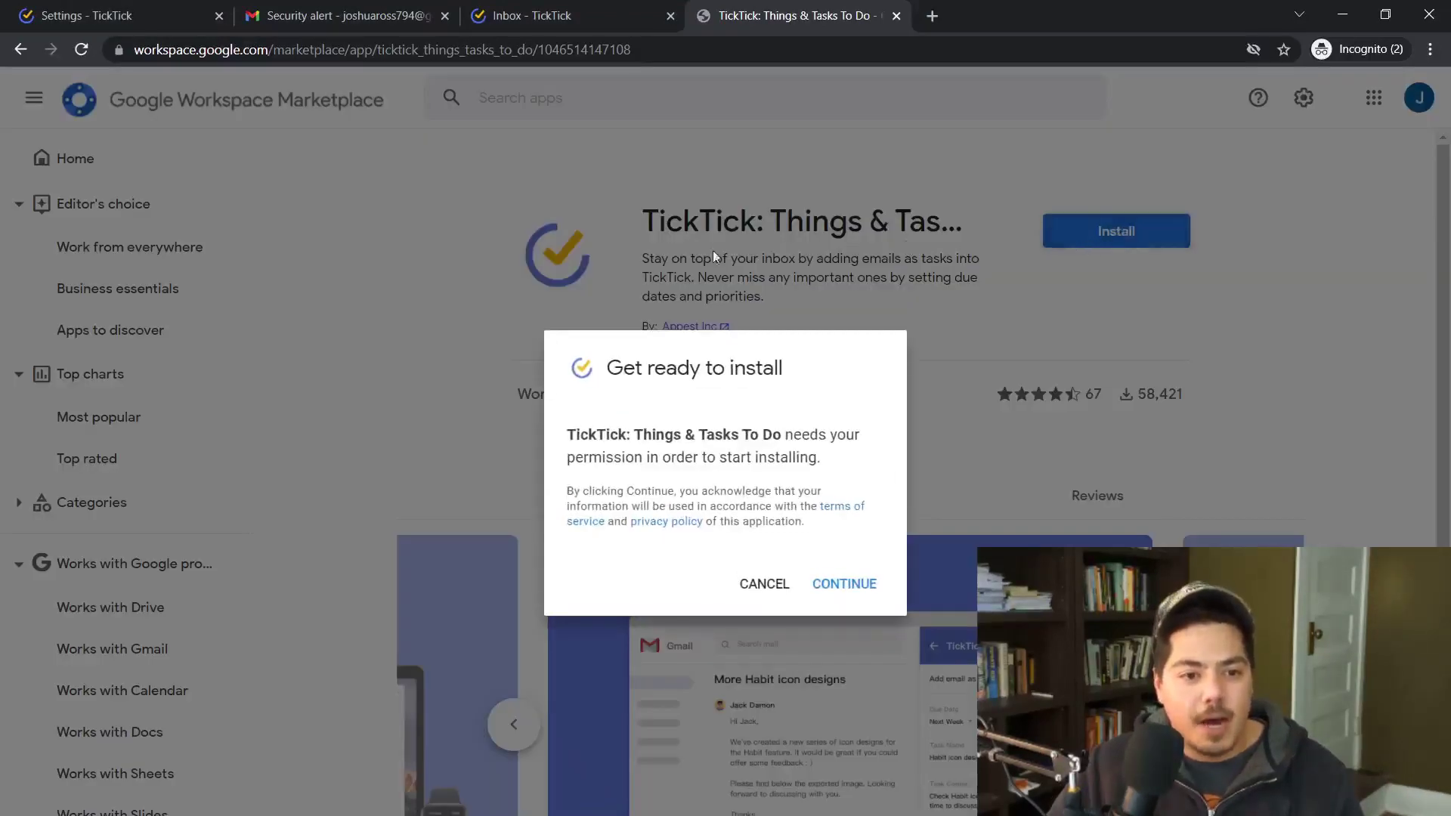
{"action": "left_click", "coordinate": [843, 587]}
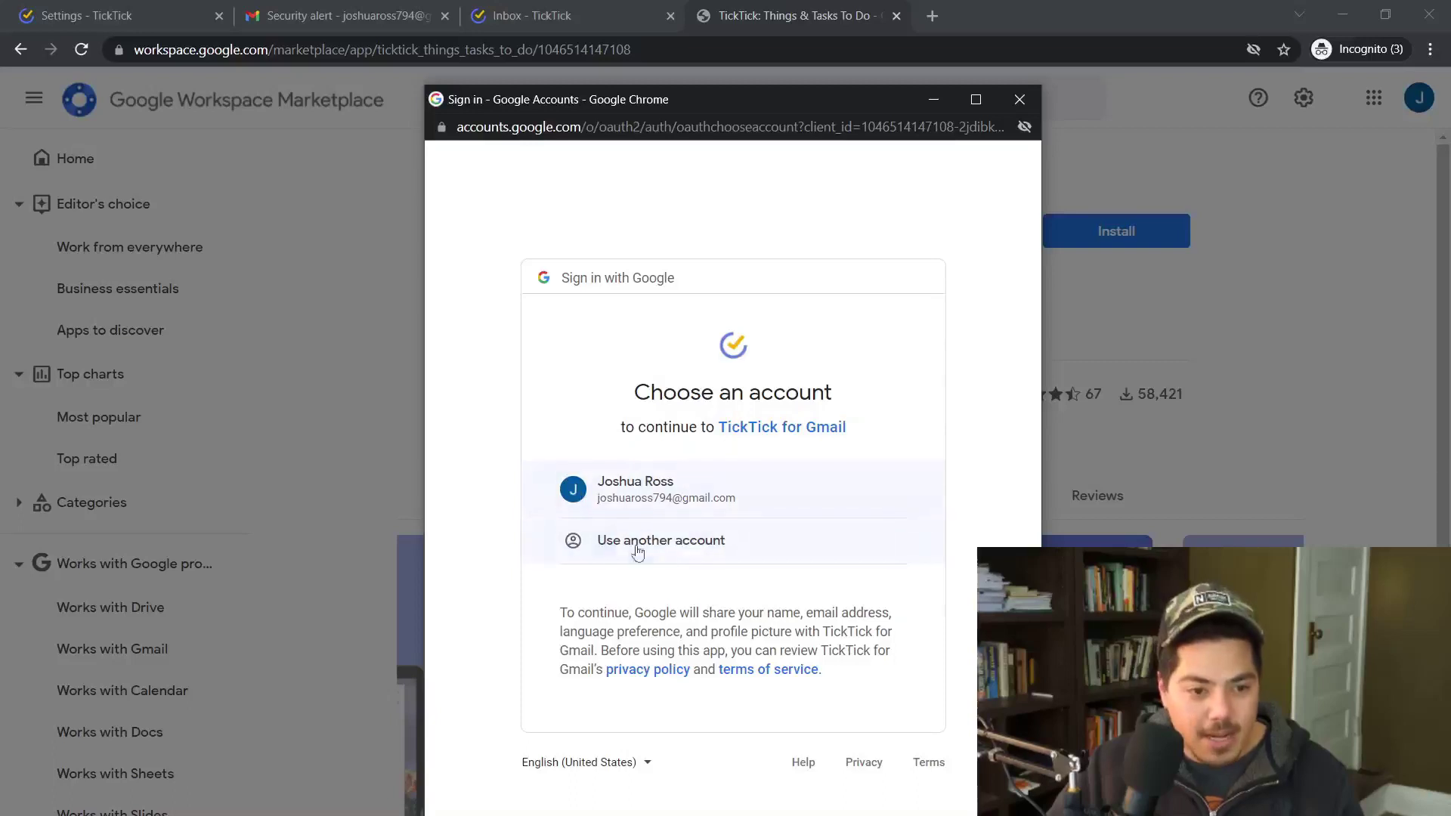
Sign in with the Google account, enter the texted verification code, and allow TickTick for Gmail access.
{"action": "left_click", "coordinate": [665, 501]}
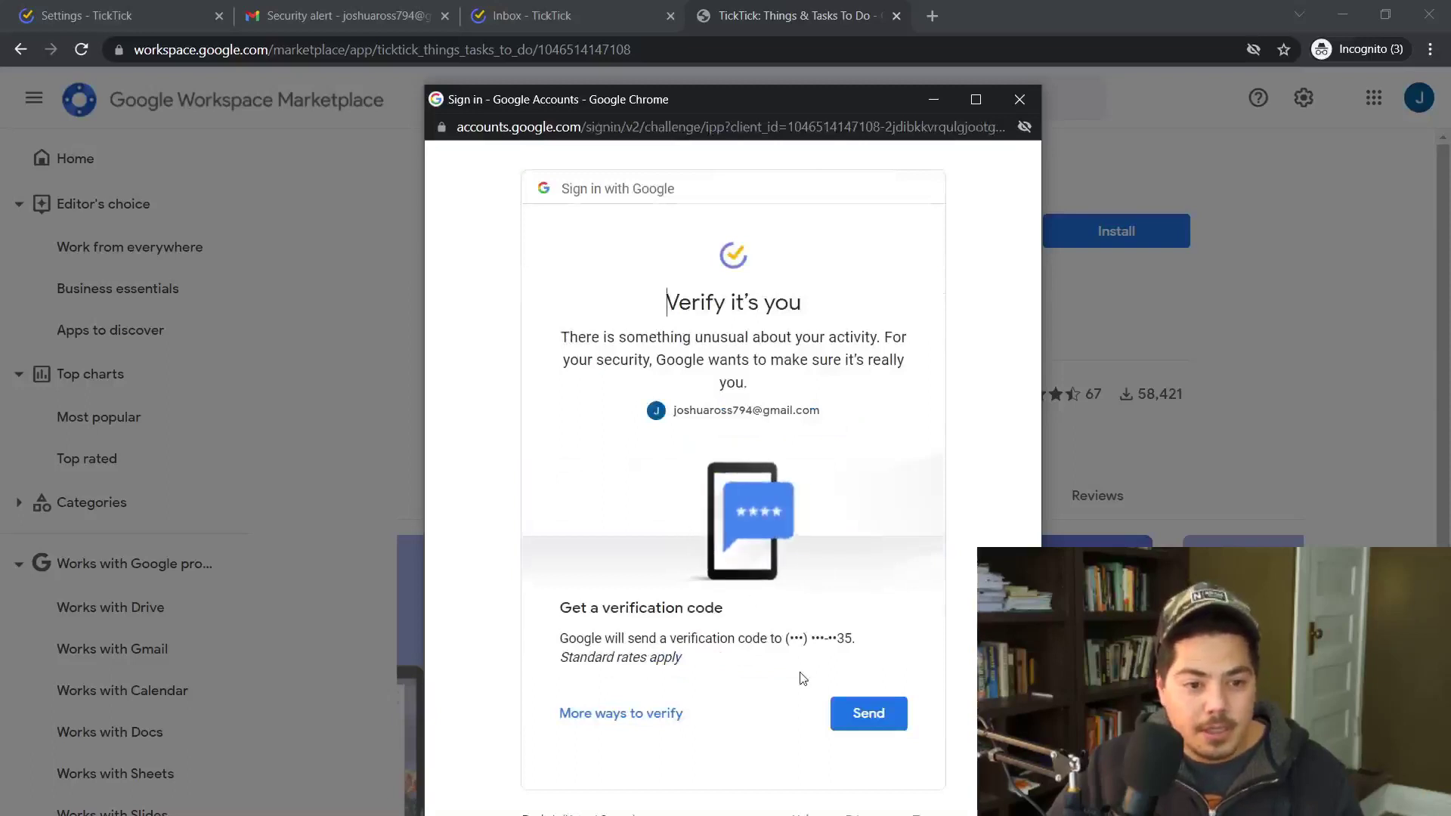
{"action": "left_click", "coordinate": [876, 720]}
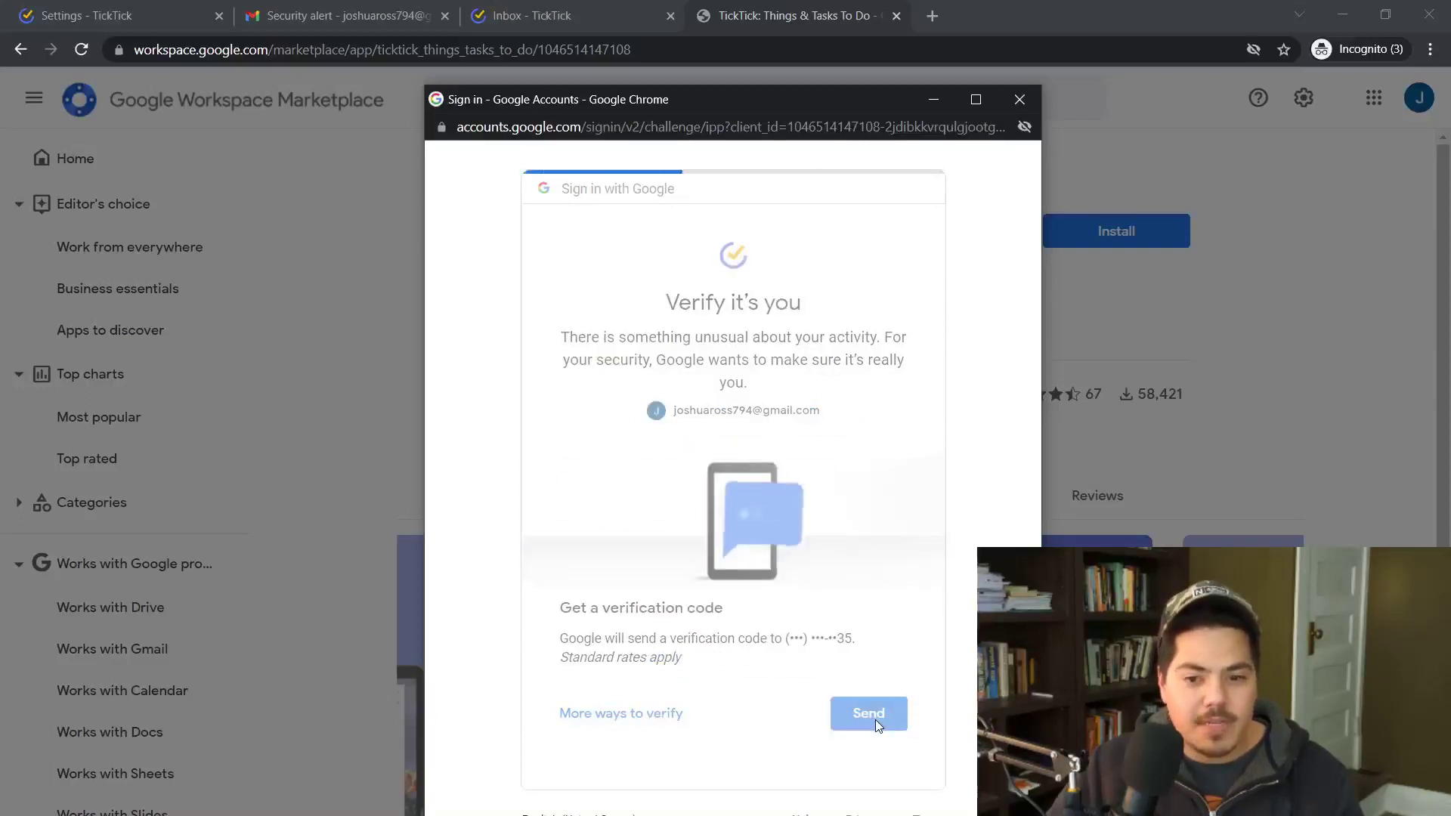
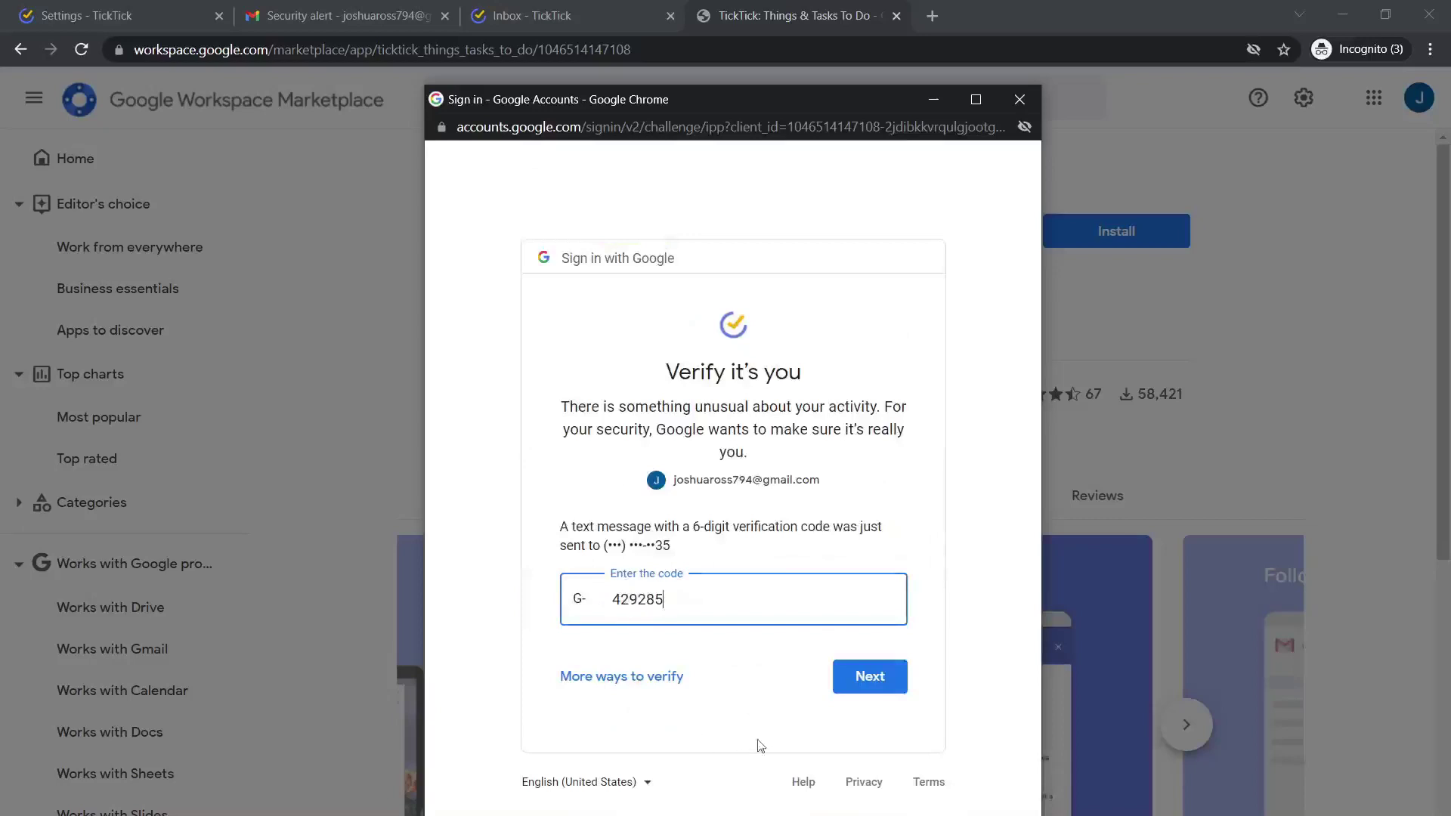
{"action": "left_click", "coordinate": [867, 680]}
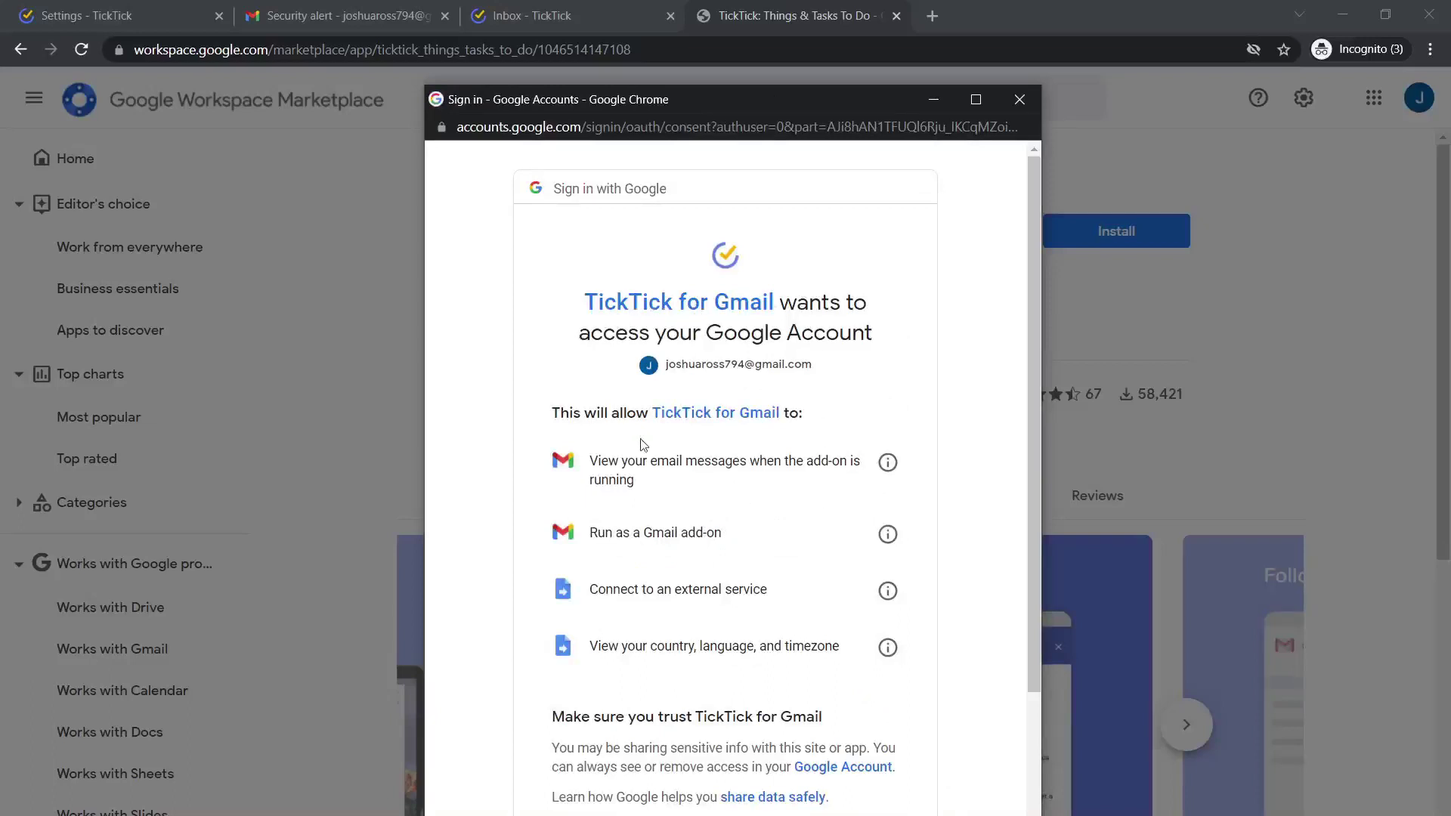
{"action": "scroll", "coordinate": [637, 648], "scroll_direction": "down", "scroll_amount": 3}
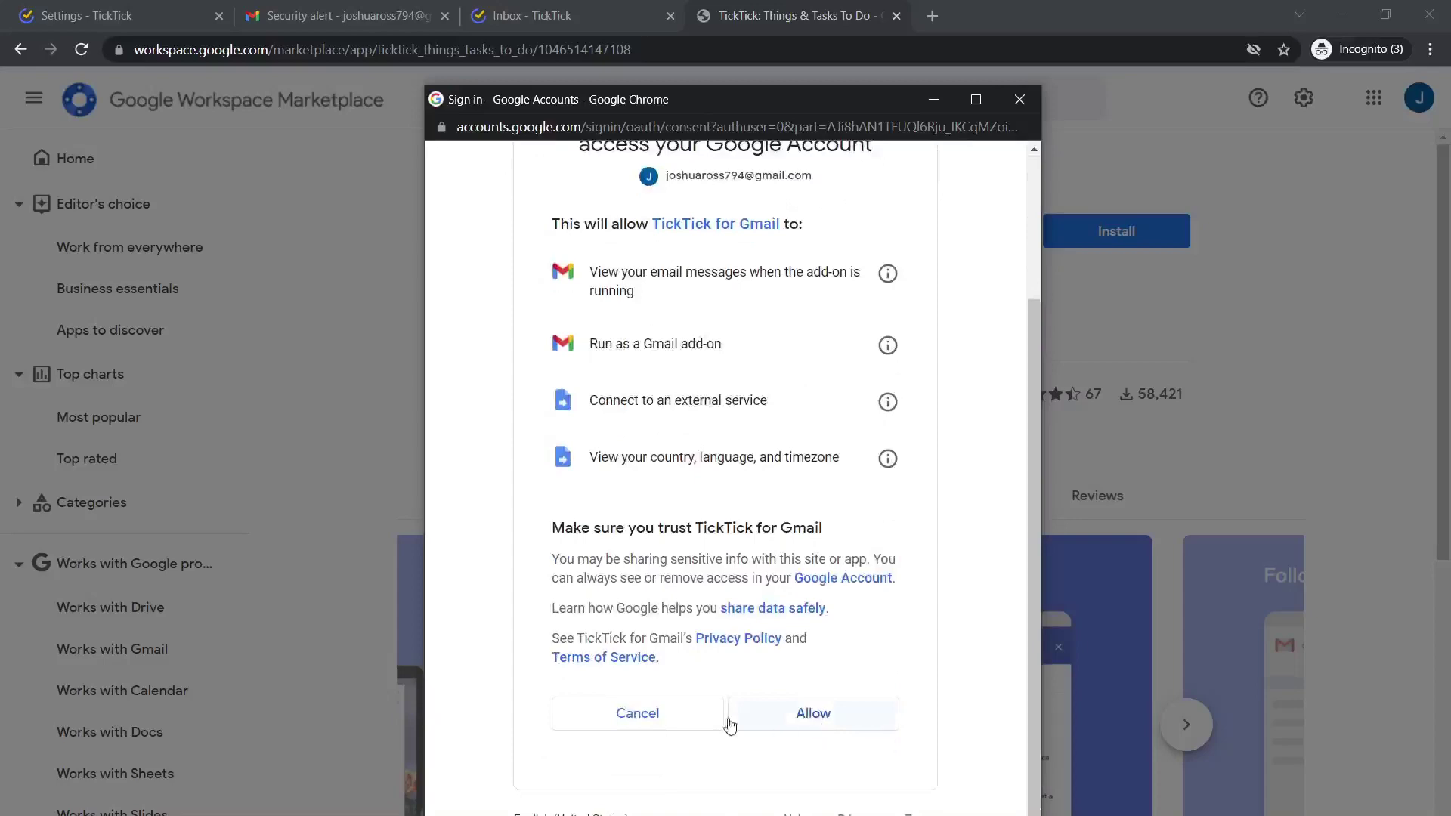
{"action": "left_click", "coordinate": [783, 727]}
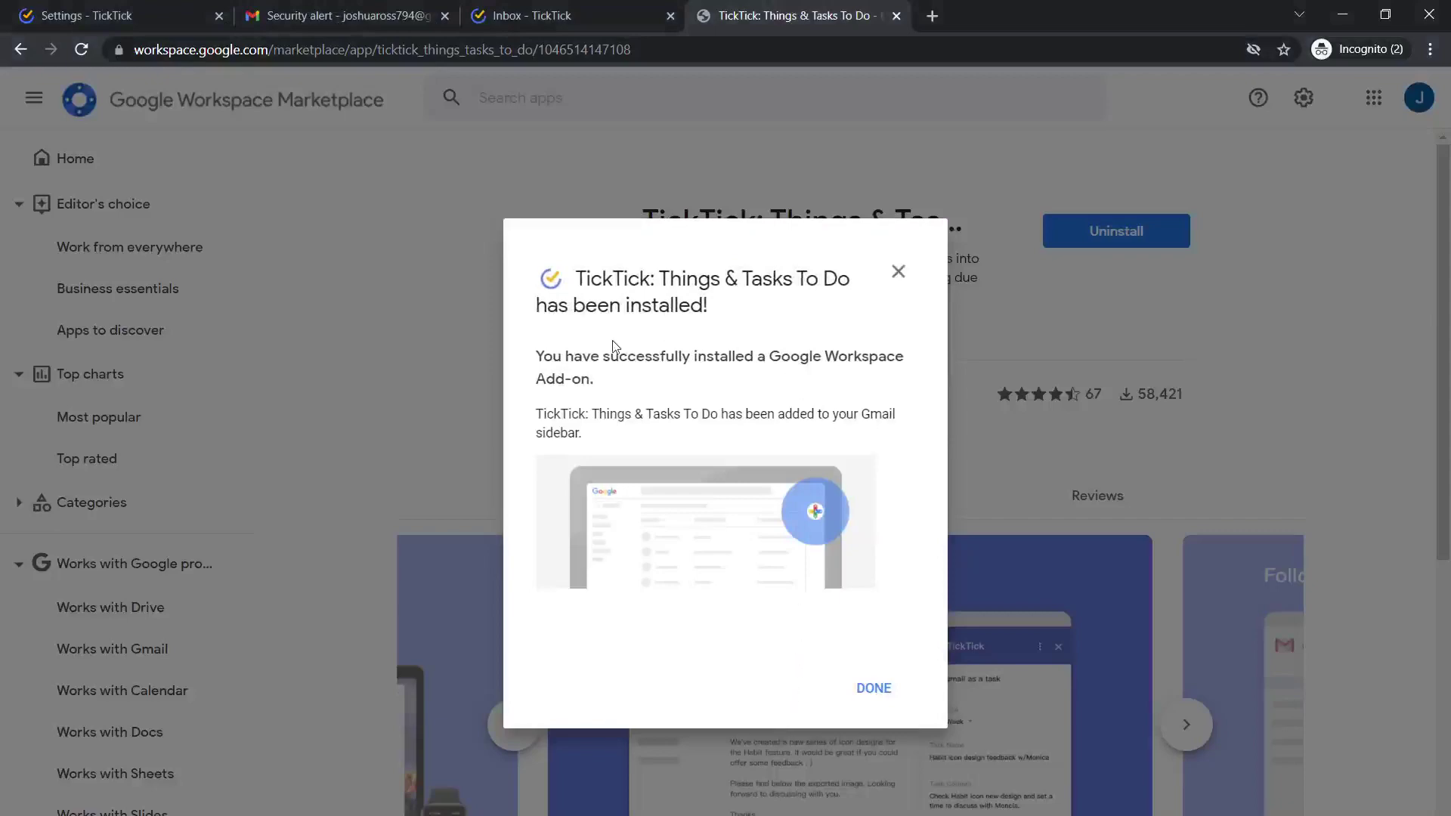
Dismiss the installed confirmation with Done and switch to the Gmail tab.
{"action": "left_click", "coordinate": [872, 710]}
{"action": "key", "text": "ctrl+2"}
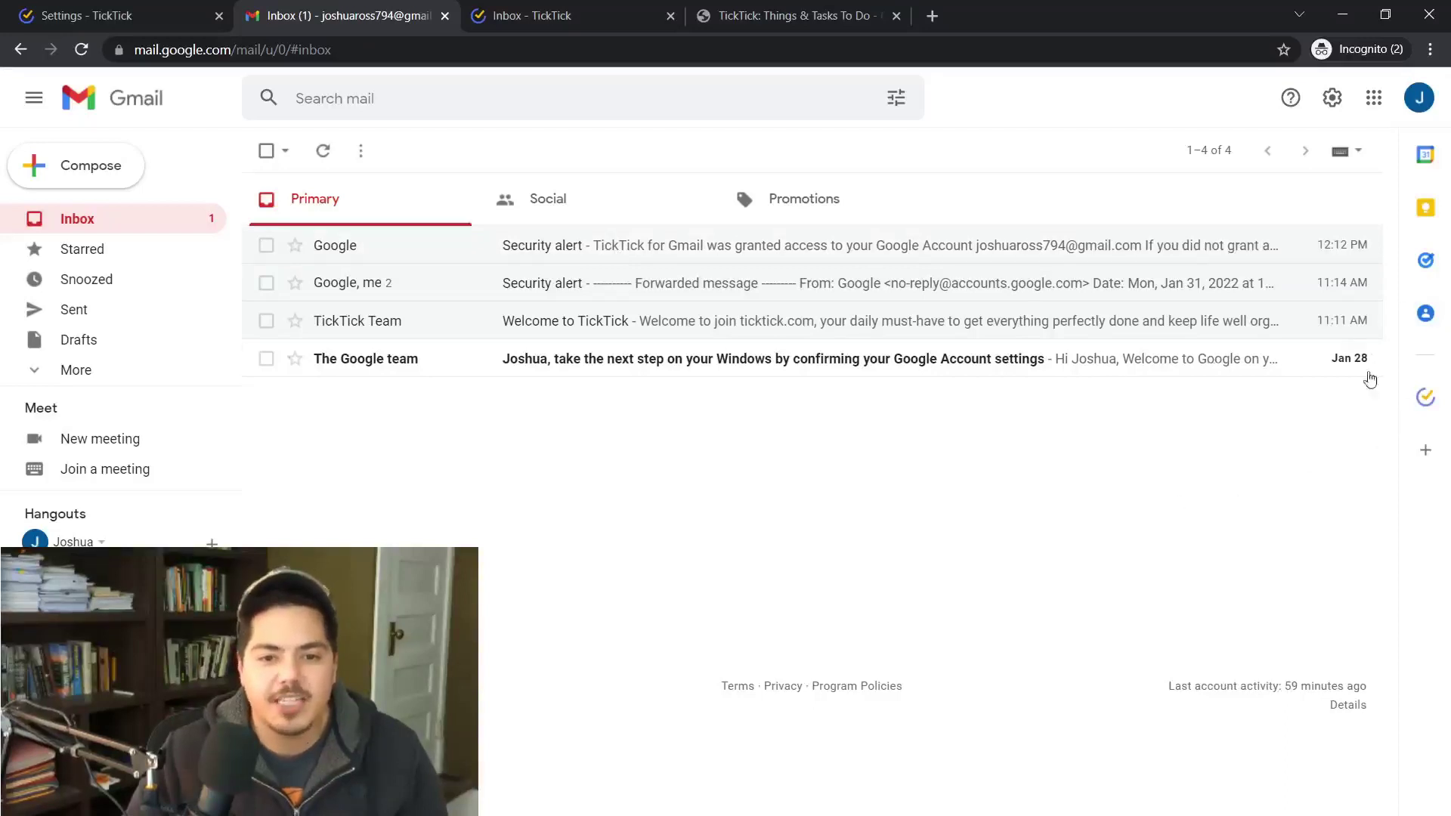
Add the Security alert email as a TickTick task via the Gmail side panel, then open it in TickTick's Inbox.
{"action": "left_click", "coordinate": [1426, 407]}
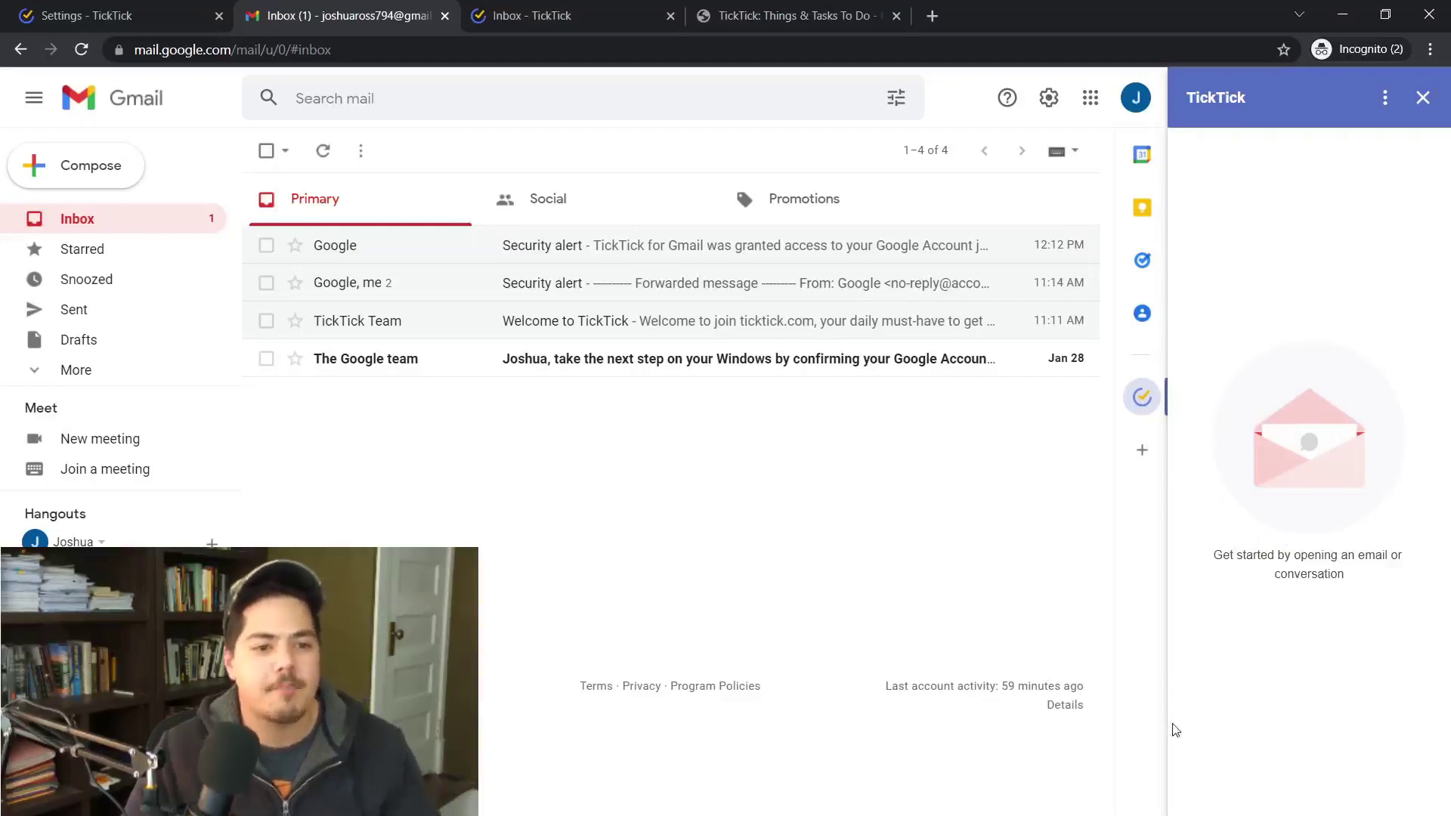
{"action": "left_click", "coordinate": [538, 256]}
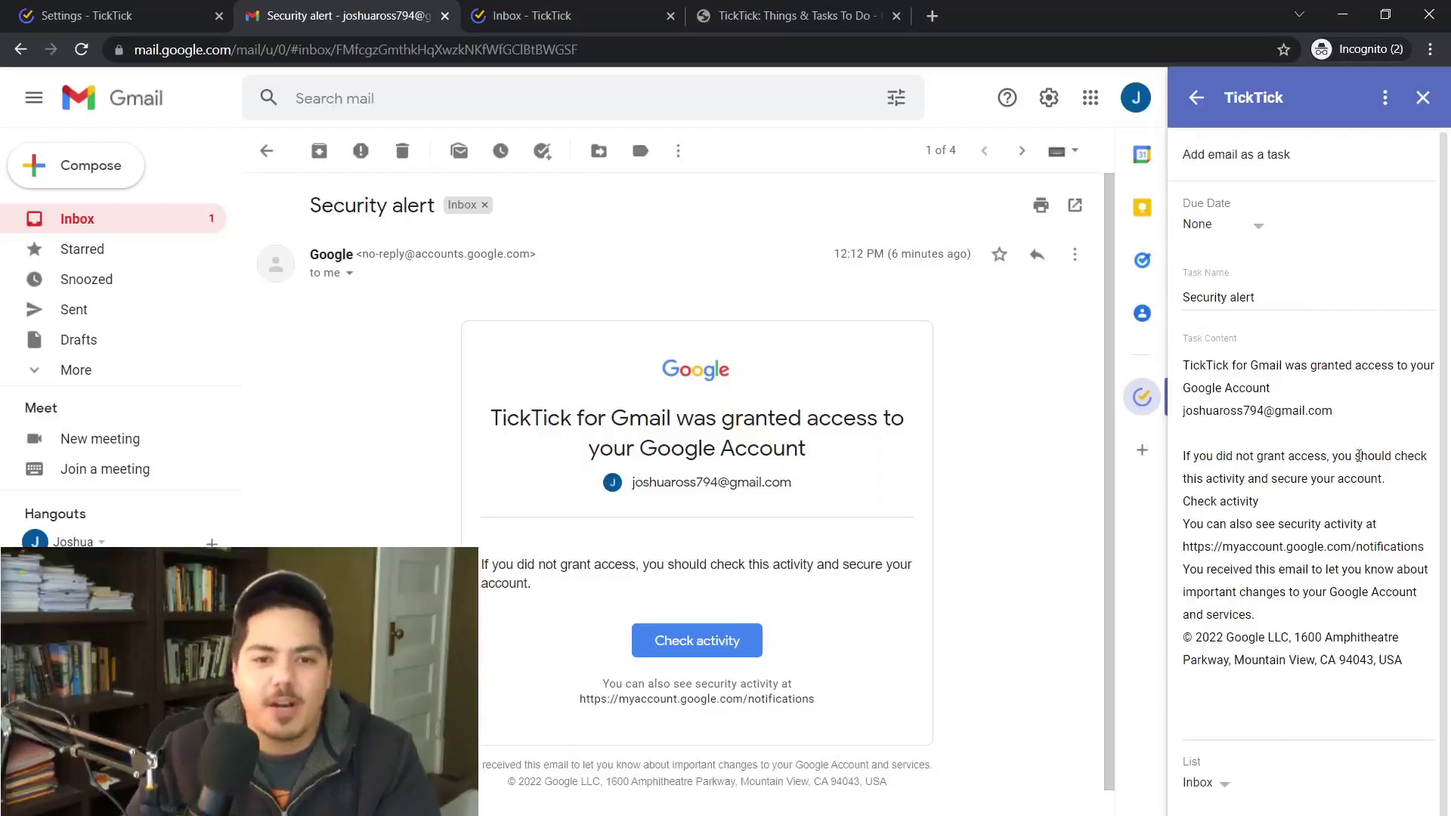
{"action": "scroll", "coordinate": [1325, 680], "scroll_direction": "down", "scroll_amount": 1}
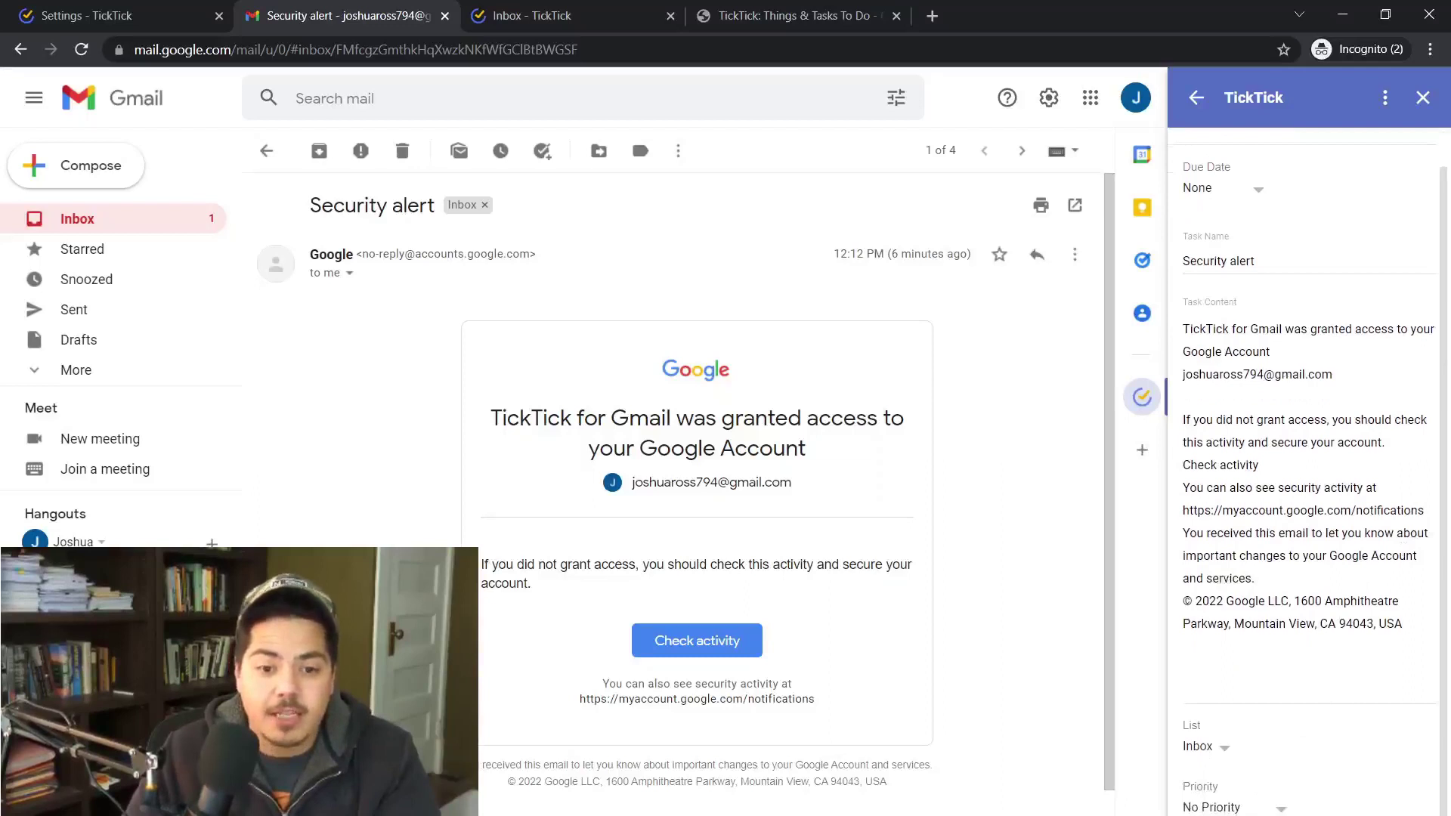
{"action": "left_click", "coordinate": [1313, 502]}
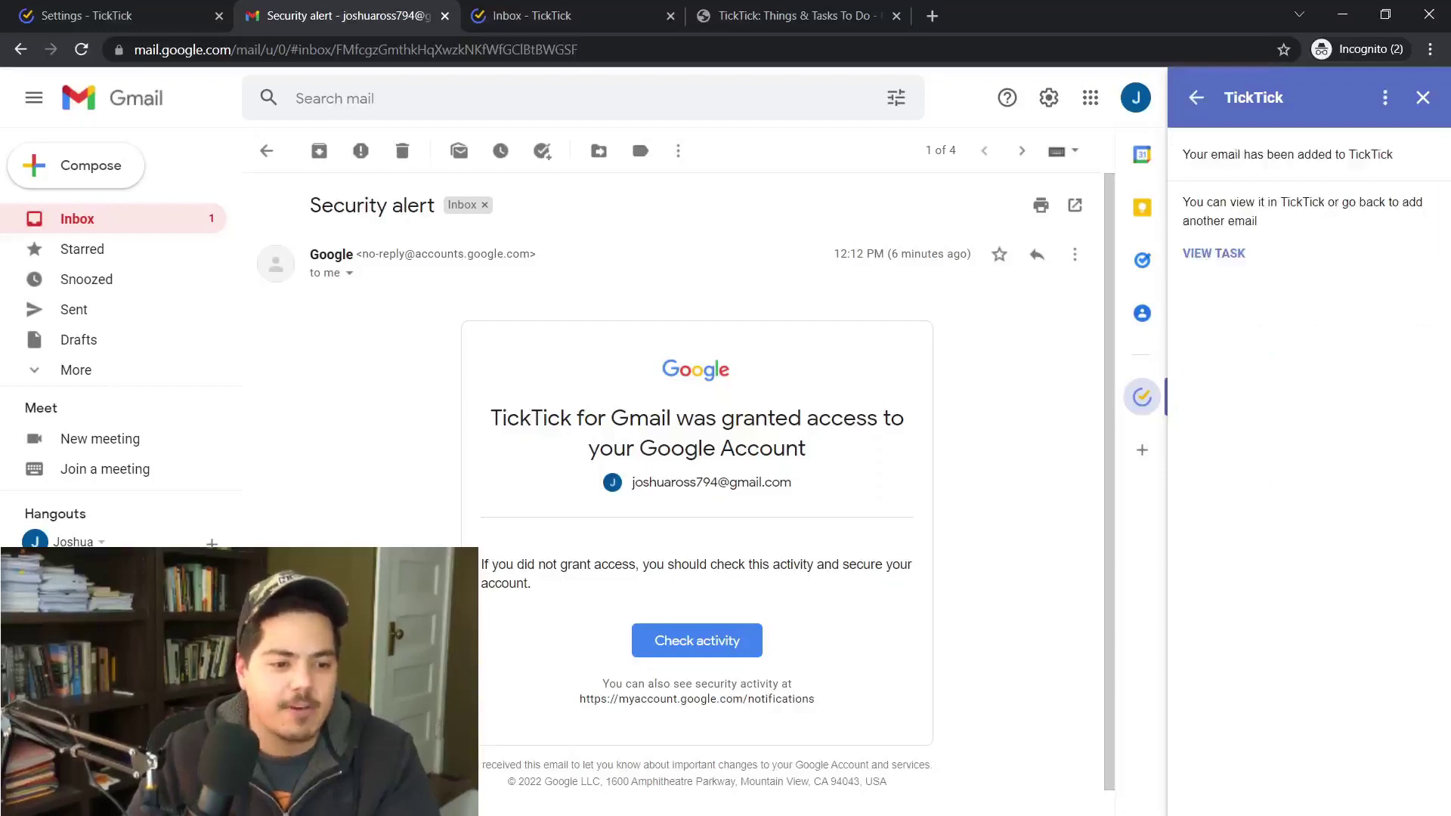
{"action": "key", "text": "alt+Tab"}
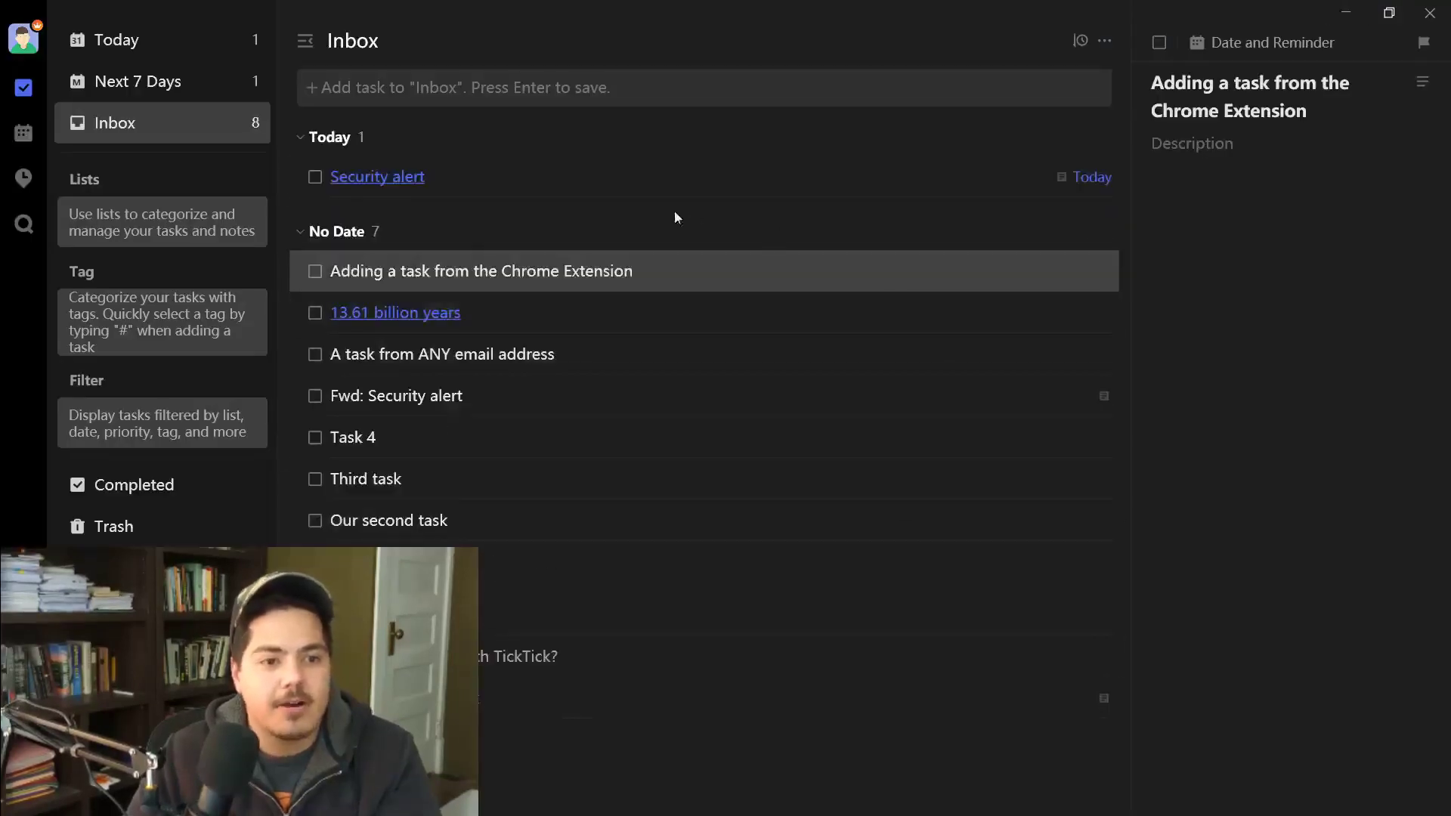
{"action": "left_click", "coordinate": [549, 181]}
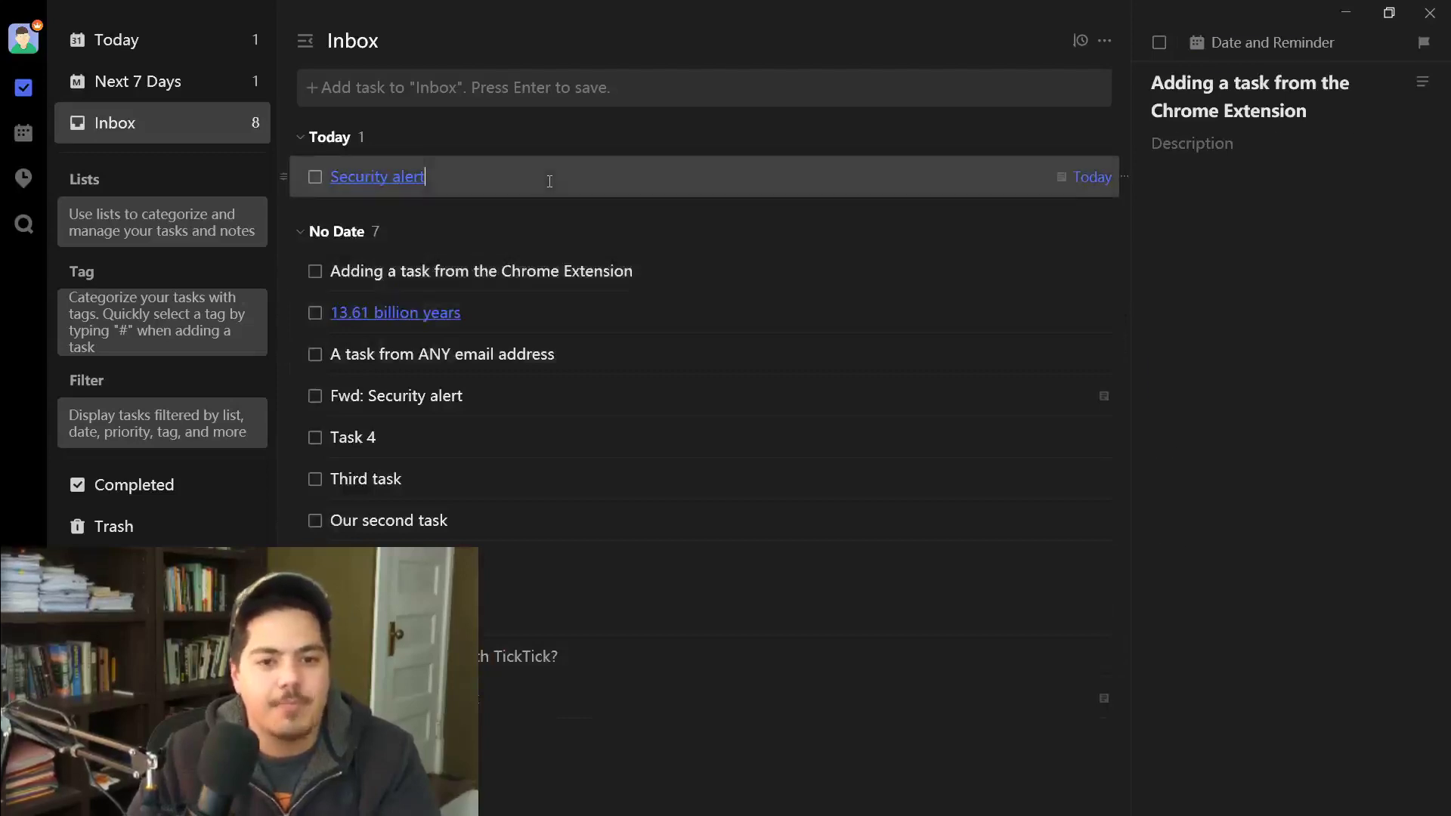